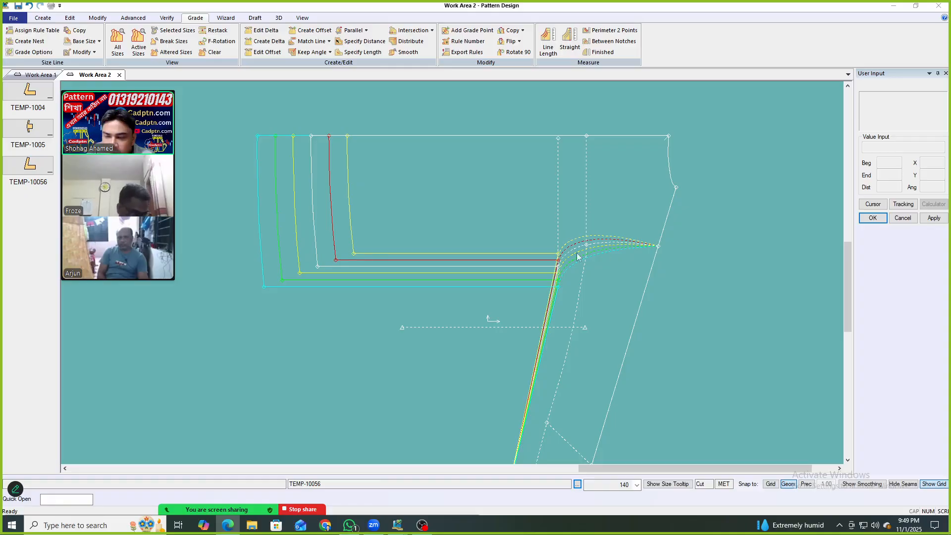
Copy the underarm point's nest rule to the shoulder end of the dashed armhole curve.
middle_click_drag(643, 206, 649, 214)
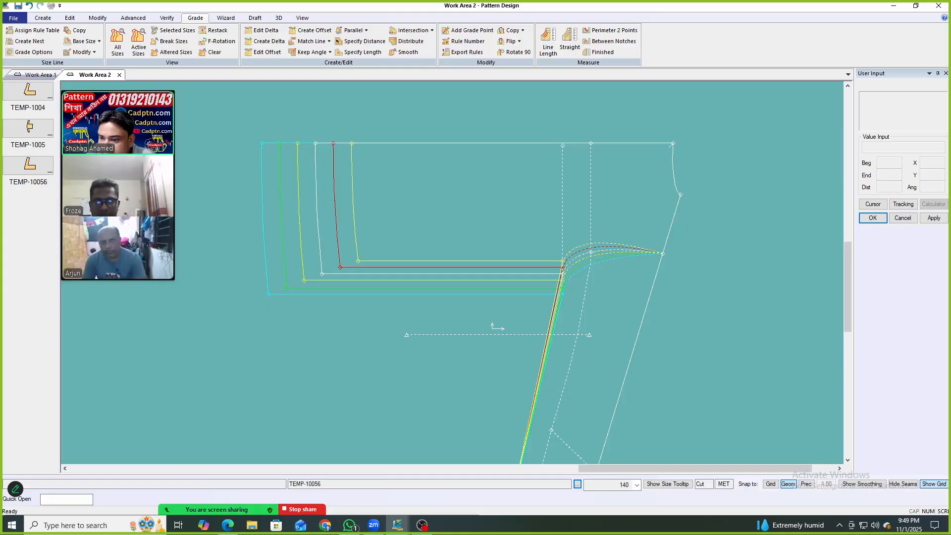
scroll(656, 205, "up", 2)
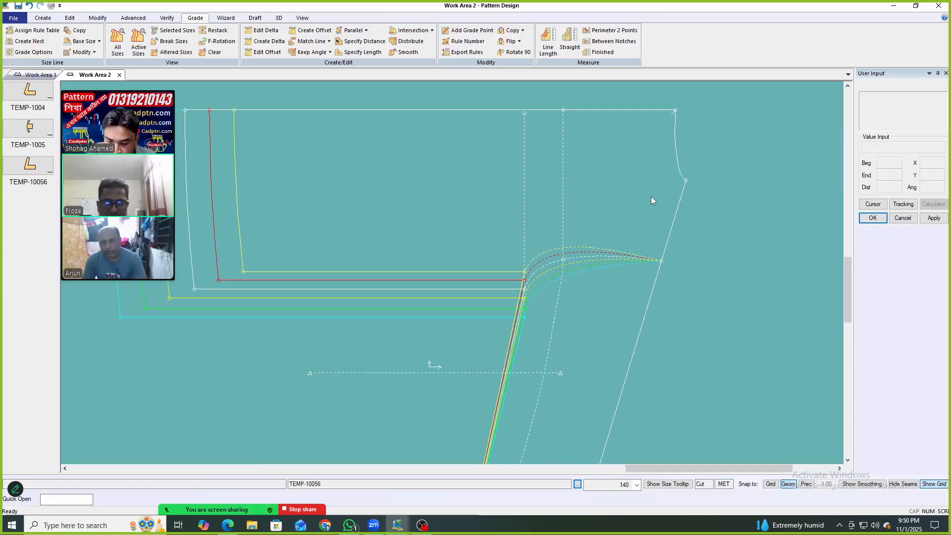
middle_click_drag(511, 214, 531, 228)
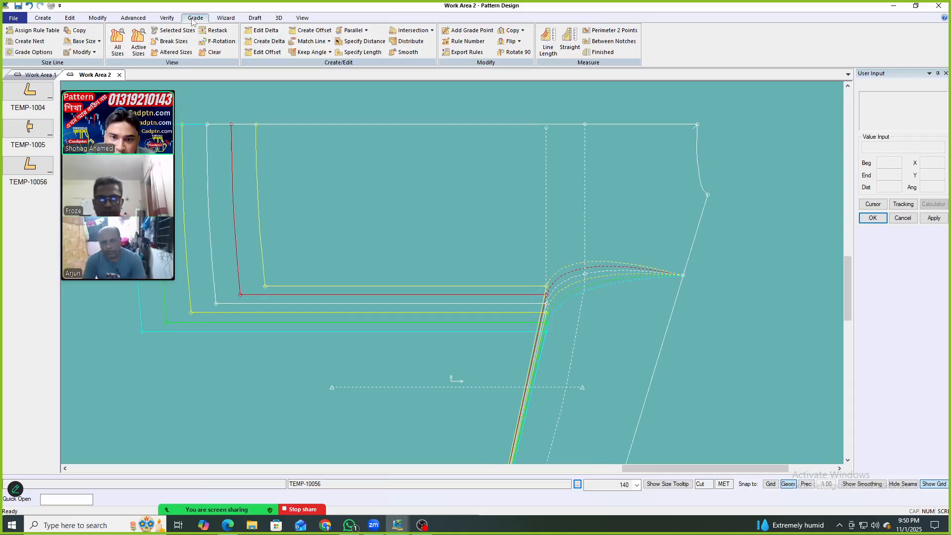
left_click(522, 30)
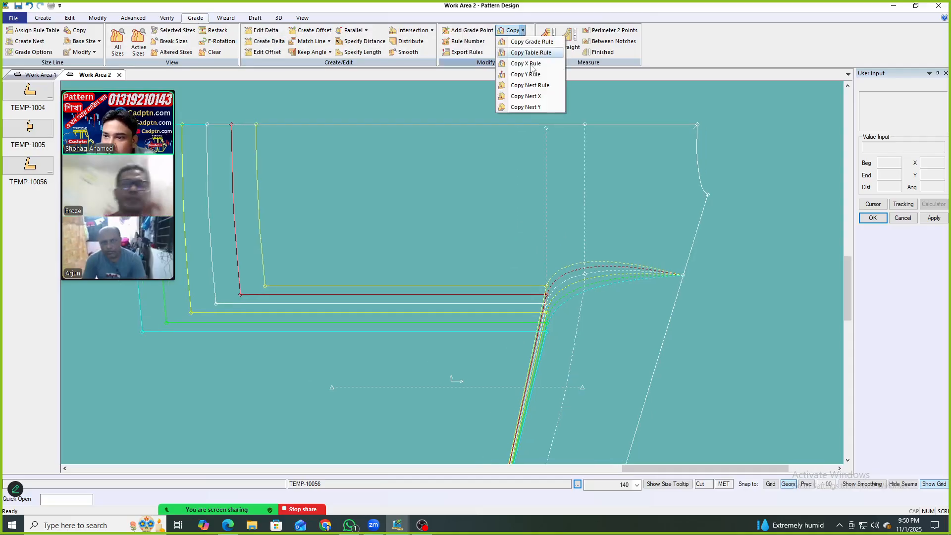
left_click(548, 85)
left_click(526, 312)
scroll(634, 297, "up", 2)
left_click(692, 268)
right_click(694, 158)
left_click(694, 158)
right_click(686, 170)
left_click(687, 171)
Delete the shoulder seam's point at the end of the dashed armhole curve.
middle_click_drag(681, 229, 628, 224)
key("Delete")
left_click(641, 237)
right_click(683, 160)
left_click(682, 160)
Try to copy the nest rule from the armhole curve's end onto the shoulder seam.
left_click(523, 31)
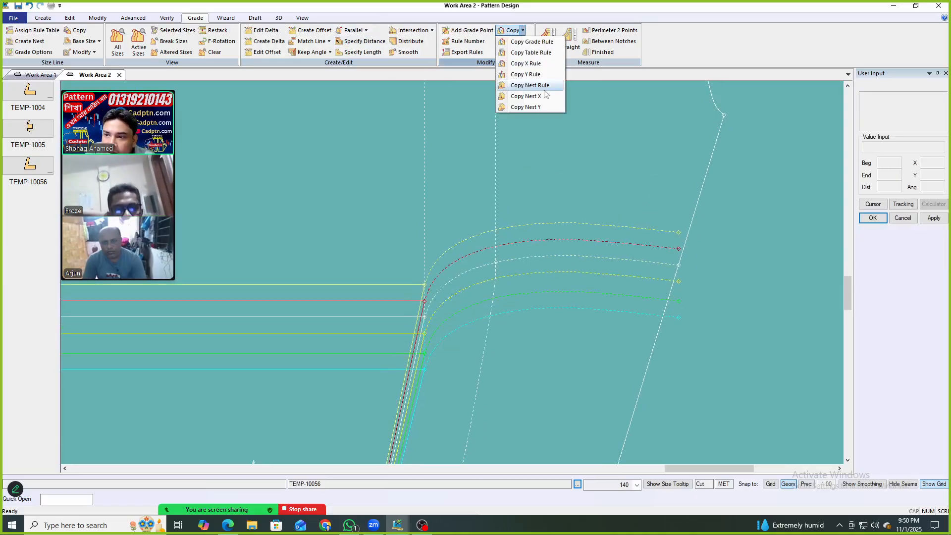
left_click(544, 88)
scroll(725, 275, "up", 2)
left_click(638, 260)
left_click_drag(761, 237, 644, 270)
right_click(735, 198)
left_click(736, 198)
right_click(735, 192)
left_click(735, 192)
middle_click_drag(628, 233, 621, 219)
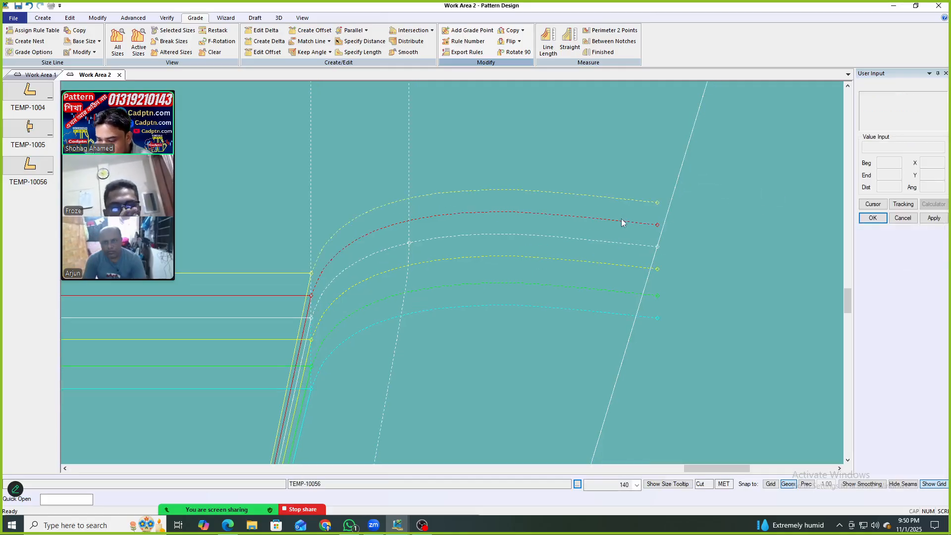
Split the shoulder seam where it meets the dashed armhole curve, using these two lines.
right_click(476, 192)
left_click(501, 257)
left_click(637, 246)
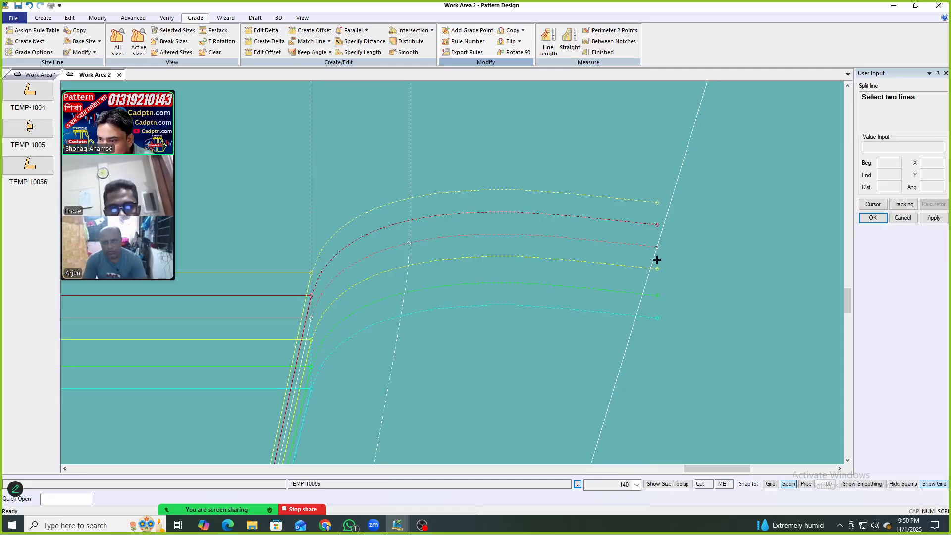
left_click(653, 261)
right_click(653, 261)
left_click(654, 261)
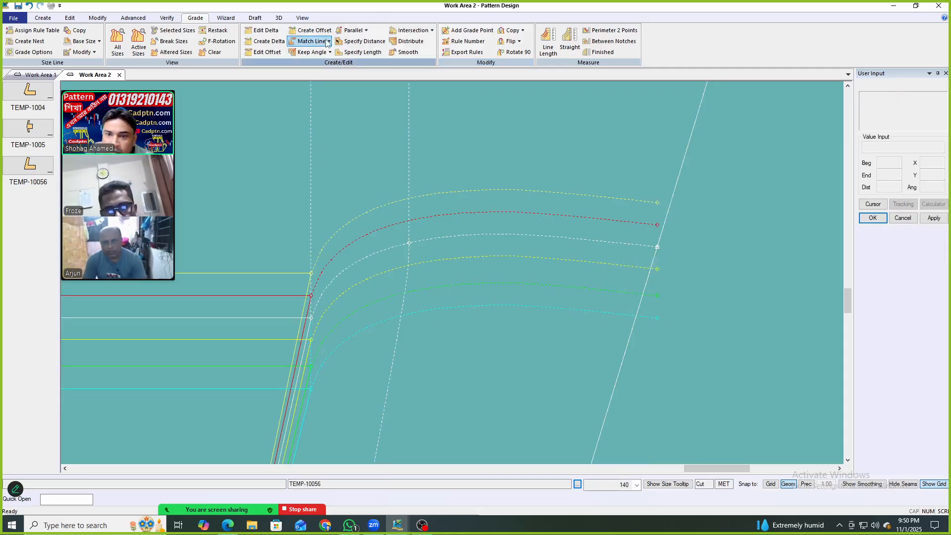
Copy the armhole curve end's nest rule to the new split point on the shoulder seam, applying it to both joined ends.
left_click(520, 30)
left_click(525, 85)
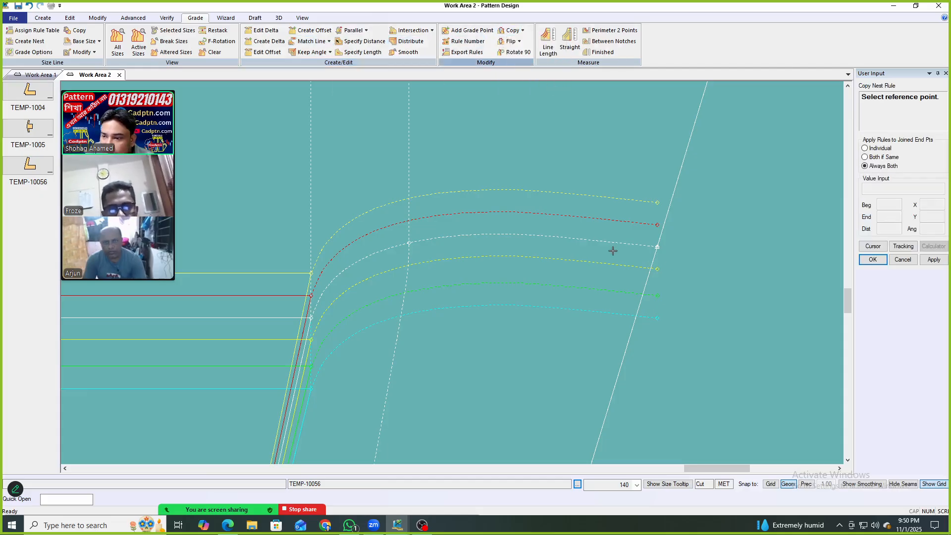
left_click(654, 247)
scroll(737, 240, "up", 1)
left_click_drag(740, 225, 598, 272)
right_click(725, 178)
left_click(730, 177)
right_click(723, 175)
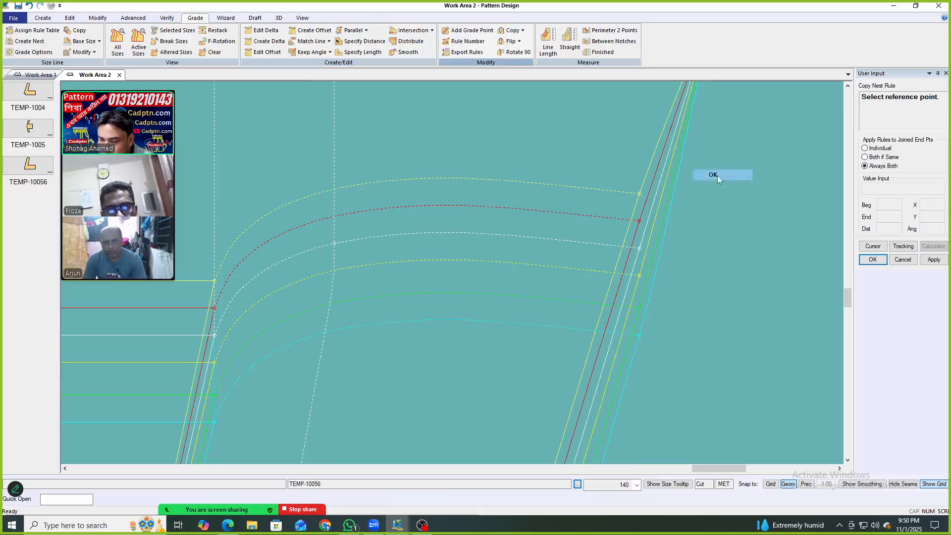
left_click(713, 175)
Clear the Y grading of the neck-shoulder point and enter a Delta Y of -.5/2, starting at the 120-130 size break.
scroll(610, 272, "down", 4)
scroll(601, 195, "down", 5)
scroll(647, 201, "up", 3)
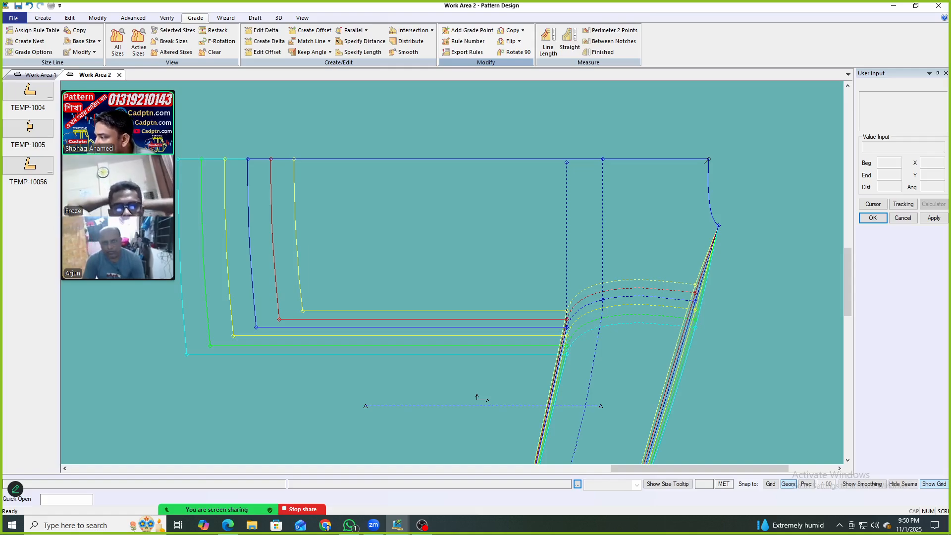
scroll(675, 245, "up", 3)
middle_click_drag(675, 246, 579, 244)
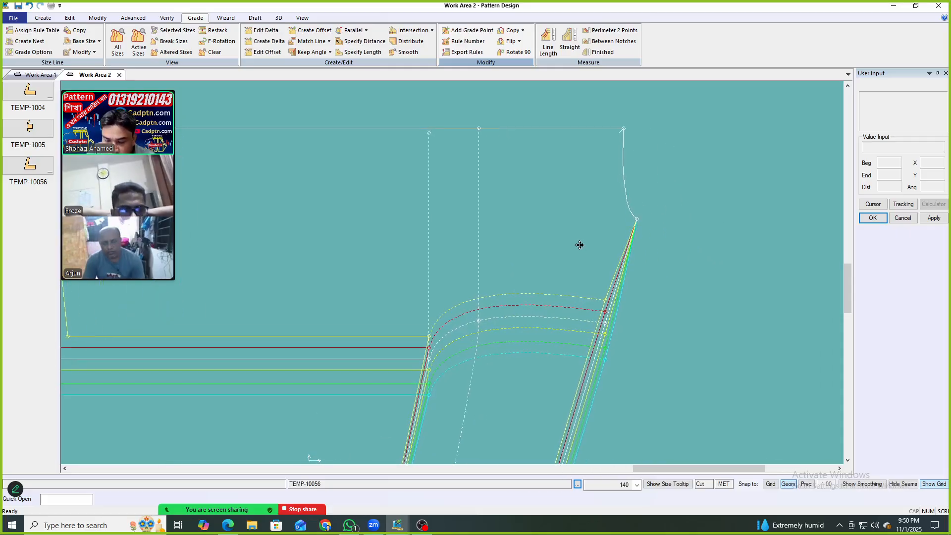
scroll(623, 228, "up", 3)
key("space")
left_click(631, 220)
scroll(718, 230, "up", 2)
right_click(702, 157)
left_click(734, 162)
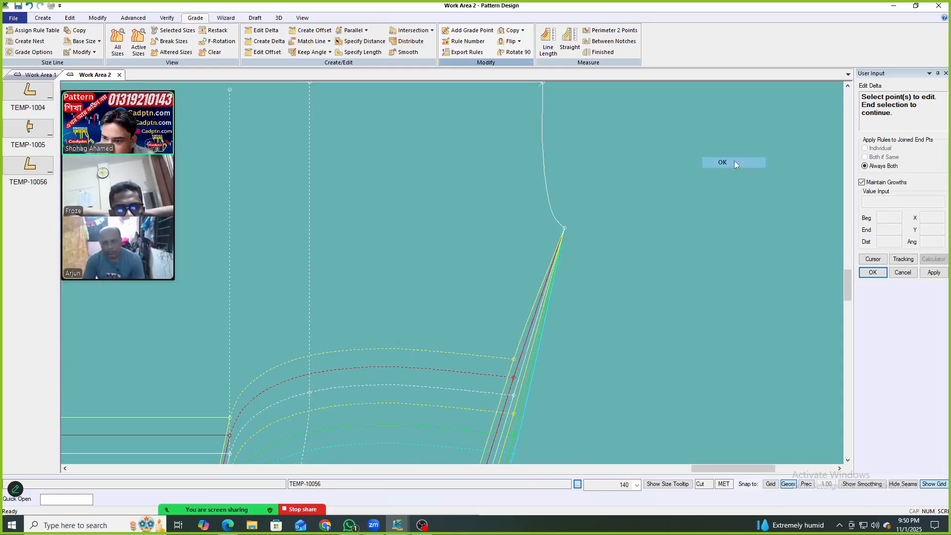
left_click_drag(719, 171, 830, 167)
left_click(828, 213)
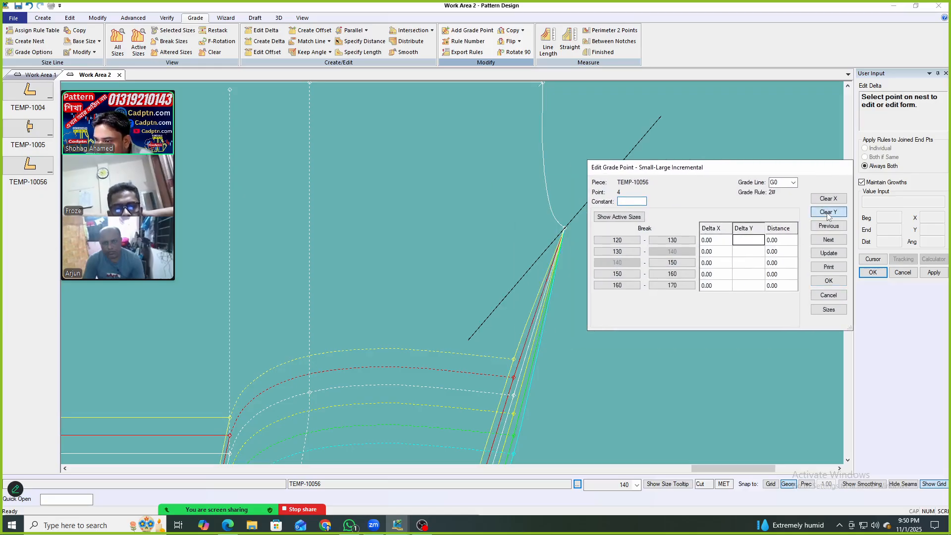
type("-")
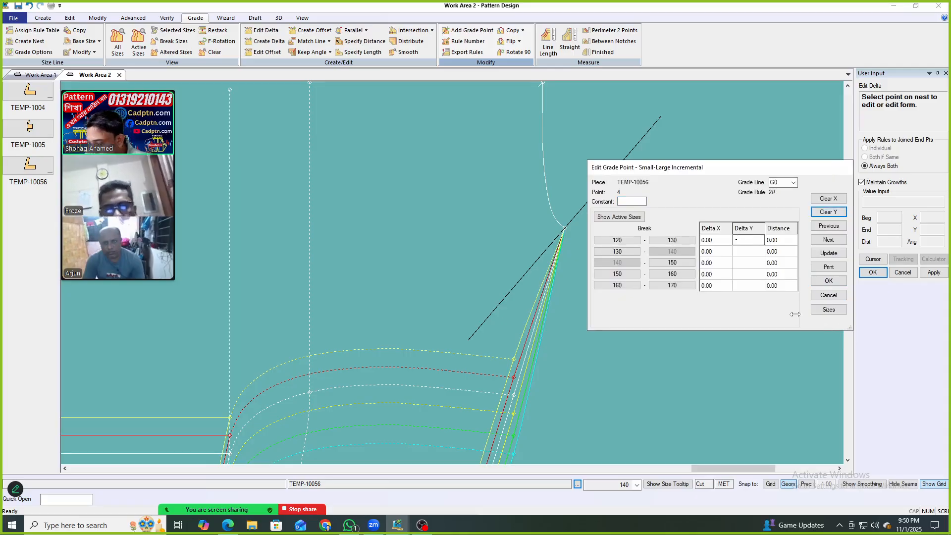
type(".5/2")
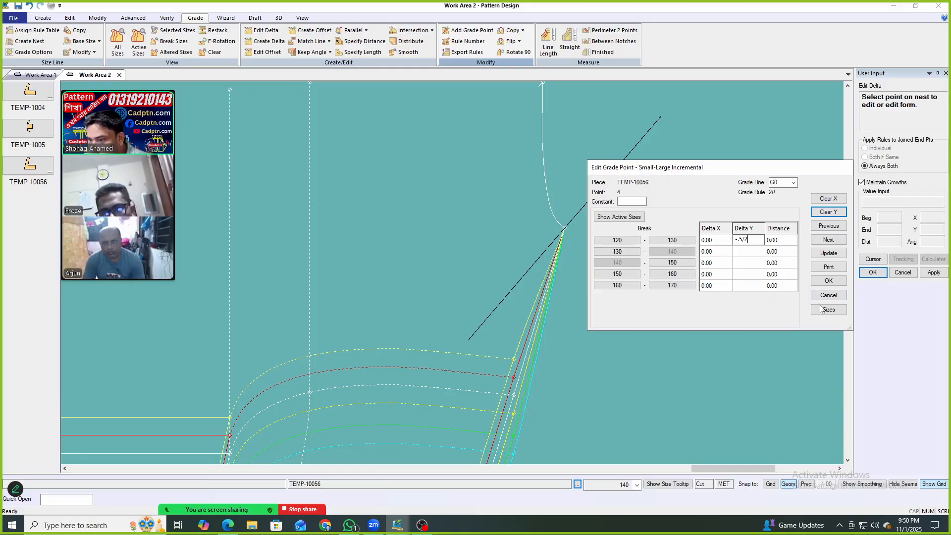
left_click(829, 252)
left_click(829, 284)
Rotate the graded piece with Perform Alignment so its shoulder seam lies along the Y axis.
scroll(661, 159, "down", 2)
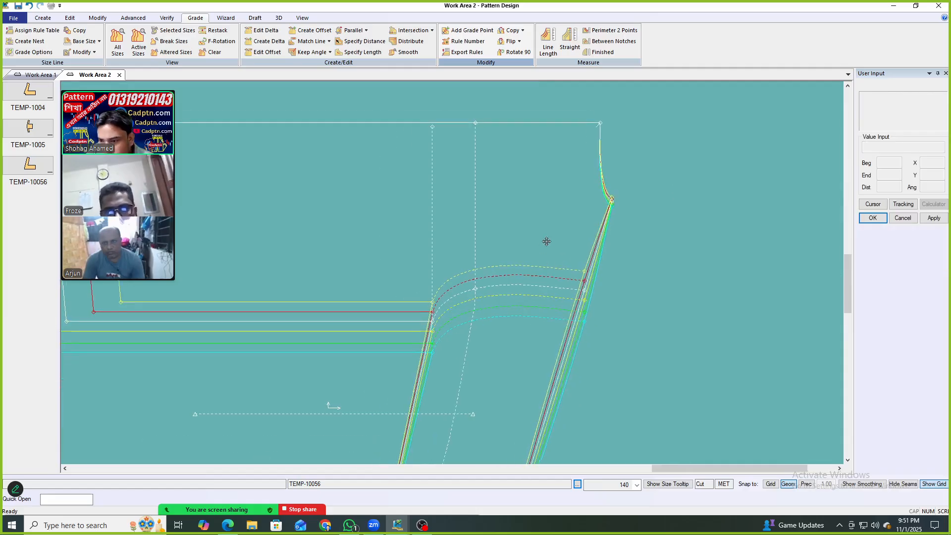
scroll(543, 247, "up", 3)
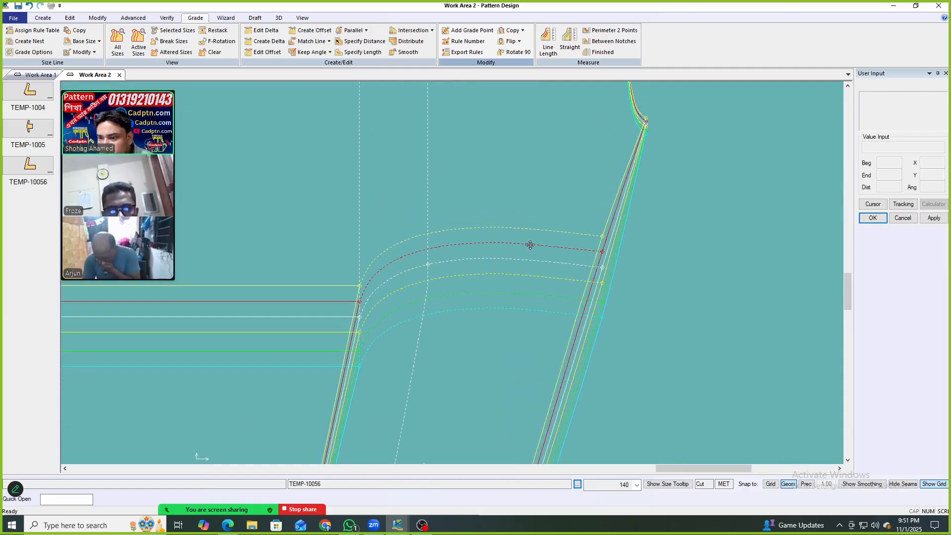
scroll(603, 168, "down", 3)
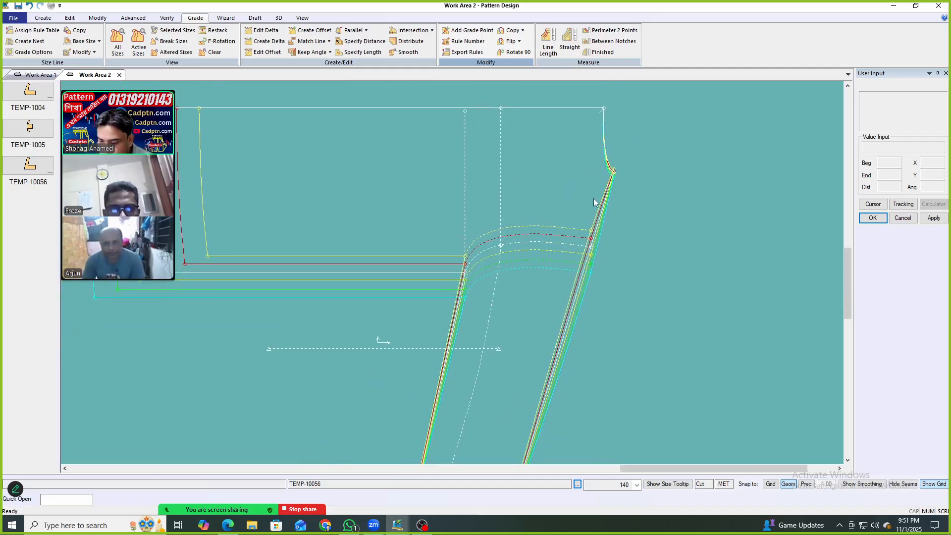
key("ctrl+r")
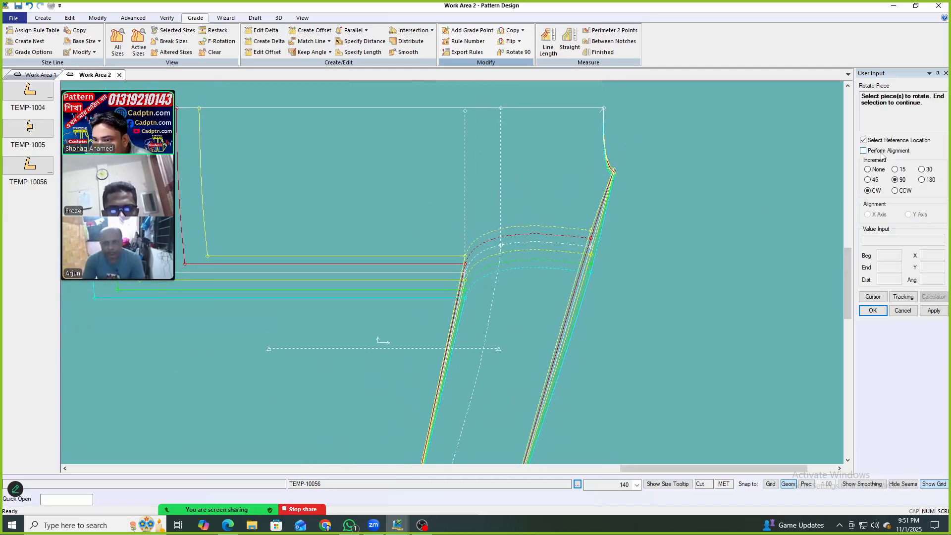
left_click(864, 151)
left_click(907, 215)
left_click(598, 218)
right_click(590, 153)
left_click(625, 162)
left_click(608, 199)
left_click(615, 211)
right_click(606, 185)
left_click(663, 202)
Restack the graded nest on the neck-shoulder point.
scroll(593, 262, "up", 2)
middle_click_drag(550, 203, 548, 202)
key("r")
left_click(570, 172)
right_click(588, 161)
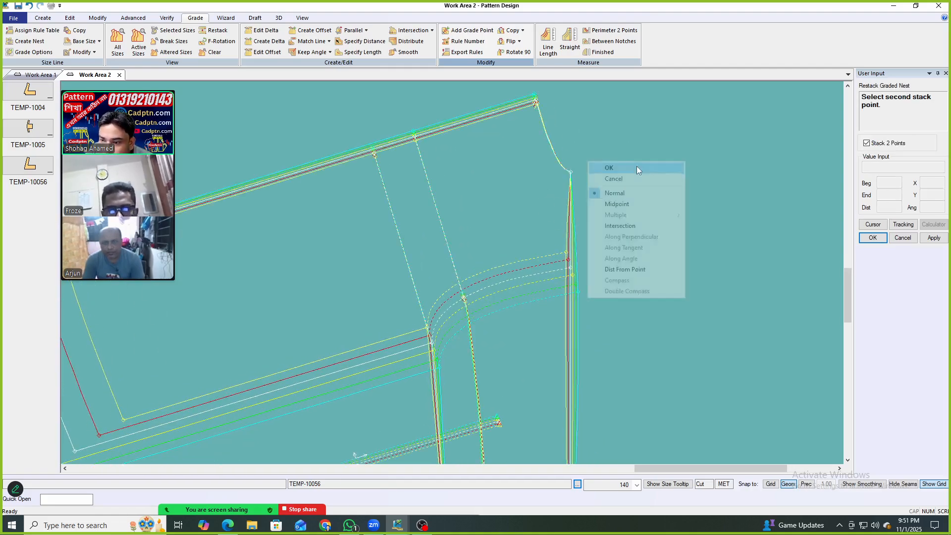
left_click(637, 168)
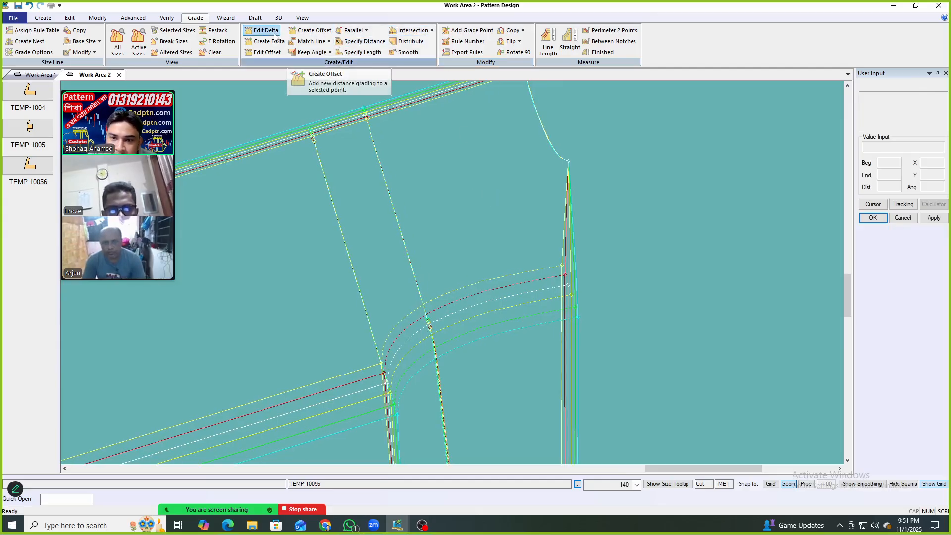
Grade the armhole point on the shoulder seam with Parallel X so the seam segment above it runs parallel across sizes.
left_click(352, 30)
left_click(358, 41)
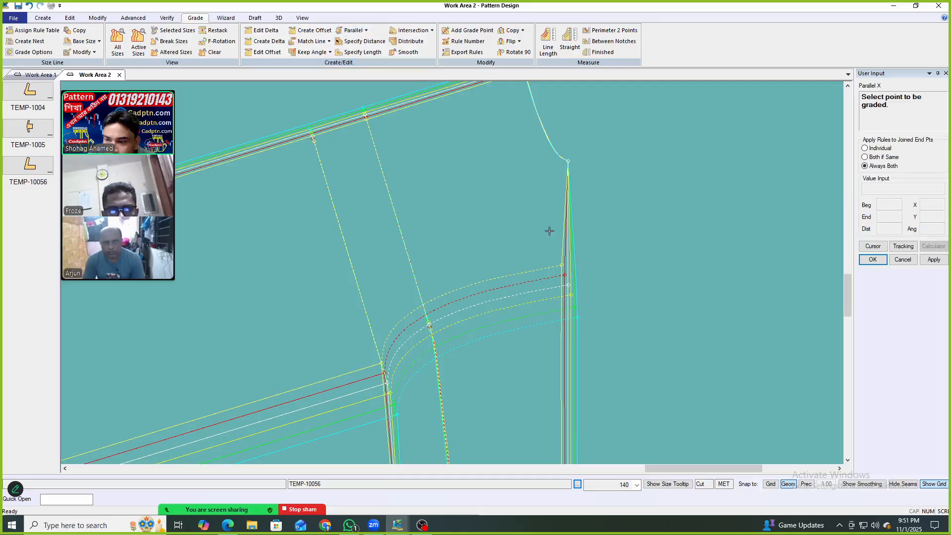
left_click(565, 274)
left_click(570, 219)
right_click(625, 190)
left_click(626, 190)
scroll(514, 307, "up", 2)
middle_click_drag(514, 307, 517, 280)
scroll(517, 281, "up", 1)
middle_click_drag(481, 231, 548, 280)
key("ctrl+g")
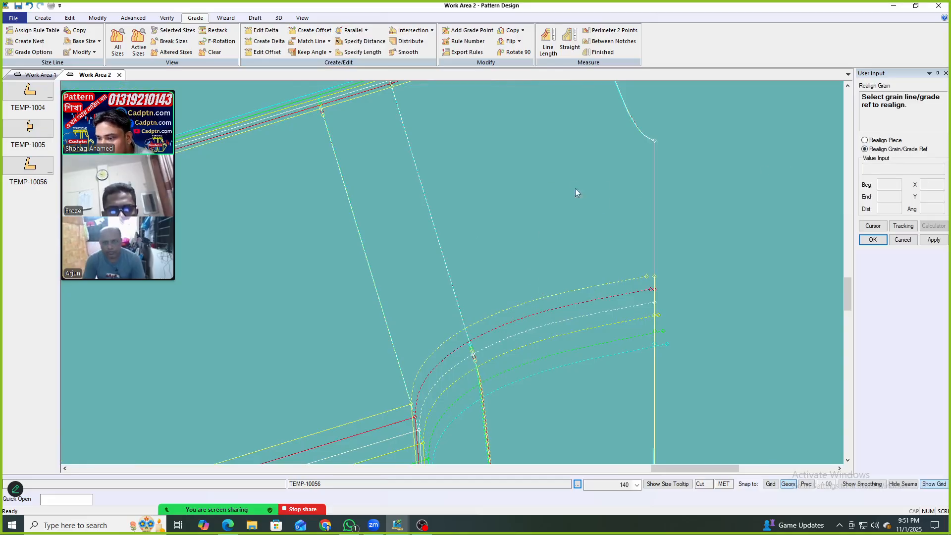
key("Escape")
Grade the sleeve-opening end of the shoulder seam with Parallel X.
scroll(566, 162, "down", 4)
scroll(555, 303, "up", 1)
middle_click_drag(559, 319, 540, 270)
left_click(366, 31)
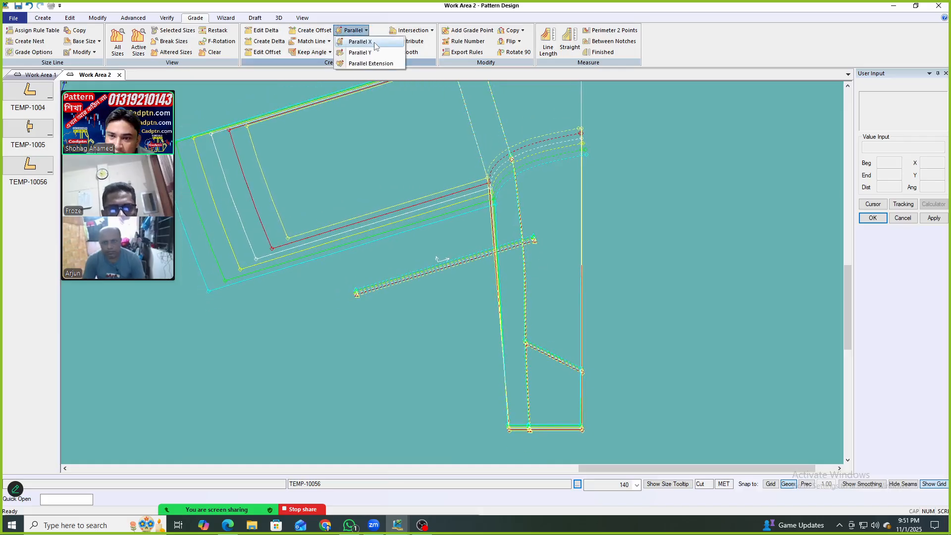
left_click(375, 42)
right_click(611, 179)
left_click(640, 184)
Copy the nest rule from the shoulder seam's armhole point to the end of the dashed armhole curve.
middle_click_drag(537, 217, 529, 343)
scroll(535, 208, "up", 2)
scroll(588, 220, "up", 1)
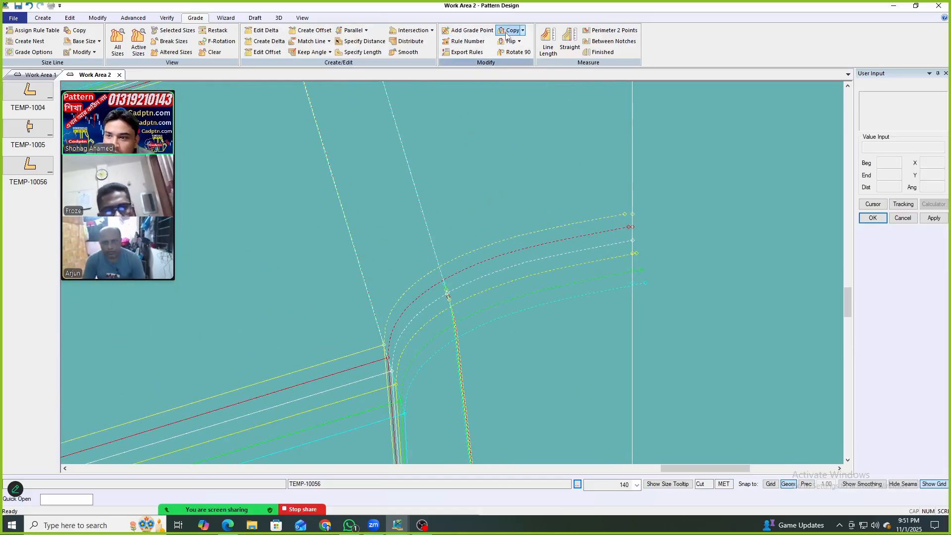
left_click(522, 31)
left_click(550, 88)
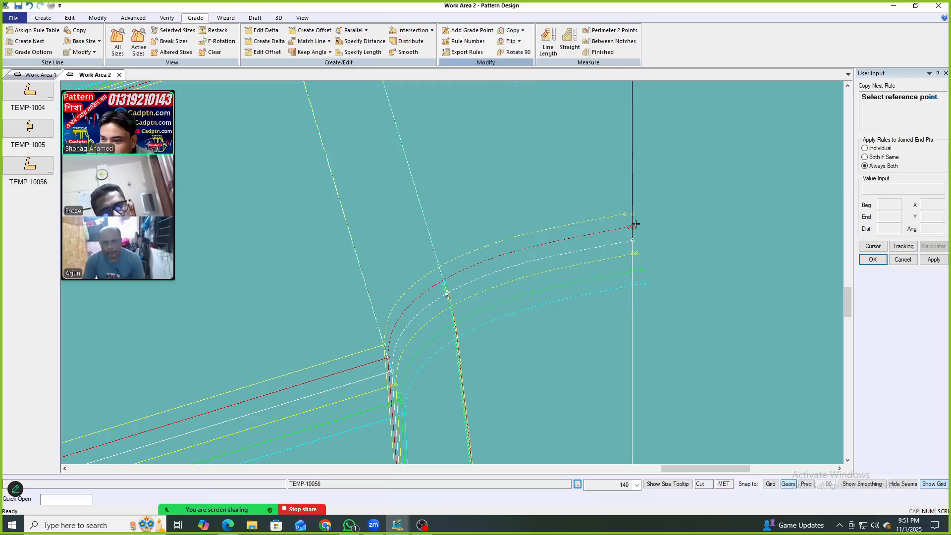
left_click(635, 218)
scroll(667, 240, "up", 1)
right_click(752, 149)
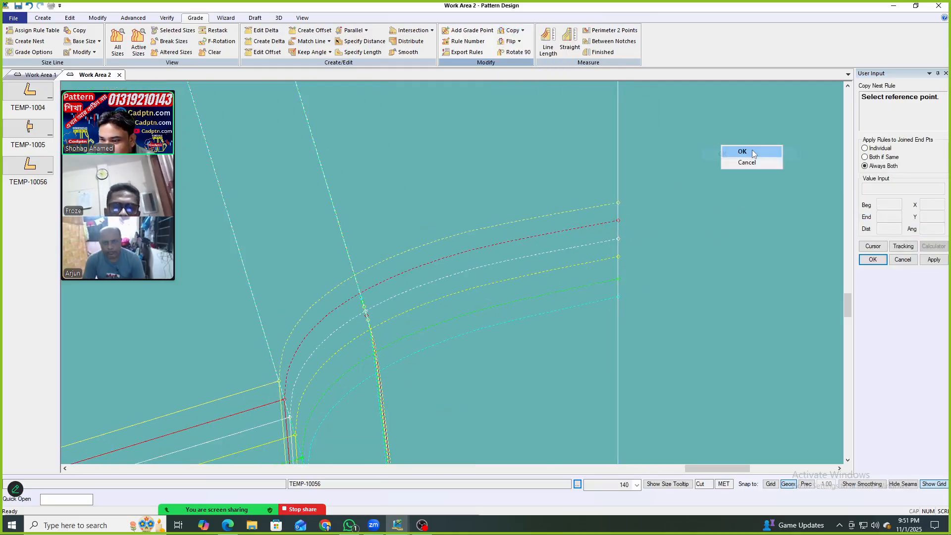
left_click(752, 150)
Try to realign the rotated piece to its grain line with the Realign Piece option.
scroll(679, 189, "down", 5)
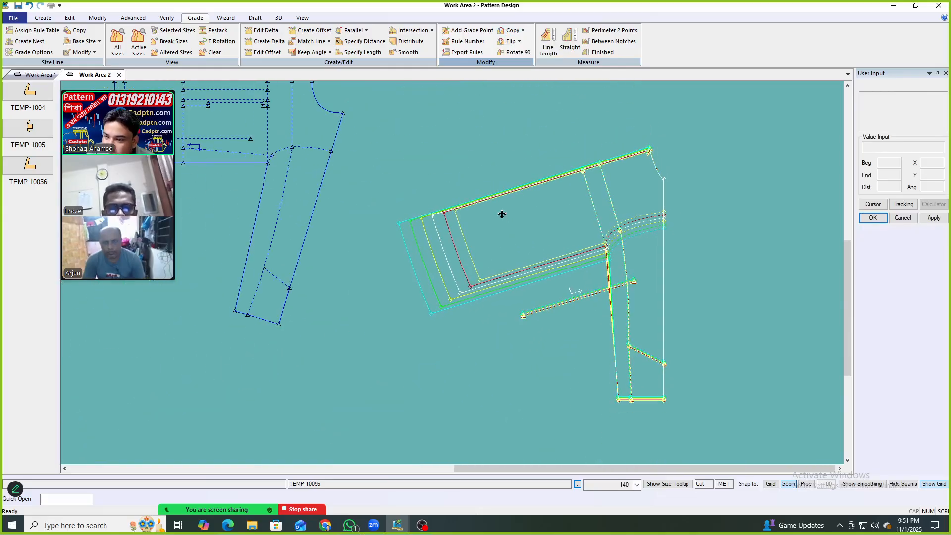
scroll(497, 226, "up", 2)
left_click(511, 198)
key("r")
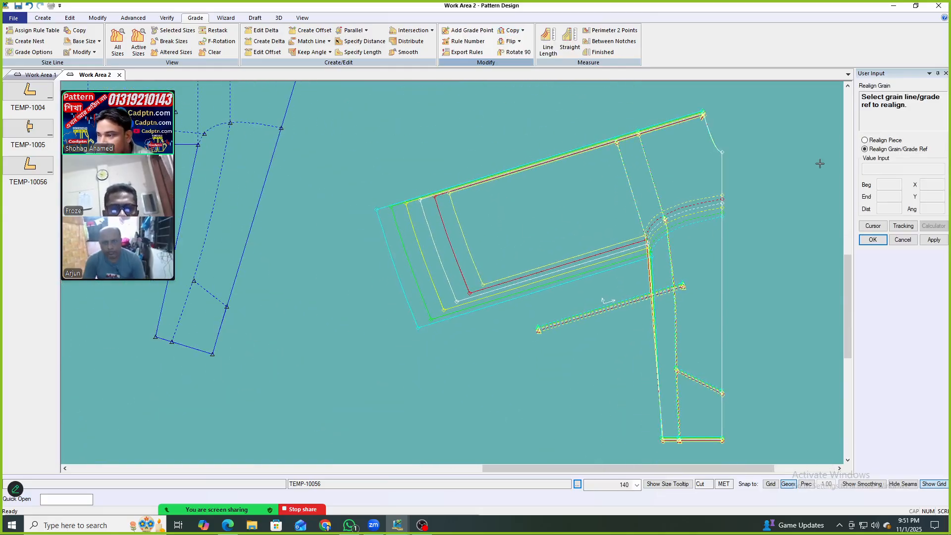
left_click(875, 142)
left_click(705, 145)
right_click(705, 145)
left_click(705, 144)
left_click(687, 333)
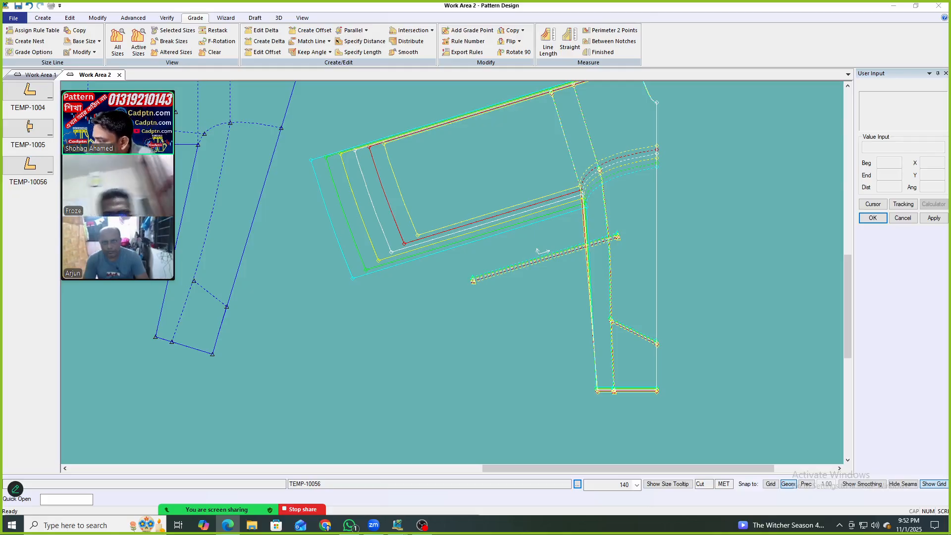
Review the delta grading values of the sleeve-opening corner on the shoulder seam without editing them.
left_click_drag(656, 327, 623, 299)
key("e")
scroll(587, 346, "down", 1)
scroll(619, 357, "up", 2)
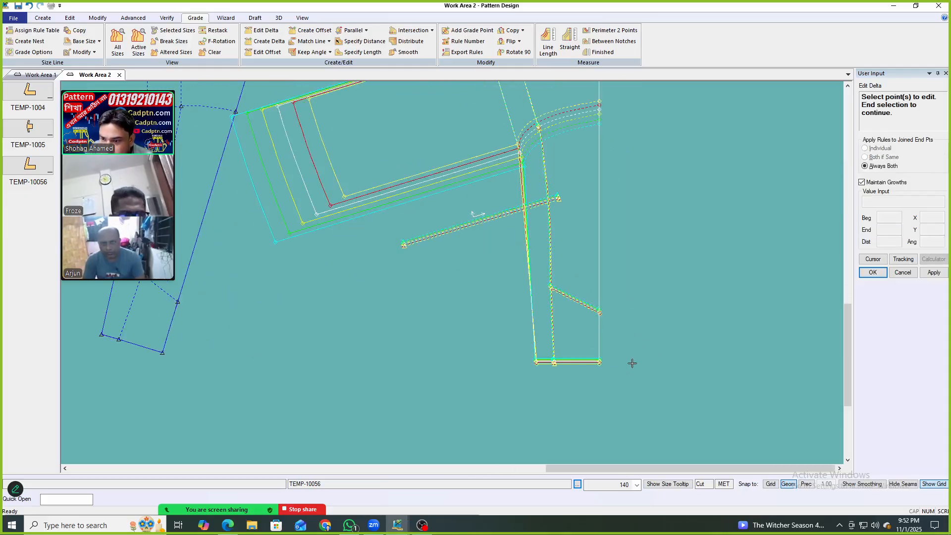
left_click(771, 191)
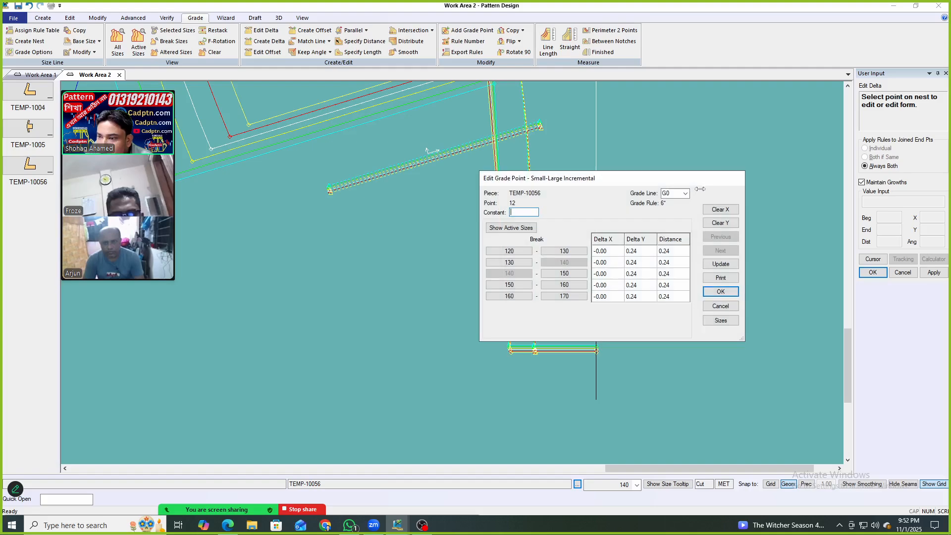
scroll(401, 307, "down", 2)
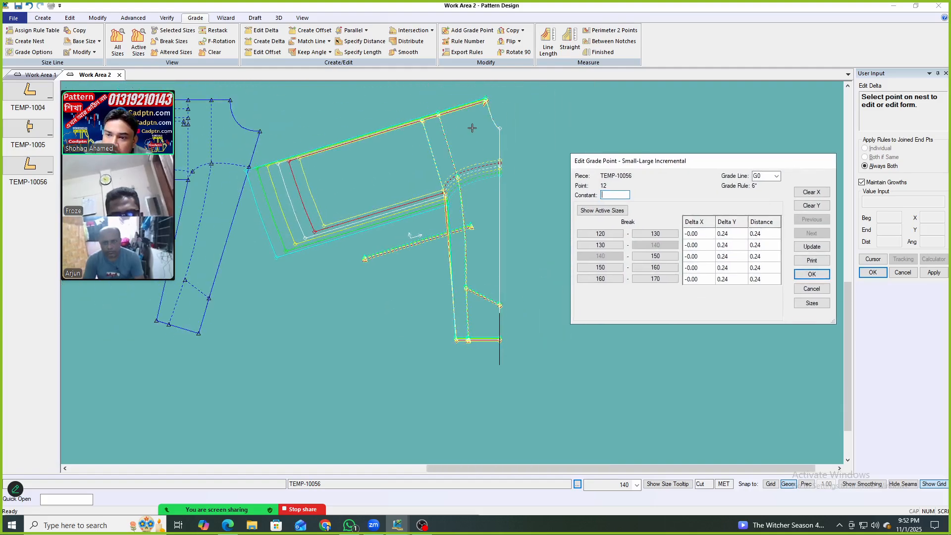
right_click(481, 111)
left_click(481, 122)
scroll(473, 160, "up", 1)
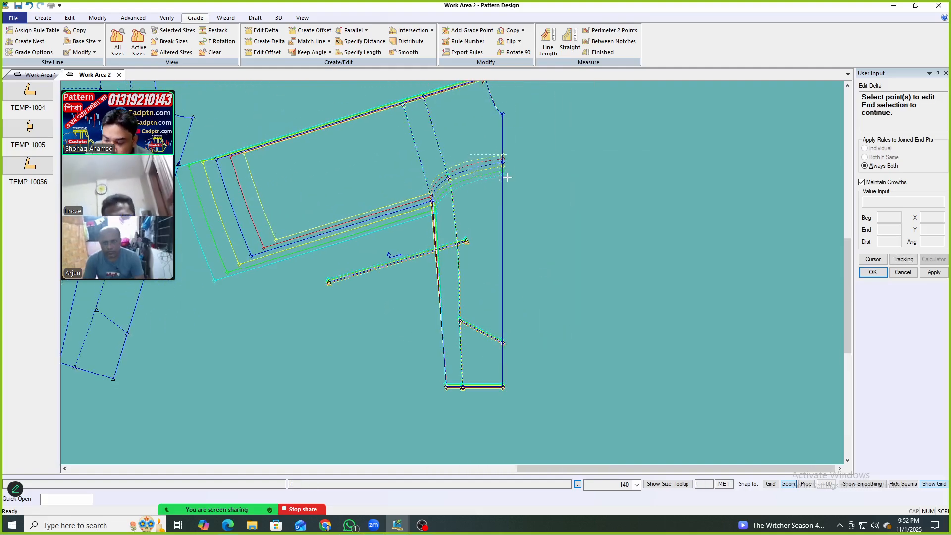
Realign the piece horizontally to its grain line and restack the graded nest on the neckline's corner at the straight centre edge.
left_click(480, 208)
right_click(531, 148)
left_click(562, 153)
key("r")
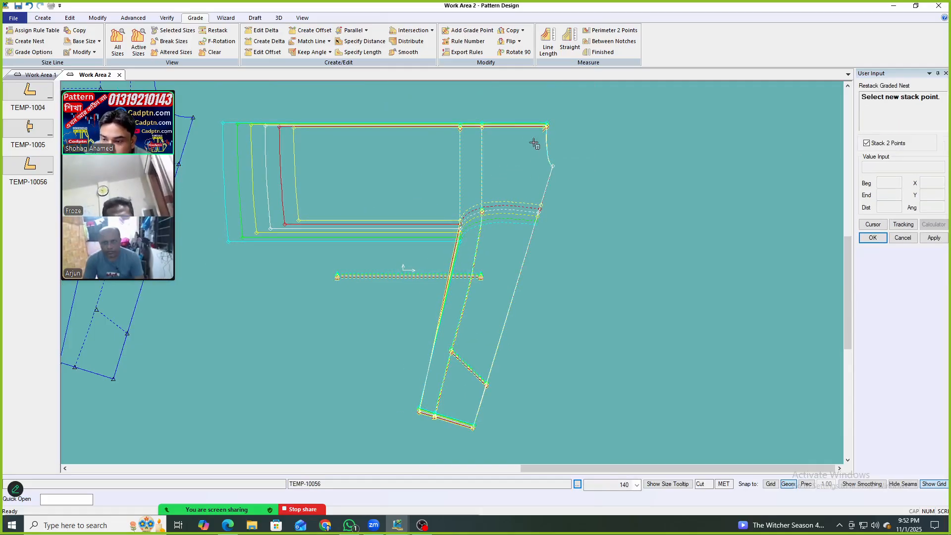
left_click(546, 126)
right_click(555, 119)
left_click(575, 126)
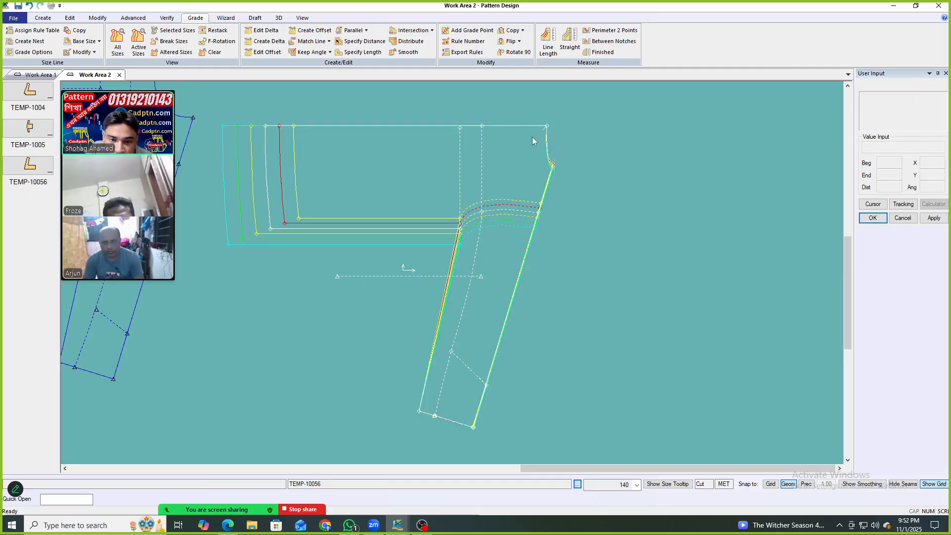
scroll(508, 264, "up", 1)
middle_click_drag(508, 266, 527, 232)
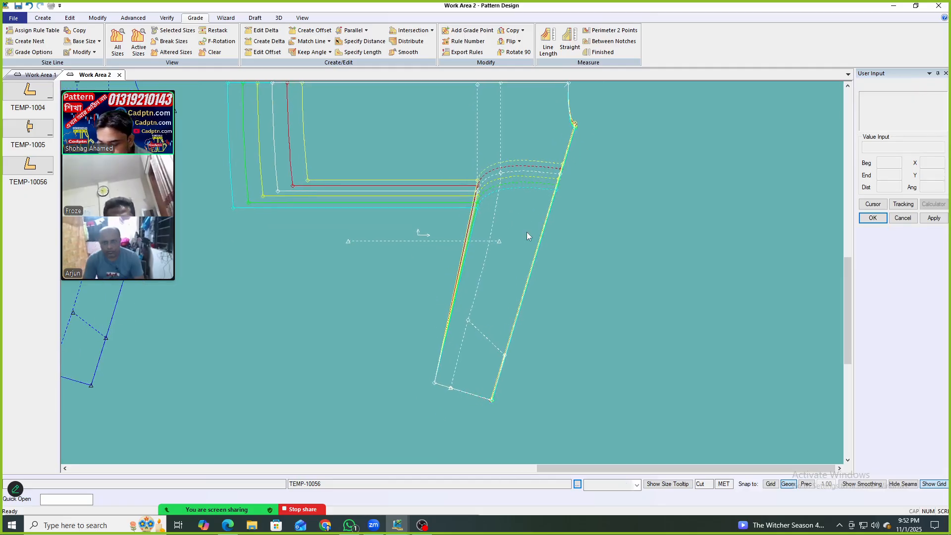
Rotate the piece so its long slanted shoulder seam stands vertical.
key("r")
left_click(906, 217)
left_click(510, 187)
right_click(535, 142)
left_click(556, 147)
left_click(544, 227)
left_click(544, 228)
right_click(575, 194)
left_click(581, 204)
scroll(536, 308, "up", 2)
middle_click_drag(535, 308, 513, 221)
Clear Delta Y at the shoulder seam's sleeve-opening corner and set it to -4 for the 140–150 break.
key("e")
scroll(551, 351, "up", 3)
scroll(548, 348, "up", 2)
left_click(535, 336)
scroll(471, 378, "down", 3)
scroll(534, 359, "up", 4)
right_click(692, 177)
left_click(725, 181)
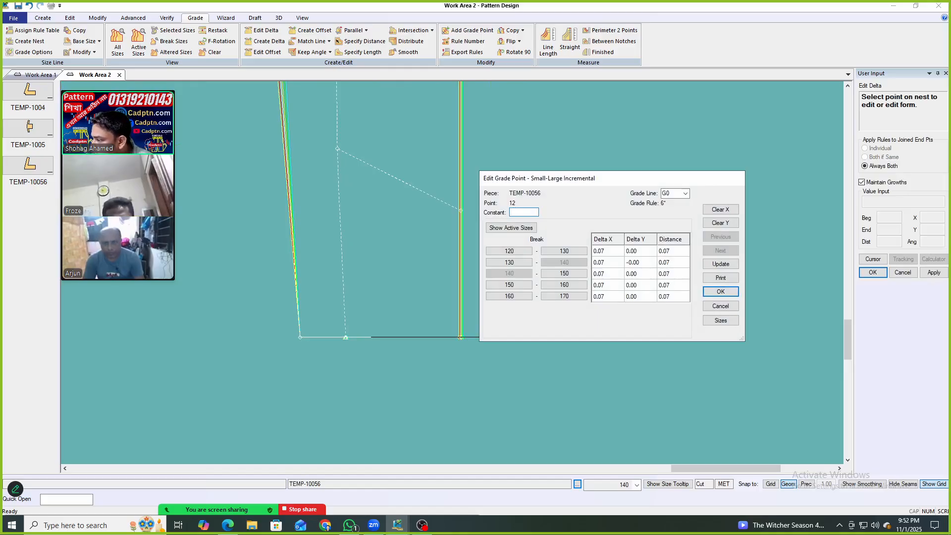
left_click(721, 223)
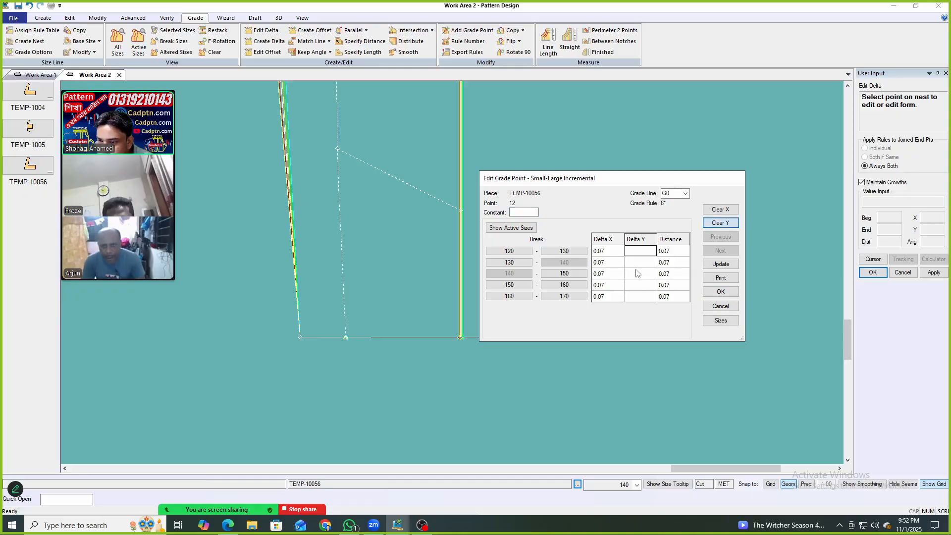
left_click(640, 273)
type("-")
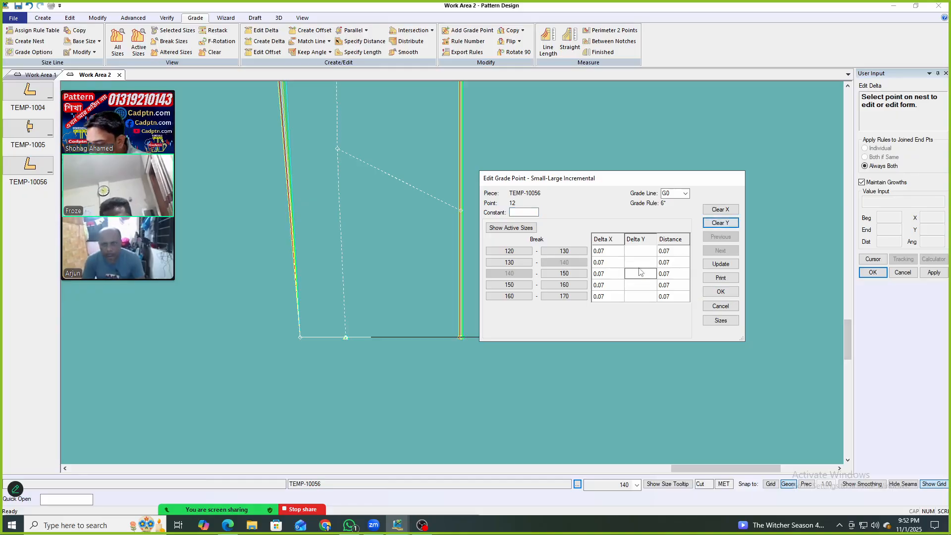
type("4")
key("Return")
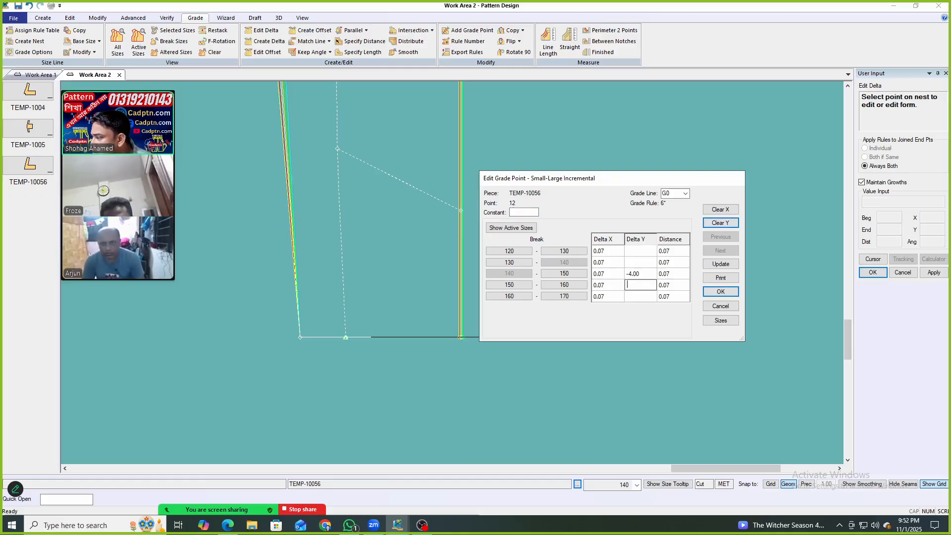
Set the sleeve-opening corner's Delta Y to -5 for all the other size breaks and apply the edit.
type("-5")
left_click(641, 262)
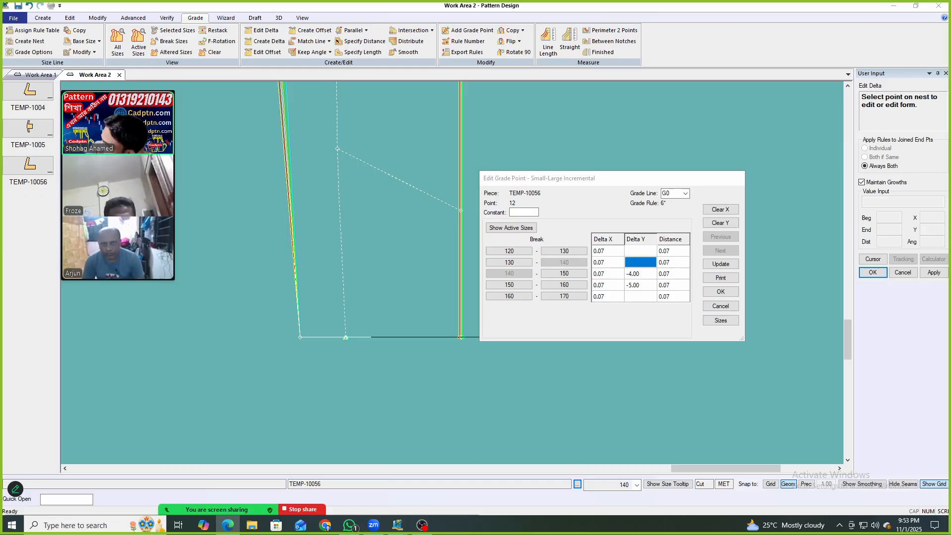
double_click(642, 251)
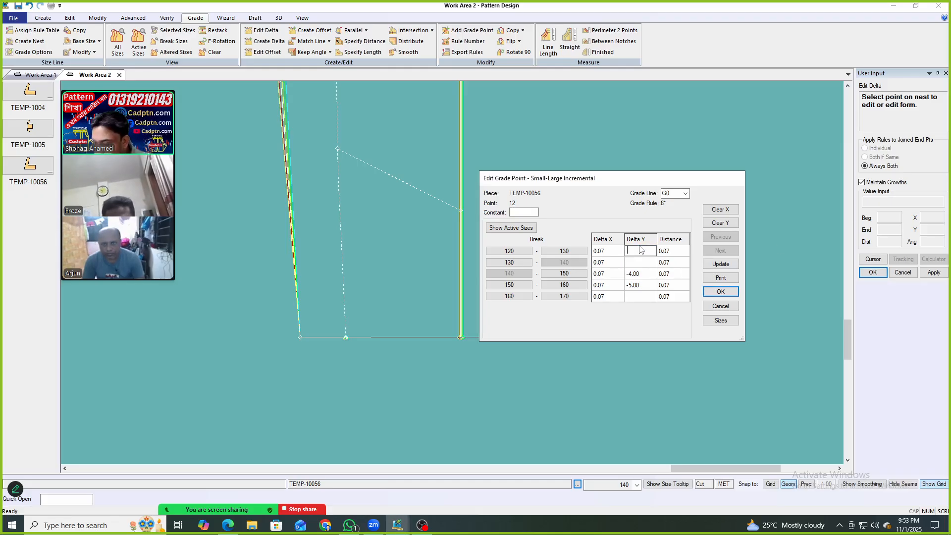
type("-5")
left_click(720, 264)
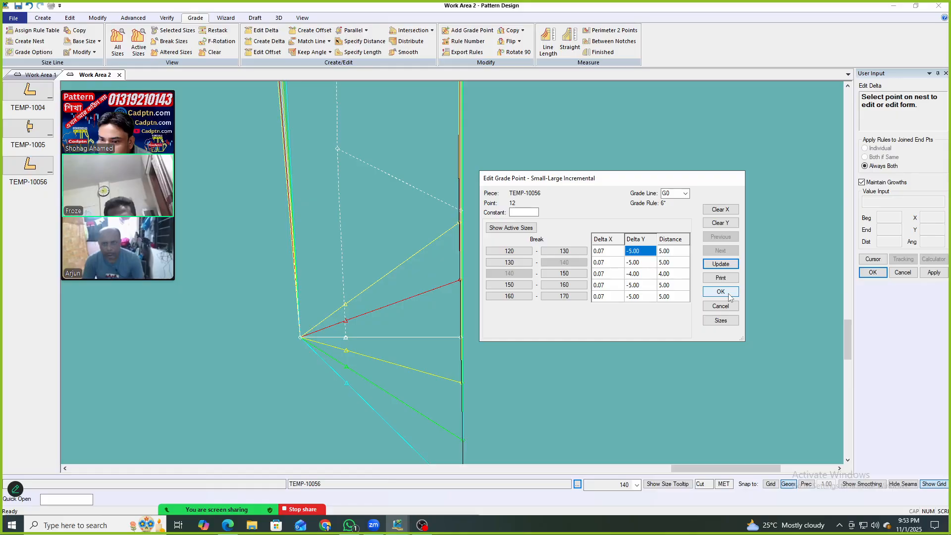
left_click(721, 291)
scroll(575, 371, "down", 4)
right_click(551, 215)
left_click(563, 219)
Restack the graded nest on the shoulder seam's sleeve-opening corner.
scroll(551, 287, "up", 2)
middle_click_drag(552, 287, 587, 280)
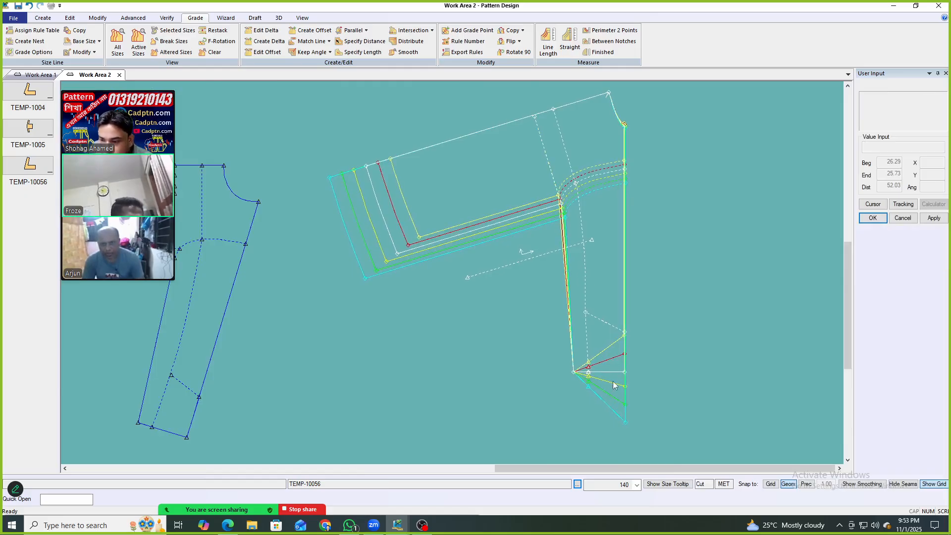
scroll(596, 352, "up", 2)
scroll(592, 342, "down", 3)
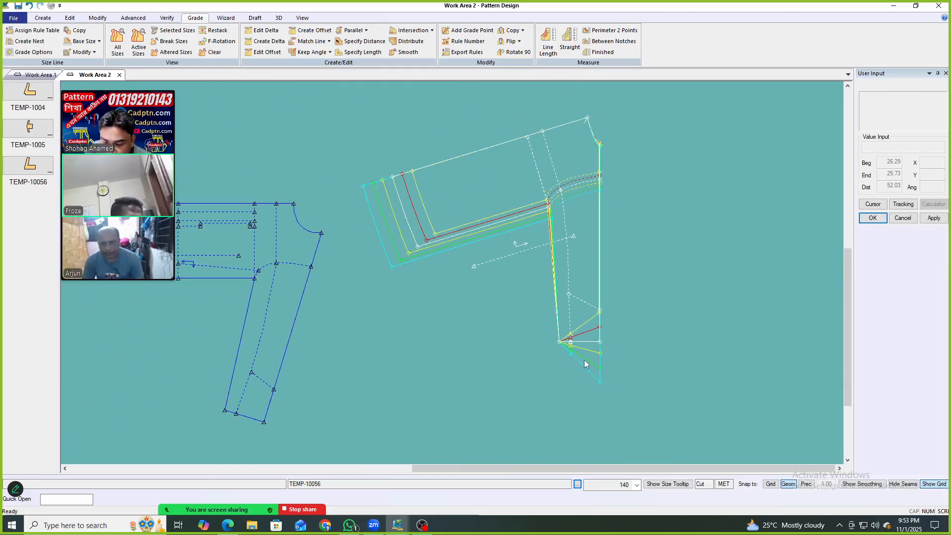
key("space")
left_click(602, 341)
right_click(600, 246)
left_click(638, 253)
scroll(601, 339, "up", 3)
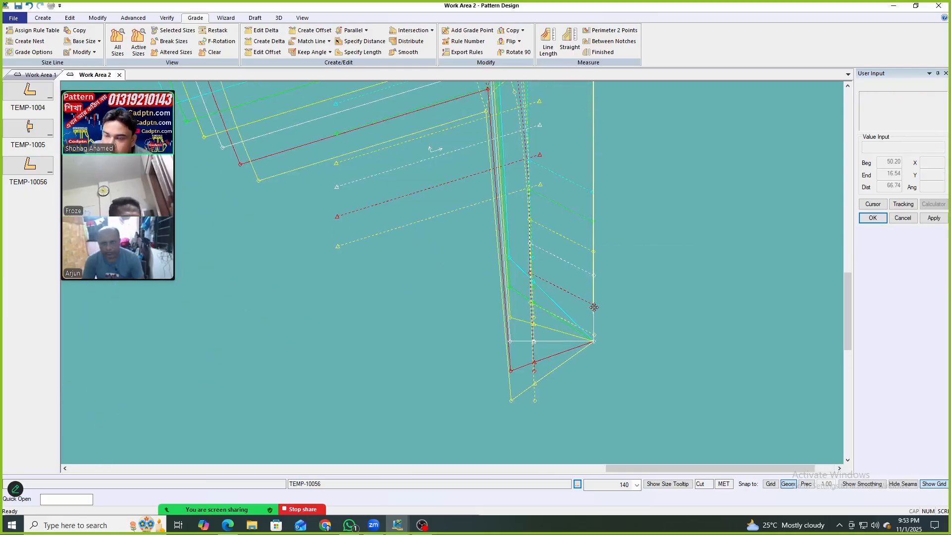
Copy the nest rule from the shoulder seam's sleeve-opening corner to the other points along the sleeve opening.
left_click(523, 30)
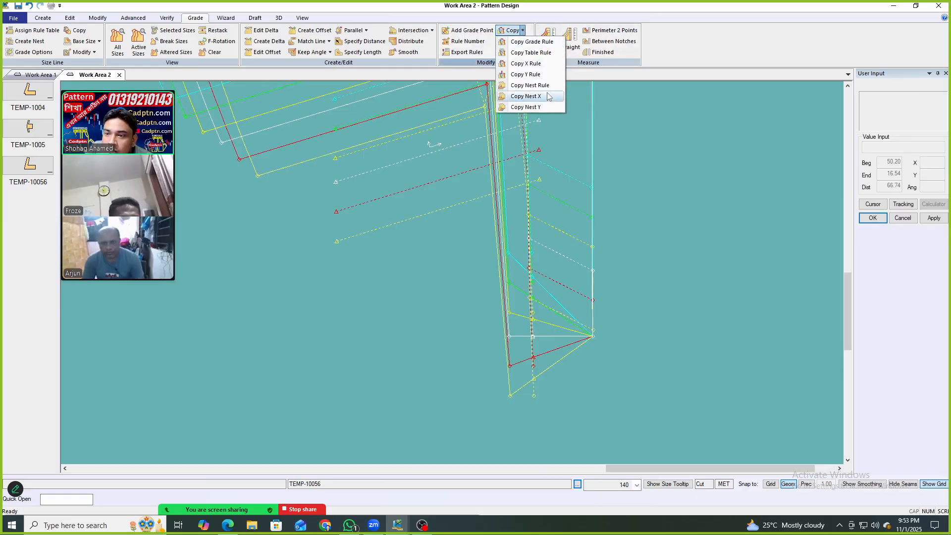
left_click(549, 96)
left_click(593, 337)
scroll(627, 342, "up", 1)
left_click(498, 363)
right_click(672, 231)
left_click(678, 230)
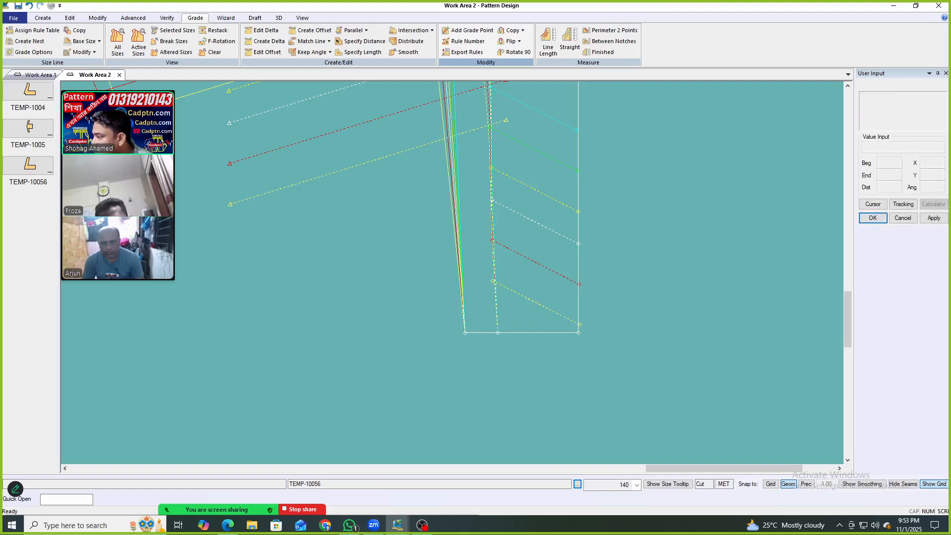
Realign the rotated piece to its grain line with the Realign Piece option.
scroll(605, 170, "down", 6)
left_click_drag(448, 163, 501, 190)
scroll(495, 195, "up", 1)
key("ctrl+r")
left_click(572, 151)
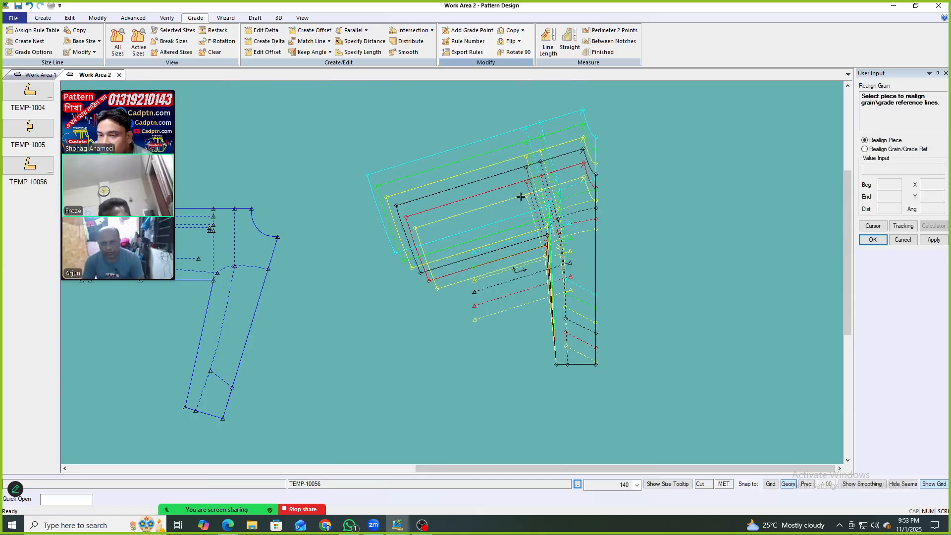
right_click(572, 149)
left_click(585, 155)
mouse_move(570, 205)
left_mouse_down()
mouse_move(564, 214)
mouse_move(567, 198)
left_mouse_up()
Restack the graded nest on the body end of the grain line.
scroll(567, 198, "up", 1)
key("ctrl+r")
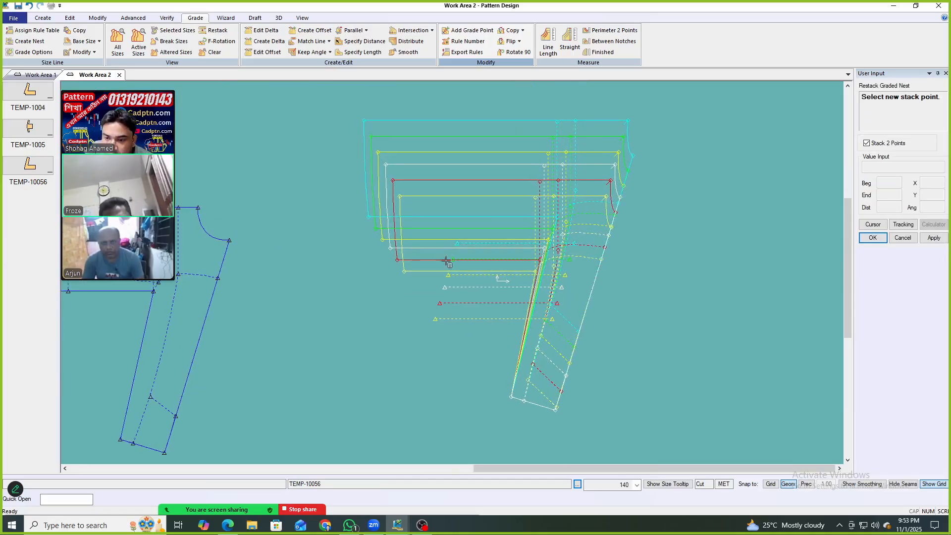
left_click(444, 291)
left_click(605, 302)
scroll(620, 246, "up", 2)
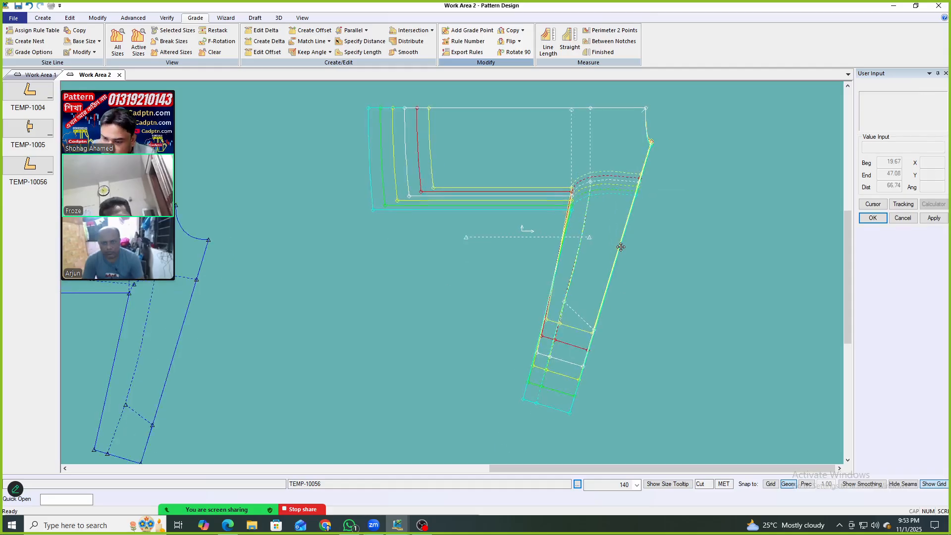
left_click_drag(617, 239, 621, 231)
scroll(625, 274, "down", 2)
scroll(541, 184, "up", 1)
scroll(541, 184, "up", 1)
left_click_drag(545, 183, 535, 181)
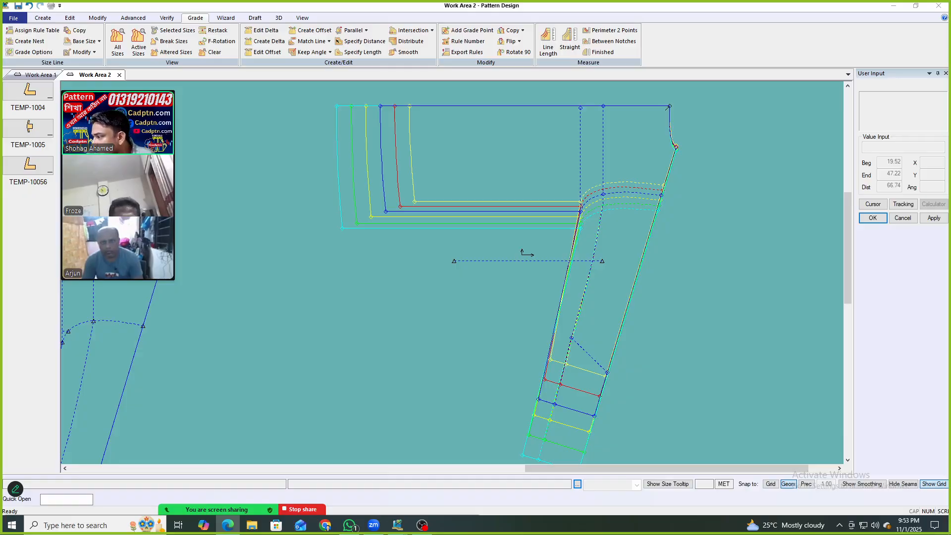
Restack the graded nest on the end of the dashed armhole curve at the shoulder seam.
scroll(664, 228, "up", 4)
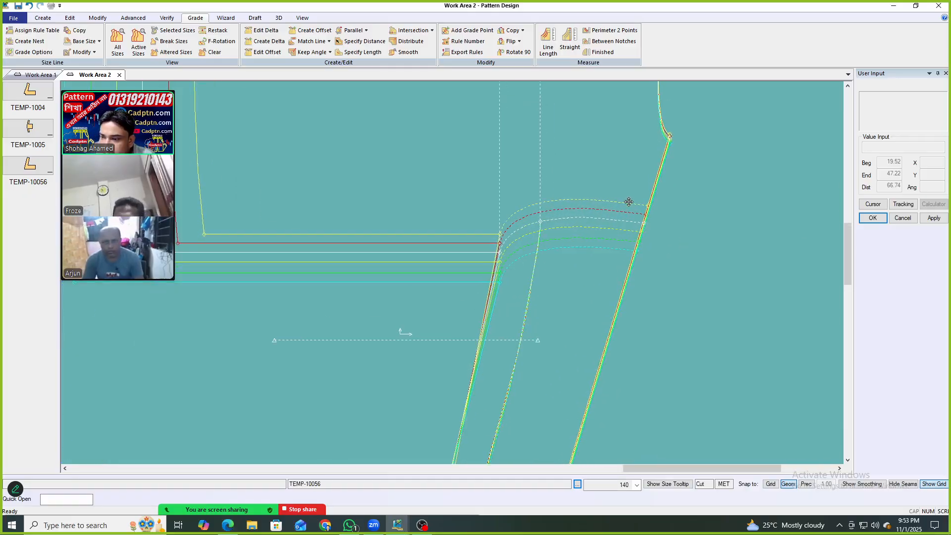
key("r")
left_click(642, 225)
right_click(657, 176)
left_click(706, 182)
scroll(563, 253, "up", 2)
Replace Delta X at the underarm corner with -1 for all size breaks using Edit Delta.
key("e")
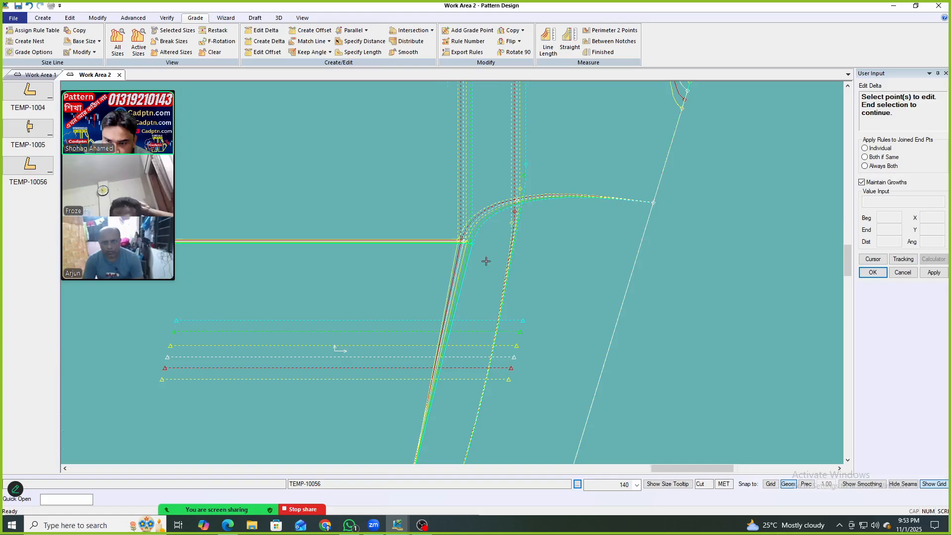
scroll(478, 250, "up", 6)
left_click_drag(470, 234, 405, 253)
right_click(574, 183)
left_click(623, 190)
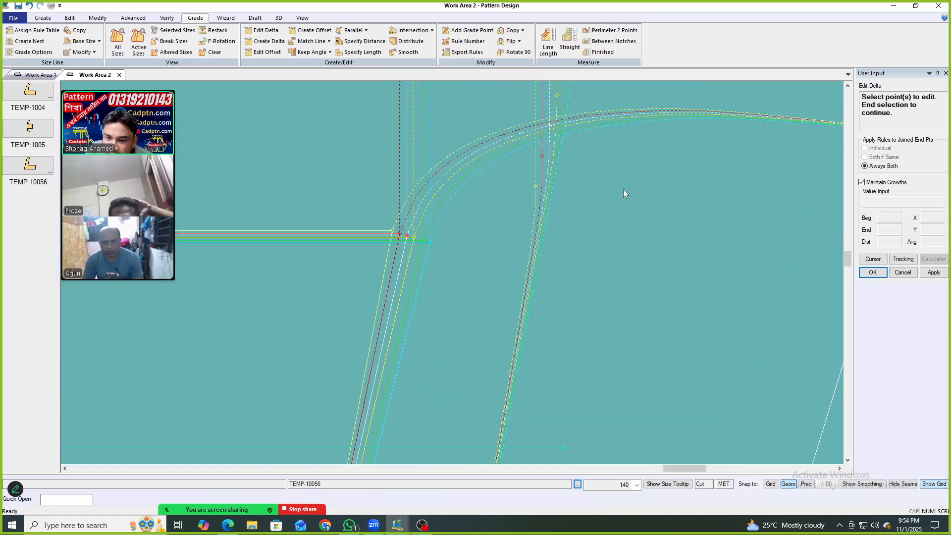
left_click(720, 209)
type("-1")
left_click(723, 264)
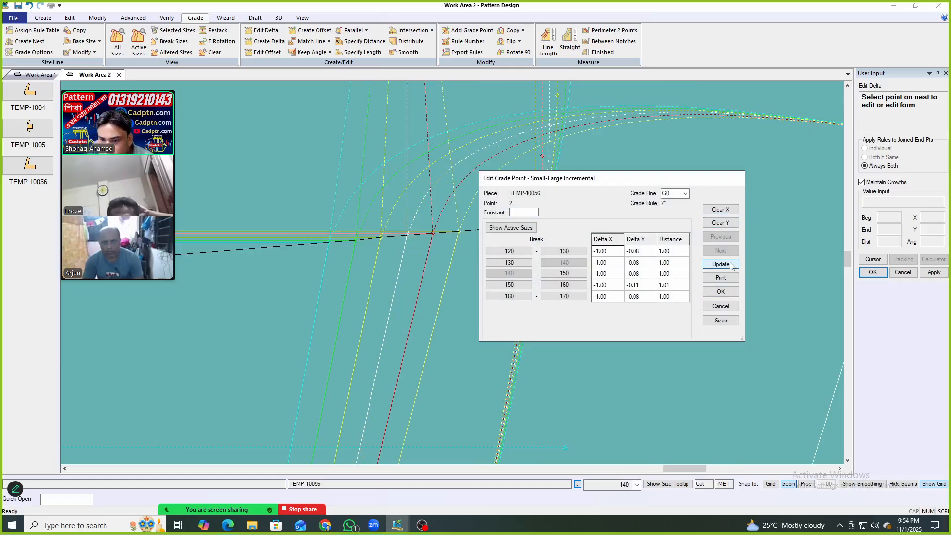
left_click(721, 291)
Restack the graded nest on the grain line.
scroll(589, 233, "down", 5)
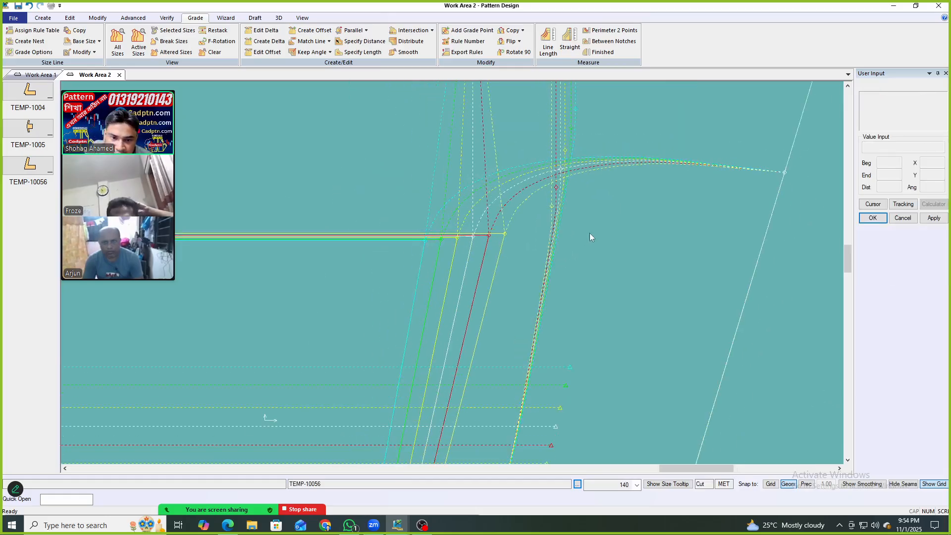
scroll(621, 237, "down", 3)
scroll(533, 183, "up", 3)
mouse_move(534, 185)
middle_mouse_down()
mouse_move(510, 206)
mouse_move(515, 187)
middle_mouse_up()
key("r")
left_click(611, 322)
right_click(655, 184)
left_click(666, 191)
scroll(623, 218, "up", 1)
middle_click_drag(623, 218, 603, 246)
scroll(564, 144, "up", 1)
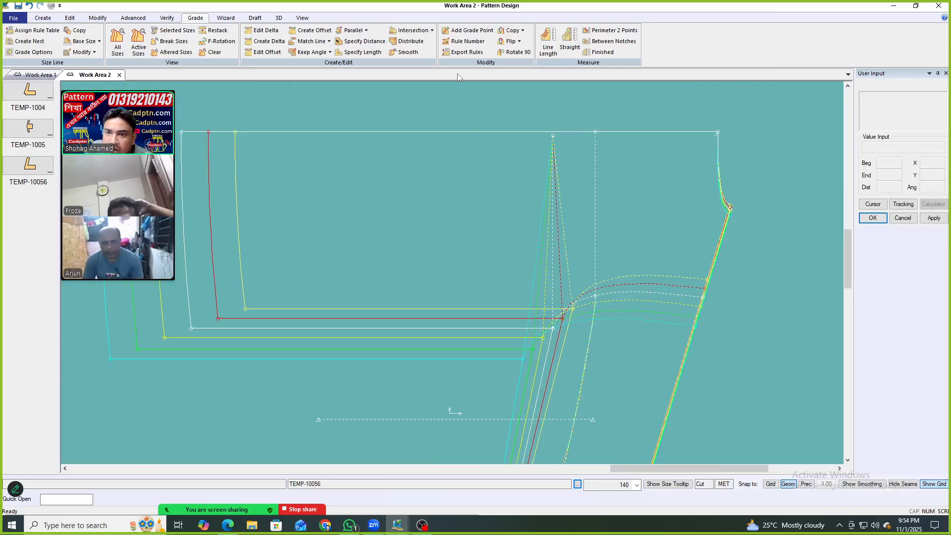
Copy the nest rule from the underarm corner to the opposite end of the dashed vertical line above it.
left_click(522, 30)
left_click(547, 91)
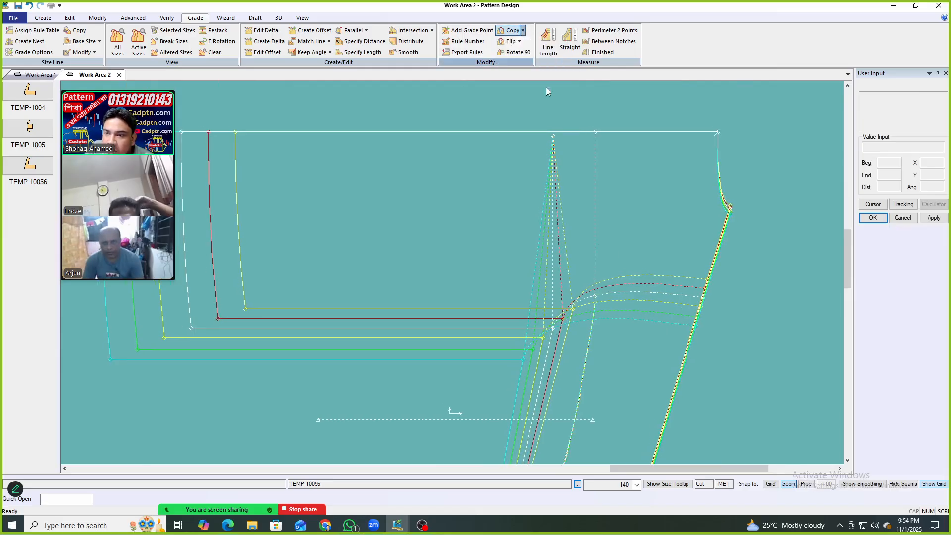
left_click(553, 328)
right_click(614, 127)
left_click(641, 130)
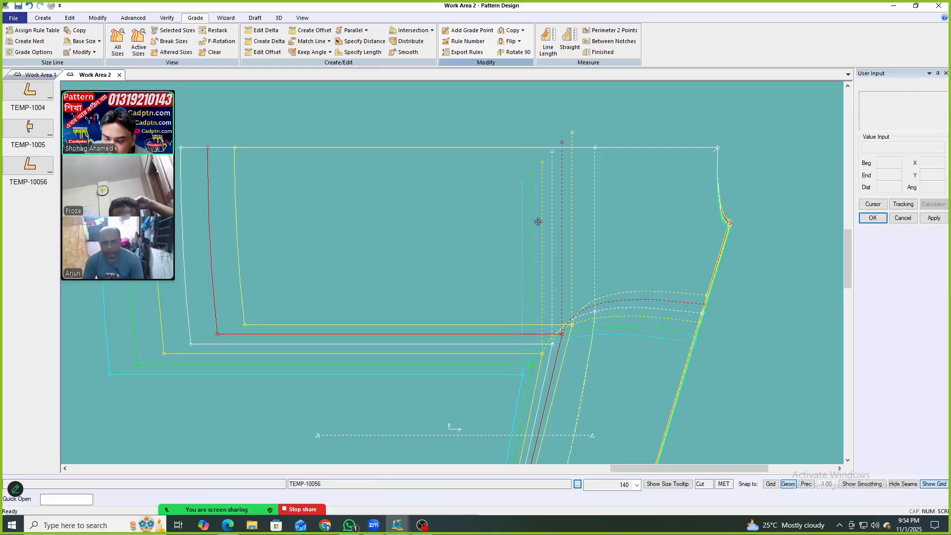
Grade the dashed vertical line's upper end so every size meets the straight centre edge.
left_click(549, 153)
right_click(546, 197)
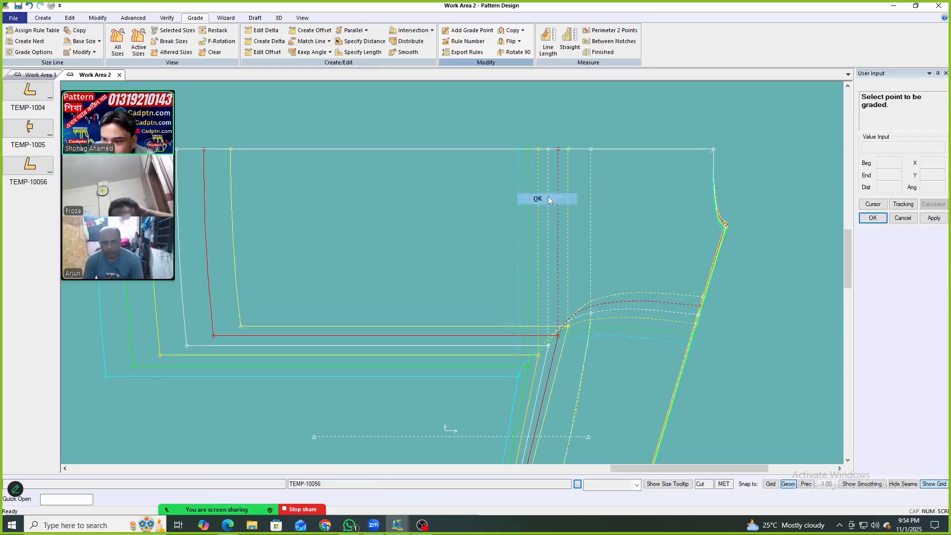
left_click(548, 197)
scroll(608, 141, "down", 4)
scroll(609, 149, "down", 3)
left_click(539, 202)
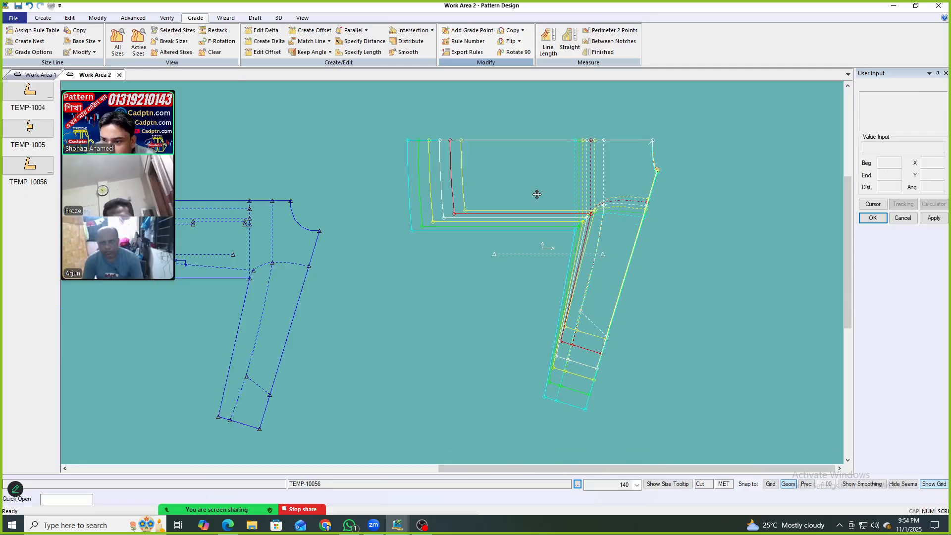
scroll(528, 192, "up", 2)
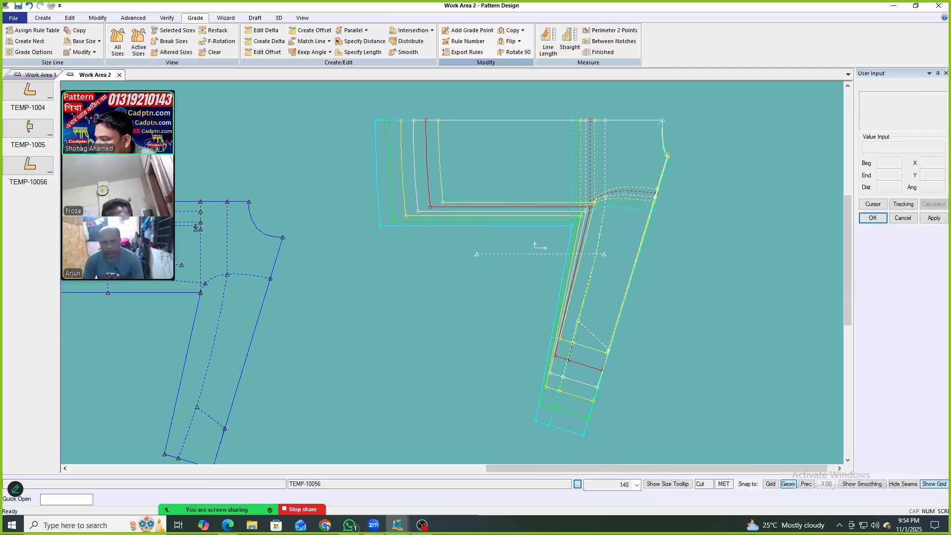
left_click(228, 525)
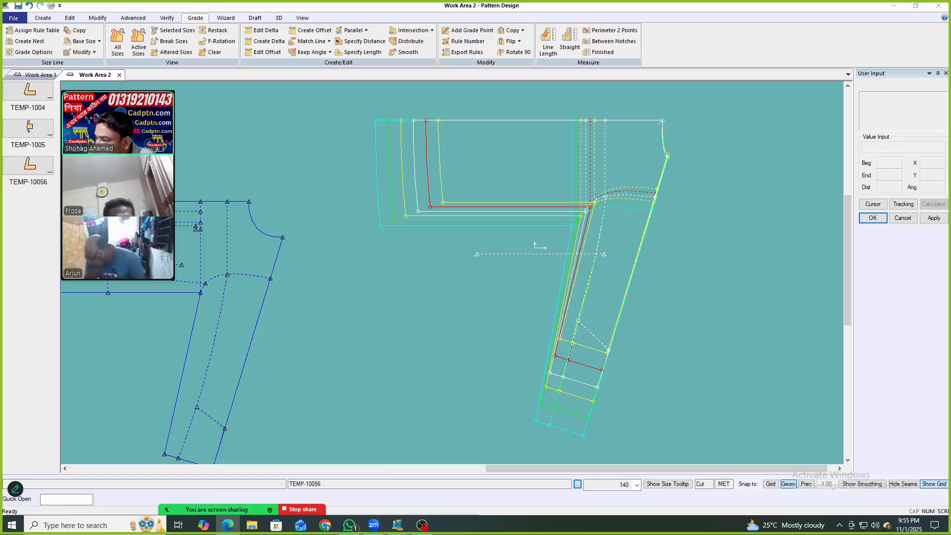
left_click_drag(436, 179, 453, 208)
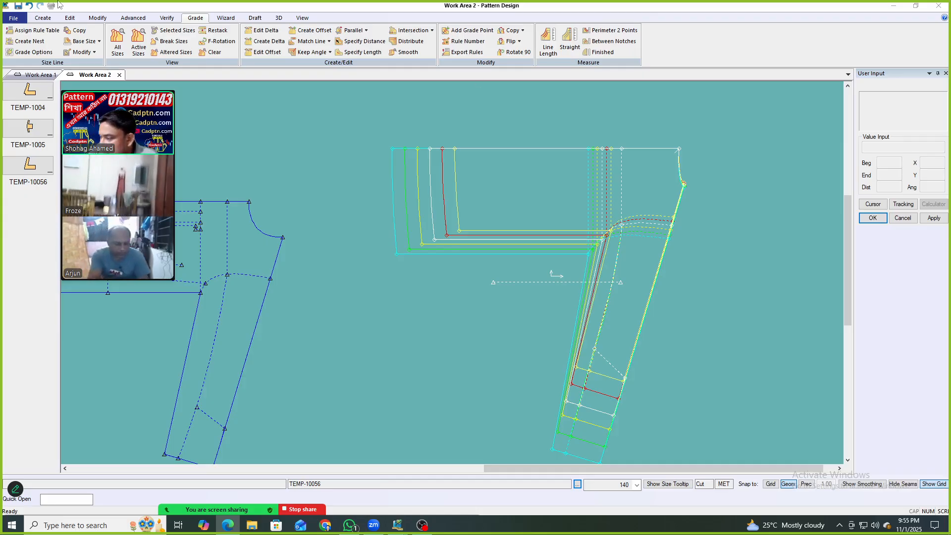
Restack the graded nest on the underarm corner to compare the armhole curves across sizes.
scroll(637, 250, "up", 3)
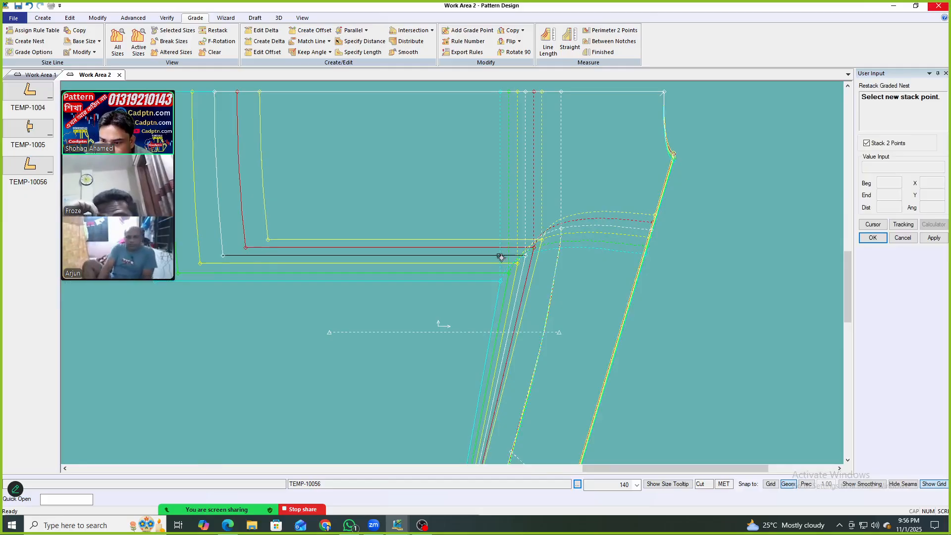
left_click(526, 256)
left_click(663, 224)
scroll(604, 286, "up", 4)
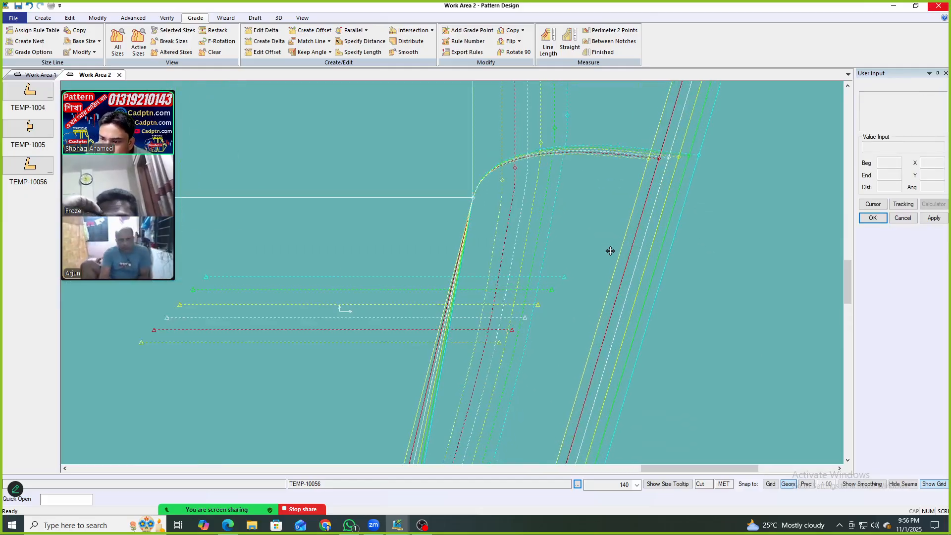
scroll(594, 291, "down", 4)
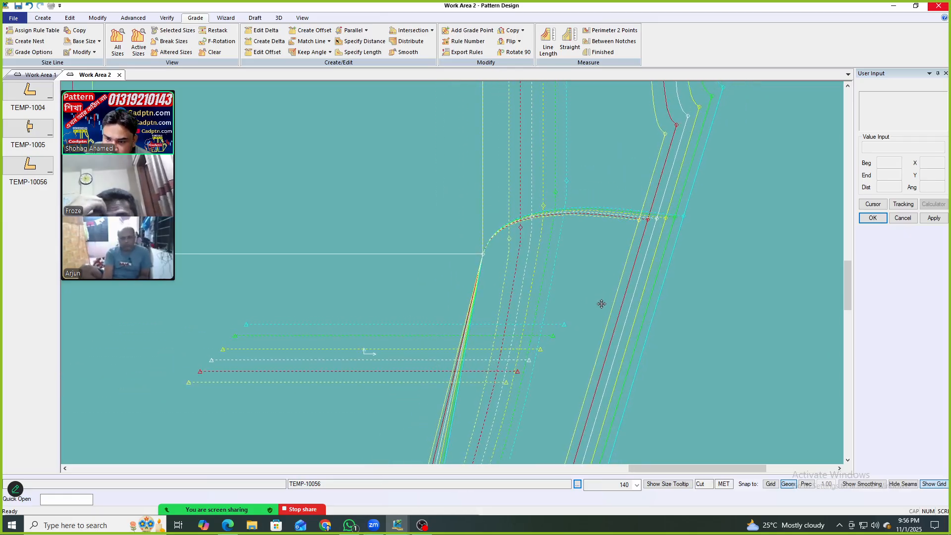
Restack the graded nest on the grain line's end to compare the armhole curves across sizes.
scroll(534, 191, "up", 1)
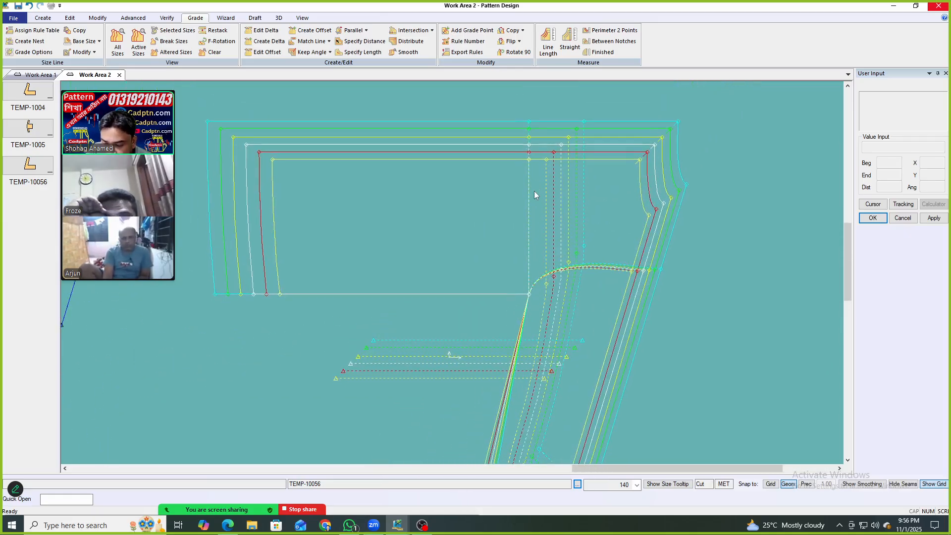
key("Return")
left_click(560, 364)
left_click(648, 265)
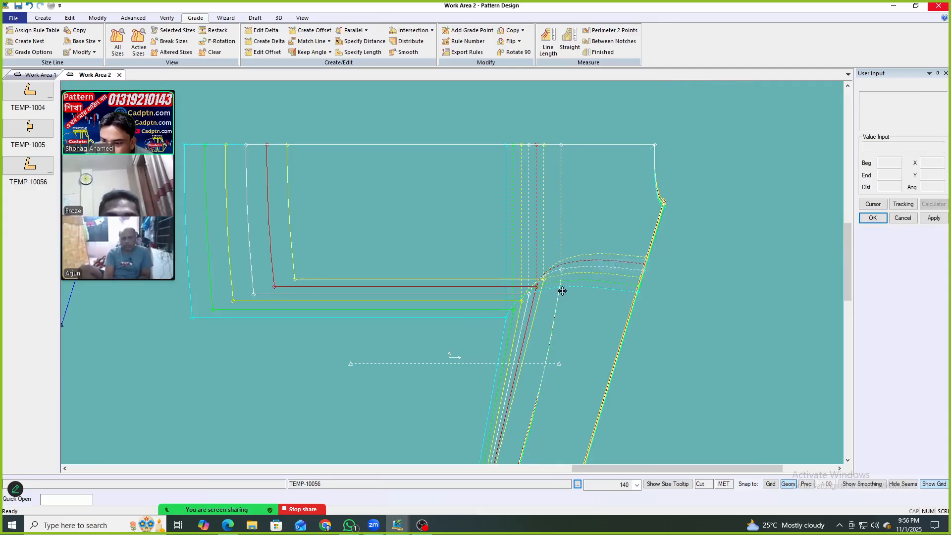
scroll(563, 288, "up", 3)
middle_click_drag(567, 264, 596, 241)
scroll(596, 241, "down", 1)
Restack the graded nest on the underarm corner and examine the armhole curves and sleeve lines.
key("Return")
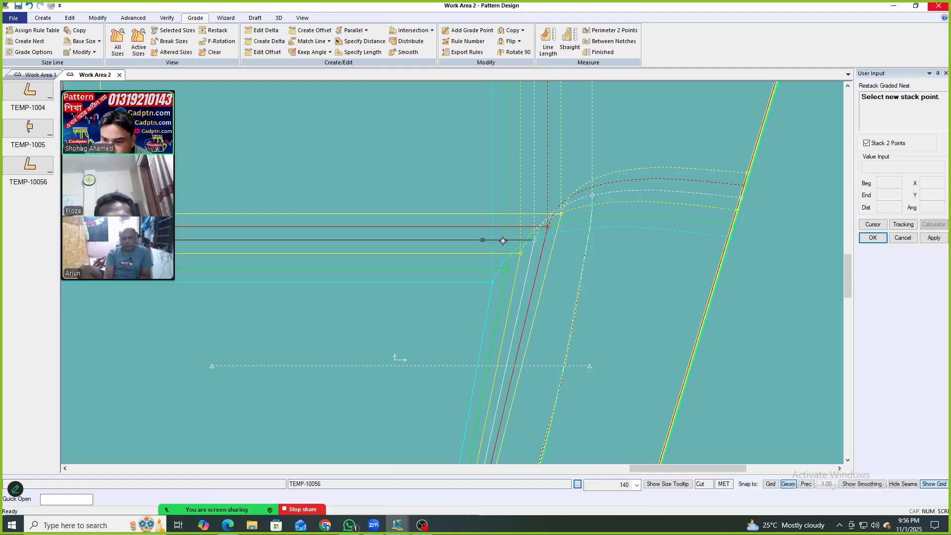
left_click(534, 240)
left_click(620, 289)
scroll(619, 290, "up", 1)
middle_click_drag(619, 290, 634, 221)
scroll(589, 259, "up", 2)
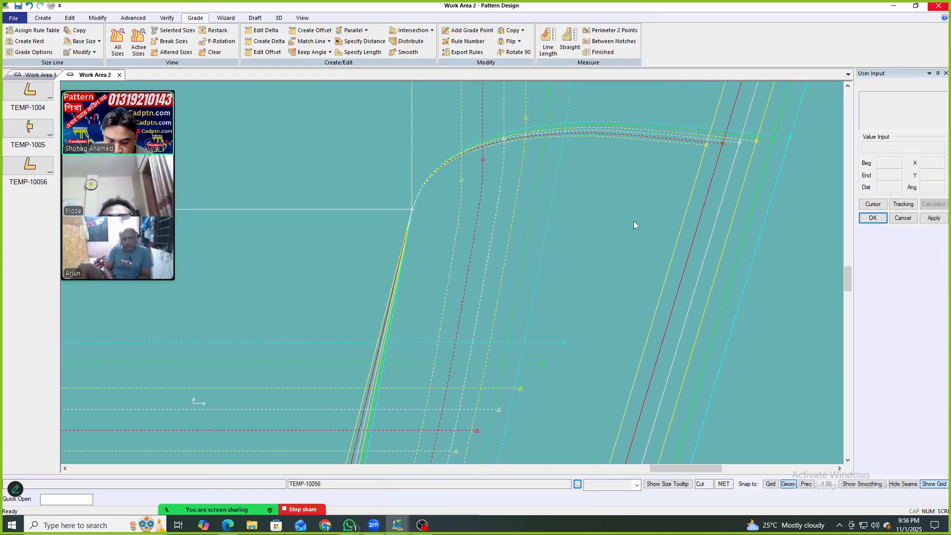
middle_click_drag(561, 222, 512, 241)
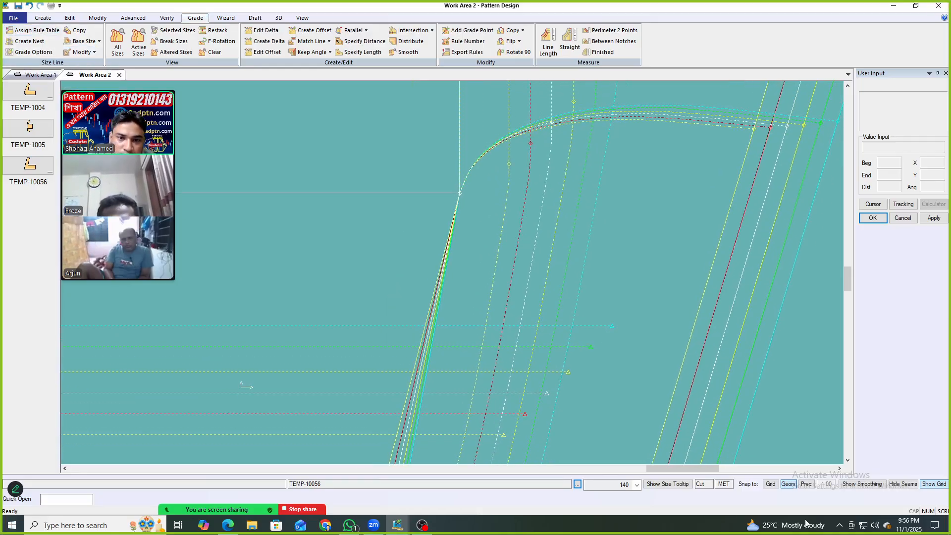
Draw a half perpendicular line on the underarm seam from the underarm corner across to the sleeve's outer edge.
left_click(43, 18)
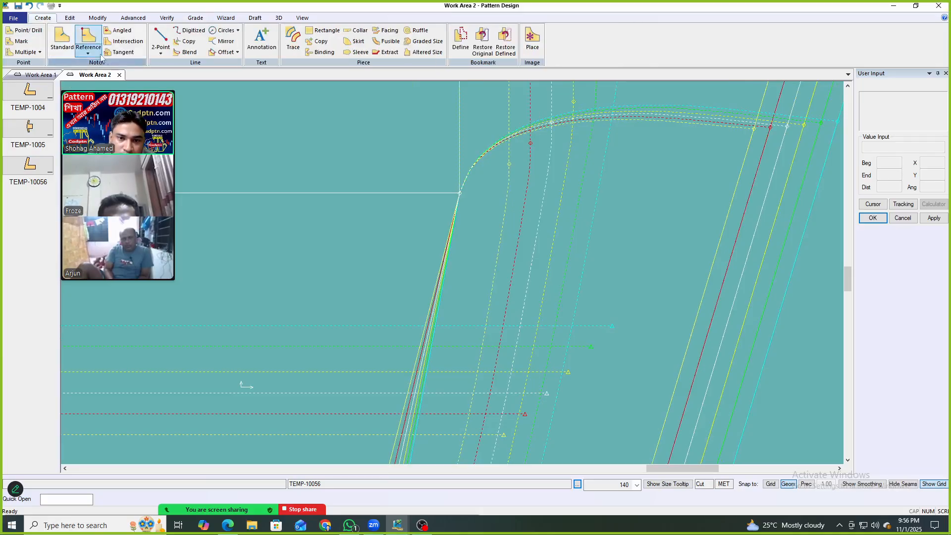
left_click(161, 49)
left_click_drag(128, 89, 117, 164)
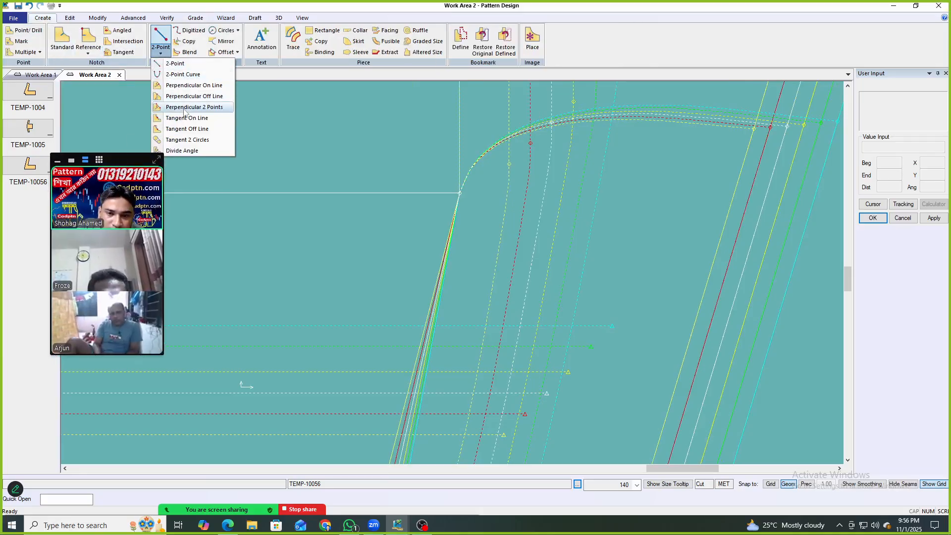
left_click(198, 85)
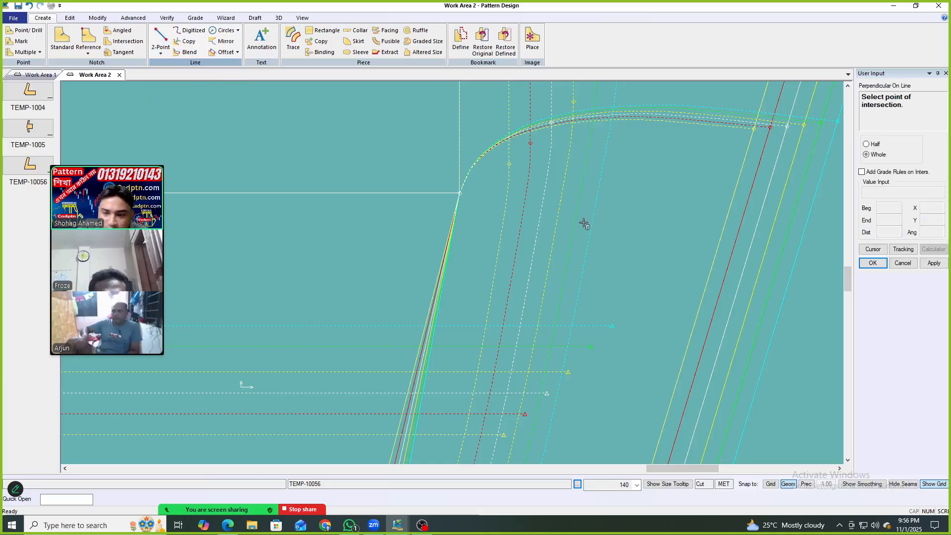
left_click(460, 194)
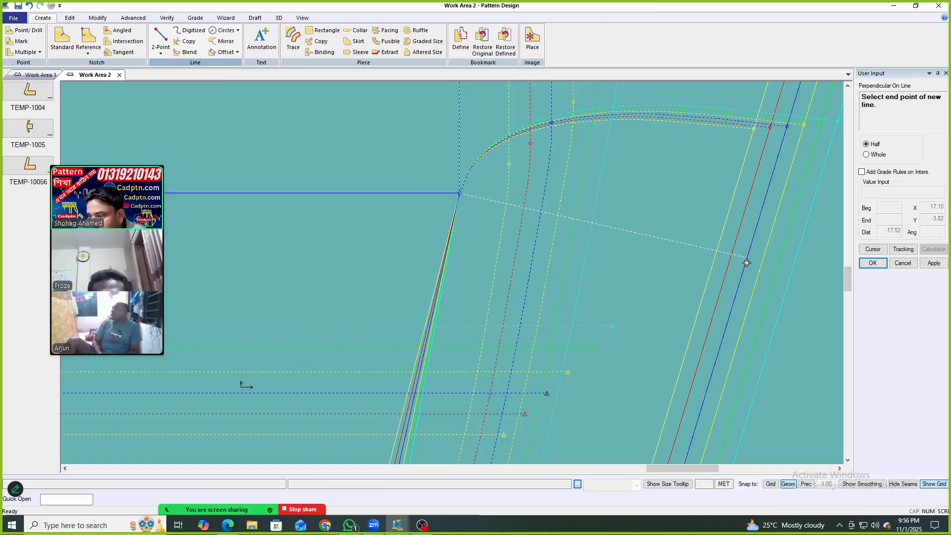
left_click(729, 310)
right_click(702, 150)
left_click(702, 151)
scroll(592, 243, "down", 2)
middle_click_drag(589, 236, 574, 289)
Copy the nest rule from the underarm corner to the end points of the new perpendicular line.
left_click(195, 18)
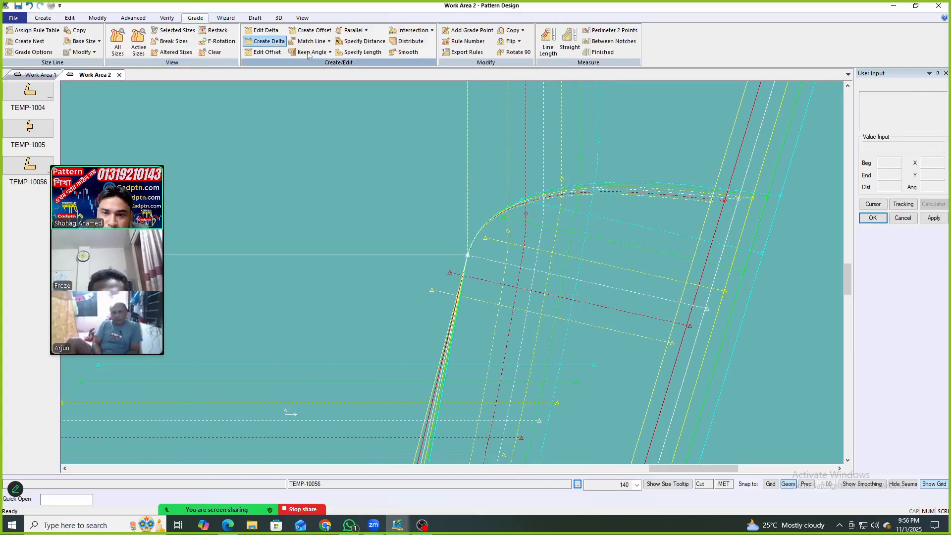
left_click(515, 30)
left_click(525, 87)
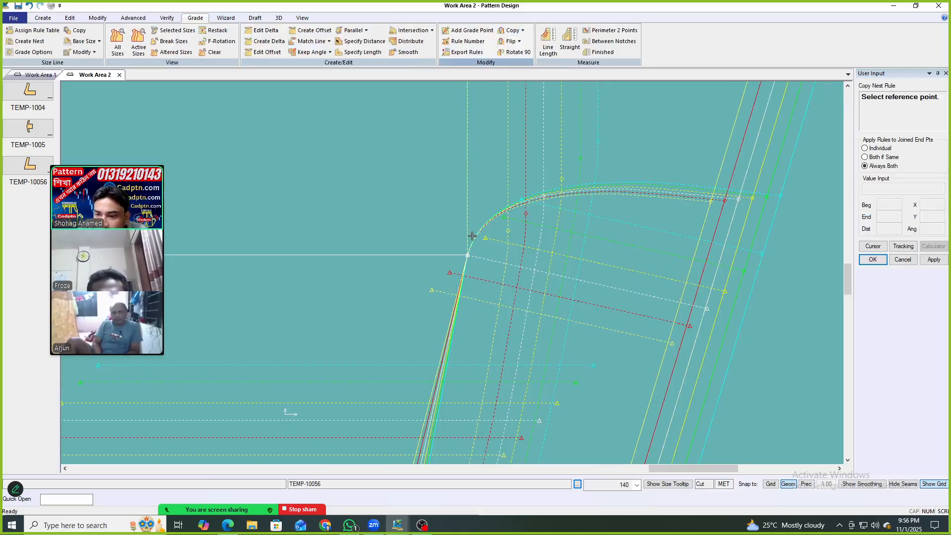
left_click(465, 255)
right_click(581, 192)
left_click(592, 200)
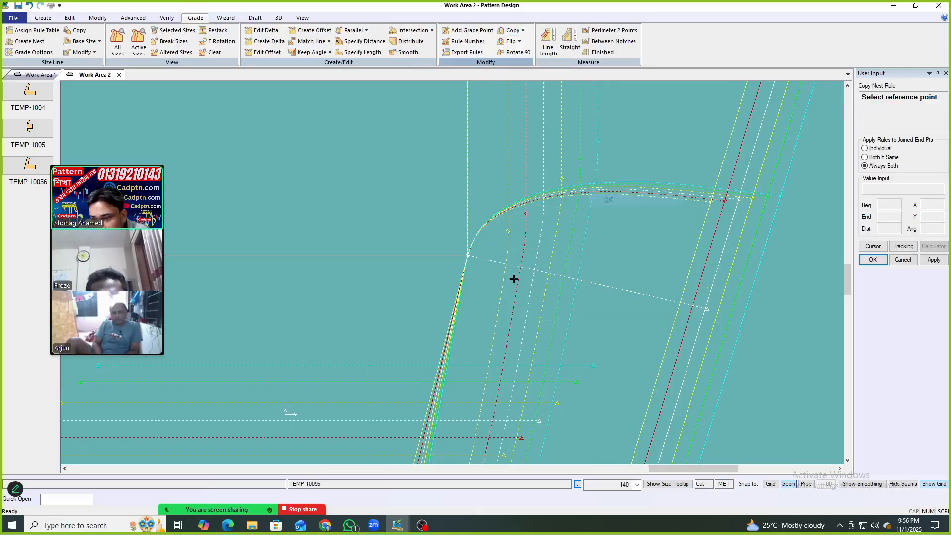
left_click(469, 256)
left_click(709, 311)
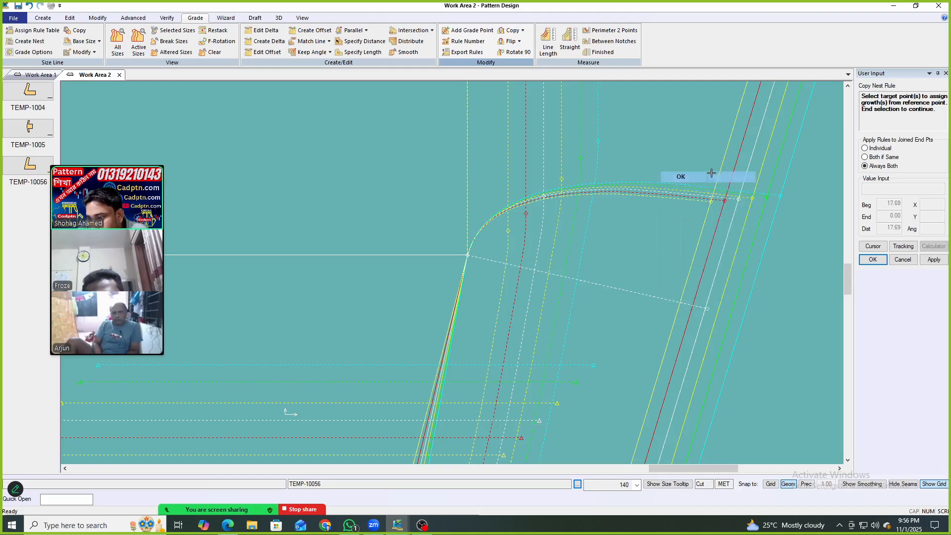
right_click(679, 174)
left_click(689, 182)
Rotate the piece so the perpendicular line at the underarm corner aligns with the X axis.
key("r")
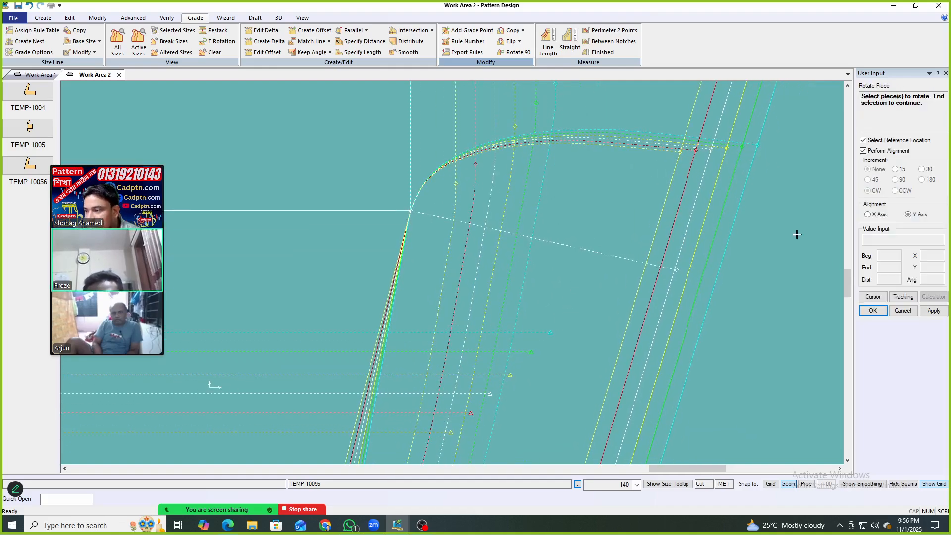
left_click(870, 216)
left_click(653, 159)
right_click(620, 154)
left_click(630, 161)
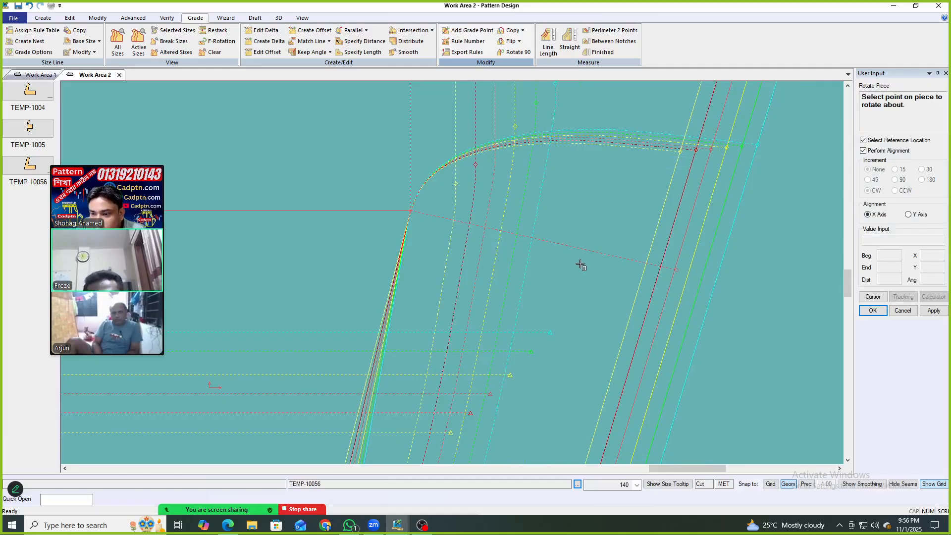
left_click(604, 254)
right_click(588, 208)
left_click(629, 227)
scroll(565, 282, "up", 2)
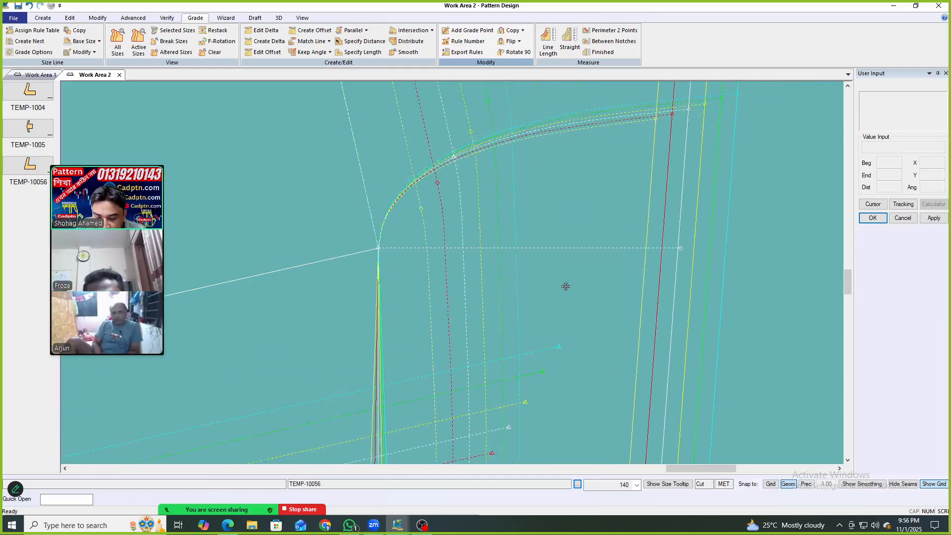
Grade the perpendicular line's outer end with Intersection X so every size meets its sleeve edge.
right_click(476, 208)
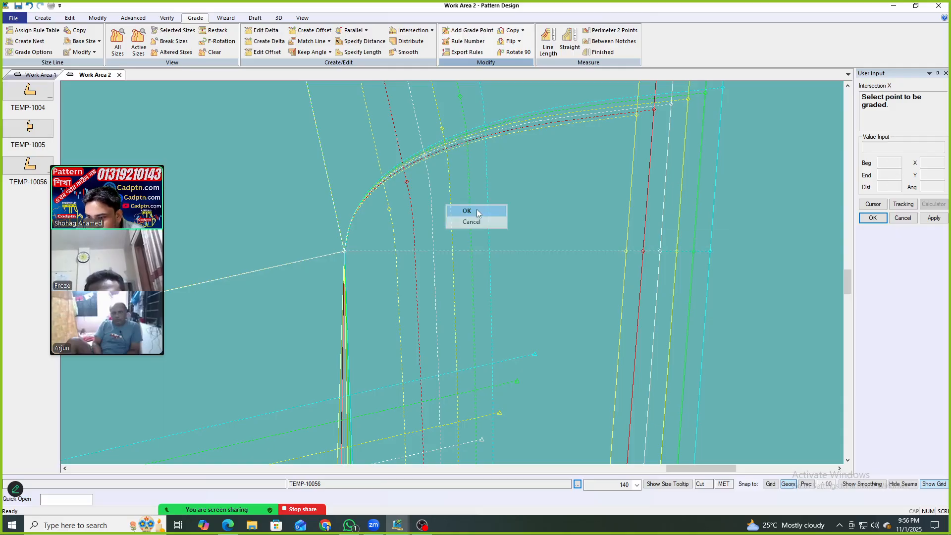
left_click(477, 211)
scroll(510, 258, "down", 2)
middle_click_drag(510, 259, 537, 233)
Measure the graded length of the perpendicular line at the underarm corner for all sizes.
key("l")
left_click_drag(580, 219, 555, 233)
right_click(687, 167)
left_click(721, 171)
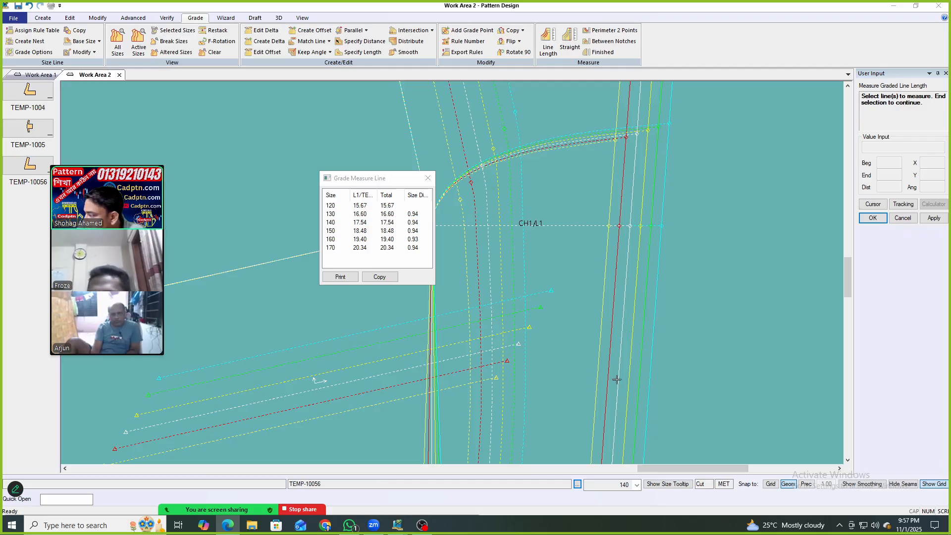
right_click(653, 156)
left_click(663, 163)
scroll(629, 238, "down", 5)
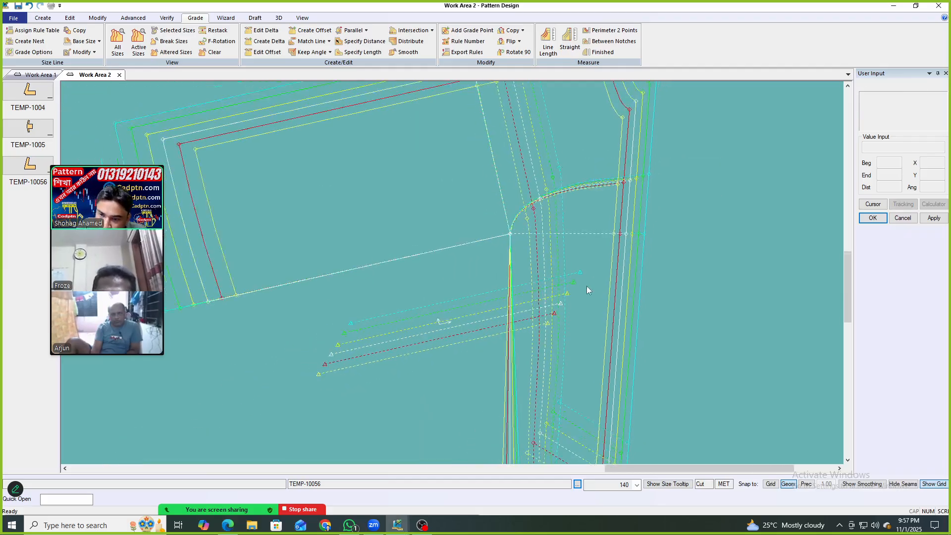
Realign the rotated piece to its grain line.
middle_click_drag(466, 232, 514, 247)
key("g")
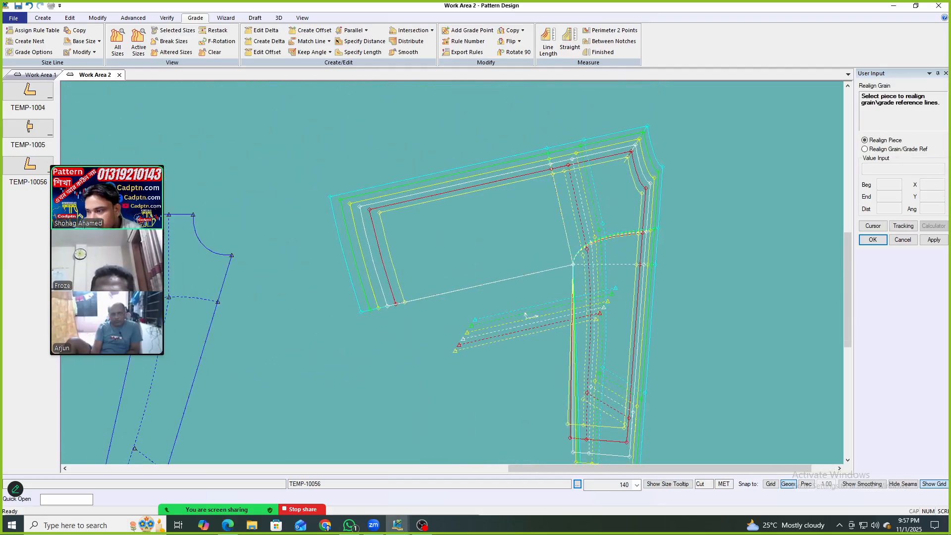
left_click(549, 252)
right_click(638, 168)
left_click(658, 175)
scroll(602, 271, "up", 3)
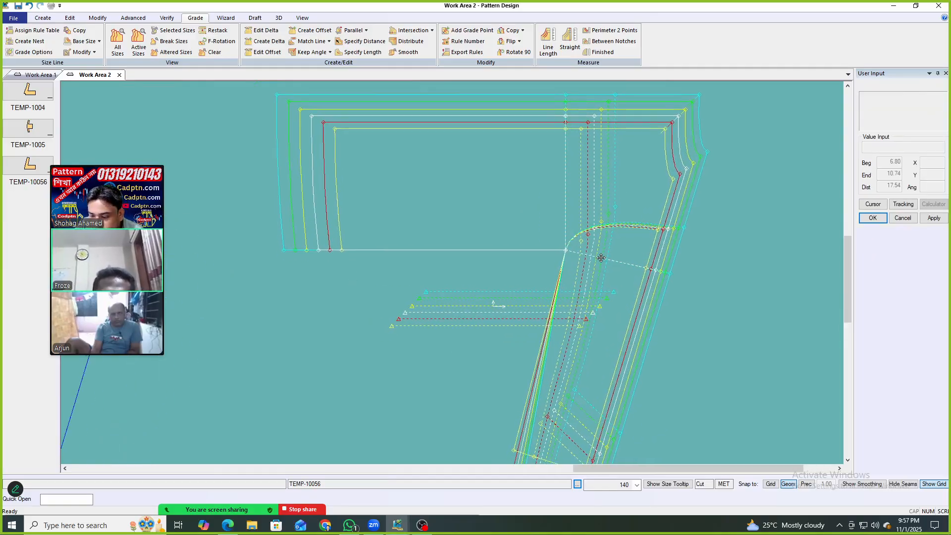
Restack the graded nest on the grain line's end near the sleeve.
key("r")
left_click(594, 314)
right_click(654, 211)
left_click(703, 217)
middle_click_drag(609, 335, 607, 249)
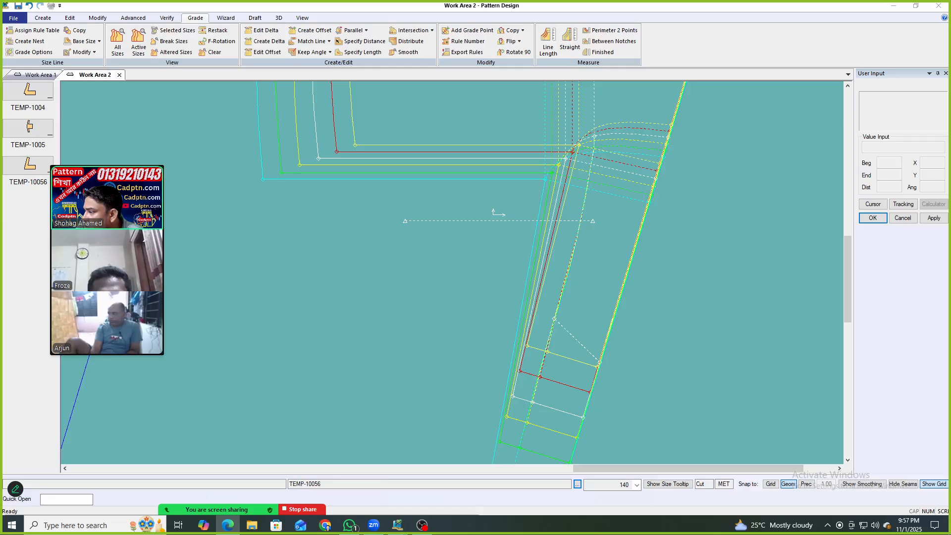
Clear the graded nest display so only the base size of the piece is shown.
scroll(577, 246, "down", 3)
left_click(637, 261)
scroll(613, 268, "up", 2)
scroll(611, 267, "up", 3)
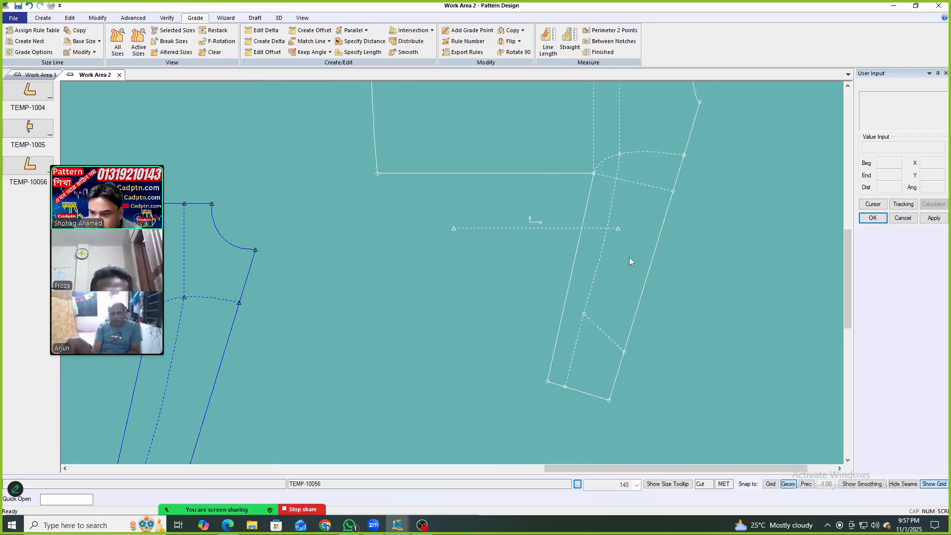
middle_click_drag(548, 274, 576, 272)
Draw a half perpendicular line from the midpoint of the underarm sleeve seam to the sleeve's outer edge.
left_click(43, 18)
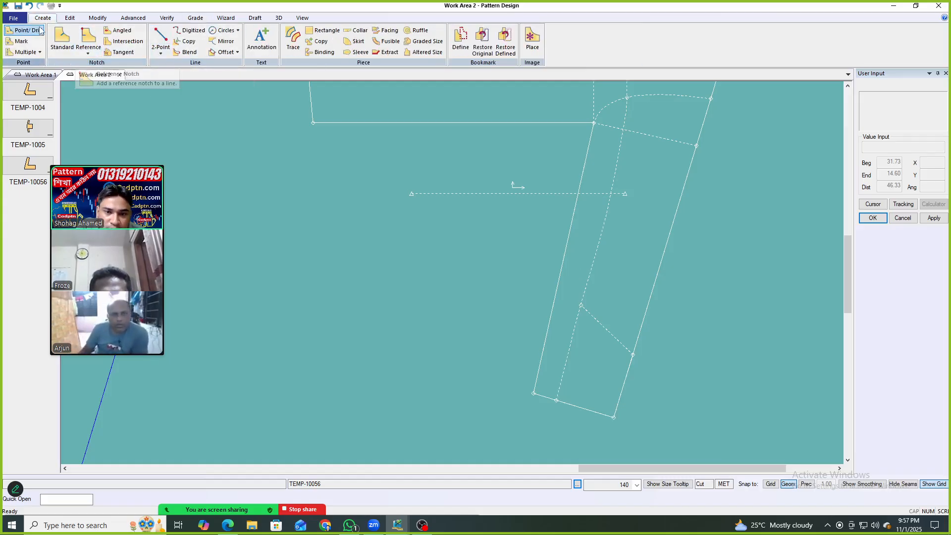
left_click(161, 53)
left_click(193, 85)
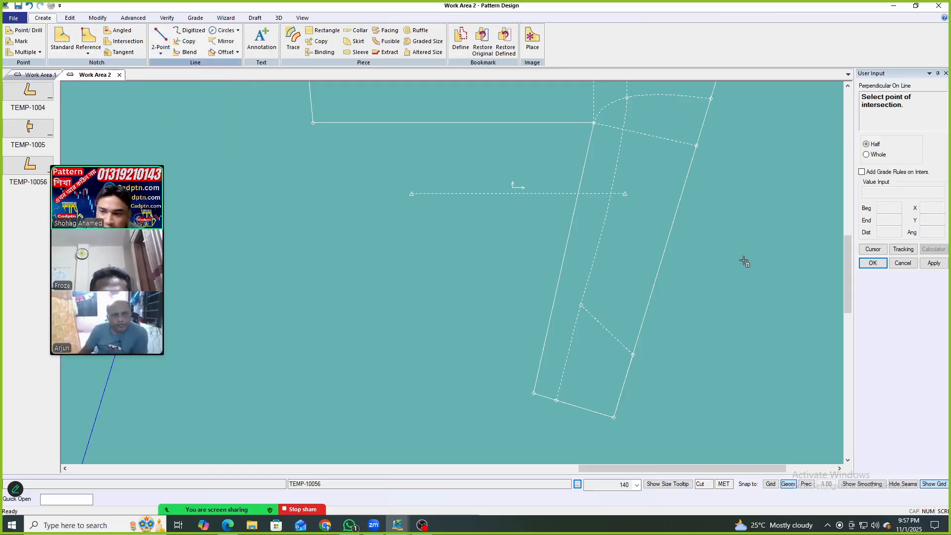
right_click(743, 258)
left_click(740, 300)
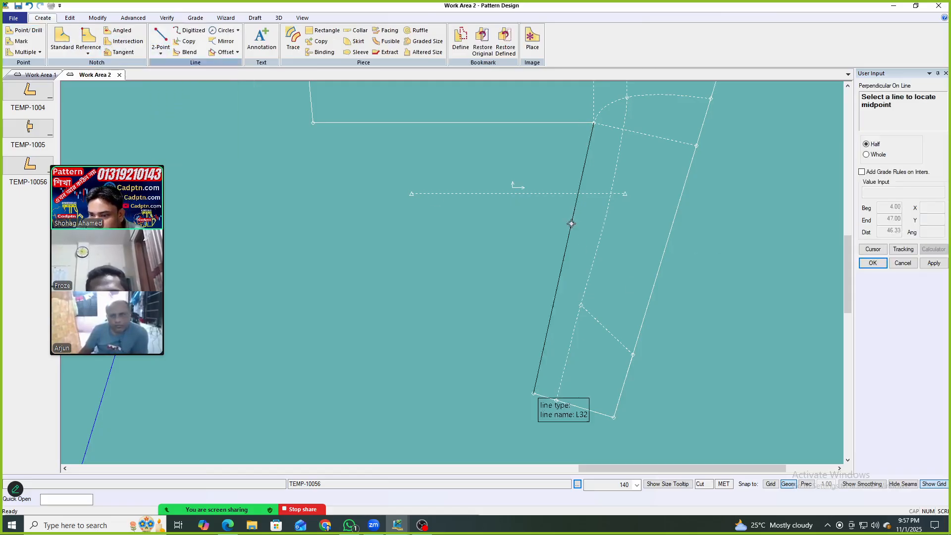
right_click(666, 186)
left_click(679, 192)
scroll(577, 277, "up", 2)
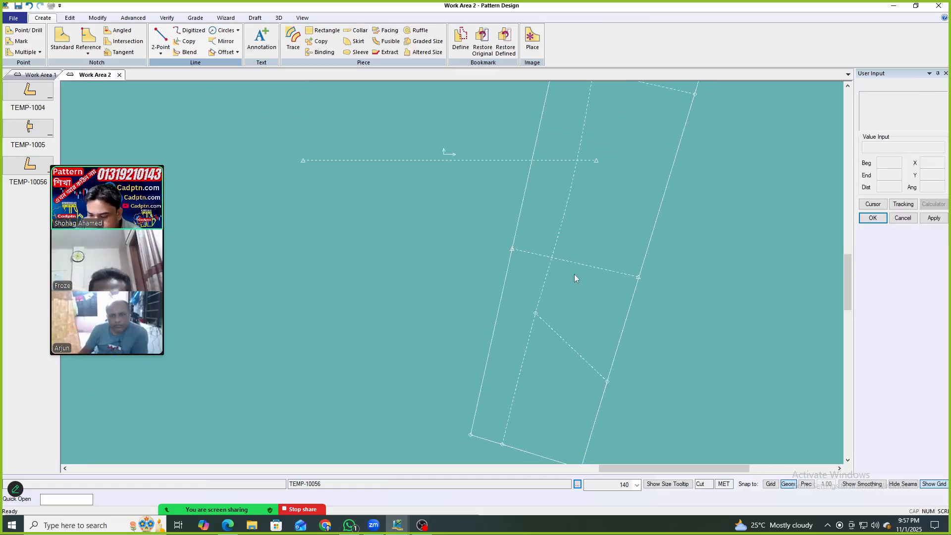
Rotate the piece so the mid-sleeve perpendicular line aligns with the X axis.
key("r")
left_click(650, 245)
right_click(667, 184)
left_click(688, 190)
left_click(589, 266)
left_click(590, 267)
right_click(588, 230)
left_click(636, 246)
mouse_move(609, 317)
middle_mouse_down()
mouse_move(607, 275)
mouse_move(582, 310)
middle_mouse_up()
Display the graded nest of the rotated piece for all sizes.
key("n")
left_click(630, 241)
right_click(659, 208)
left_click(690, 214)
scroll(585, 297, "up", 1)
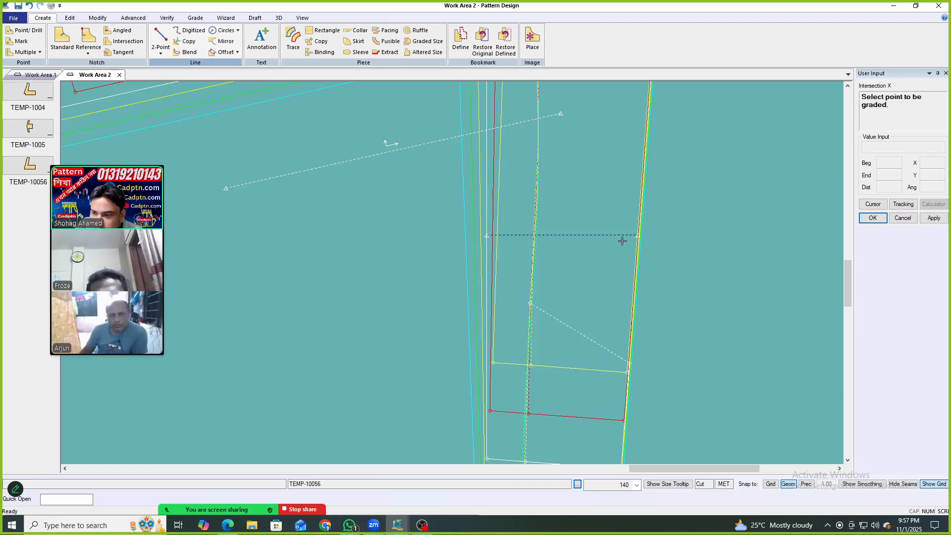
Grade the mid-sleeve line's outer end with Intersection X so it follows the outer edge in every size.
right_click(692, 202)
left_click(712, 207)
scroll(623, 256, "up", 1)
middle_click_drag(624, 256, 607, 252)
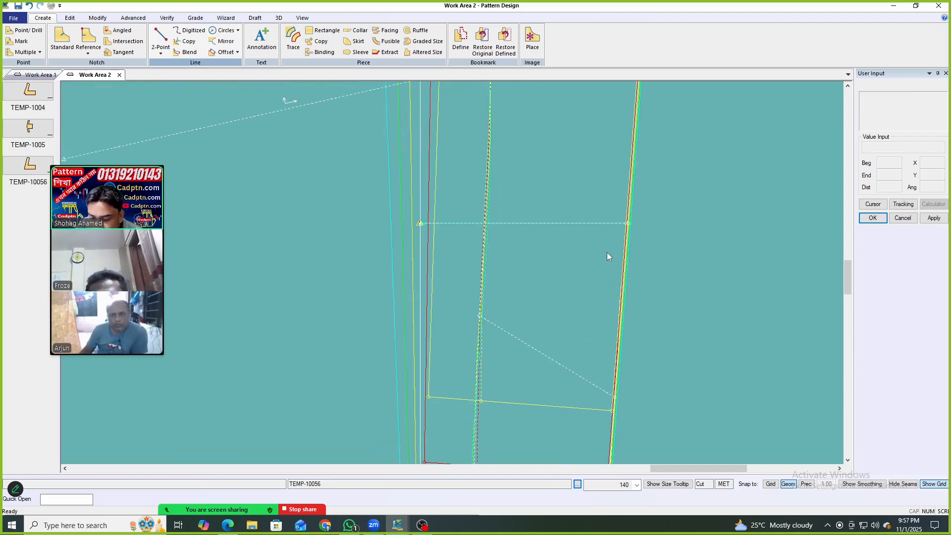
Restack the graded nest on the outer end of the mid-sleeve perpendicular line.
key("r")
left_click(627, 223)
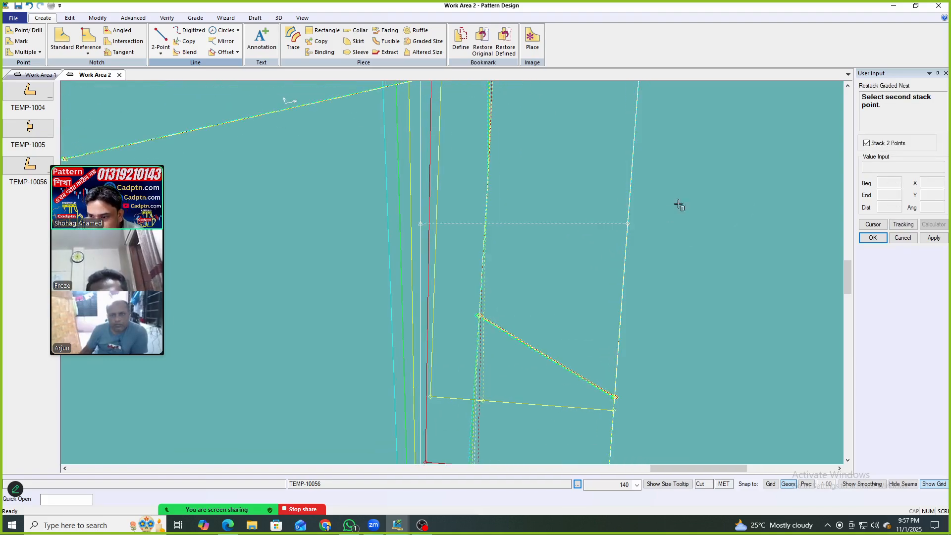
right_click(628, 198)
left_click(648, 205)
mouse_move(521, 251)
middle_mouse_down()
mouse_move(535, 234)
mouse_move(539, 246)
middle_mouse_up()
Set Delta X to -0.65 for every size break at the mid-sleeve line's inner end.
scroll(447, 209, "up", 1)
key("e")
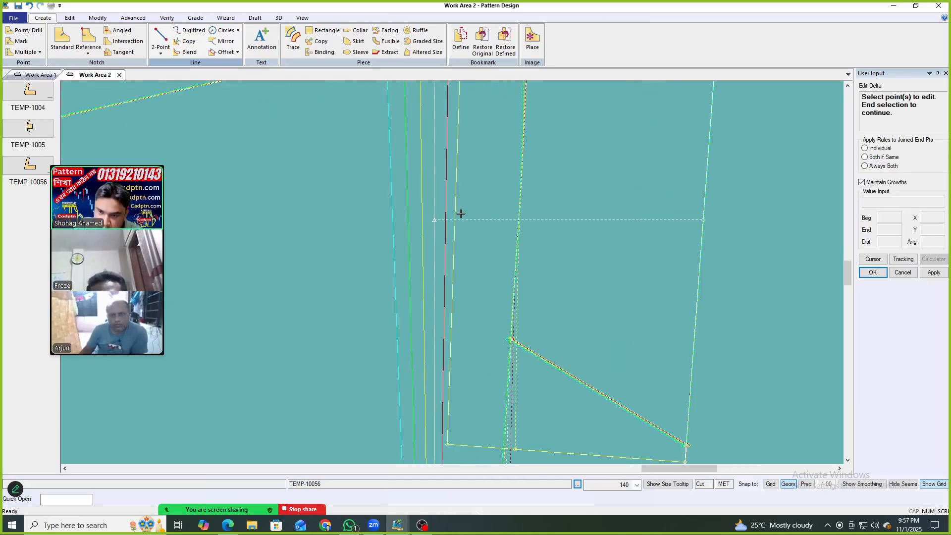
scroll(361, 226, "up", 1)
right_click(614, 173)
left_click(646, 179)
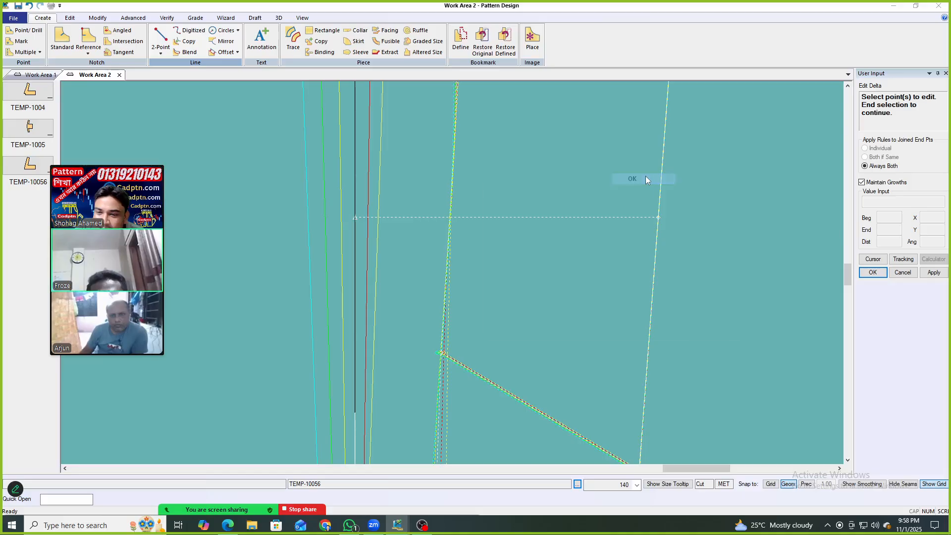
left_click(721, 210)
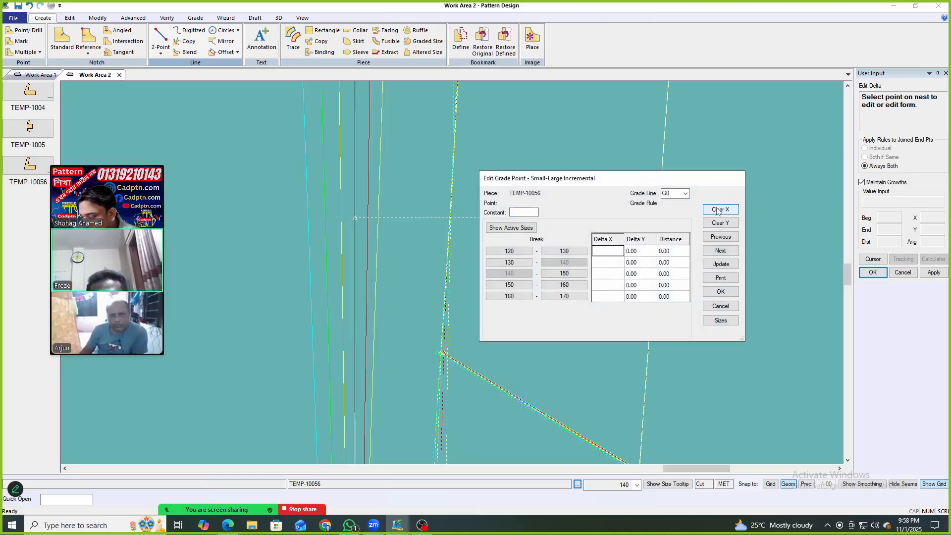
left_click(719, 266)
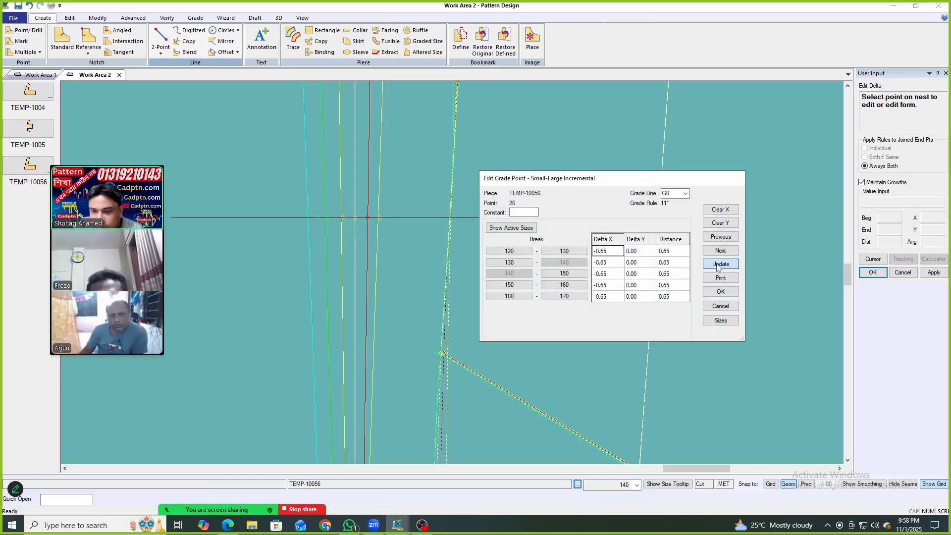
key("Return")
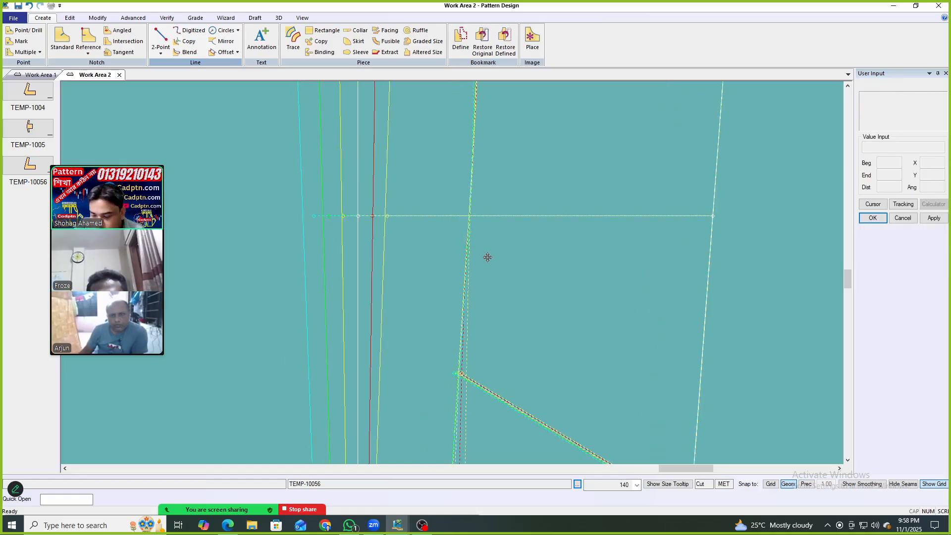
Add a point on the base size's inner sleeve edge where the mid-sleeve line's inner end meets it.
right_click(465, 238)
left_click(516, 302)
right_click(465, 238)
left_click(415, 215)
left_click(359, 232)
right_click(360, 231)
left_click(360, 233)
middle_click_drag(433, 204, 479, 204)
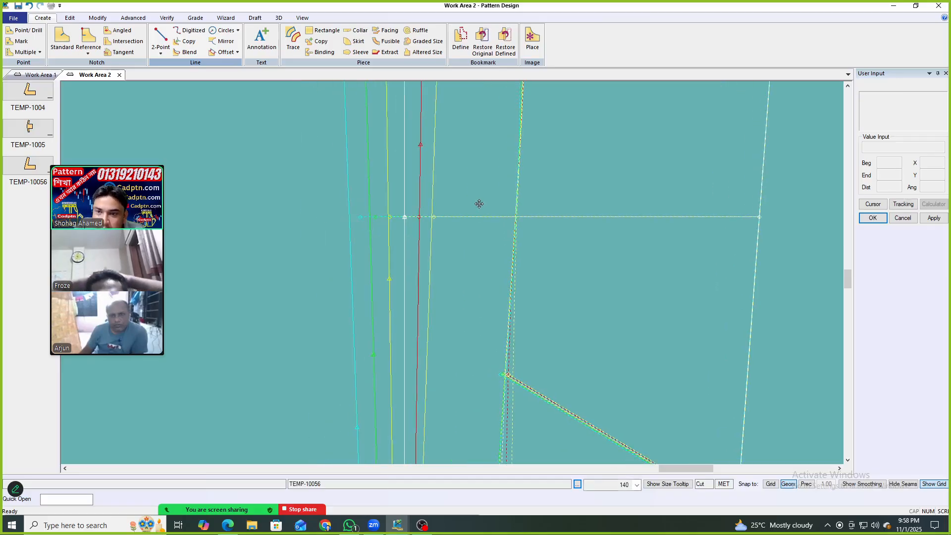
Copy the nest grade rule from the mid-sleeve line's inner end to the new point on the inner sleeve edge.
left_click(191, 20)
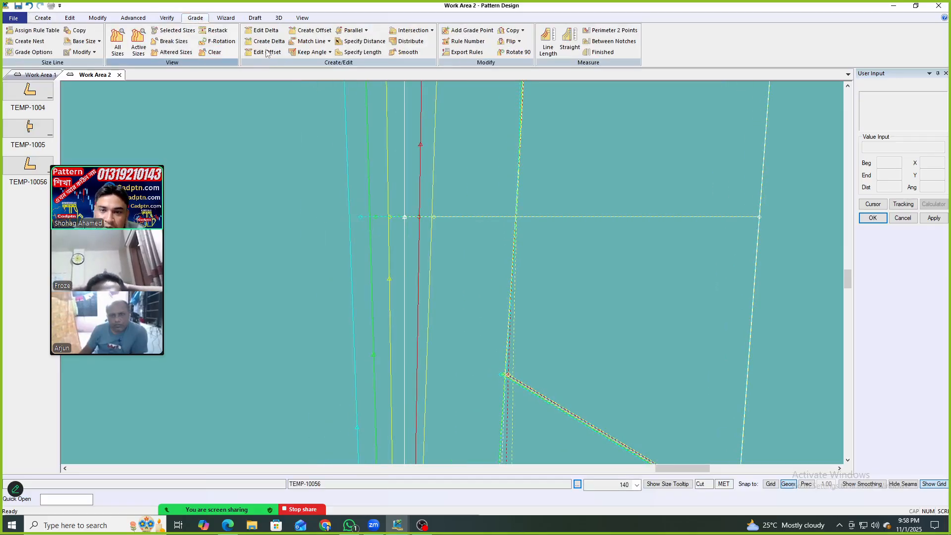
left_click(522, 30)
left_click(528, 85)
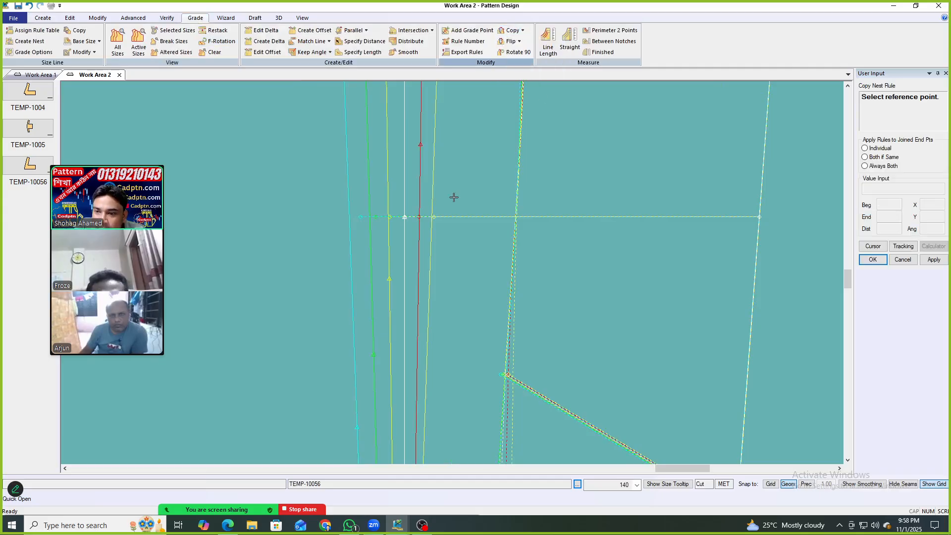
left_click(409, 217)
scroll(463, 206, "up", 3)
left_click_drag(484, 188, 341, 244)
right_click(600, 156)
left_click(600, 157)
right_click(600, 157)
left_click(601, 158)
scroll(516, 180, "down", 2)
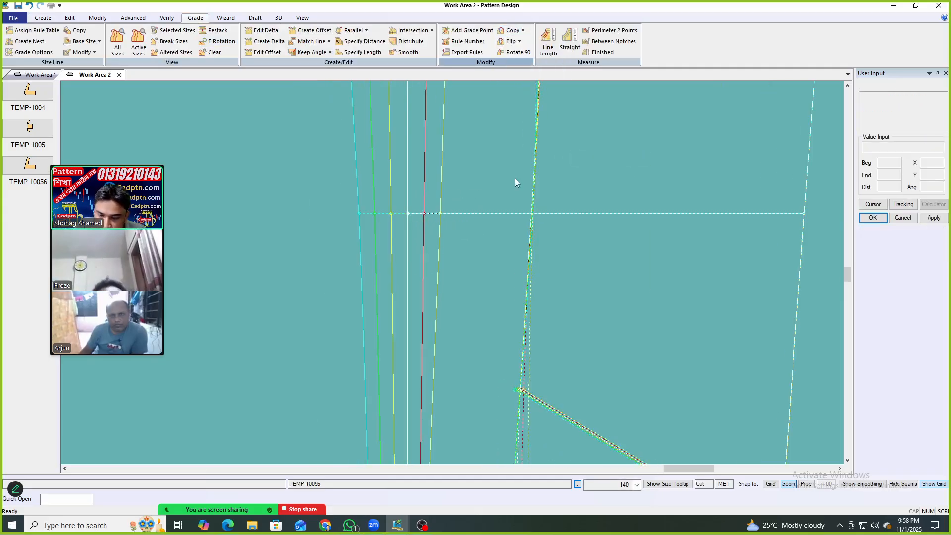
Restack the graded nest on the outer corner of the sleeve hem.
scroll(517, 181, "down", 8)
scroll(556, 284, "up", 2)
middle_click_drag(556, 281, 544, 234)
key("r")
left_click(581, 310)
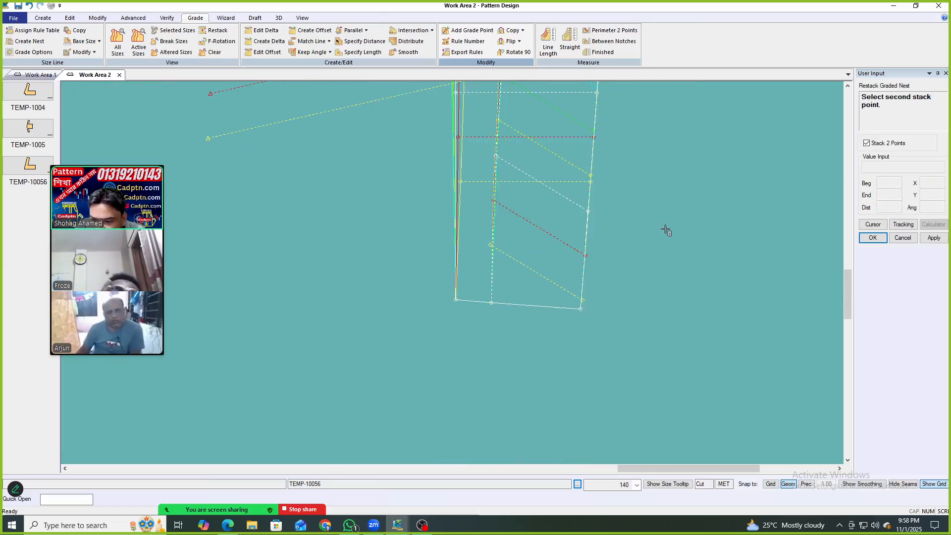
right_click(665, 231)
left_click(665, 231)
Rotate the piece so its sleeve hem line is aligned horizontally with the X axis.
scroll(495, 303, "up", 2)
mouse_move(495, 303)
middle_mouse_down()
mouse_move(490, 316)
mouse_move(497, 315)
middle_mouse_up()
key("r")
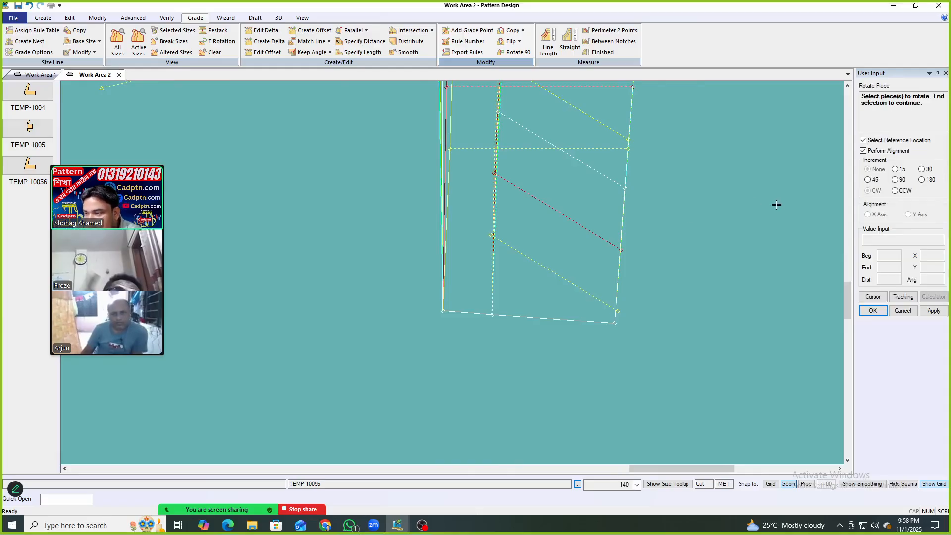
left_click(578, 231)
right_click(578, 227)
left_click(578, 228)
left_click(549, 318)
left_click(549, 317)
right_click(611, 269)
left_click(588, 280)
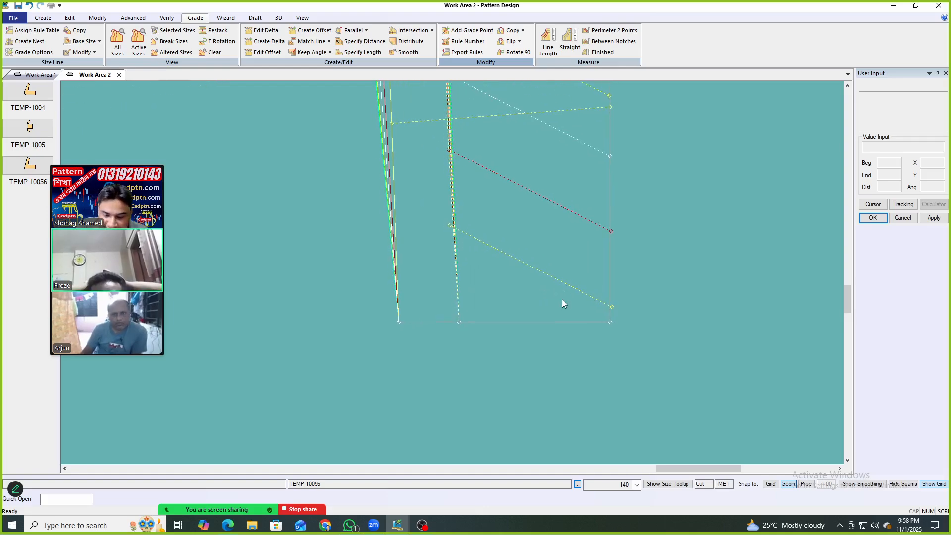
Set Delta X to -0.50 for every size break at the sleeve hem's inner corner.
key("e")
left_click_drag(378, 364, 421, 313)
scroll(328, 304, "down", 1)
scroll(553, 299, "up", 2)
right_click(683, 222)
left_click(684, 226)
left_click_drag(604, 184, 718, 229)
scroll(515, 229, "down", 1)
left_click_drag(659, 220, 624, 174)
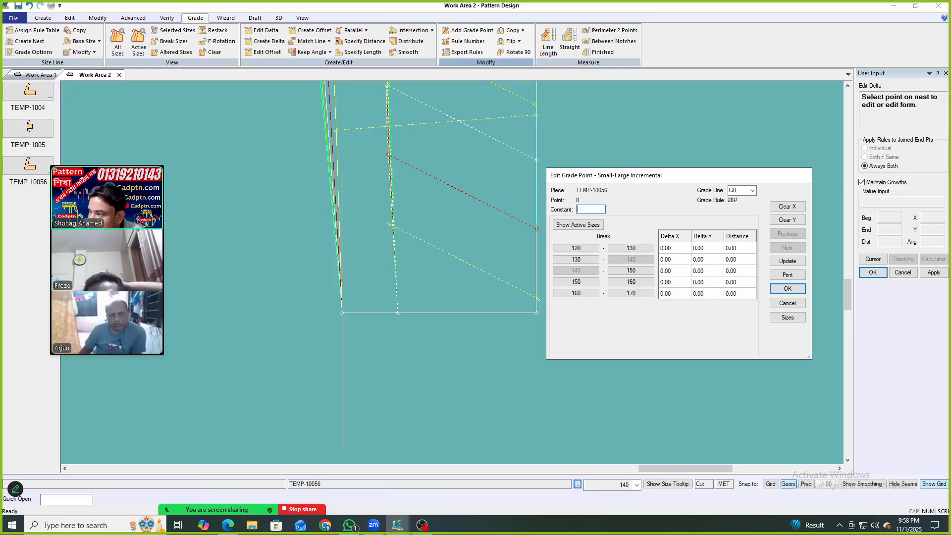
left_click(227, 525)
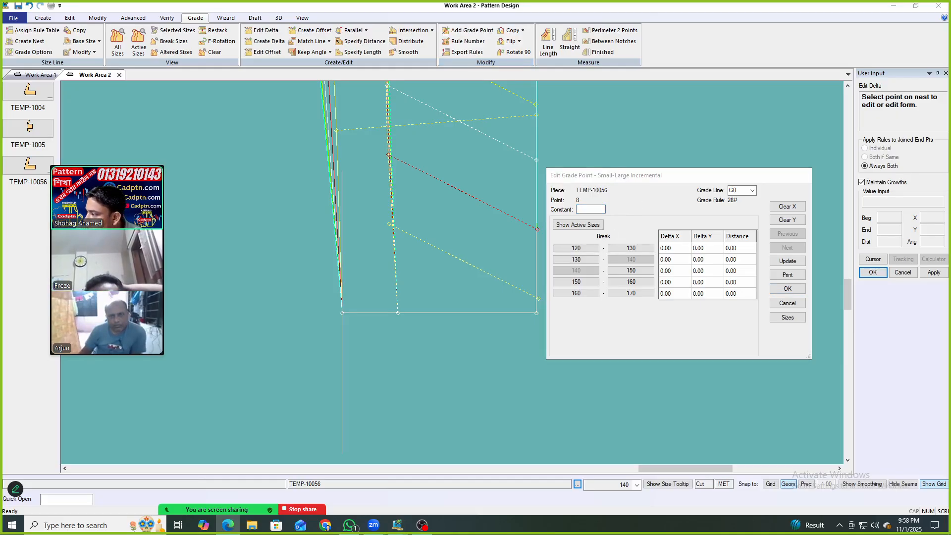
left_click(789, 208)
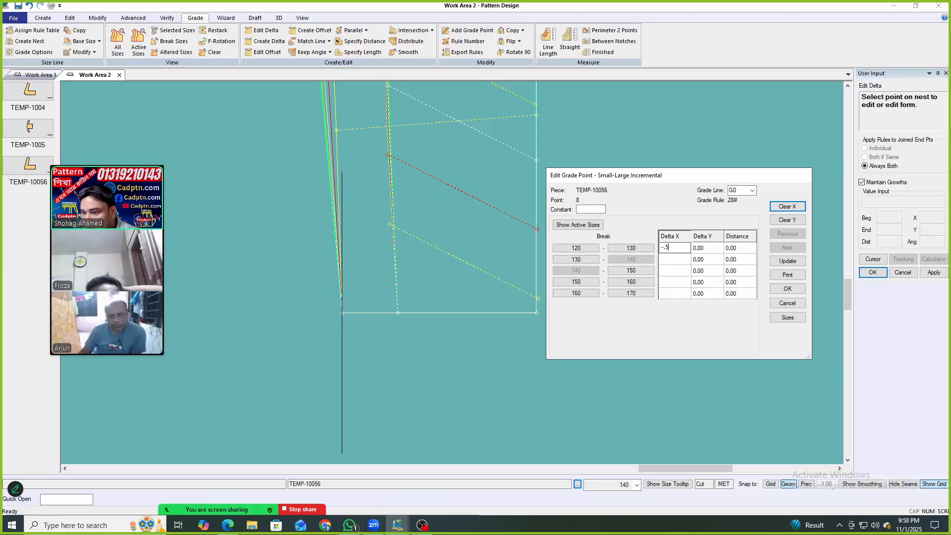
left_click(783, 263)
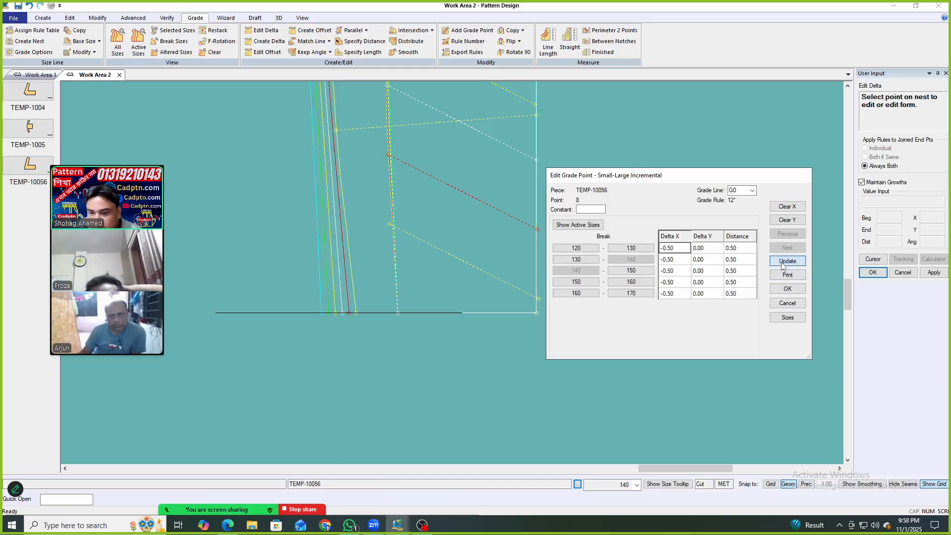
left_click(788, 288)
Realign the rotated piece to its grain line with Realign Piece.
scroll(511, 316, "down", 3)
scroll(511, 319, "down", 2)
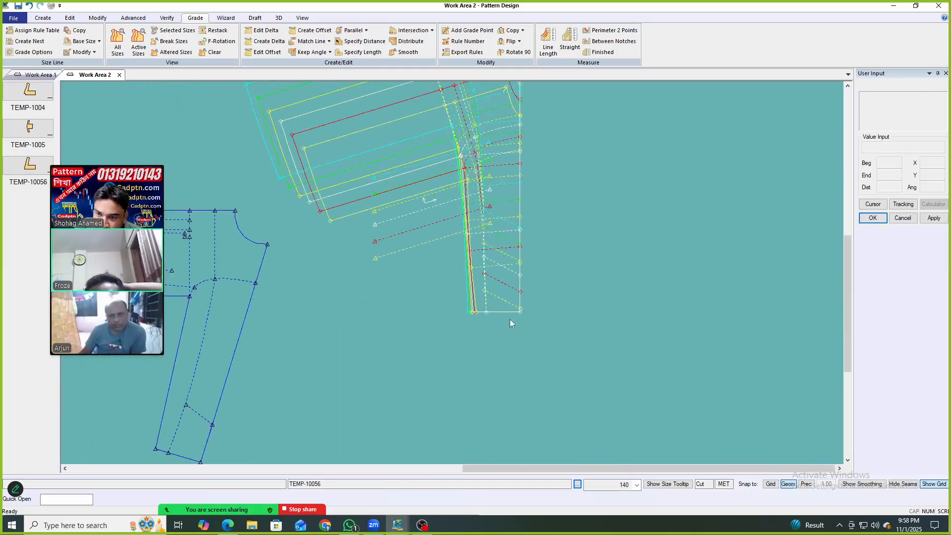
scroll(493, 229, "up", 3)
key("r")
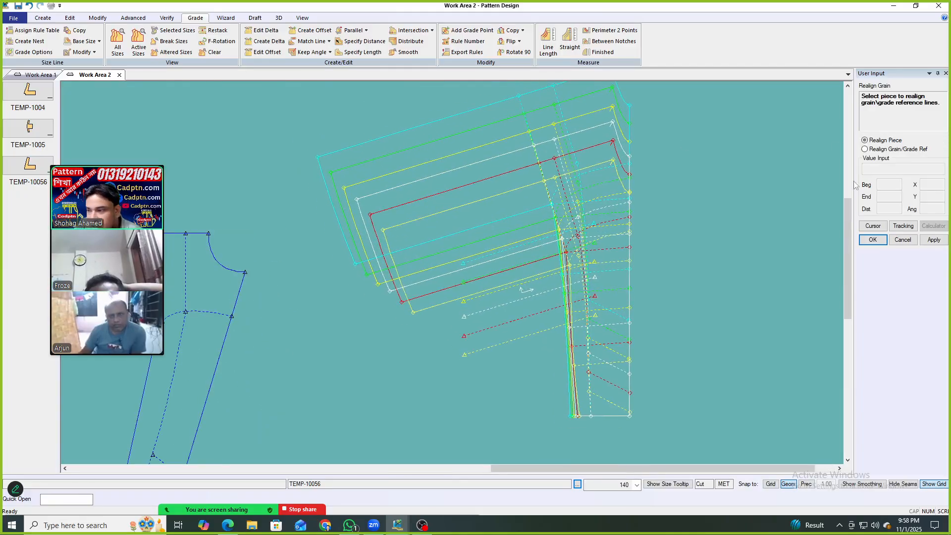
left_click(493, 214)
Restack the graded nest on the grain line's end nearest the sleeve.
scroll(620, 258, "up", 2)
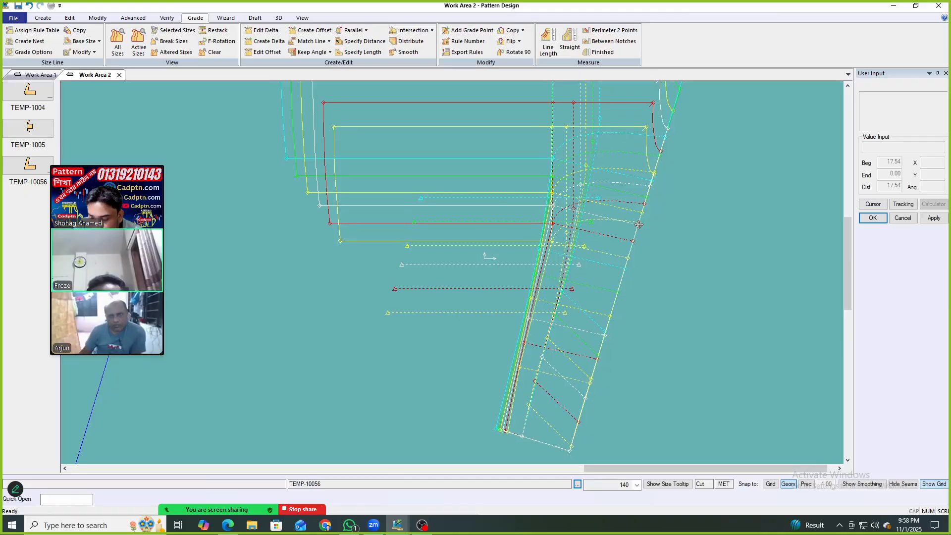
key("s")
left_click(579, 265)
right_click(663, 194)
left_click(688, 201)
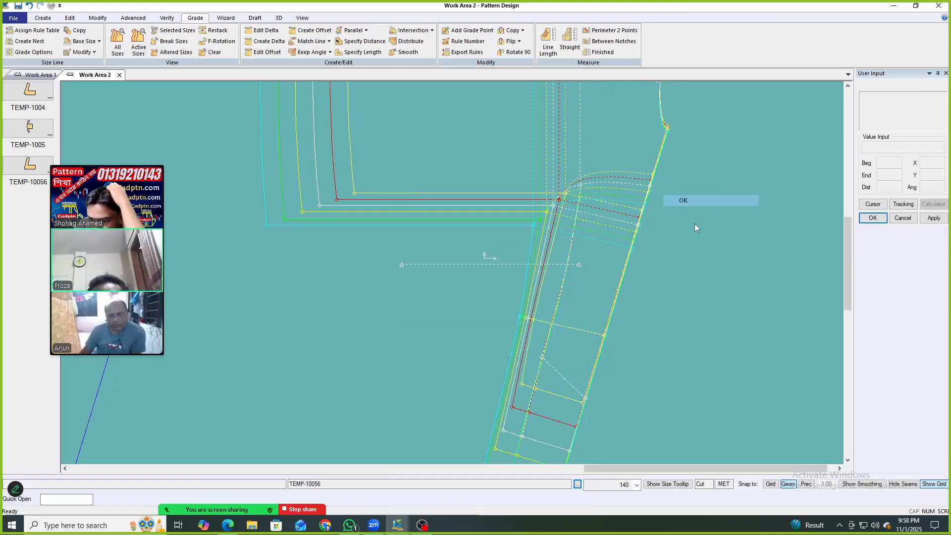
Inspect the sleeve and armhole grading, restacking the nest on the corner where the neckline curve meets the outer edge.
scroll(578, 341, "up", 1)
middle_click_drag(578, 338, 577, 299)
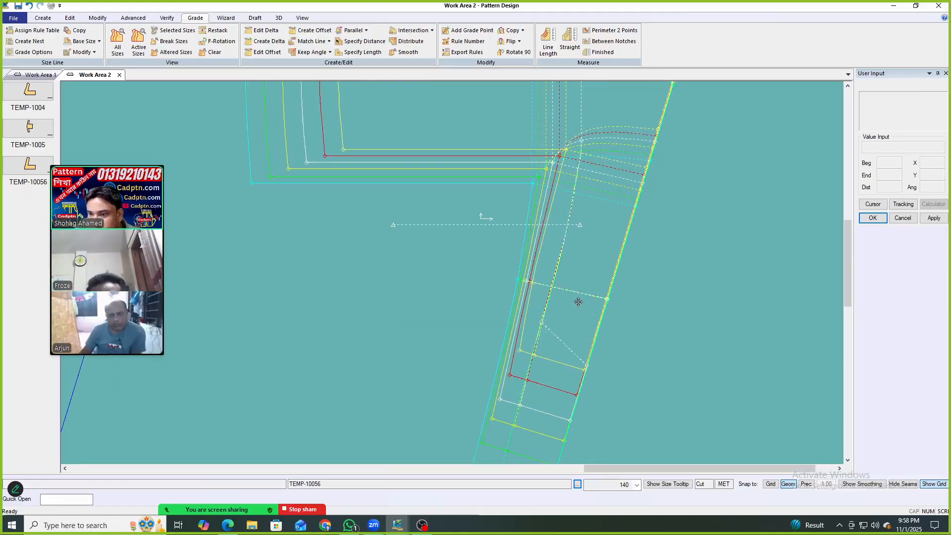
scroll(619, 145, "up", 1)
middle_click_drag(618, 147, 608, 216)
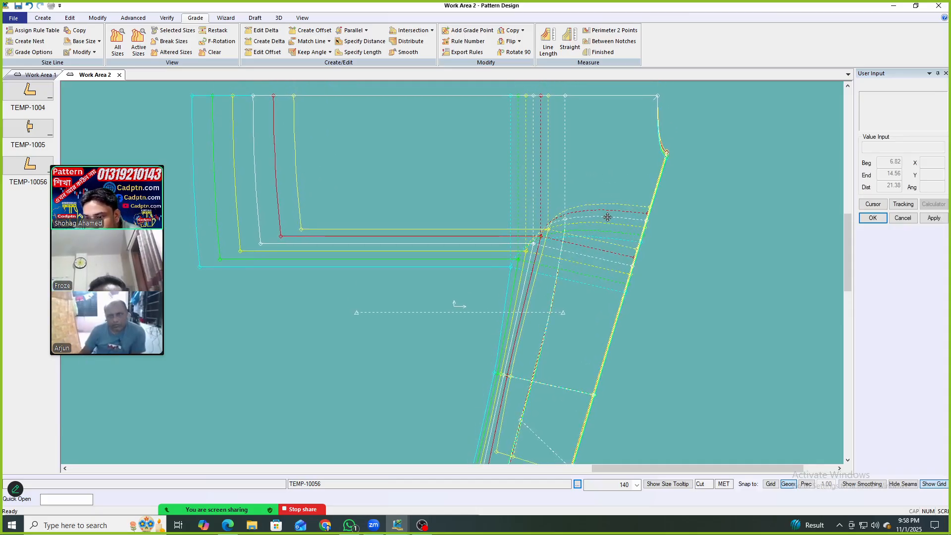
middle_click_drag(608, 217, 593, 216)
middle_click_drag(623, 185, 619, 222)
key("r")
left_click(648, 191)
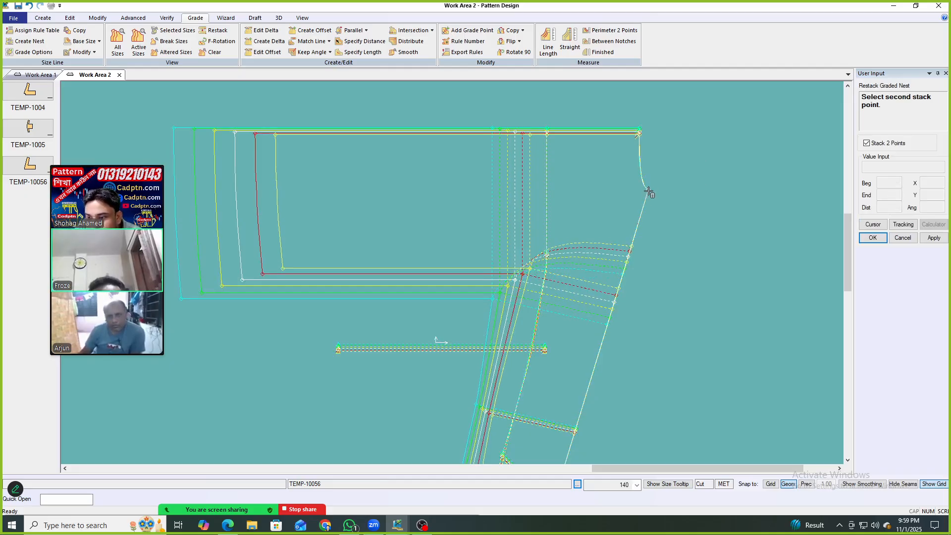
middle_click_drag(649, 229, 614, 177)
left_click(619, 176)
scroll(621, 177, "up", 2)
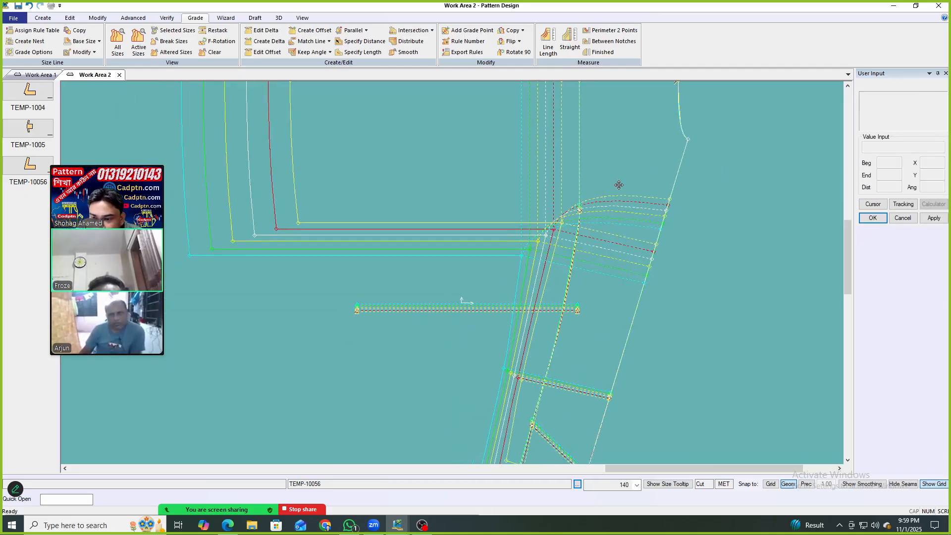
Restack the graded nest on the outer end of the dashed armhole curve to compare its shape across sizes.
key("r")
left_click(663, 200)
right_click(687, 212)
left_click(692, 205)
scroll(633, 242, "up", 3)
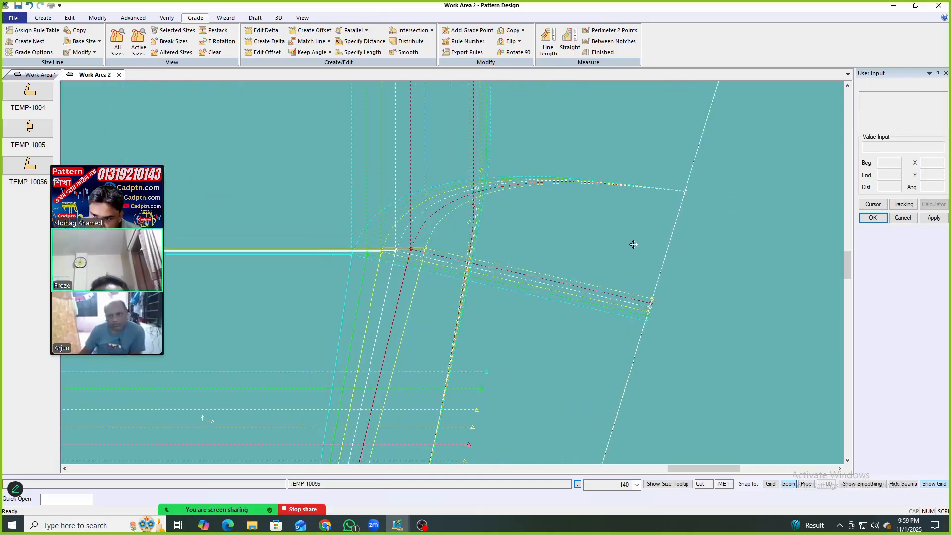
Return the nest's stack point to the grain line's end nearest the sleeve.
scroll(678, 233, "down", 5)
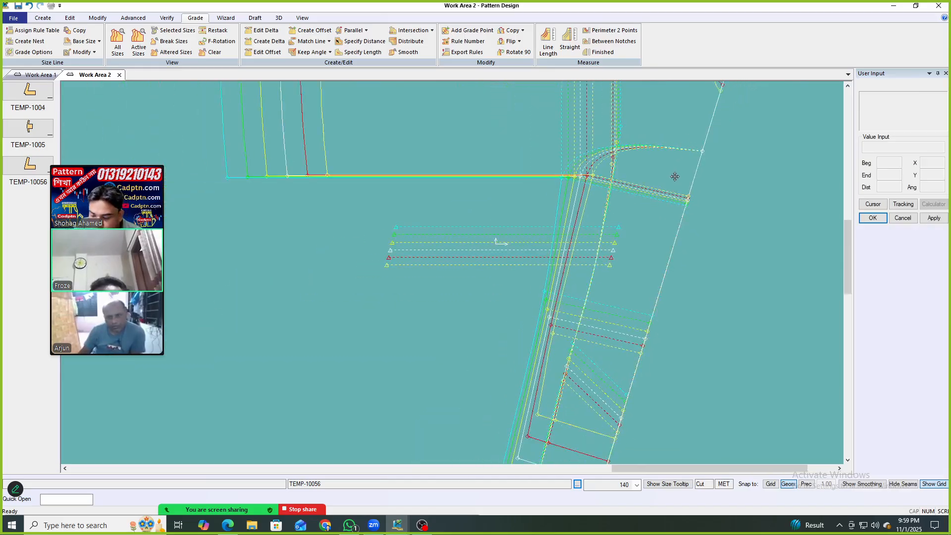
key("r")
left_click(638, 251)
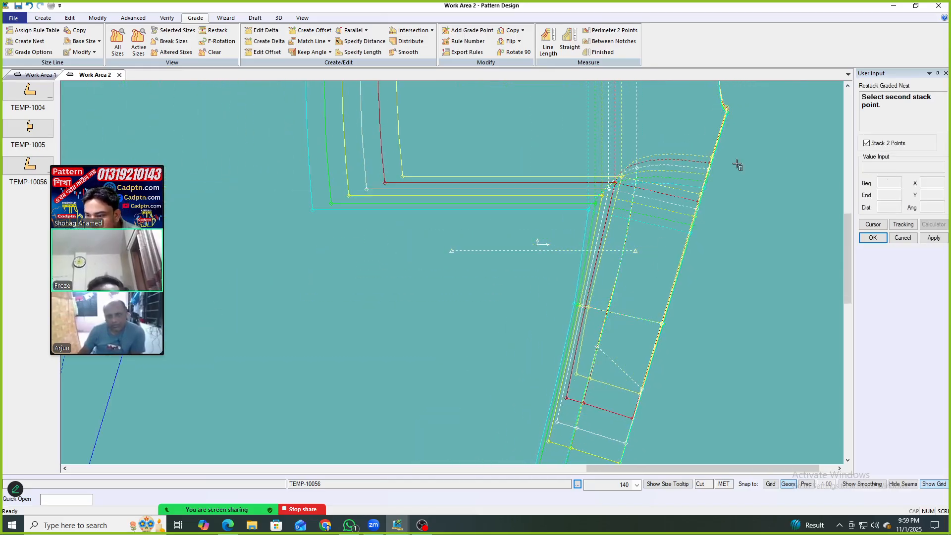
right_click(686, 158)
left_click(703, 164)
Examine the graded nest around the underarm corner and the dashed armhole curve.
scroll(507, 250, "down", 3)
scroll(494, 188, "up", 2)
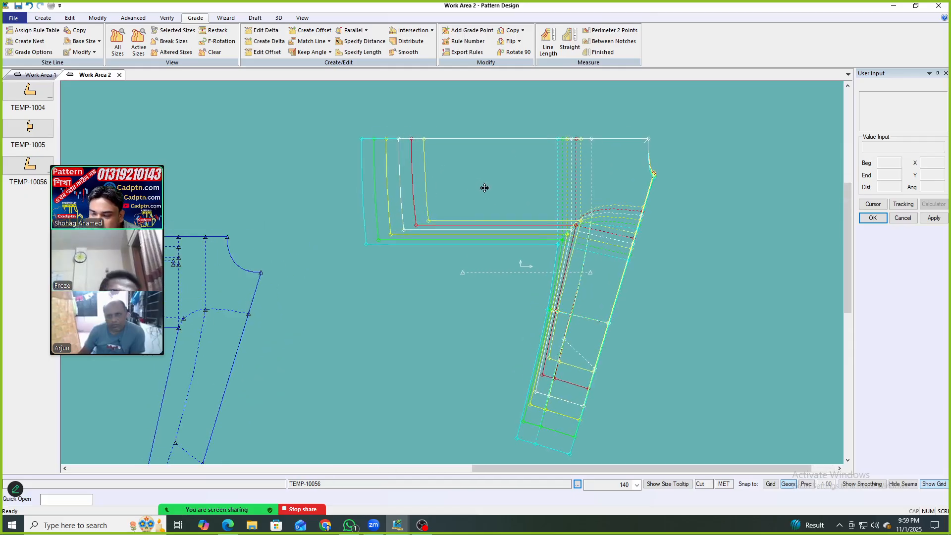
scroll(647, 228, "up", 1)
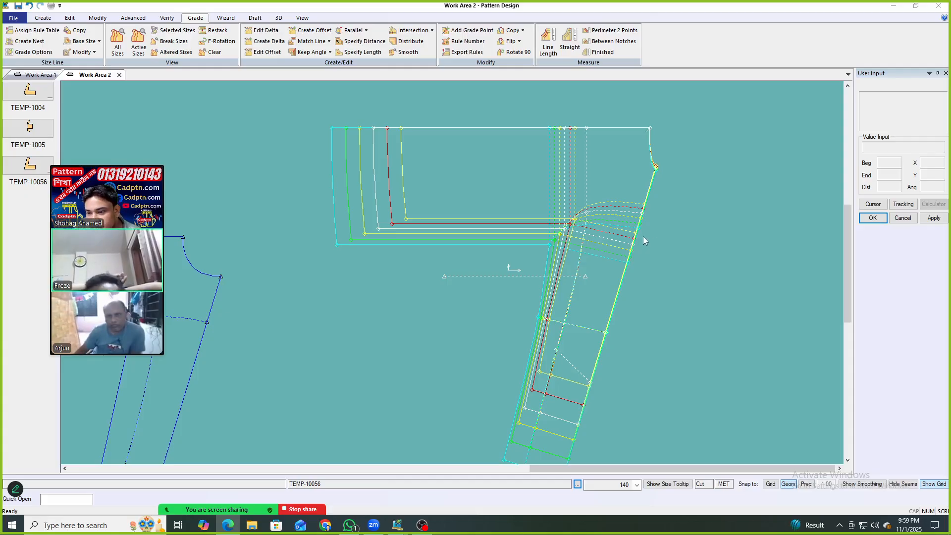
scroll(585, 246, "up", 3)
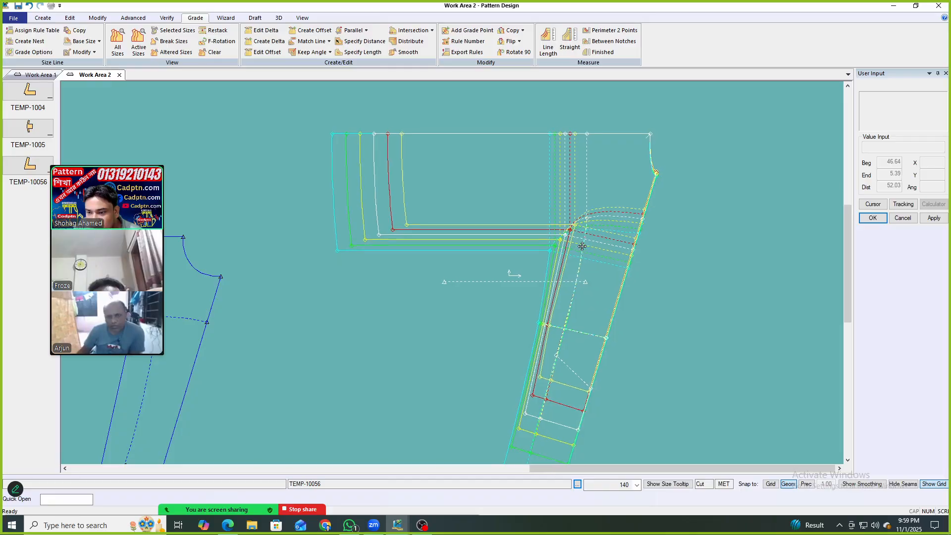
scroll(593, 175, "down", 4)
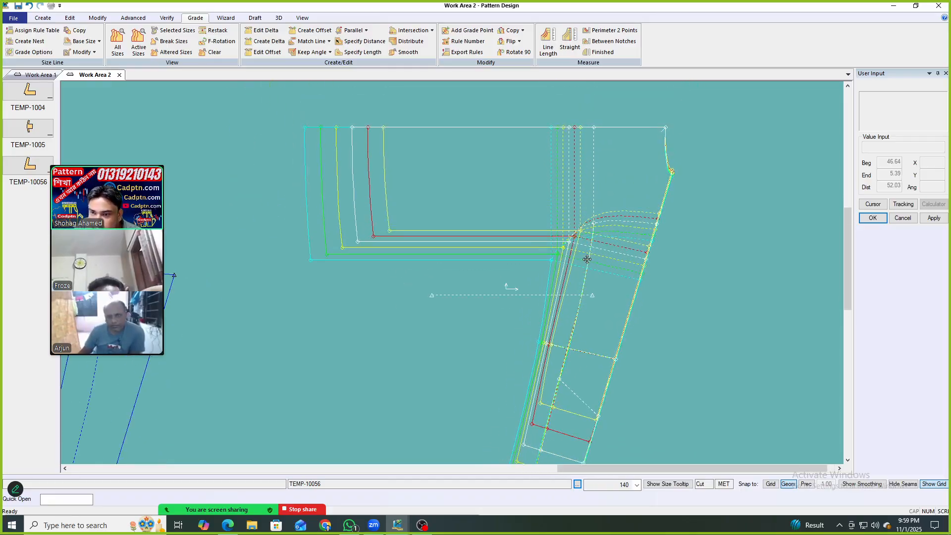
scroll(584, 286, "up", 4)
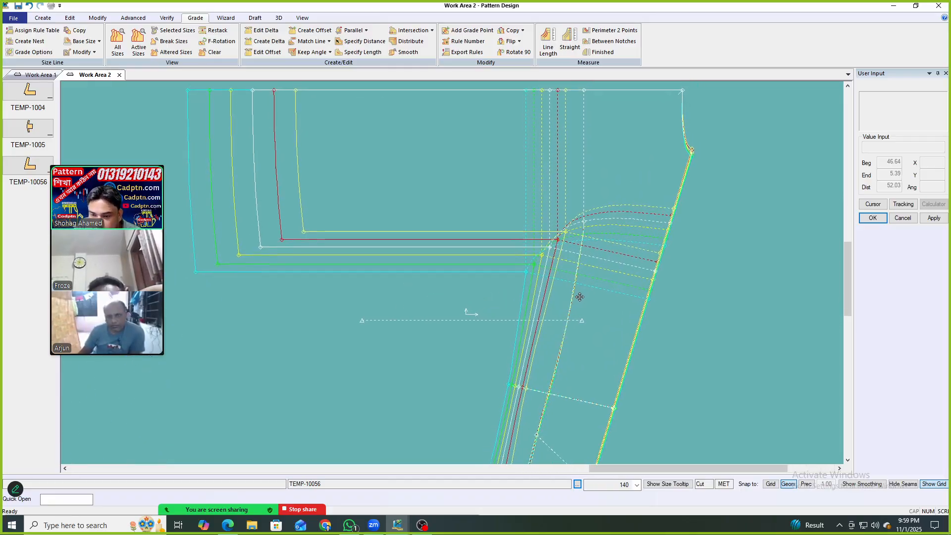
scroll(594, 178, "up", 6)
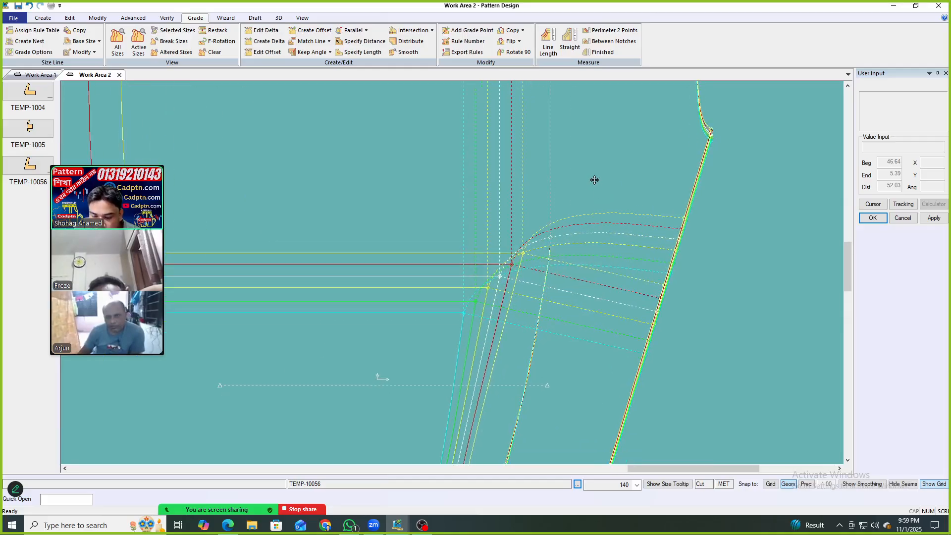
key("F2")
scroll(443, 263, "up", 1)
left_click_drag(385, 202, 456, 265)
scroll(274, 183, "down", 2)
right_click(550, 132)
left_click(570, 137)
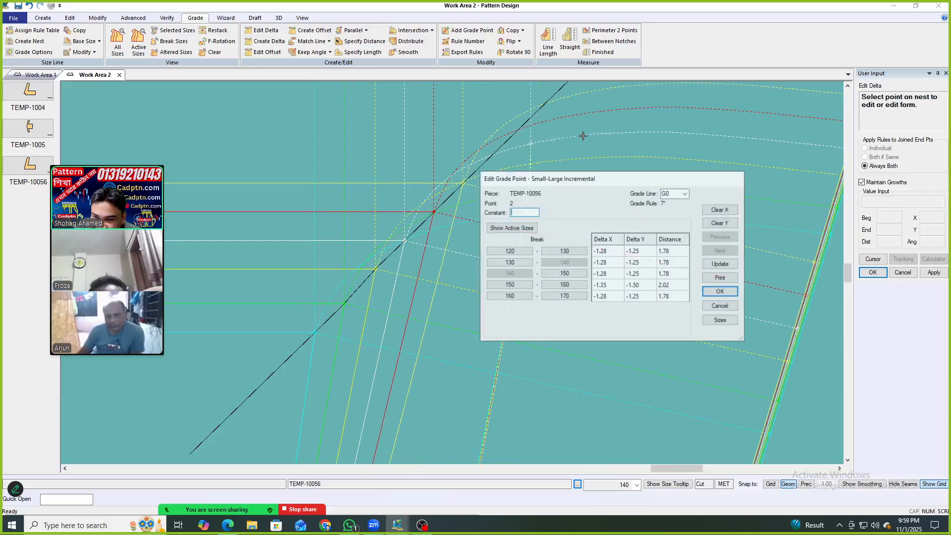
left_click(726, 212)
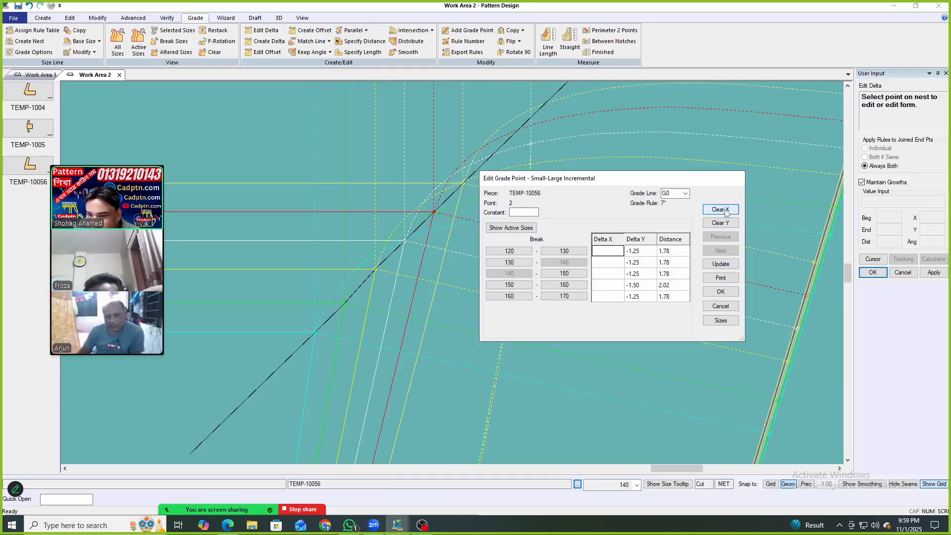
right_click(509, 122)
left_click(540, 140)
Copy the graded piece TEMP-10056 as a new piece named TEMP-100569 and place it in the work area.
scroll(420, 207, "down", 3)
scroll(557, 167, "down", 5)
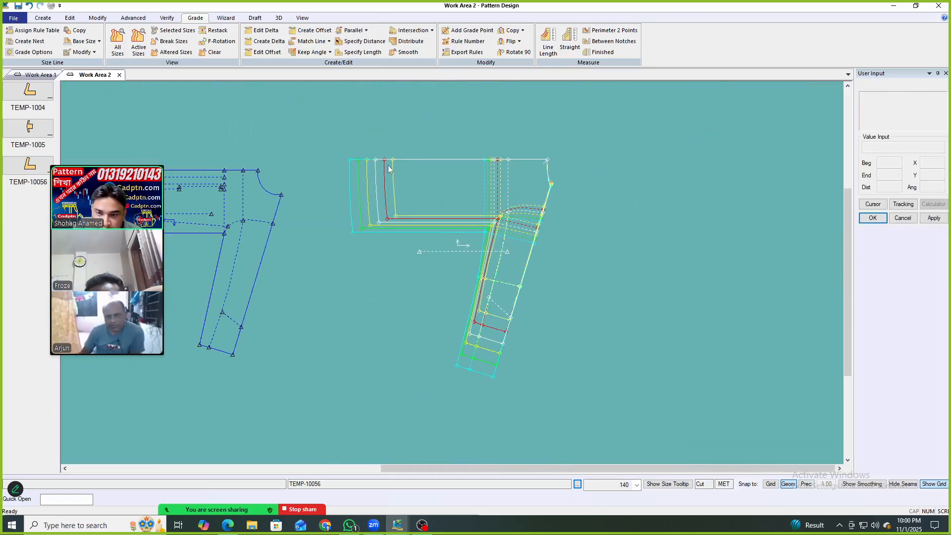
left_click(388, 169)
left_click(43, 18)
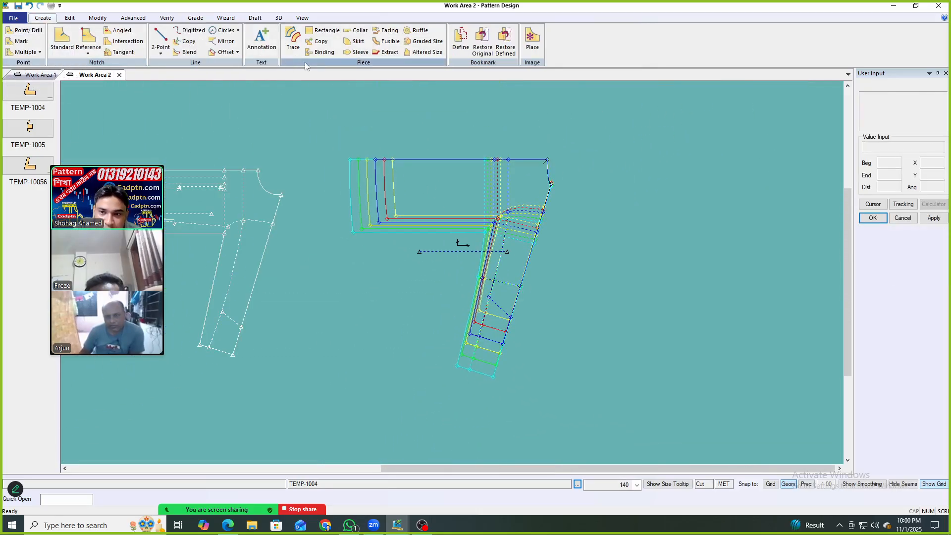
left_click(324, 43)
scroll(594, 248, "up", 5)
right_click(688, 121)
left_click(721, 124)
Set Delta X to -1.00 at every size break of TEMP-100569's underarm corner point, keeping its Delta Y values.
scroll(575, 226, "up", 1)
middle_click_drag(515, 218, 570, 269)
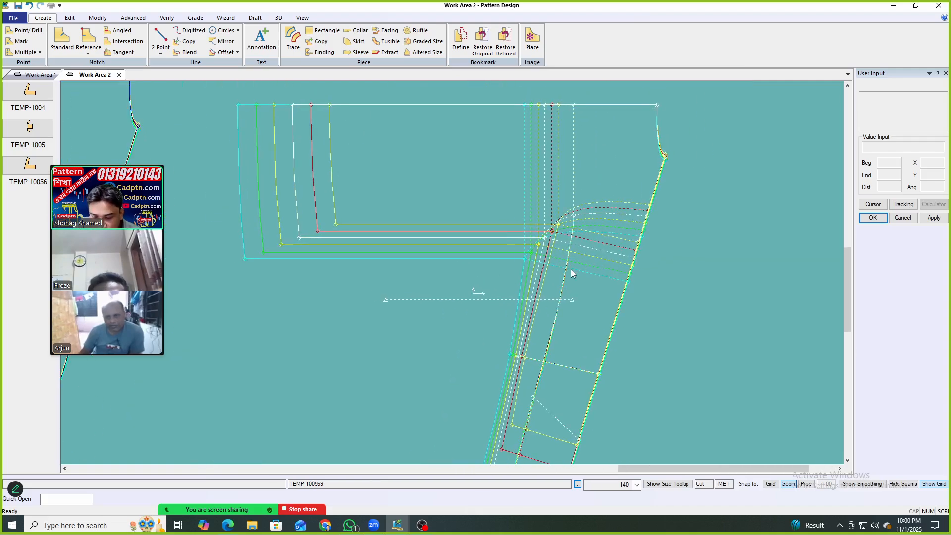
key("e")
scroll(554, 238, "up", 3)
scroll(541, 235, "up", 3)
left_click_drag(420, 178, 539, 251)
scroll(268, 169, "down", 1)
scroll(268, 169, "down", 1)
right_click(579, 112)
left_click(610, 115)
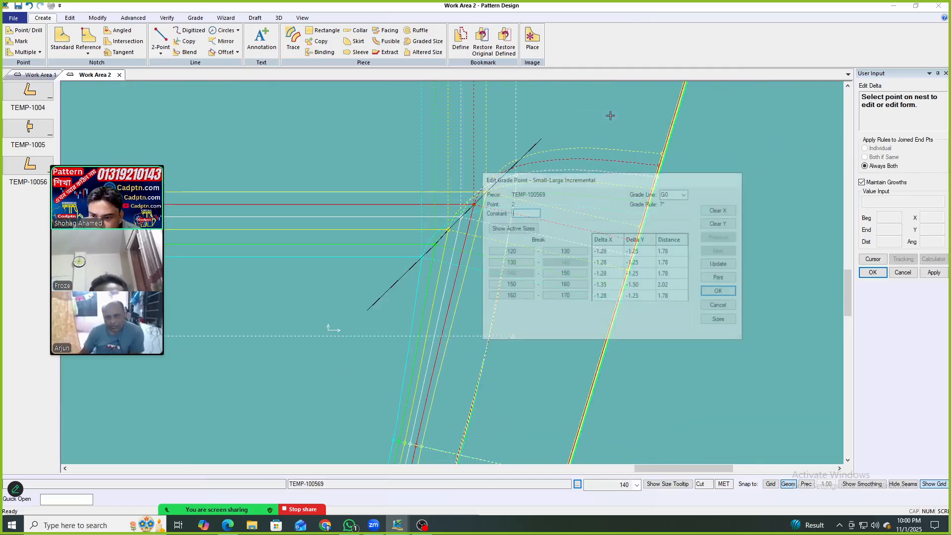
left_click(721, 210)
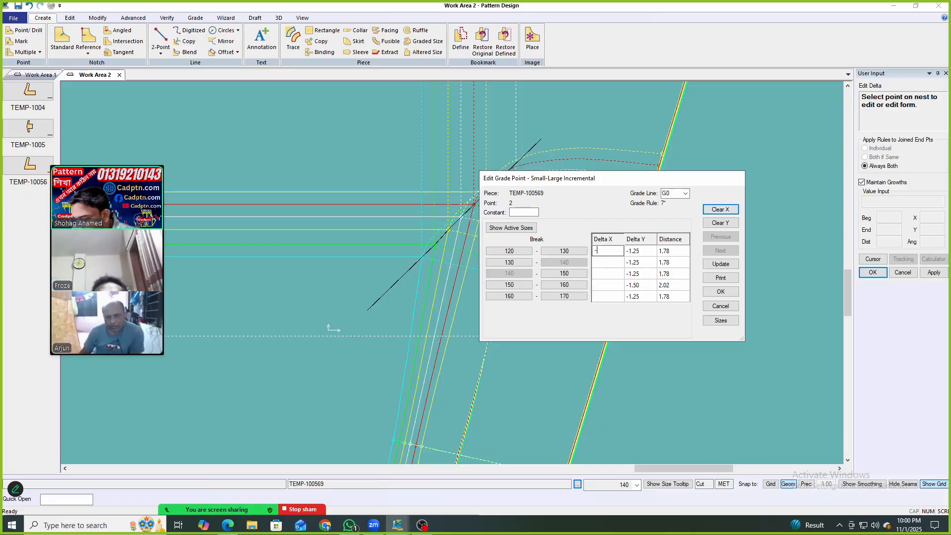
left_click(721, 267)
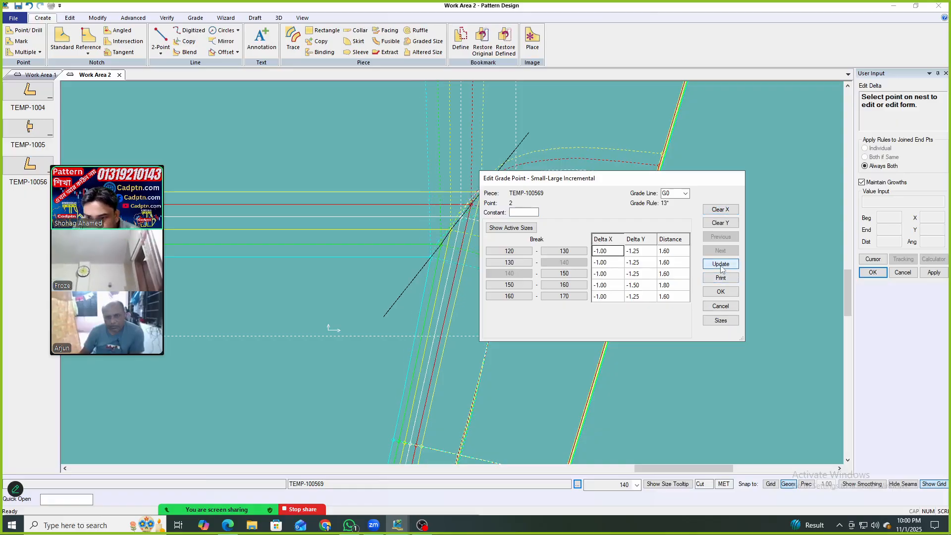
left_click(726, 295)
right_click(565, 150)
left_click(597, 156)
Measure the graded length of the straight dashed line from the underarm corner across the sleeve.
scroll(577, 250, "up", 2)
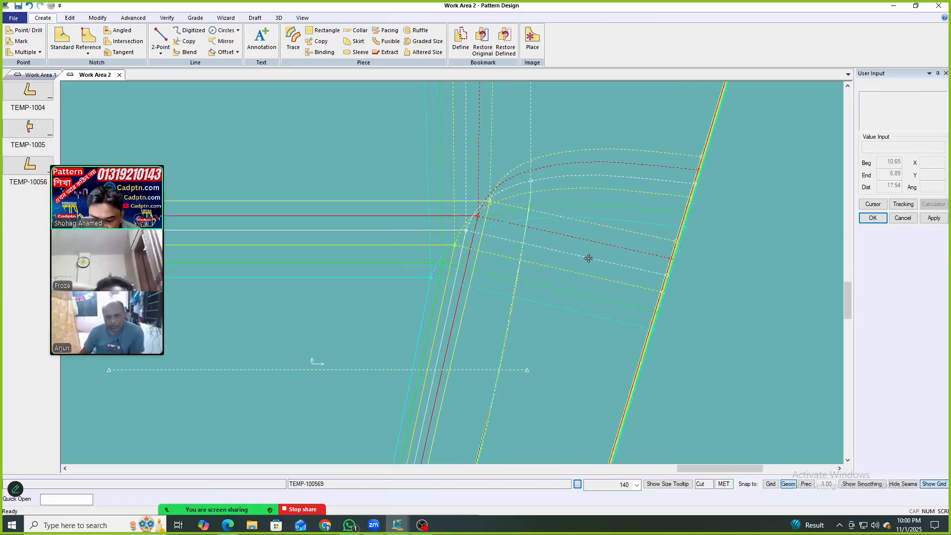
key("alt")
key("alt+g")
left_click(623, 246)
right_click(634, 216)
left_click(665, 220)
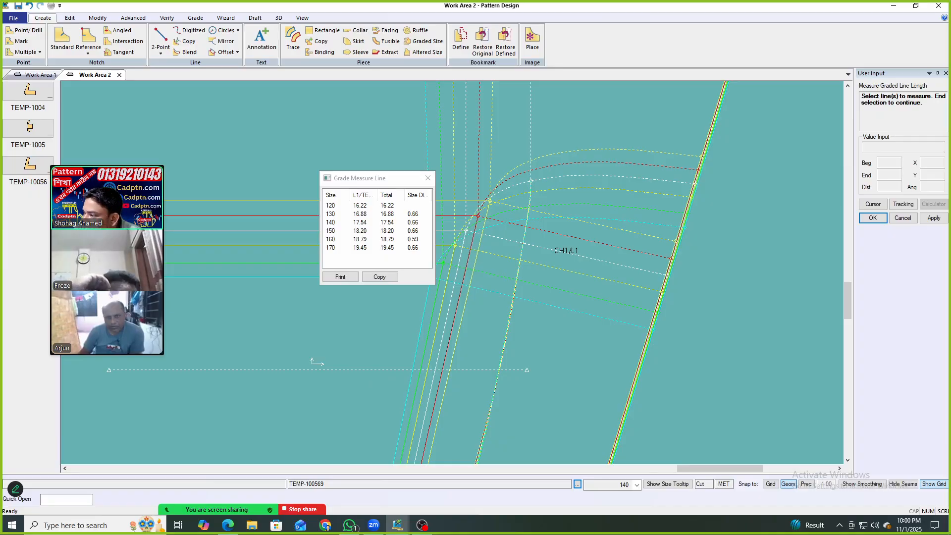
left_click(227, 525)
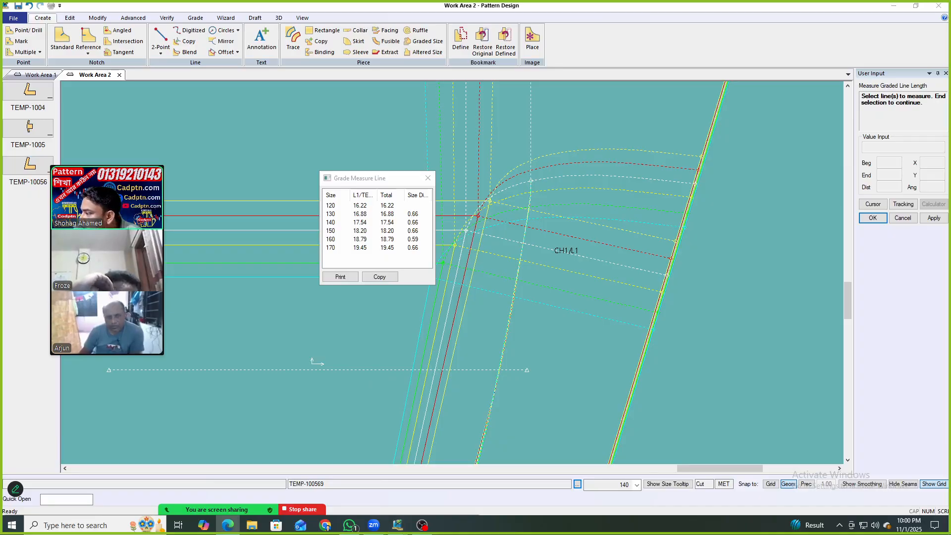
right_click(677, 190)
left_click(698, 196)
Restack the graded nest on the underarm corner point.
scroll(567, 278, "up", 1)
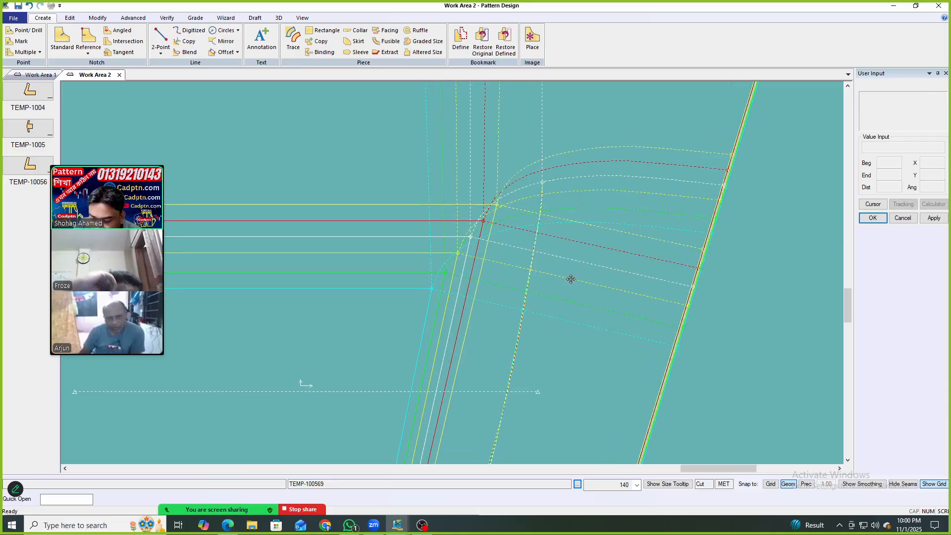
key("alt+r")
left_click(468, 233)
right_click(586, 166)
left_click(607, 172)
Rotate the graded piece so the straight dashed underarm line is aligned with the X axis.
scroll(552, 312, "down", 1)
middle_click_drag(552, 312, 494, 239)
key("ctrl+r")
left_click(879, 214)
left_click(584, 151)
right_click(580, 147)
left_click(603, 154)
left_click(563, 198)
right_click(588, 183)
left_click(585, 199)
middle_click_drag(535, 224, 478, 210)
Set Delta X to 0.75 at every size break for the outer end of the straight dashed underarm line.
key("ctrl+e")
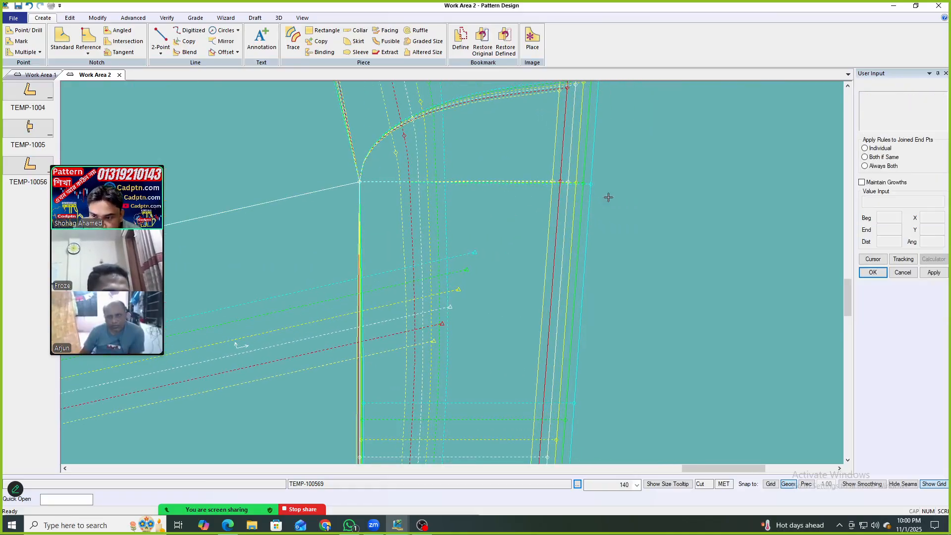
scroll(608, 197, "up", 2)
left_click_drag(515, 212, 649, 173)
right_click(694, 144)
left_click(727, 151)
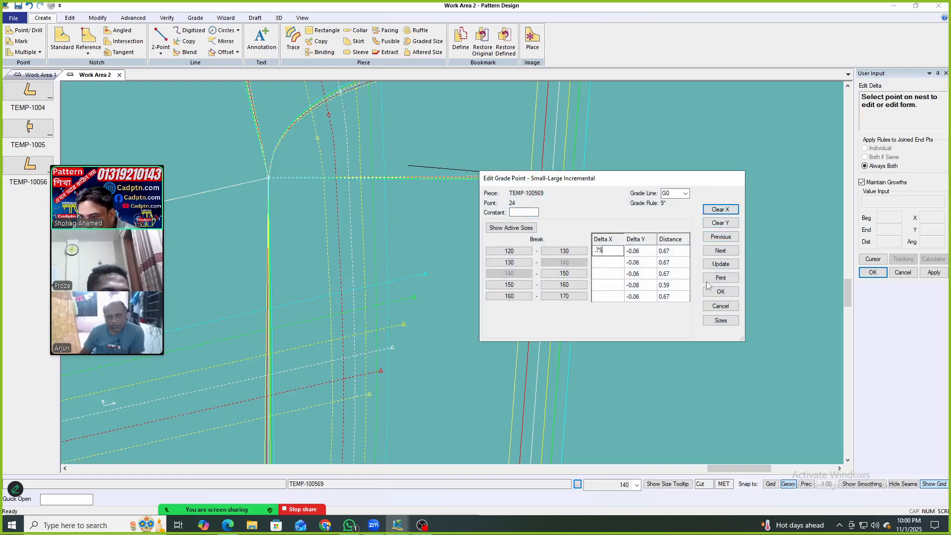
type(".75")
left_click(721, 265)
left_click(721, 292)
right_click(649, 197)
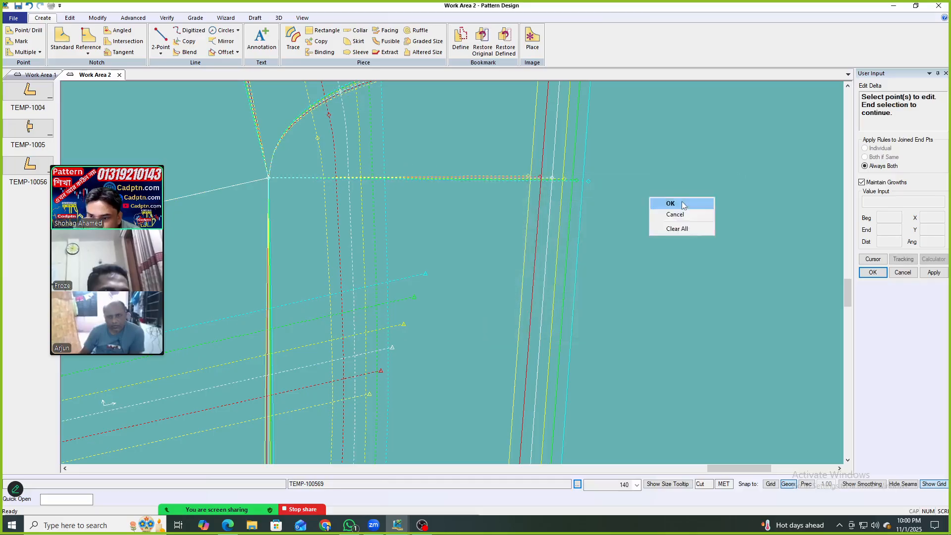
left_click(682, 201)
Split the sleeve's outer edge at its intersection with the straight dashed underarm line.
right_click(427, 281)
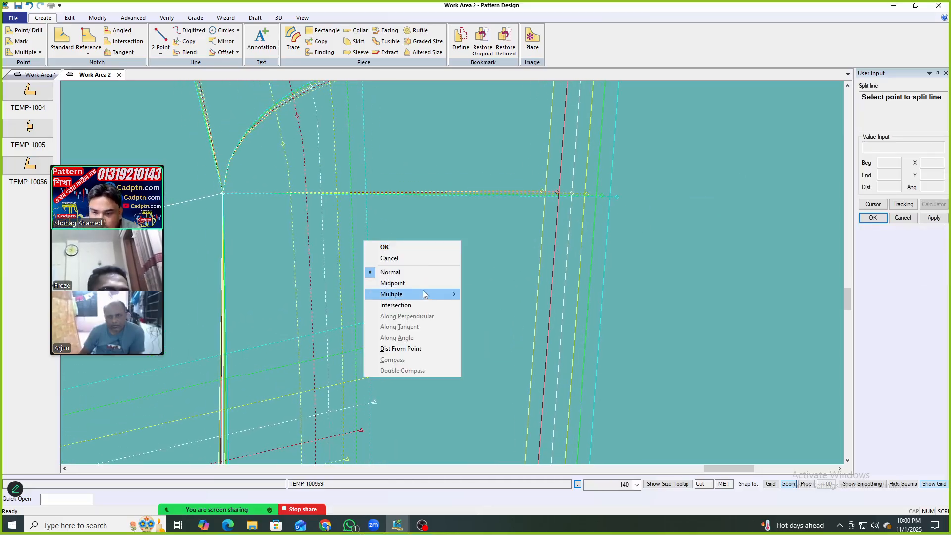
left_click(411, 305)
left_click(570, 213)
right_click(524, 207)
left_click(539, 214)
scroll(542, 237, "up", 1)
Copy the nest rule from the underarm line's outer end to the split point on the sleeve's outer edge.
left_click(195, 18)
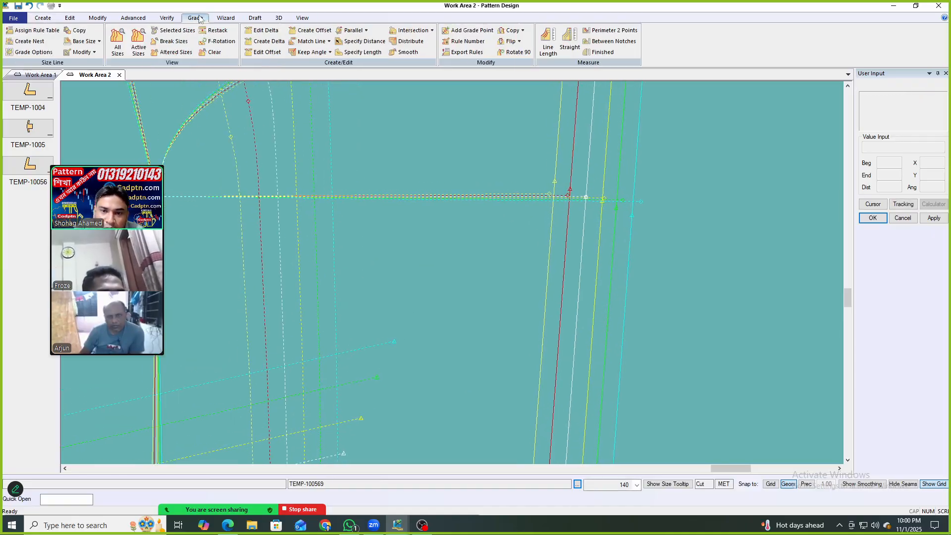
left_click(522, 30)
left_click(530, 85)
scroll(569, 193, "up", 1)
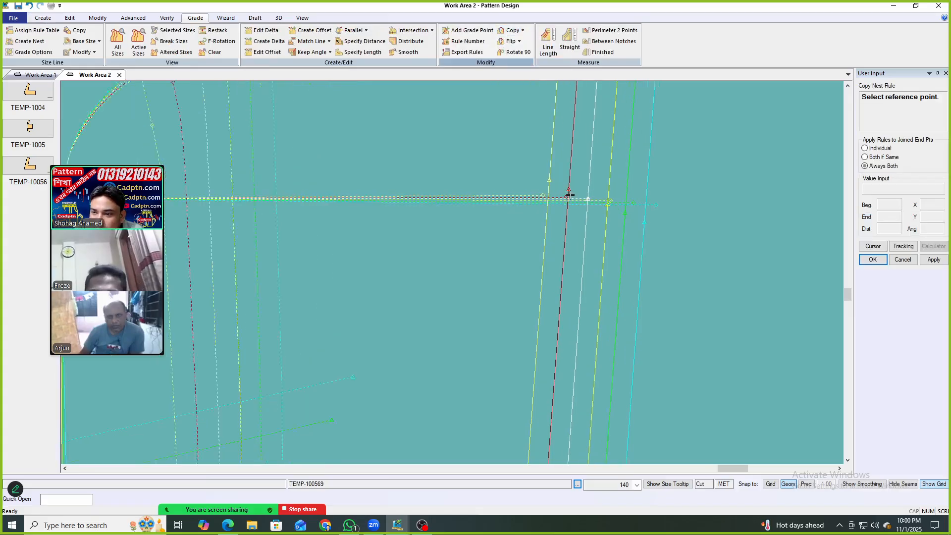
left_click(588, 199)
right_click(707, 123)
left_click(721, 130)
Clear Delta Y at every size break of the point where the underarm line meets the sleeve's outer edge.
middle_click_drag(629, 228, 639, 219)
key("ctrl+e")
right_click(706, 158)
left_click(707, 158)
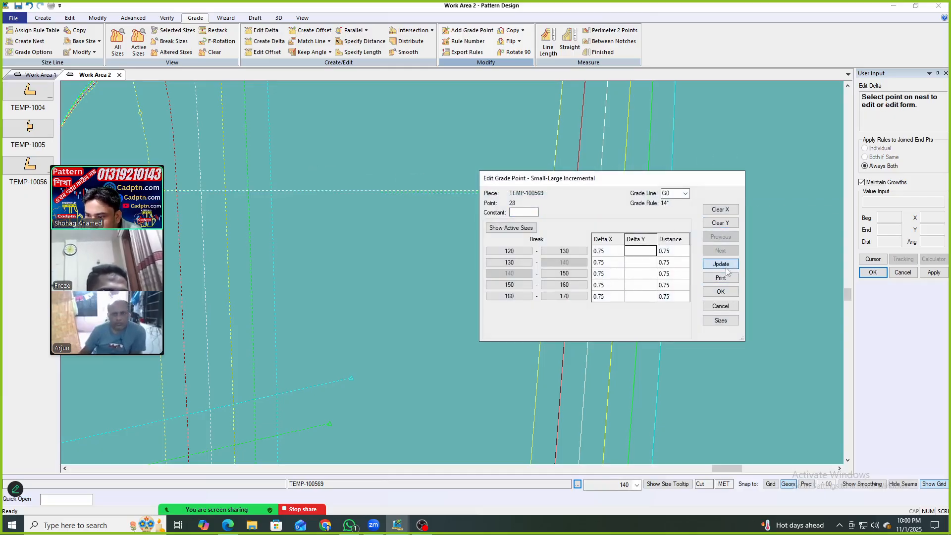
left_click(721, 291)
Apply a Parallel X grade to the outer end of the dashed armhole curve along the sleeve's outer edge.
scroll(590, 356, "down", 6)
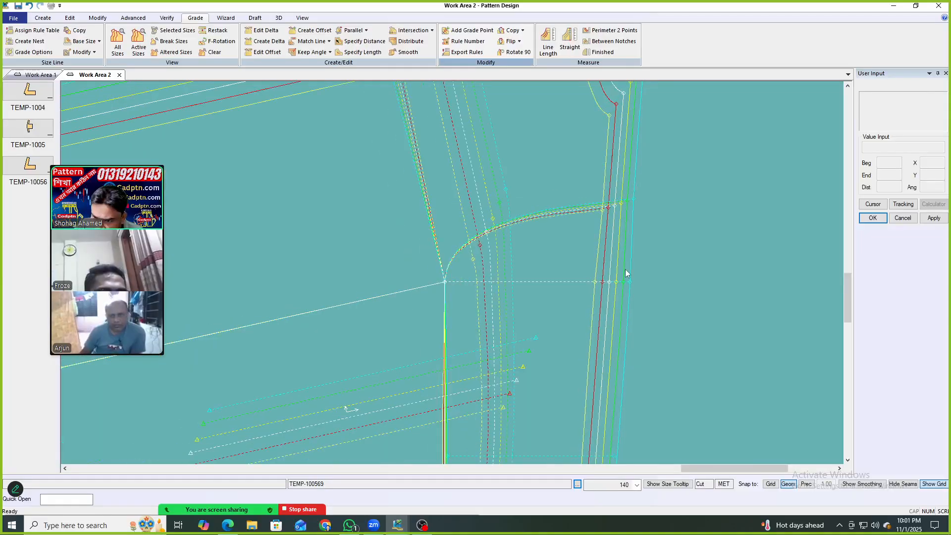
scroll(578, 237, "up", 2)
middle_click_drag(578, 236, 548, 244)
scroll(549, 244, "up", 2)
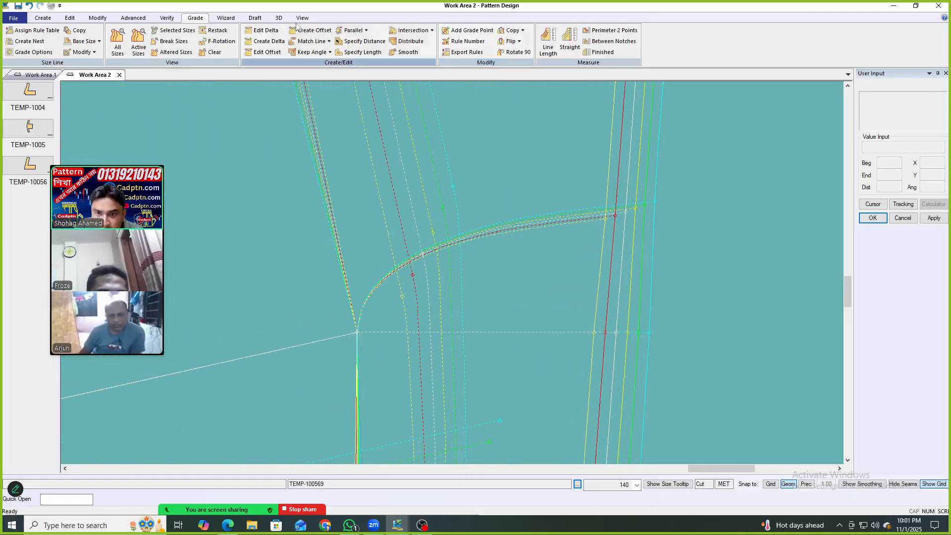
left_click(352, 30)
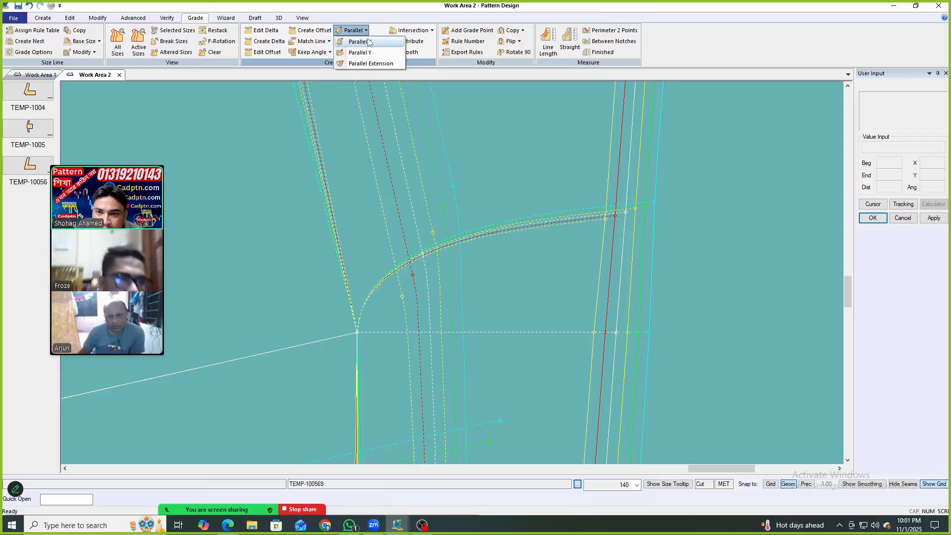
left_click(352, 40)
scroll(709, 196, "up", 2)
left_click(602, 221)
left_click(607, 338)
left_click(669, 253)
middle_click_drag(627, 261, 628, 298)
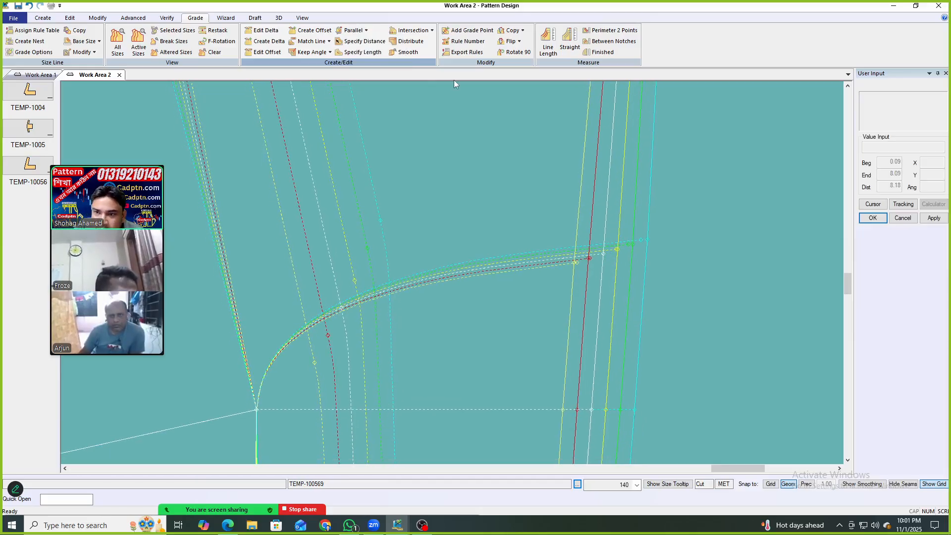
Copy the nest rule from the armhole curve's outer end to the coinciding point on the outer edge.
left_click(523, 31)
left_click(529, 85)
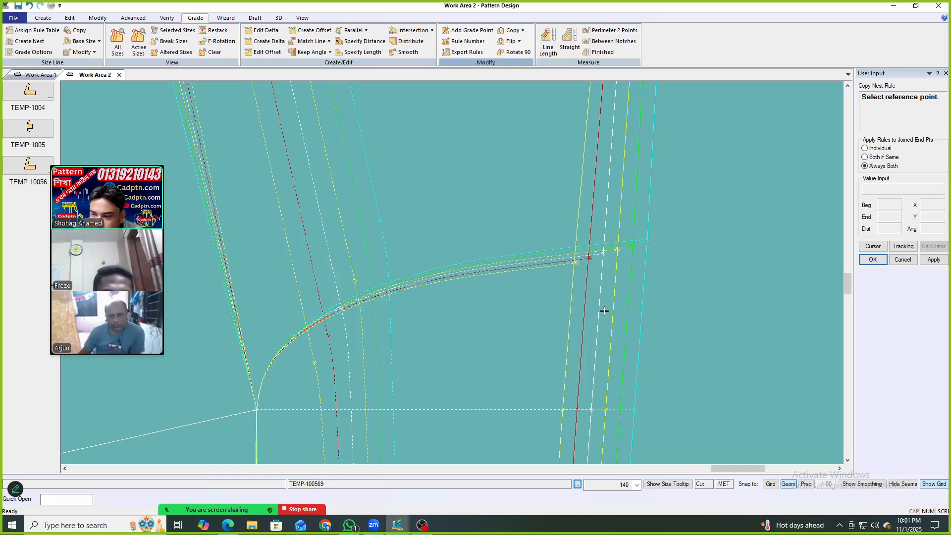
left_click(602, 250)
left_click_drag(692, 203, 559, 279)
right_click(690, 177)
left_click(738, 182)
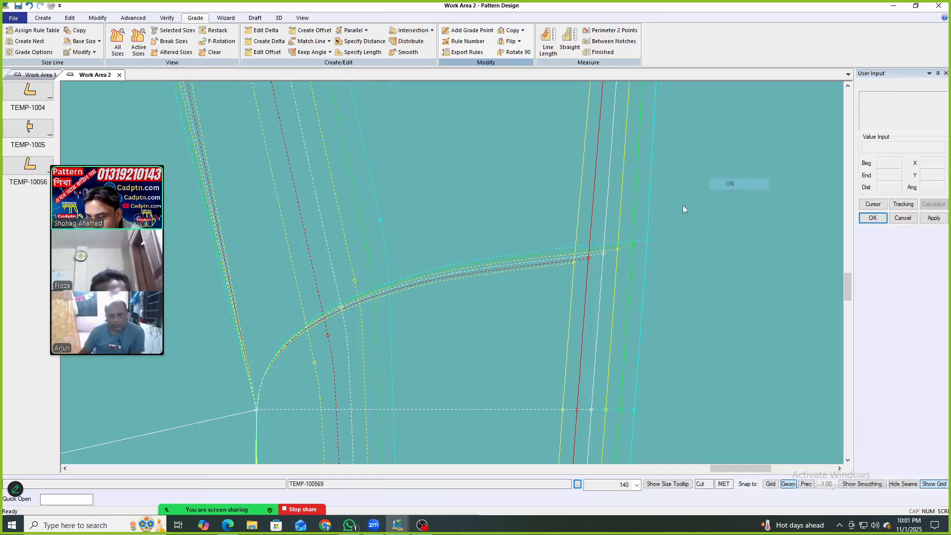
Return the rotated graded piece to its original orientation with the grain line horizontal.
scroll(666, 234, "down", 3)
scroll(643, 263, "down", 3)
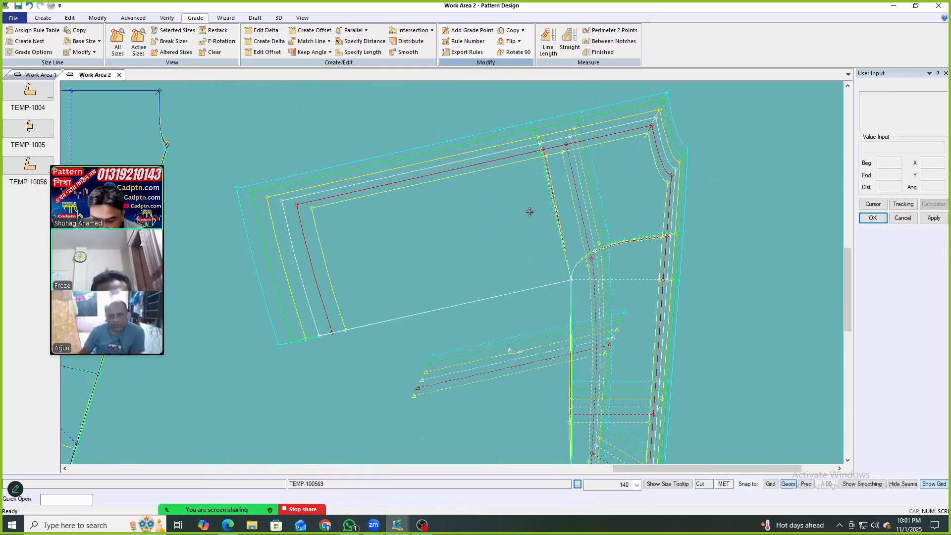
key("r")
left_click(622, 196)
right_click(622, 196)
left_click(653, 201)
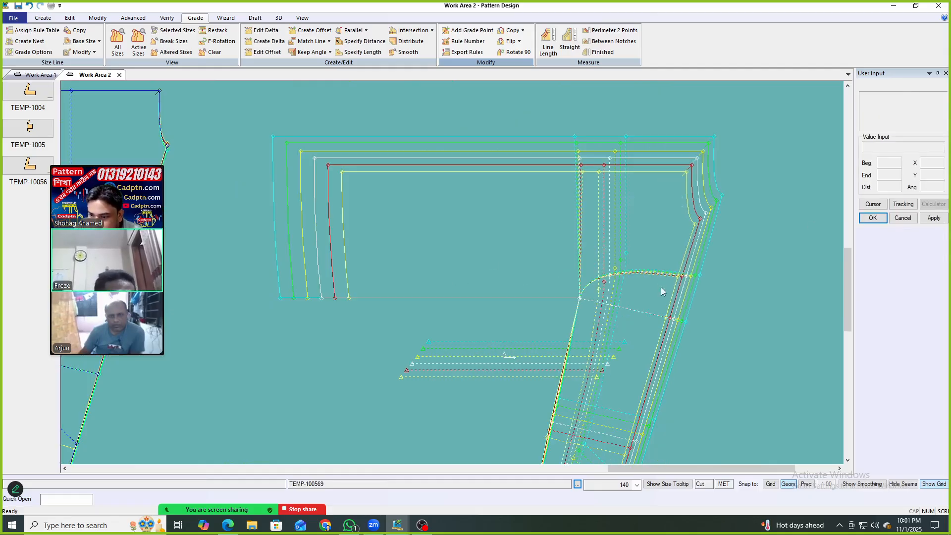
Restack the graded nest on the grain line's end nearest the sleeve.
left_click(662, 288)
scroll(630, 258, "up", 1)
left_click(575, 334)
left_click(593, 305)
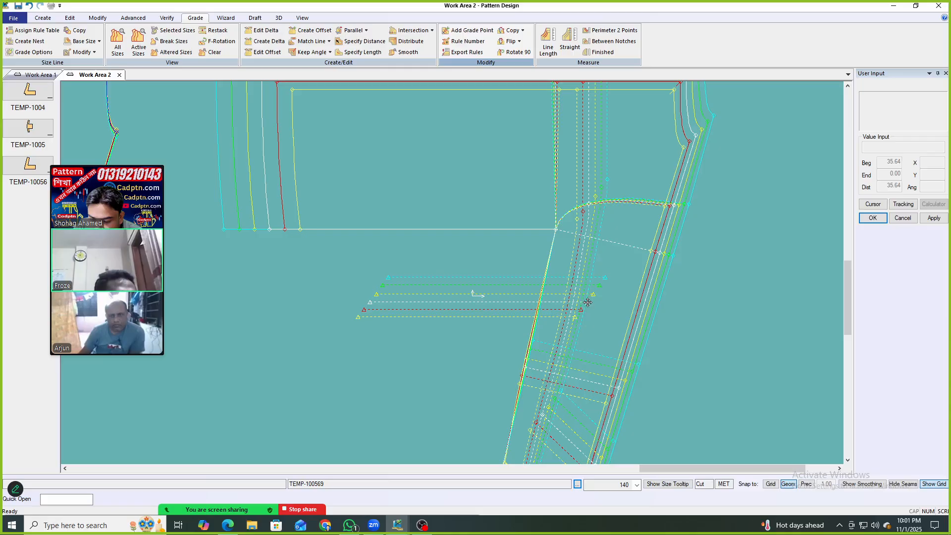
key("r")
left_click(593, 302)
right_click(628, 224)
left_click(678, 228)
left_click(590, 289)
left_click(610, 238)
Measure the graded length of the straight dashed underarm line across all sizes.
key("l")
left_click(643, 202)
right_click(710, 162)
left_click(743, 167)
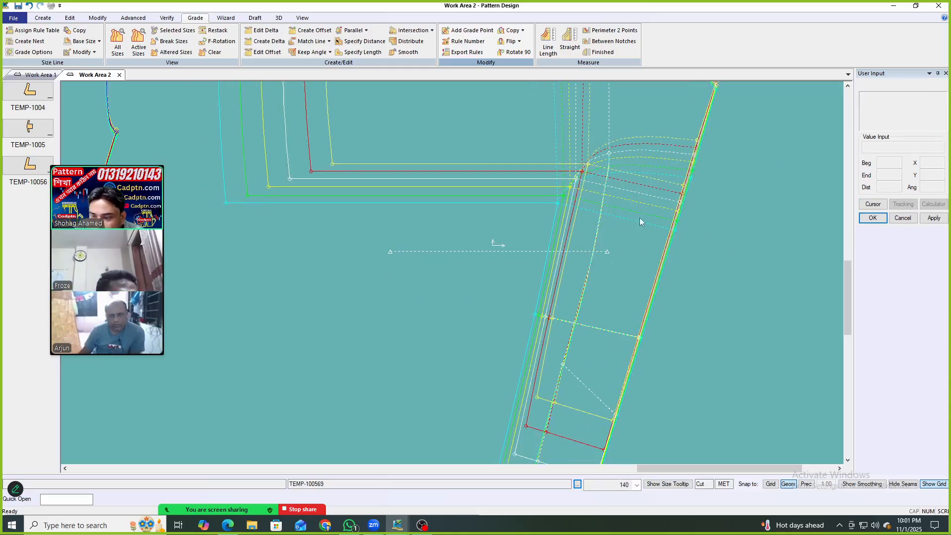
left_click(641, 221)
left_click(633, 226)
key("l")
left_click(623, 200)
right_click(700, 163)
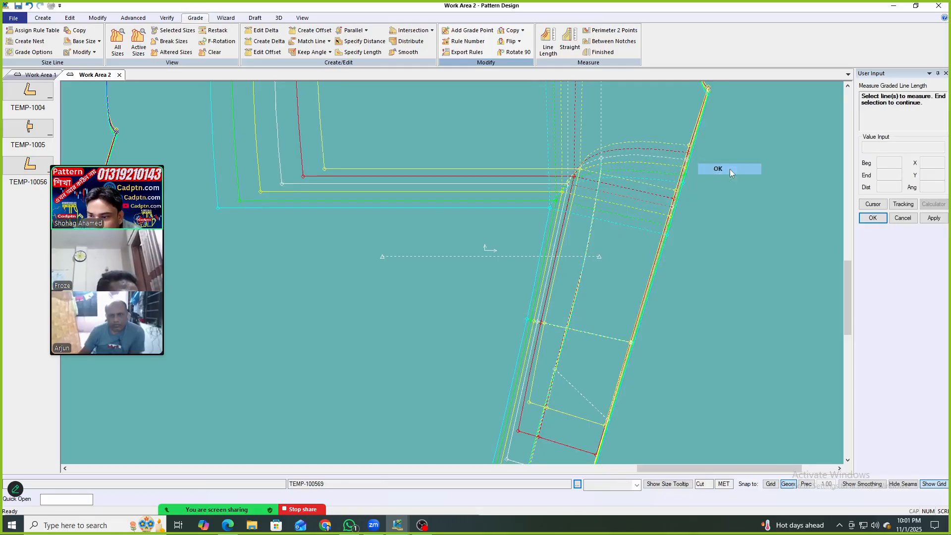
left_click(730, 168)
left_click(428, 178)
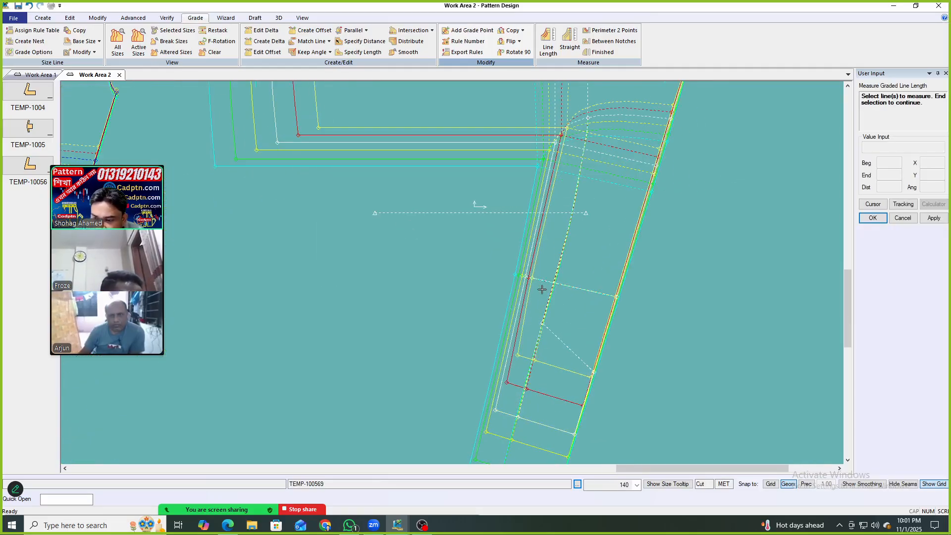
Measure the graded lengths of the dashed mid-sleeve line and the two-segment sleeve hem.
right_click(697, 216)
left_click(730, 221)
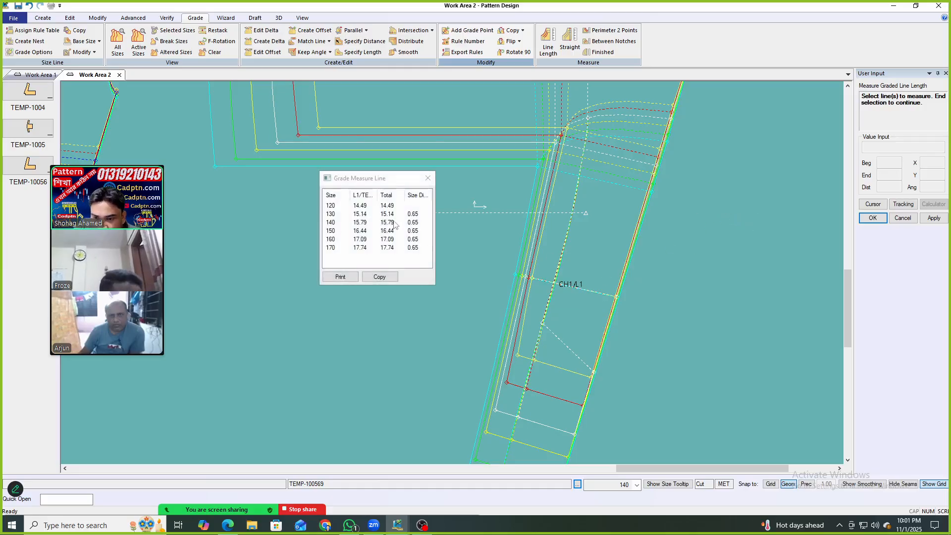
left_click(427, 179)
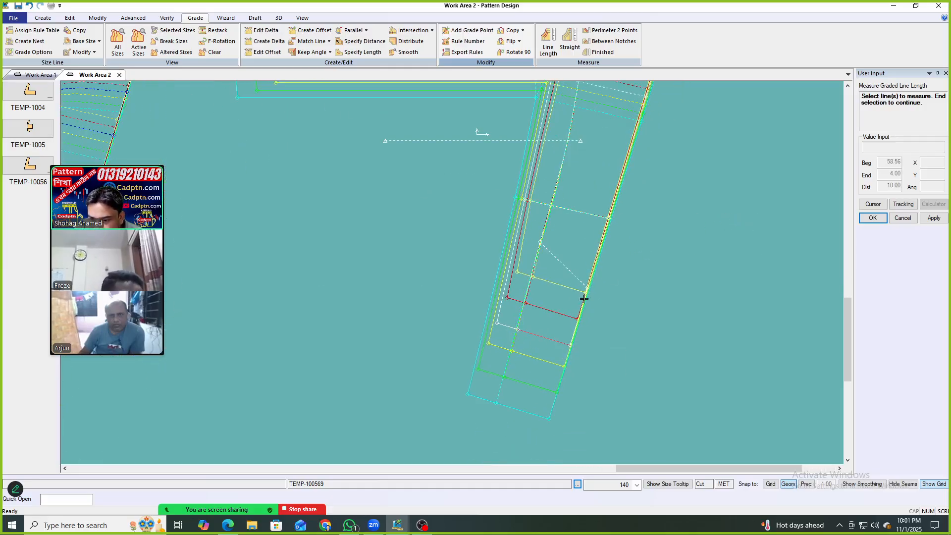
left_click(506, 326)
right_click(668, 224)
left_click(668, 224)
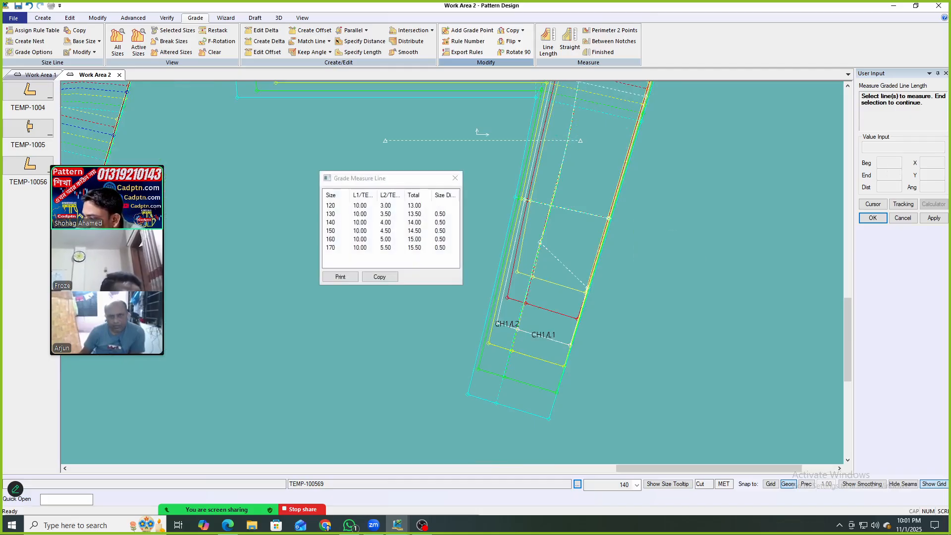
key("alt+Tab")
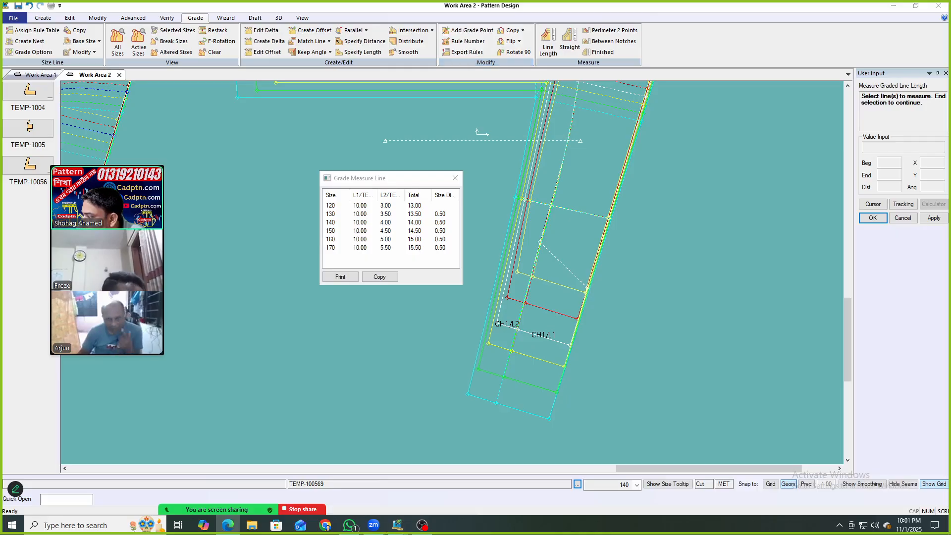
right_click(649, 211)
left_click(649, 212)
Restack the graded nest on the outer end of the dashed armhole curve.
scroll(601, 153, "up", 1)
middle_click_drag(601, 153, 576, 377)
scroll(597, 181, "up", 2)
middle_click_drag(598, 181, 611, 212)
middle_click_drag(688, 347, 638, 302)
scroll(641, 280, "up", 1)
key("r")
left_click(615, 293)
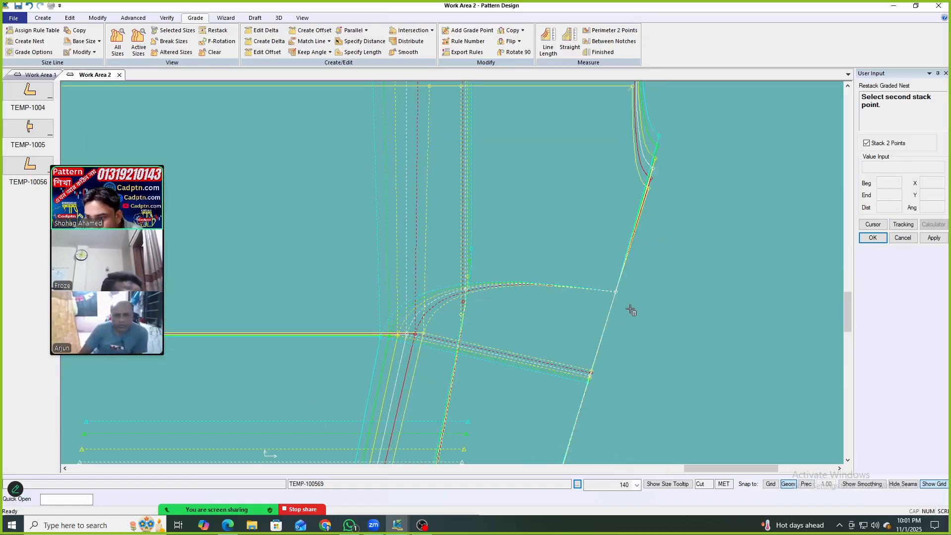
right_click(673, 219)
left_click(675, 222)
Try to rotate the graded piece so the sleeve's outer edge aligns with the X axis.
middle_click_drag(615, 194, 550, 272)
key("r")
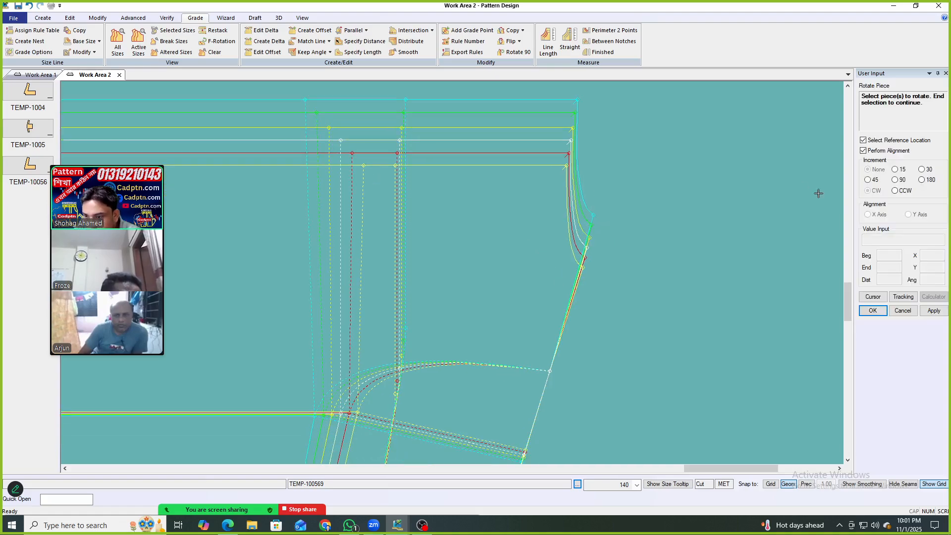
left_click(590, 293)
right_click(613, 193)
left_click(630, 198)
left_click(576, 295)
left_click(576, 296)
right_click(584, 213)
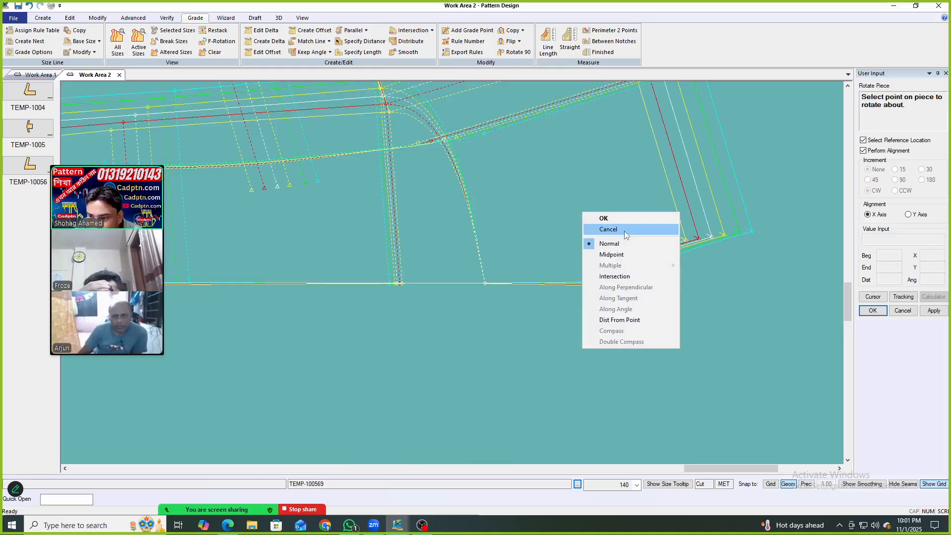
left_click(624, 231)
key("ctrl+z")
middle_click_drag(548, 251, 551, 245)
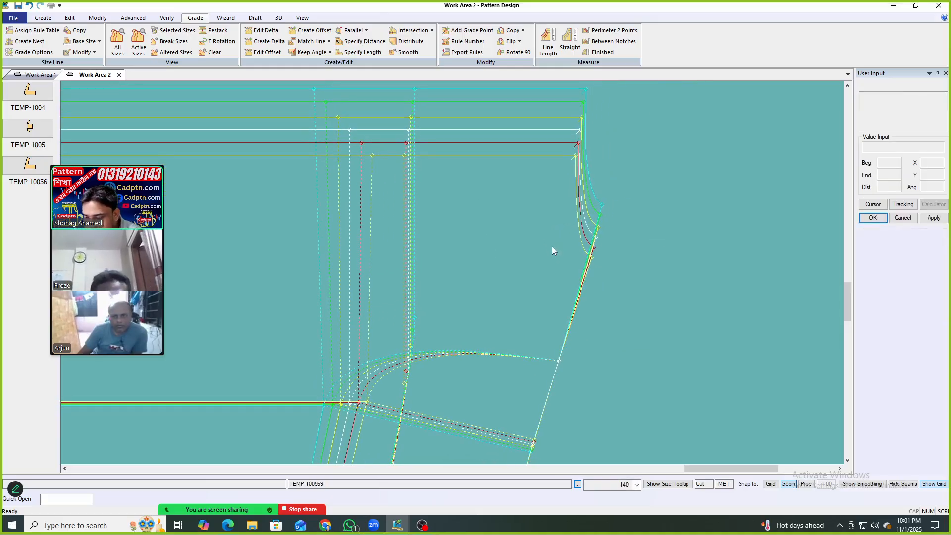
Rotate the graded piece so the sleeve's straight outer edge below the armhole aligns with the Y axis.
key("r")
left_click(418, 293)
right_click(576, 168)
left_click(594, 174)
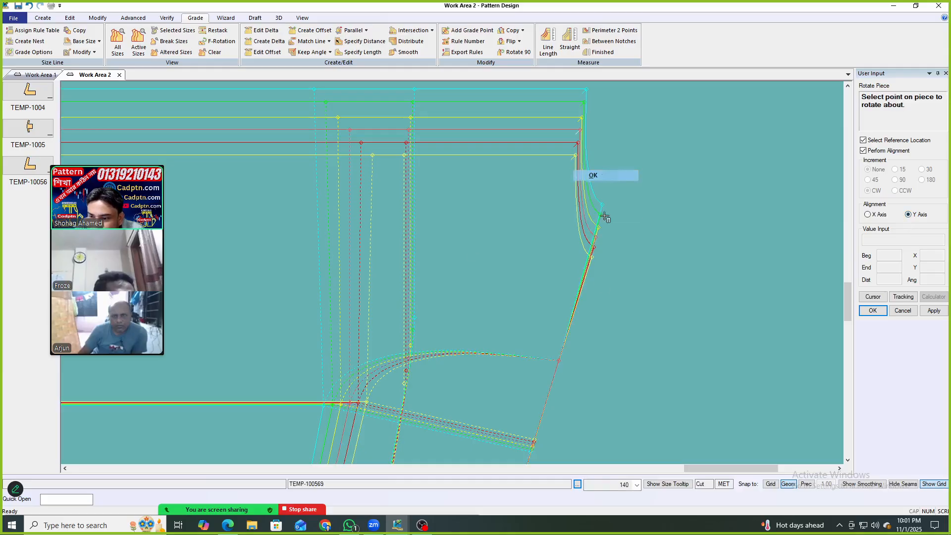
left_click(583, 273)
right_click(569, 237)
left_click(564, 304)
left_click(573, 316)
right_click(546, 242)
left_click(584, 261)
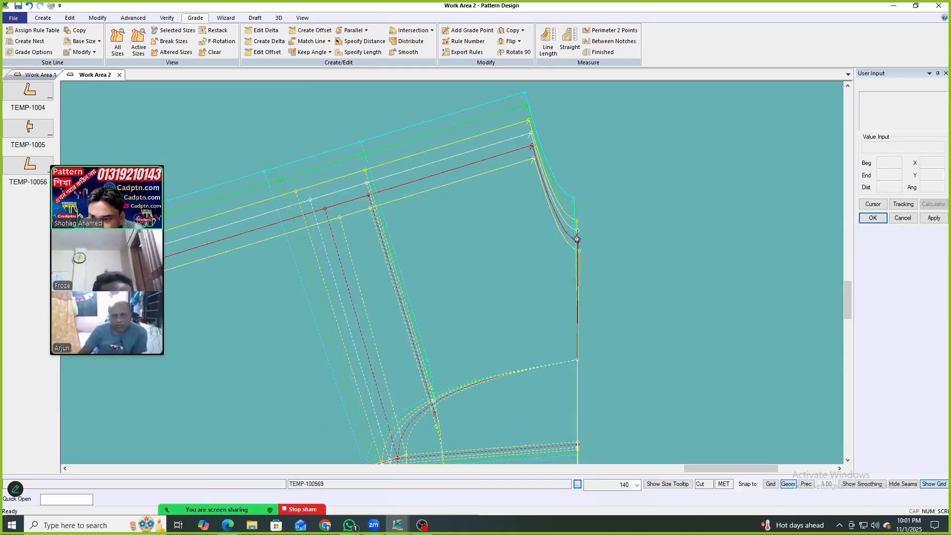
Regrade the armhole's lower end point with Parallel X so every size falls on the vertical outer edge.
left_click(577, 239)
left_click(366, 30)
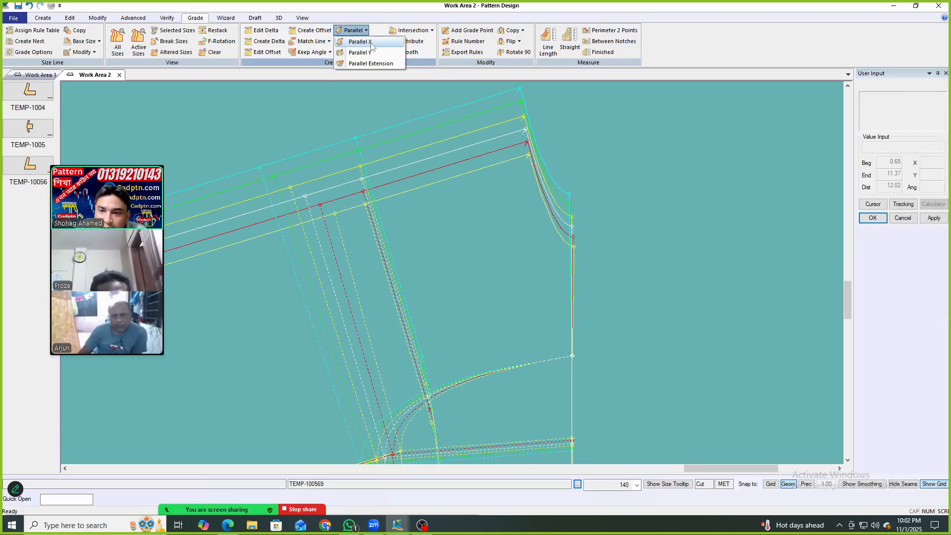
left_click(360, 42)
left_click(572, 229)
Realign TEMP-100569 to its grain line with Realign Piece.
scroll(661, 130, "down", 5)
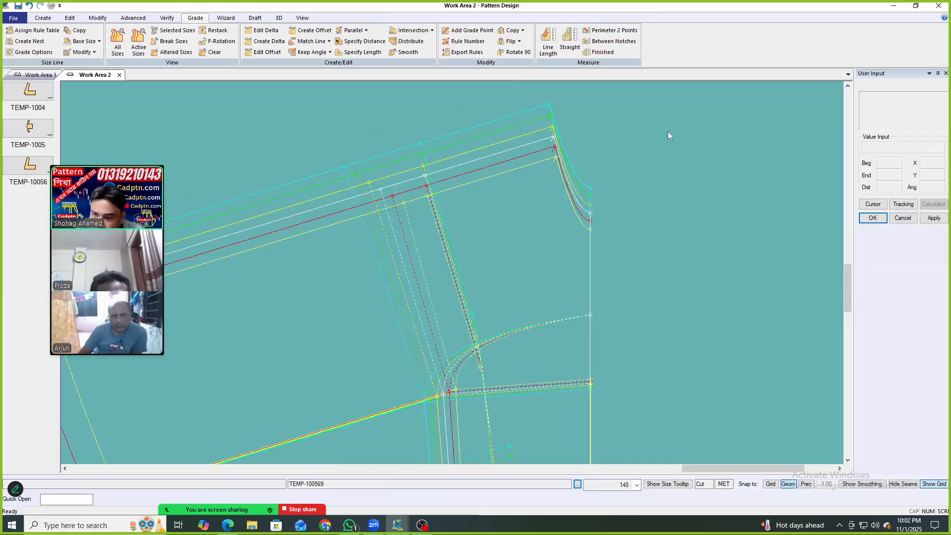
scroll(573, 117, "down", 1)
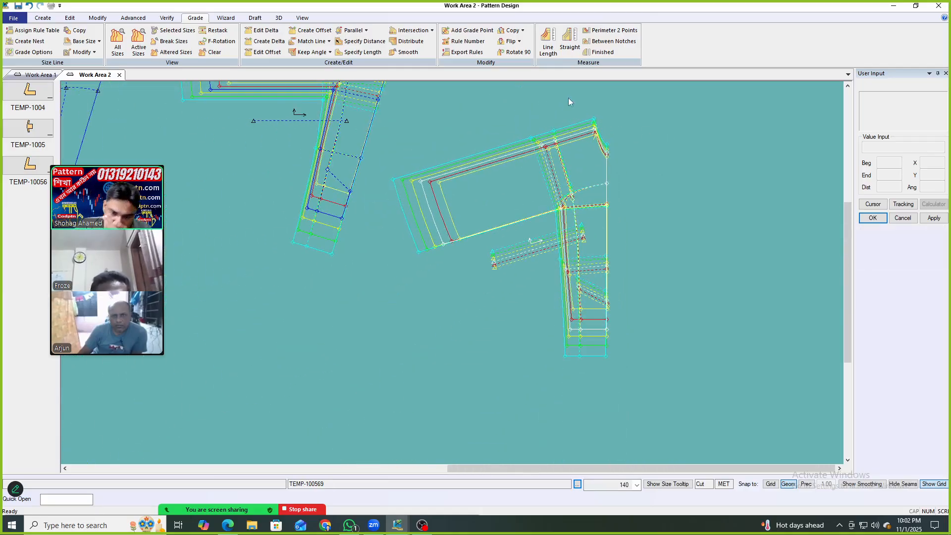
scroll(537, 204, "up", 2)
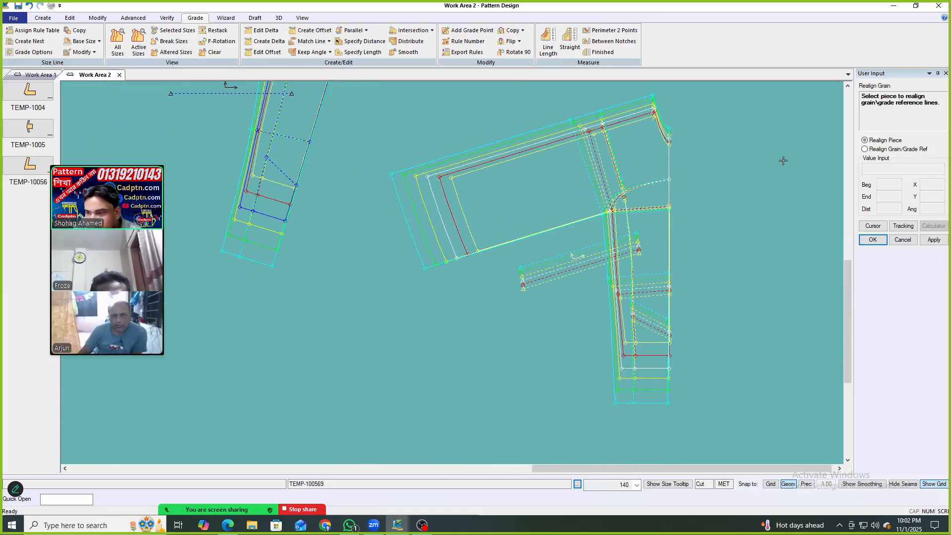
left_click(524, 196)
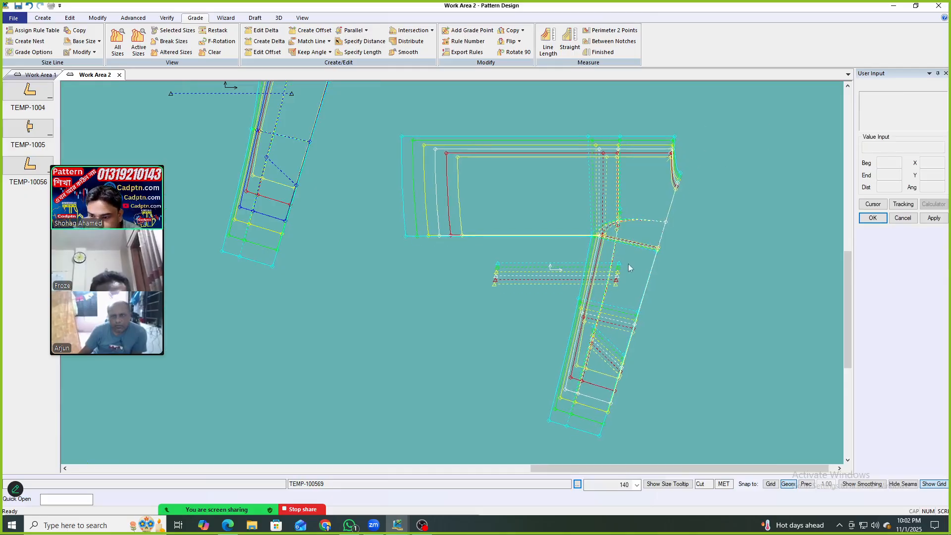
Restack the graded nest on the lower end point of the armhole curve.
left_click(619, 278)
right_click(675, 172)
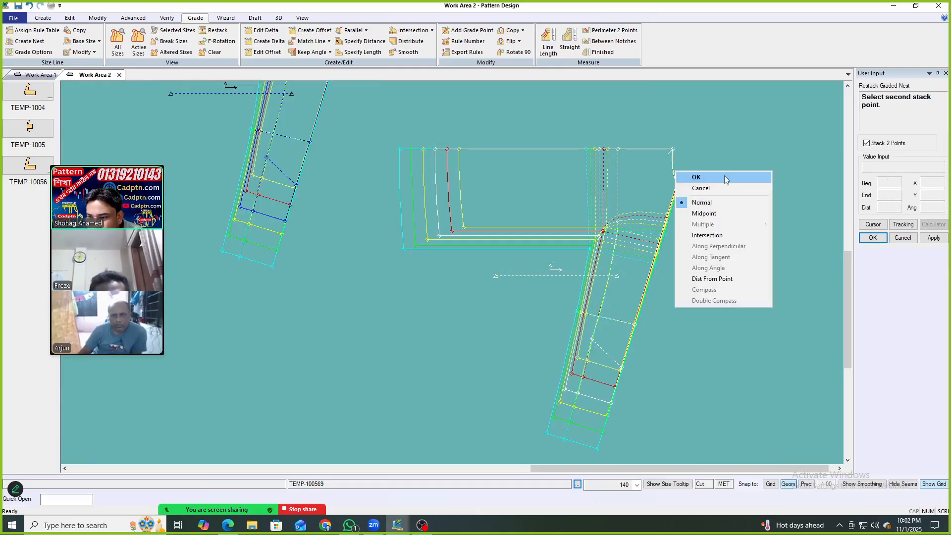
left_click(686, 175)
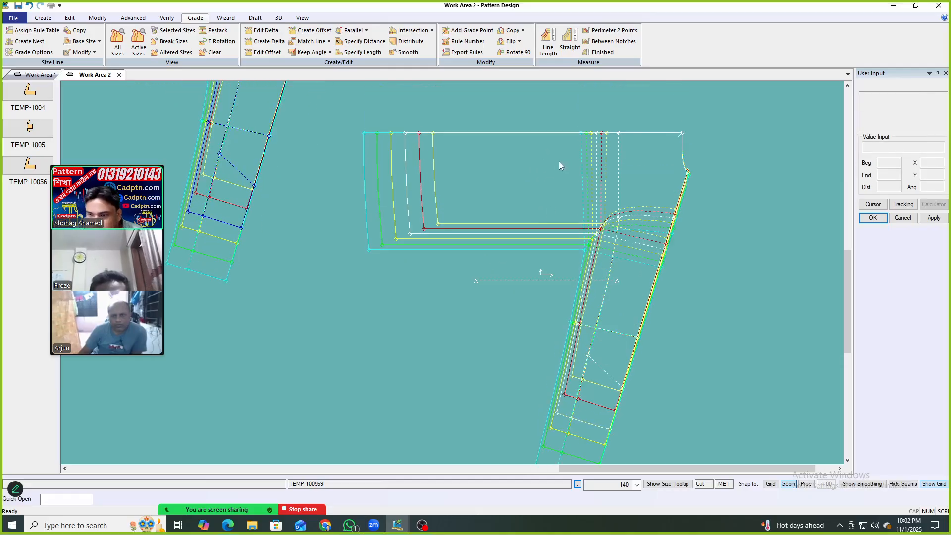
scroll(557, 161, "up", 2)
scroll(619, 217, "up", 3)
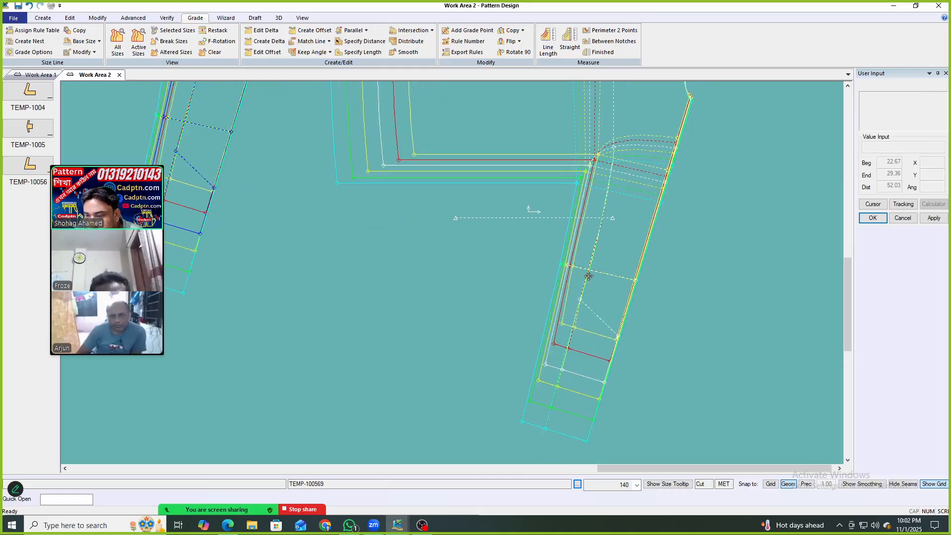
middle_click_drag(583, 280, 575, 285)
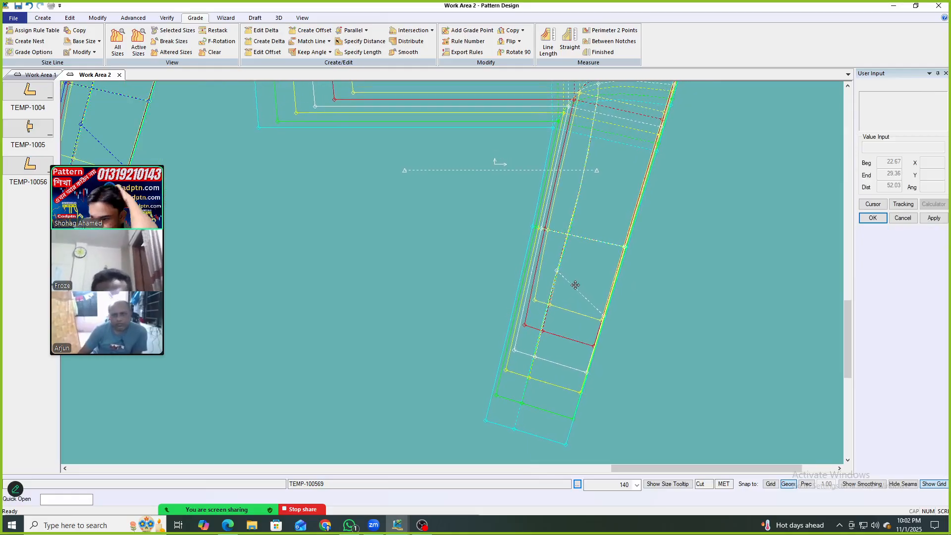
scroll(591, 214, "up", 1)
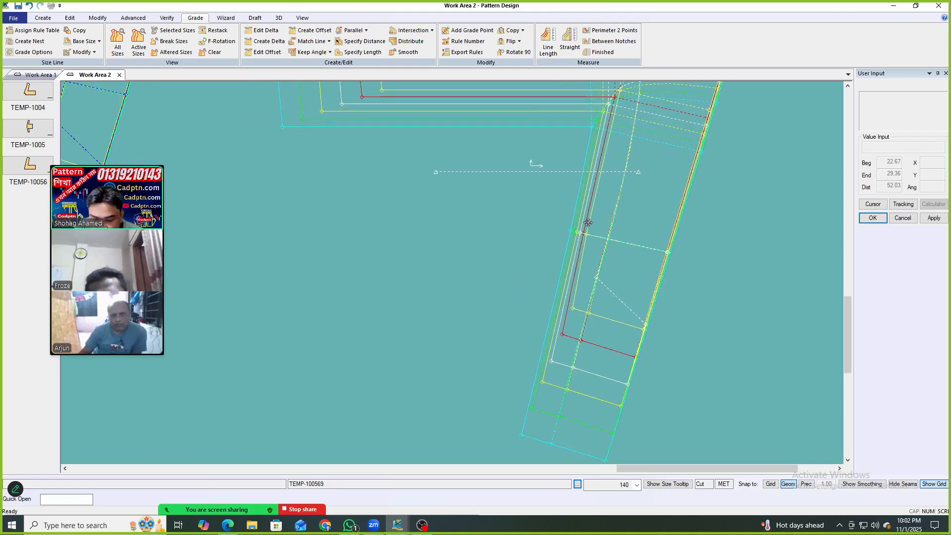
Create a graded binding piece with a width of 1 from the sleeve's inner underarm seam.
left_click(43, 18)
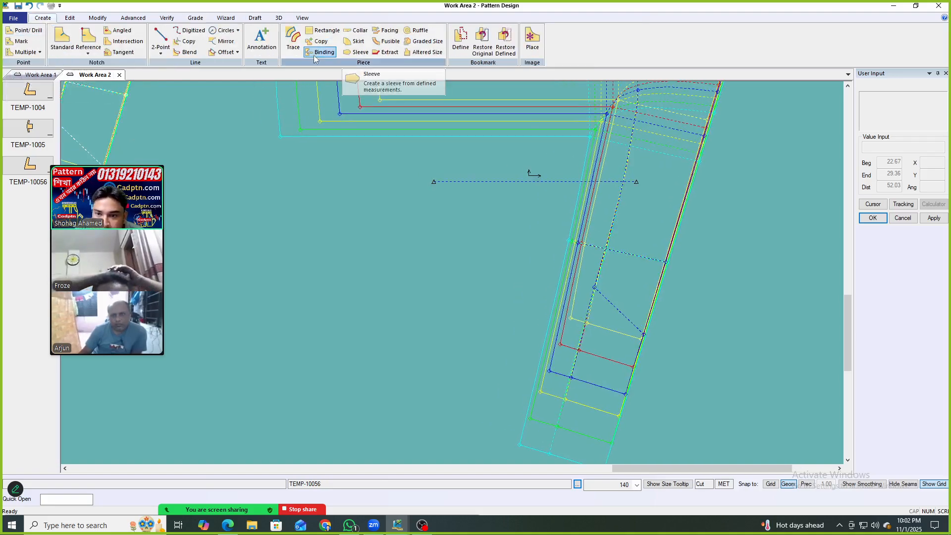
left_click(321, 52)
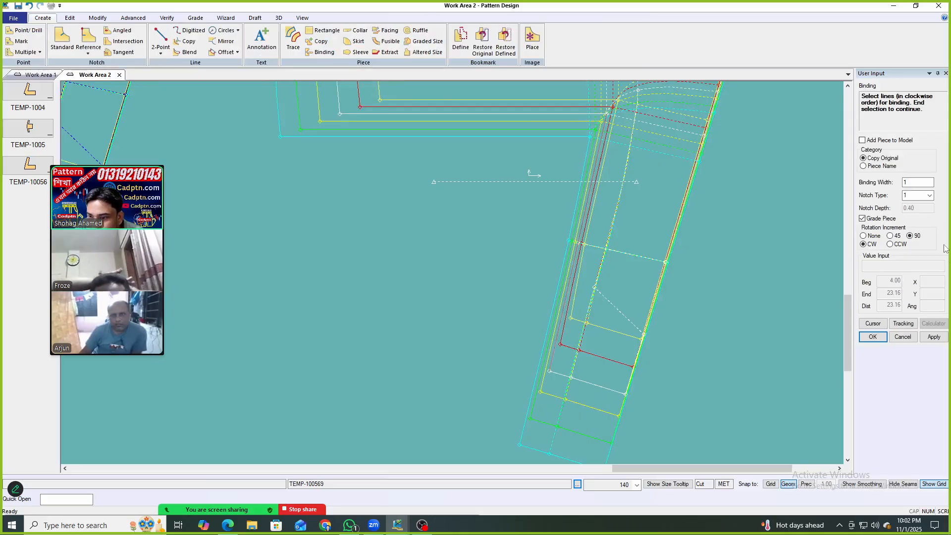
left_click(625, 155)
right_click(387, 199)
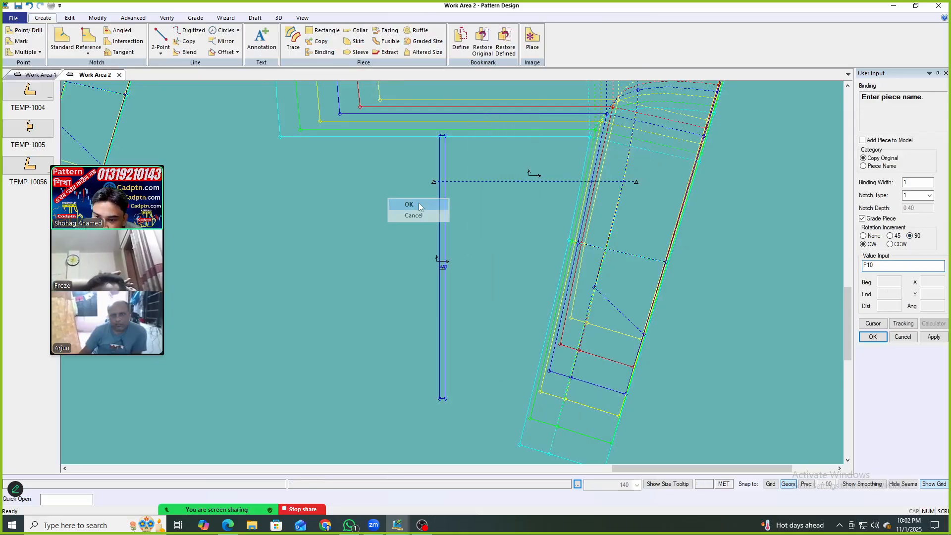
left_click(419, 204)
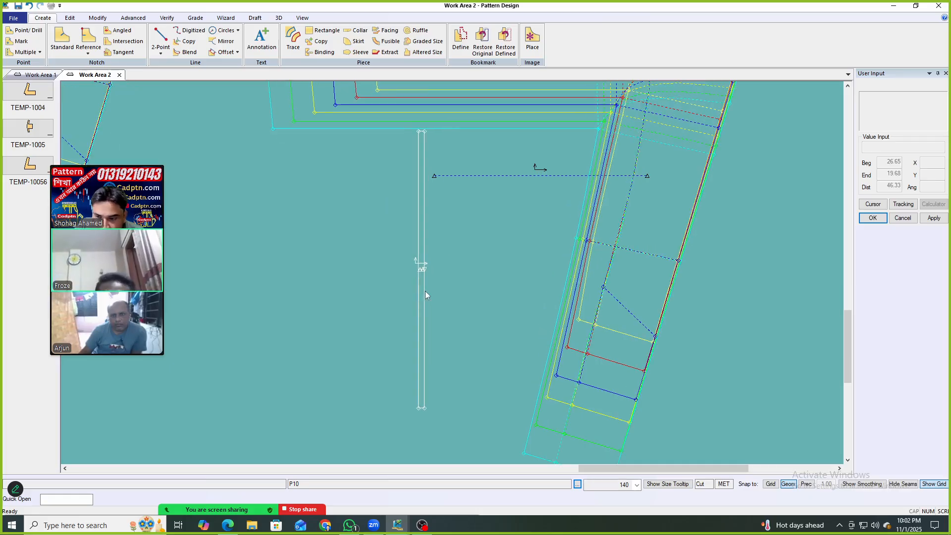
Add a grade point at the midpoint of the binding piece's long edge and display its graded nest.
right_click(422, 248)
left_click(473, 291)
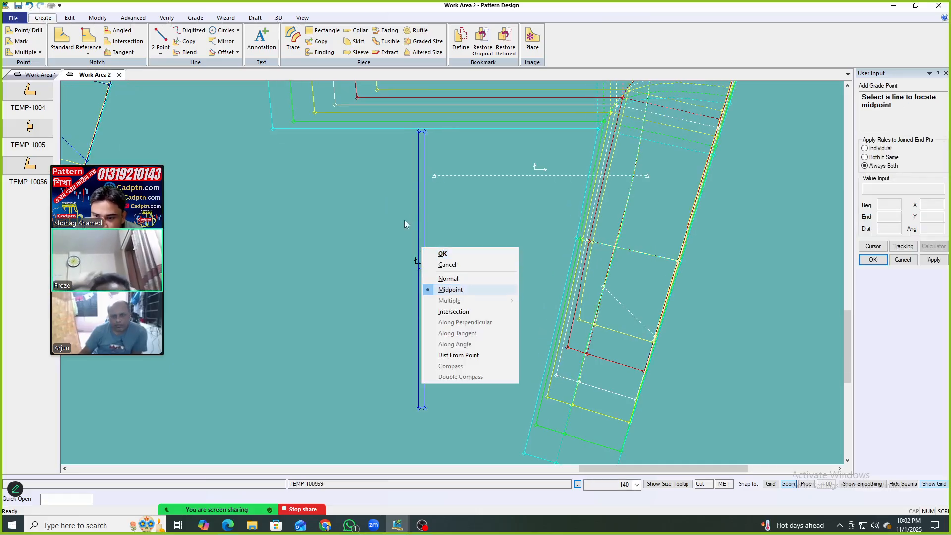
right_click(419, 207)
left_click(420, 207)
scroll(424, 250, "up", 3)
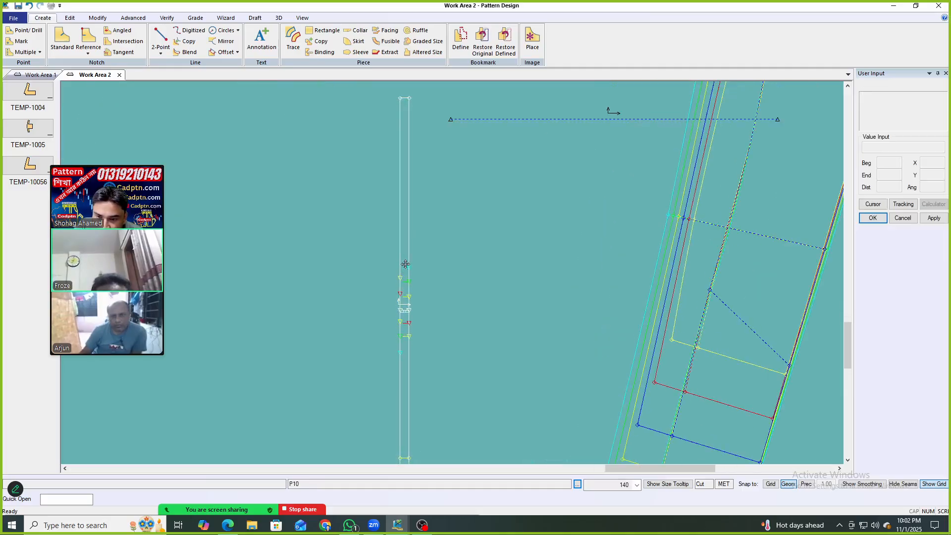
key("s")
scroll(405, 268, "up", 2)
left_click(427, 301)
scroll(377, 284, "down", 4)
left_click_drag(658, 209, 661, 190)
Rotate the sleeve piece so its inner underarm seam aligns with the Y axis.
key("r")
left_click(689, 123)
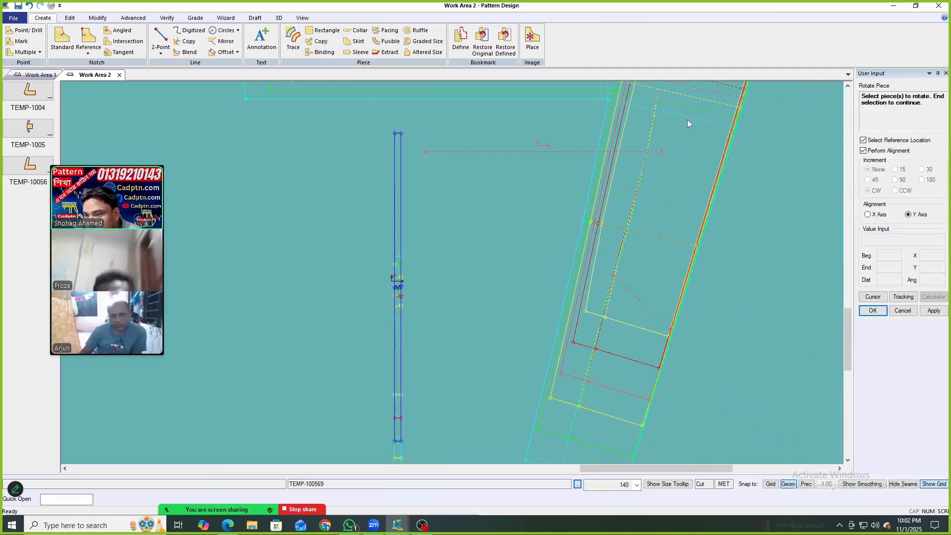
right_click(612, 184)
left_click(605, 176)
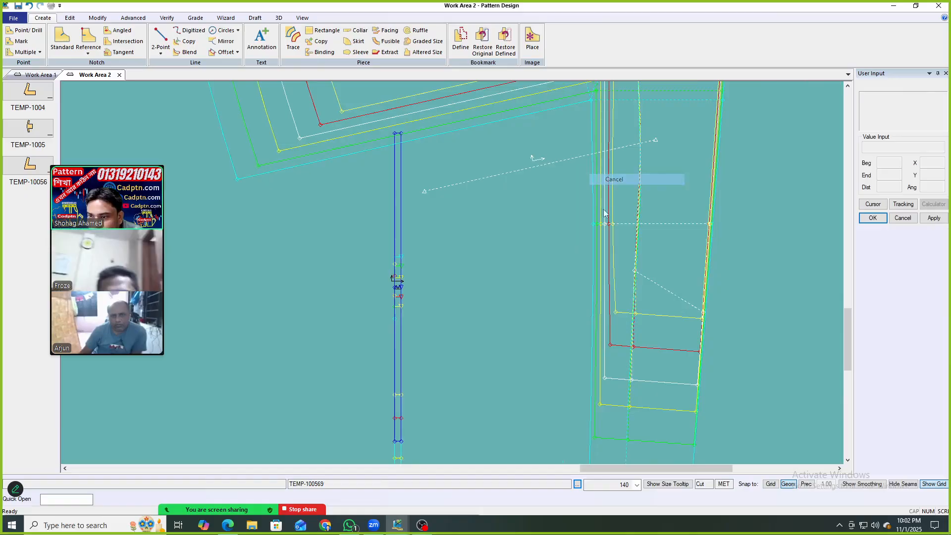
Grade the seam point at the dashed mid-sleeve line with Match Line Y, matching the binding piece's half length.
scroll(520, 152, "down", 2)
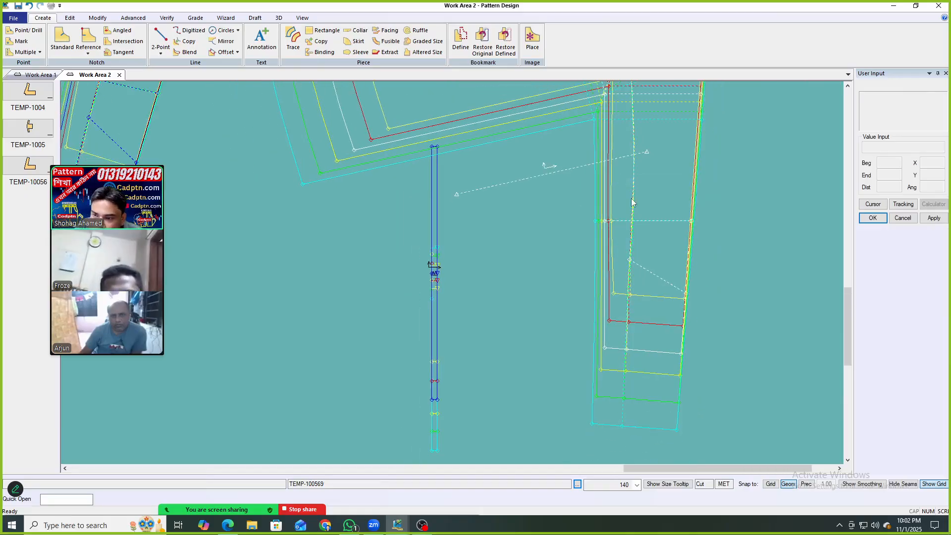
left_click(195, 17)
left_click(365, 31)
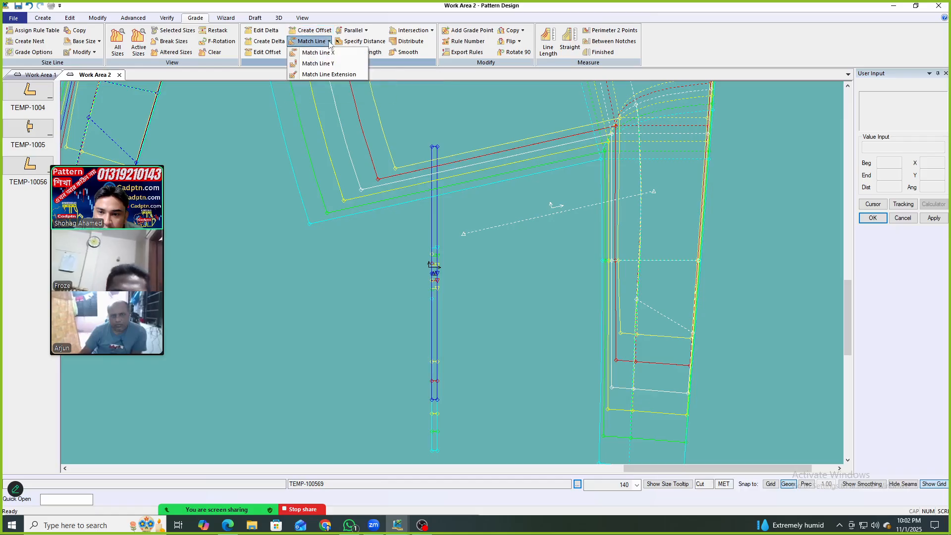
left_click(330, 69)
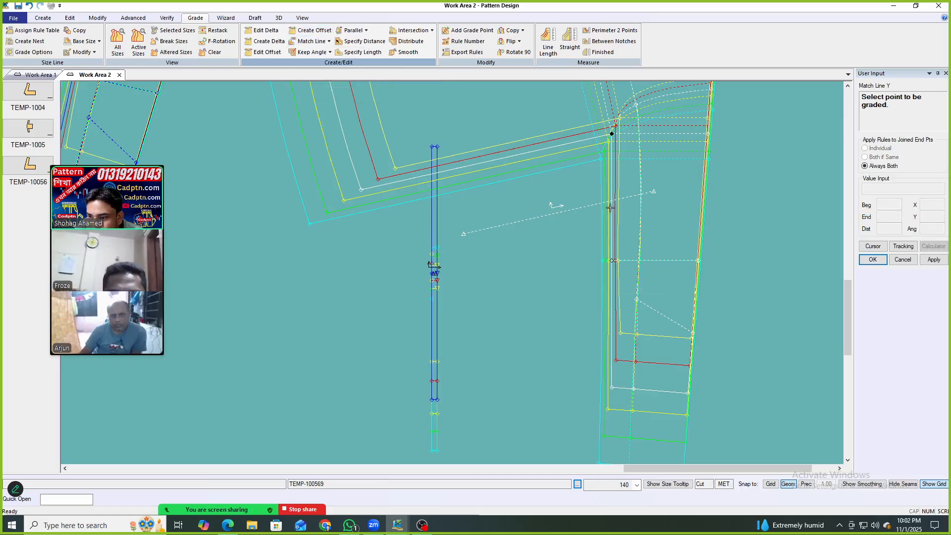
left_click(432, 224)
left_click(503, 193)
right_click(541, 206)
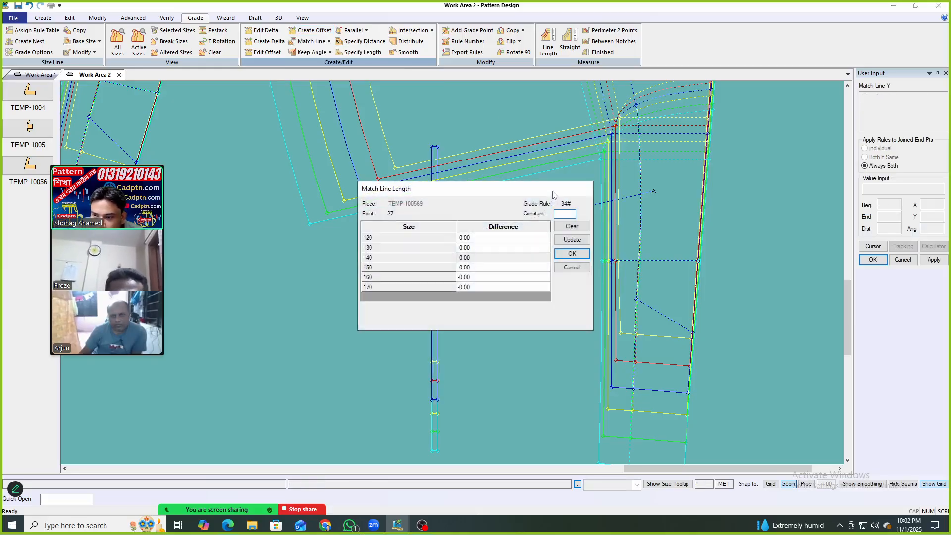
left_click(470, 145)
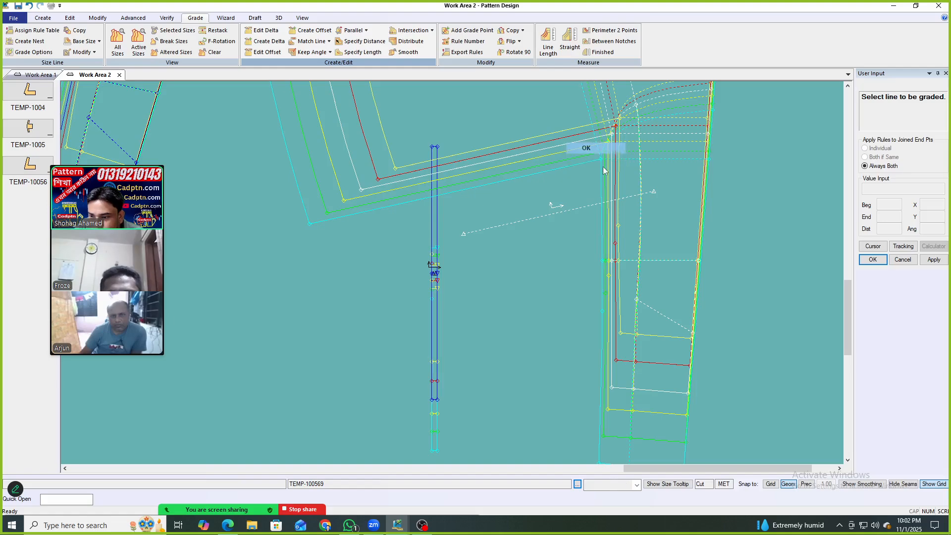
Copy the nest rule from the graded underarm seam point to the inner end of the dashed mid-sleeve line.
scroll(596, 255, "up", 3)
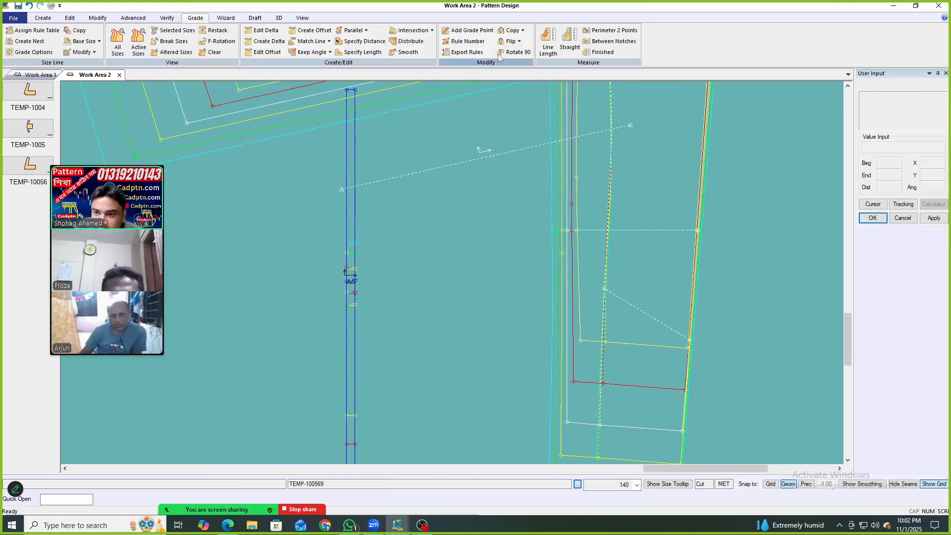
left_click(522, 30)
left_click(530, 85)
scroll(570, 228, "up", 1)
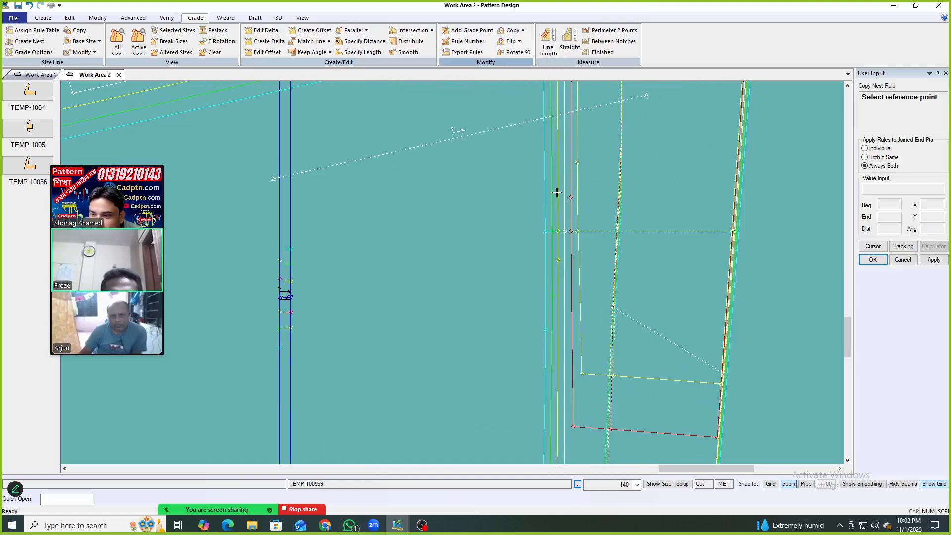
left_click(564, 226)
scroll(570, 228, "up", 1)
right_click(646, 158)
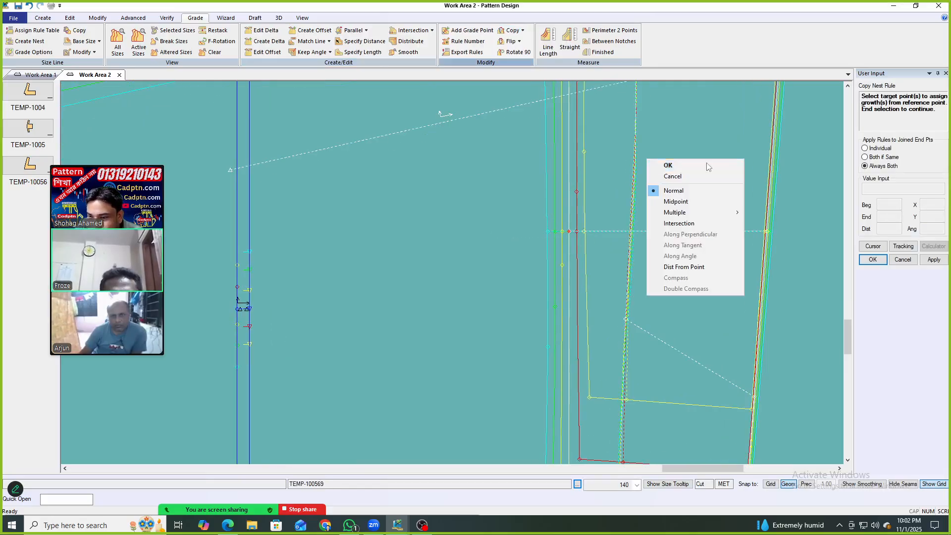
left_click(664, 163)
Restack the graded nest on the inner end of the dashed mid-sleeve line.
middle_click_drag(651, 256, 535, 246)
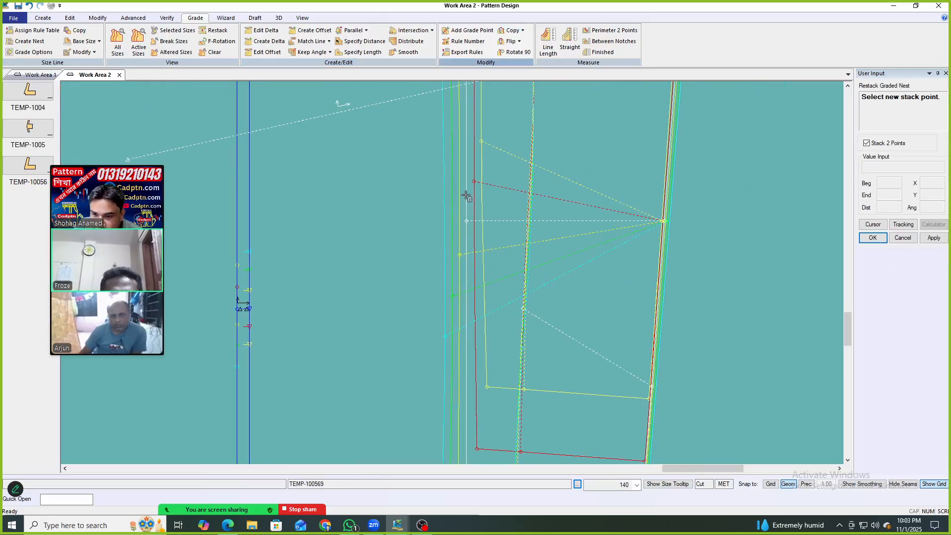
left_click(468, 222)
right_click(518, 157)
left_click(537, 163)
middle_click_drag(596, 231, 576, 236)
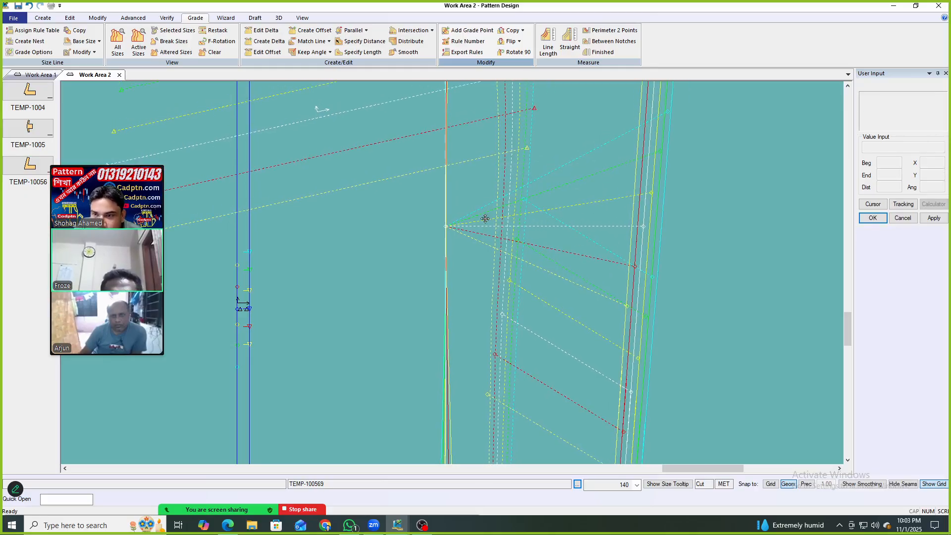
middle_click_drag(485, 218, 495, 220)
Copy the nest rule from the dashed mid-sleeve line's inner end to its outer end.
left_click(524, 31)
left_click(521, 86)
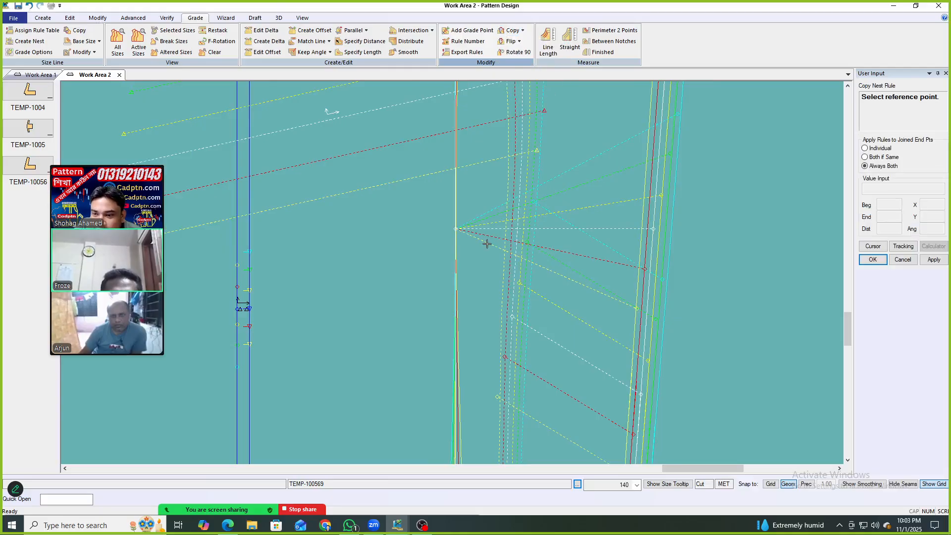
left_click(457, 229)
left_click(655, 230)
right_click(658, 193)
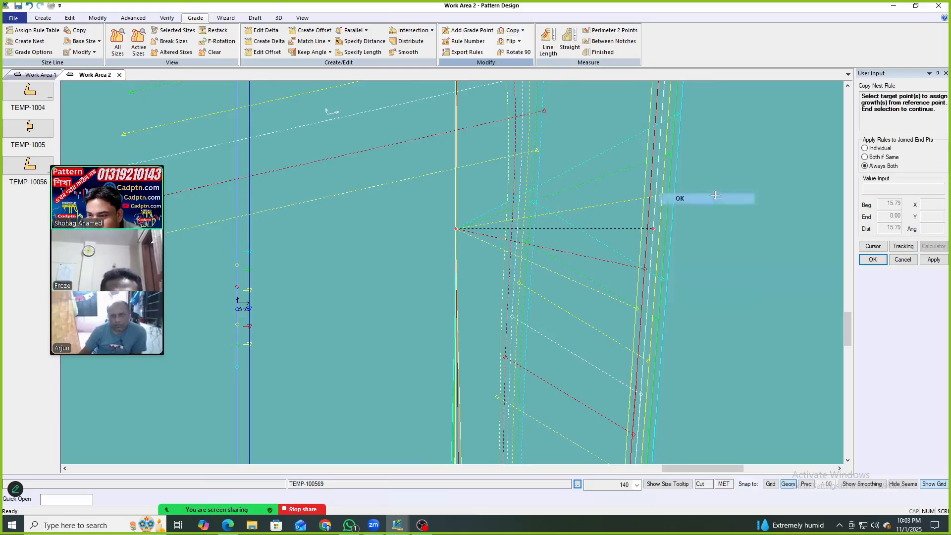
left_click(712, 198)
Set Delta X to 0.65 with zero Delta Y for every size break at the dashed mid-sleeve line's outer end.
middle_click_drag(641, 255, 616, 246)
key("alt+g")
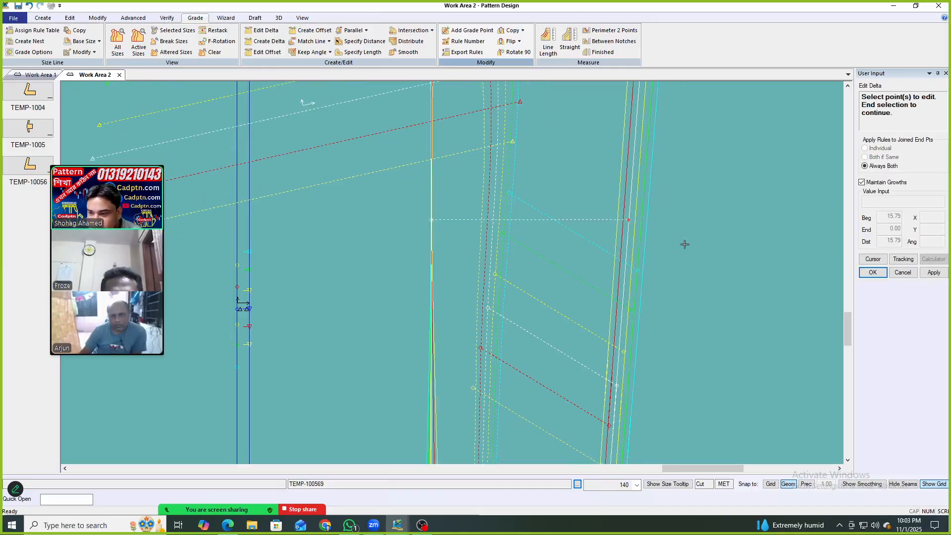
scroll(732, 279, "up", 2)
right_click(679, 163)
left_click(693, 165)
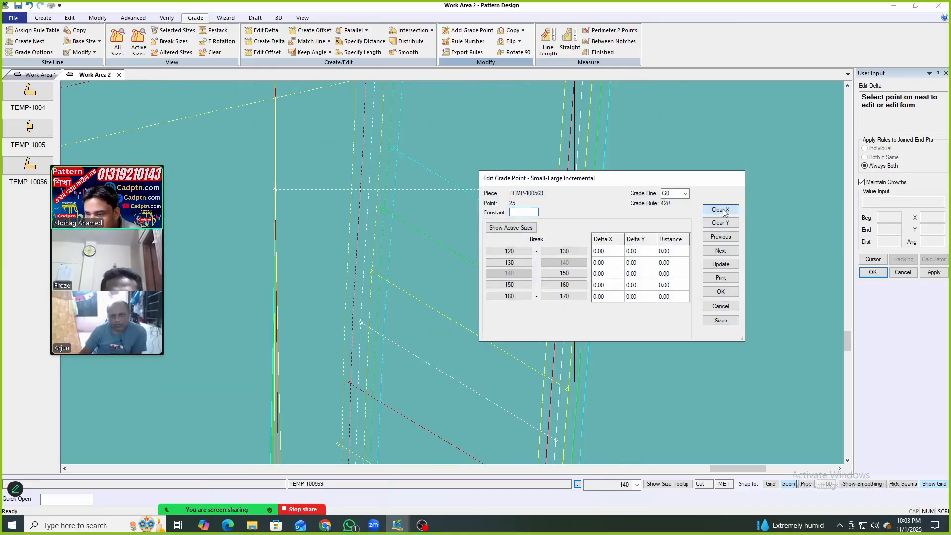
left_click(712, 265)
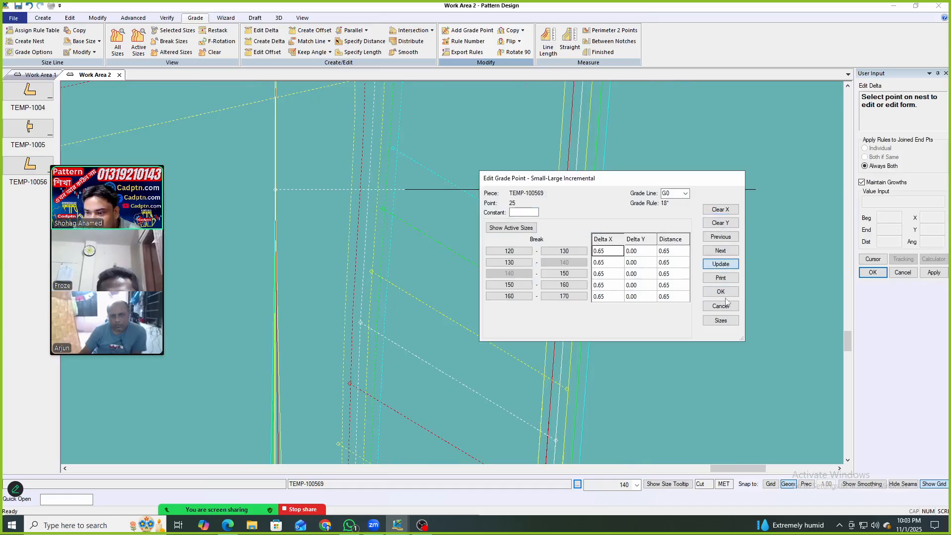
left_click(722, 292)
left_click(523, 30)
left_click(515, 81)
left_click(566, 190)
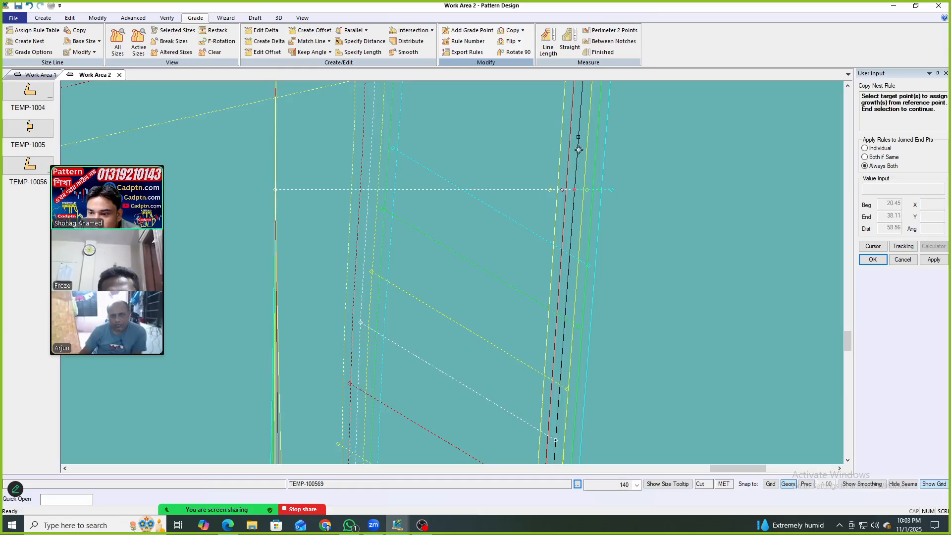
right_click(588, 145)
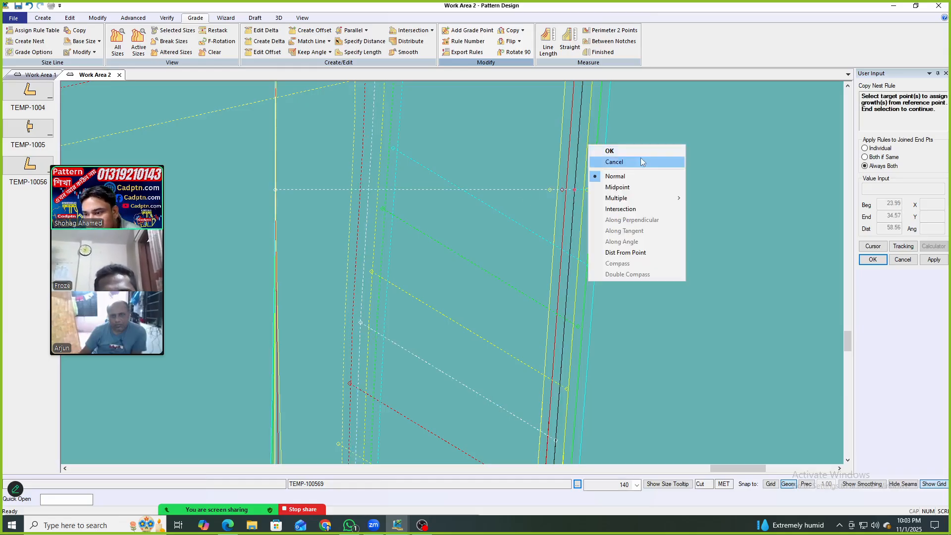
left_click(640, 158)
right_click(633, 156)
left_click(664, 164)
Split the outer sleeve edge at its intersection with the dashed mid-sleeve line.
mouse_move(560, 242)
middle_mouse_down()
mouse_move(581, 242)
mouse_move(571, 244)
middle_mouse_up()
key("x")
right_click(465, 182)
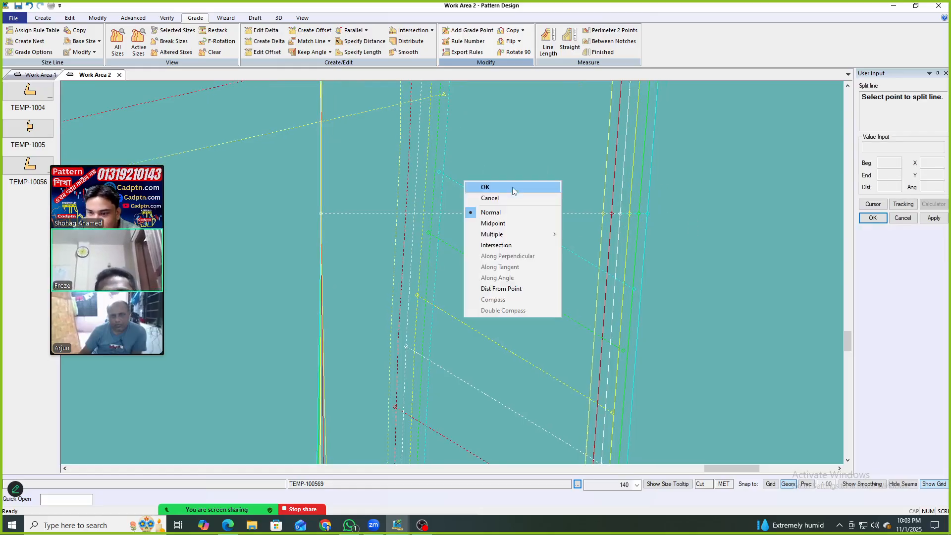
left_click(516, 246)
left_click(609, 216)
left_click(617, 228)
right_click(619, 229)
left_click(619, 231)
middle_click_drag(596, 239, 595, 243)
Copy the nest rule from the dashed mid-sleeve line's outer end to the coinciding split point on the outer sleeve edge.
left_click(522, 30)
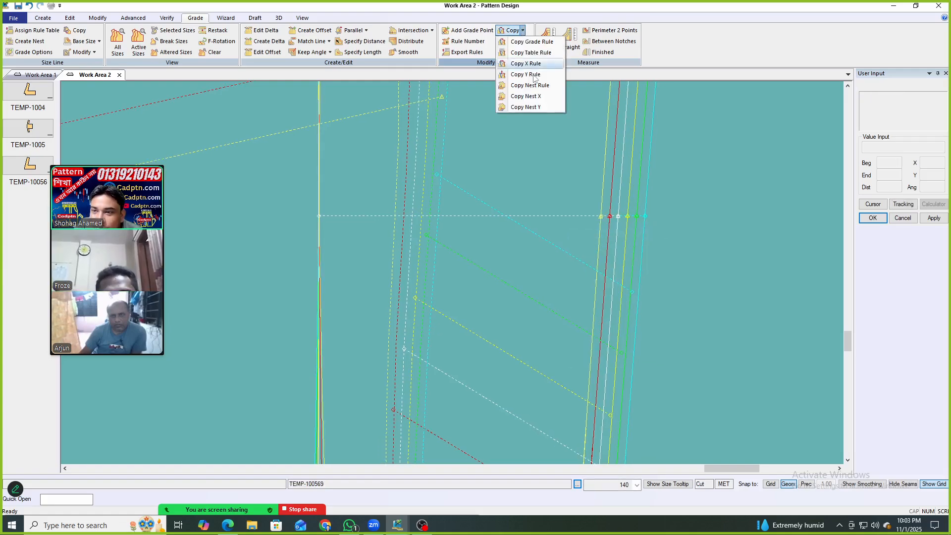
left_click(515, 85)
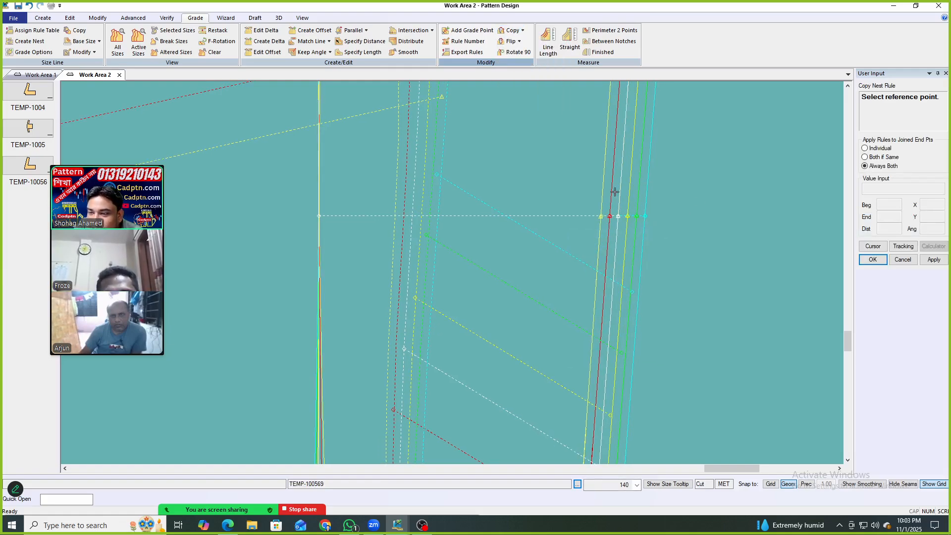
scroll(534, 249, "down", 1)
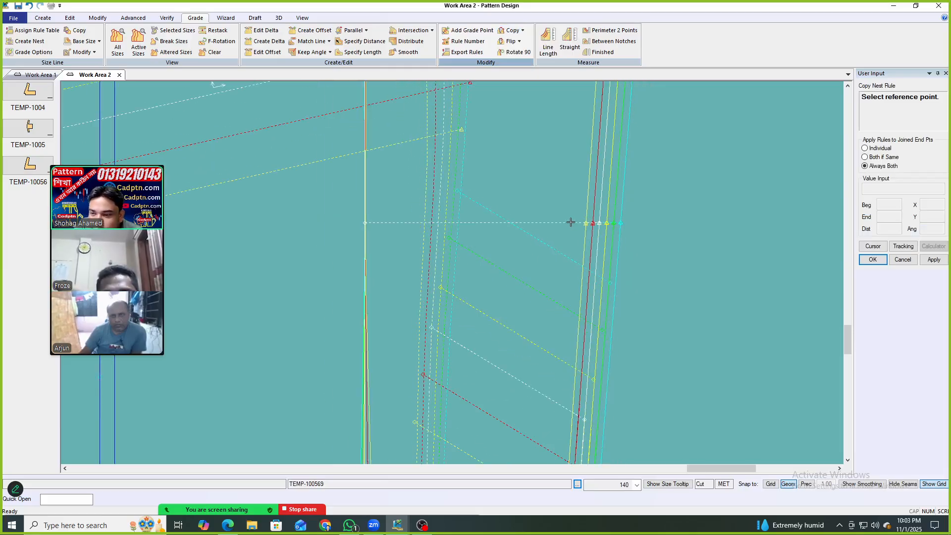
left_click(614, 225)
scroll(615, 231, "up", 5)
left_click_drag(448, 216, 446, 218)
right_click(702, 151)
left_click(703, 150)
Restack the graded nest on the outer end of the dashed mid-sleeve line, aligned along the outer sleeve edge.
scroll(602, 244, "down", 6)
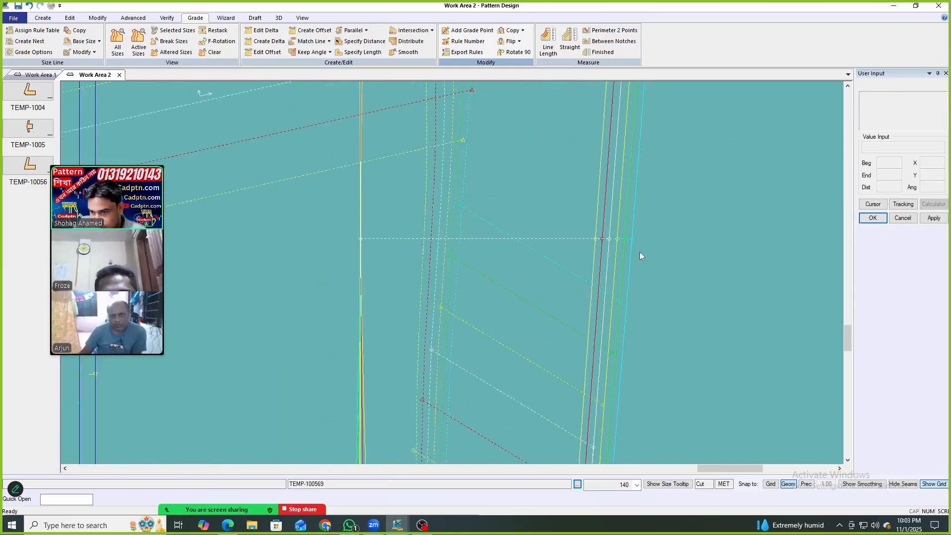
scroll(639, 252, "down", 2)
left_click_drag(607, 268, 626, 276)
key("r")
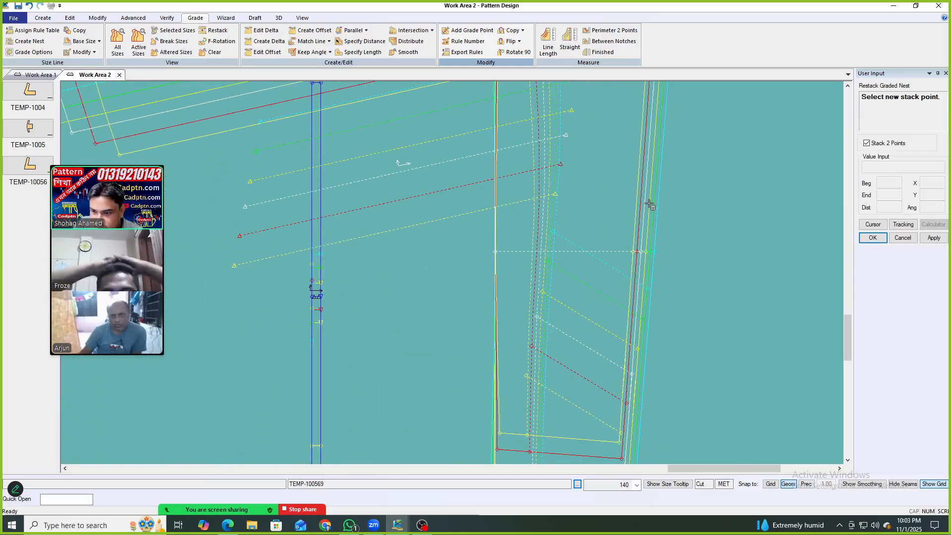
left_click(645, 253)
right_click(685, 215)
left_click(685, 216)
scroll(549, 292, "down", 2)
scroll(552, 292, "up", 2)
key("e")
scroll(518, 261, "up", 3)
scroll(461, 284, "down", 5)
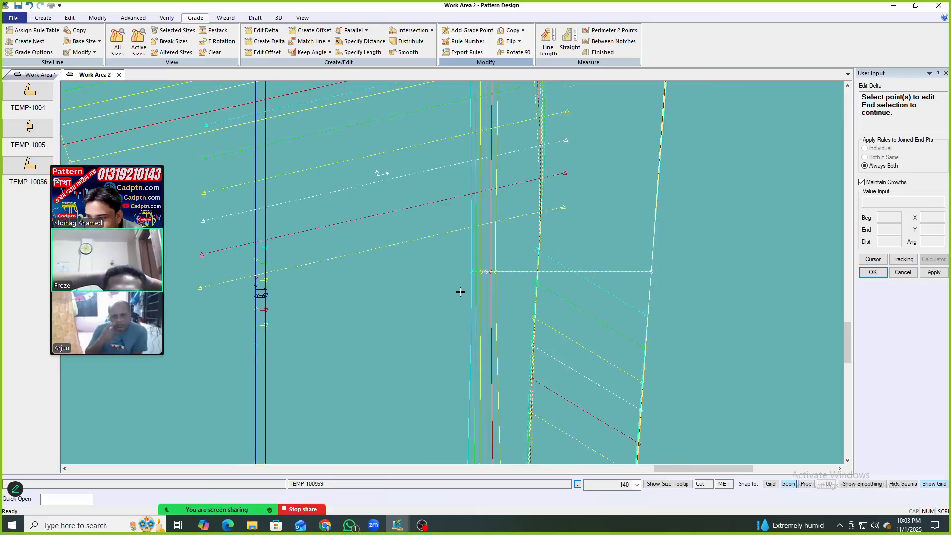
scroll(605, 308, "down", 2)
right_click(682, 227)
left_click(683, 227)
scroll(671, 295, "up", 4)
left_click_drag(603, 280, 638, 344)
scroll(637, 343, "down", 2)
left_click(354, 30)
left_click(372, 42)
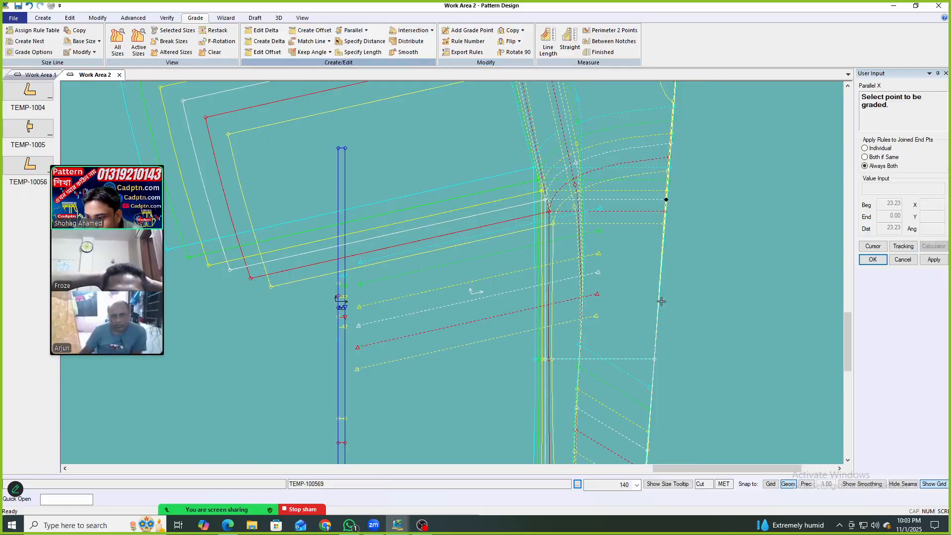
scroll(641, 179, "down", 2)
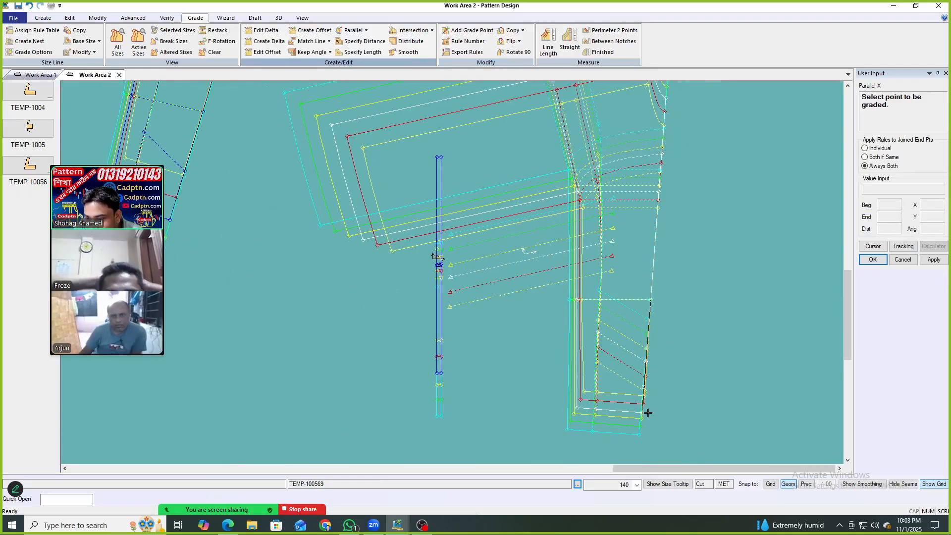
key("Escape")
scroll(649, 324, "up", 1)
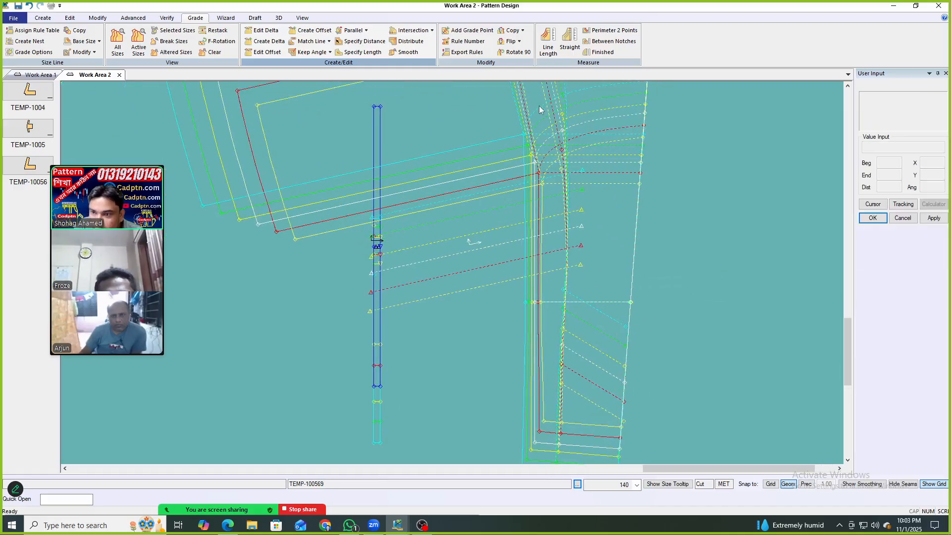
left_click(523, 31)
left_click(542, 86)
scroll(640, 303, "up", 1)
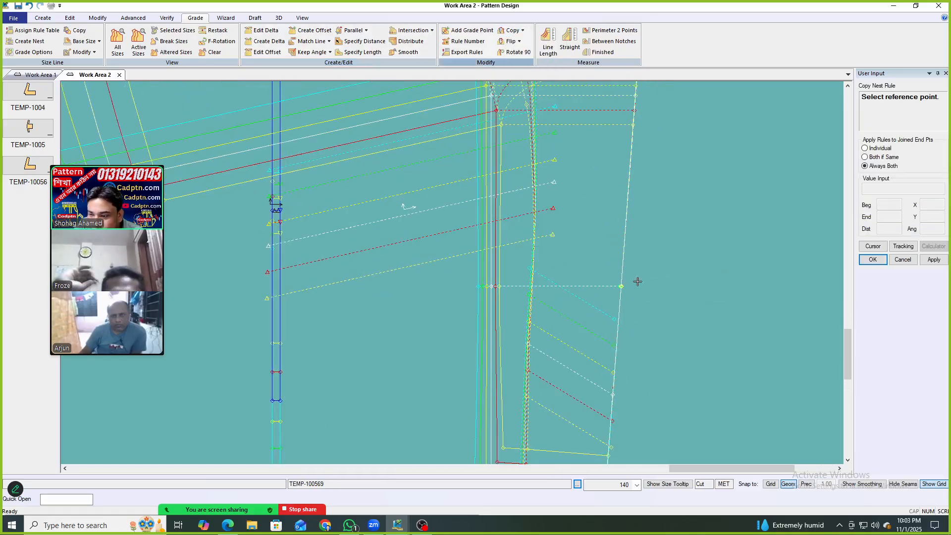
scroll(629, 279, "up", 1)
right_click(742, 235)
scroll(471, 300, "up", 3)
Set Delta X to -0.50 for every size break at the dashed mid-sleeve line's inner end.
key("e")
left_click_drag(472, 245, 344, 282)
scroll(344, 282, "down", 1)
right_click(664, 175)
left_click(665, 178)
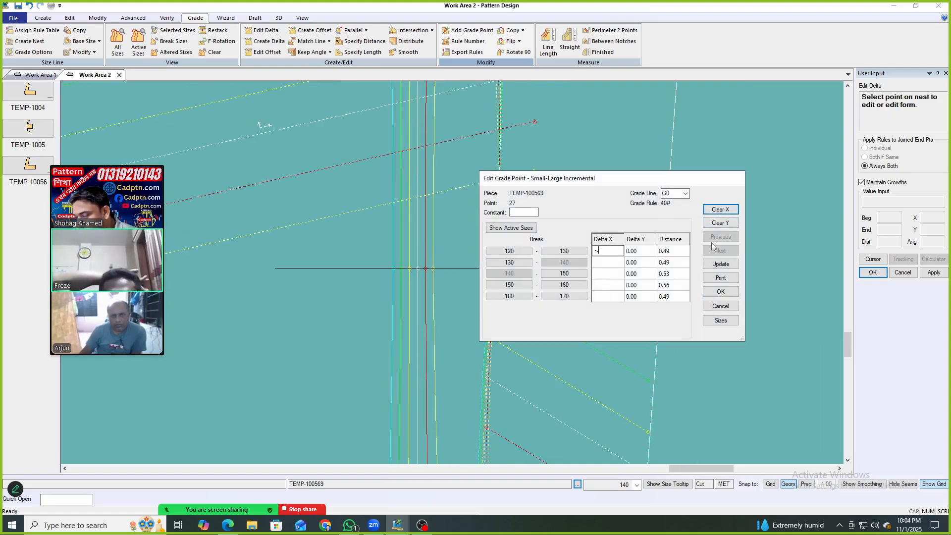
left_click(721, 265)
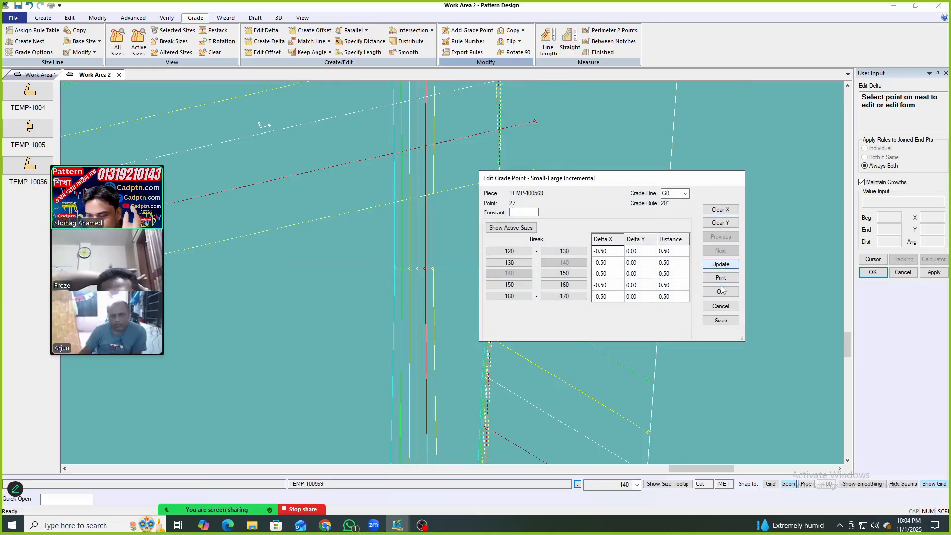
left_click(723, 295)
scroll(544, 197, "down", 3)
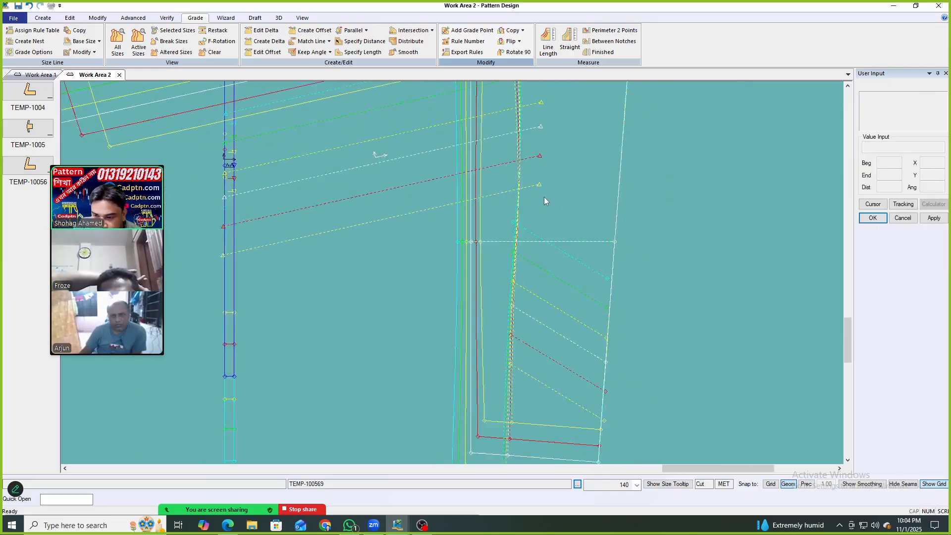
Restack the graded nest on the outer corner of the sleeve hem.
scroll(535, 344, "up", 3)
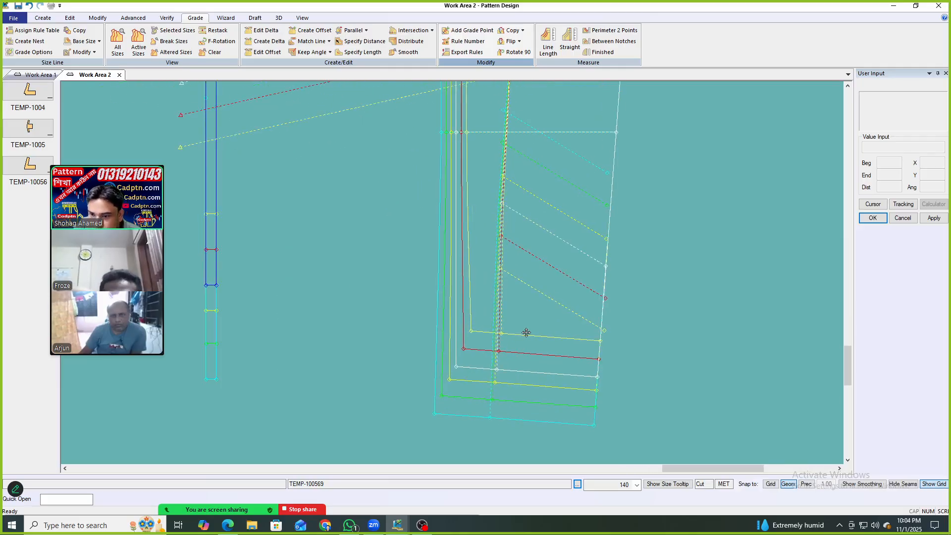
key("r")
left_click(609, 369)
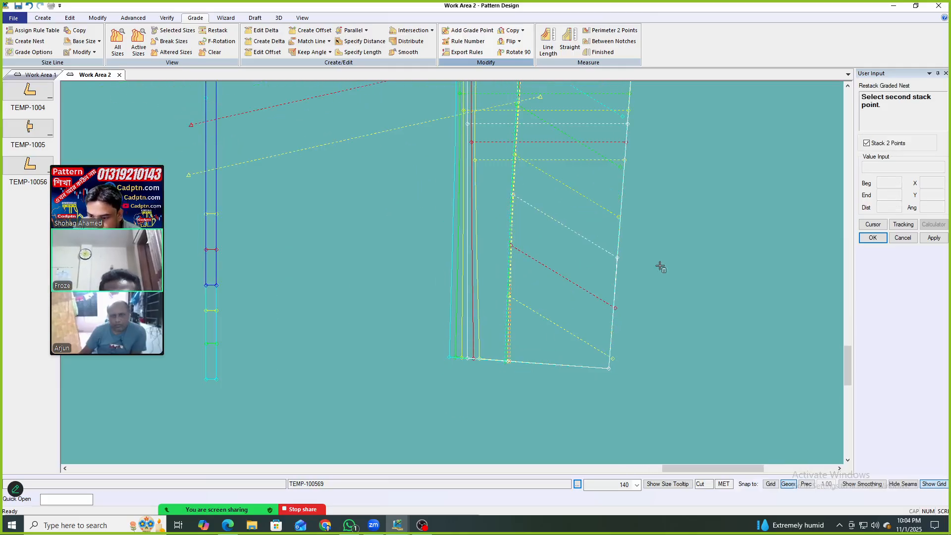
right_click(660, 265)
left_click(660, 266)
Rotate TEMP-100569 so that its sleeve hem is aligned with the X axis.
scroll(589, 333, "up", 1)
key("r")
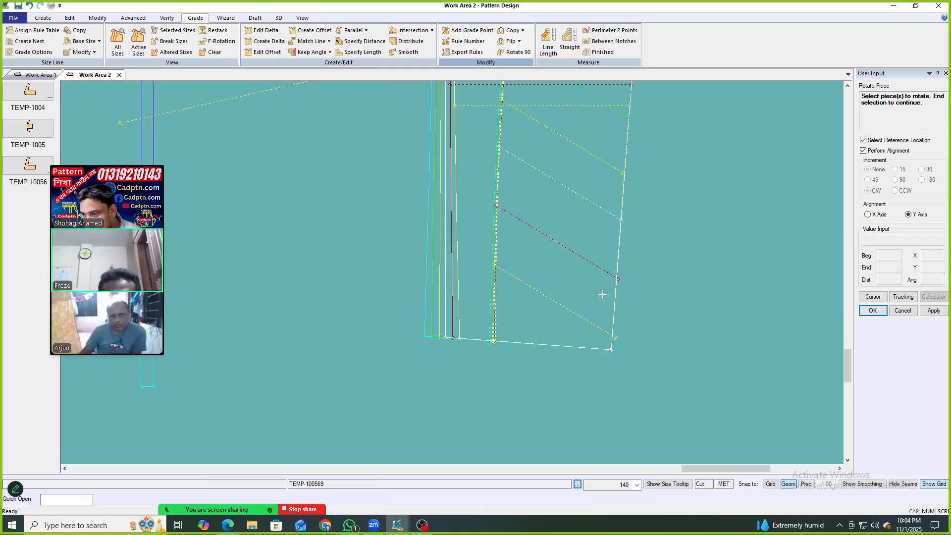
left_click(868, 215)
left_click(628, 248)
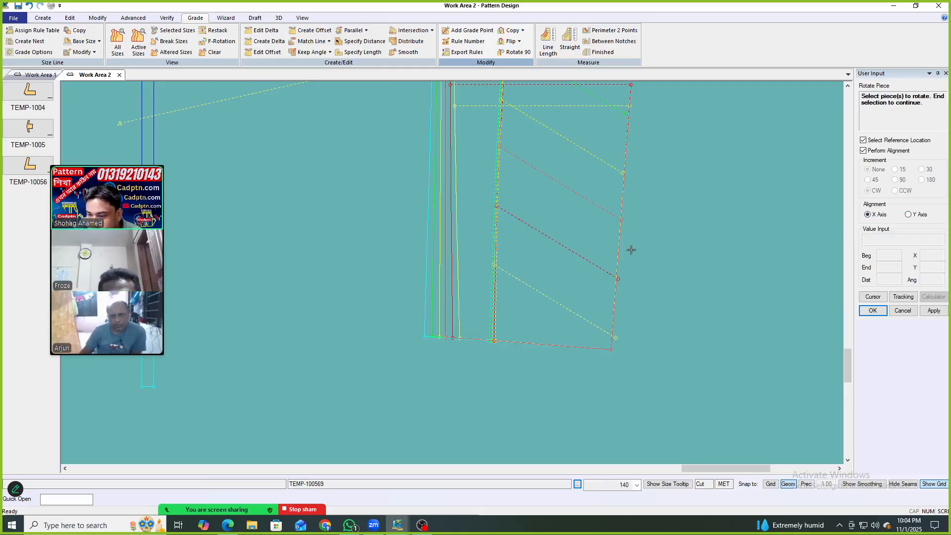
left_click(580, 346)
right_click(580, 300)
left_click(637, 320)
Set Delta X to -0.50 and clear Delta Y for every size break at the inner corner of the sleeve hem.
left_click_drag(530, 346, 516, 329)
key("e")
scroll(420, 372, "up", 1)
left_click_drag(357, 390, 457, 311)
right_click(613, 226)
left_click(614, 226)
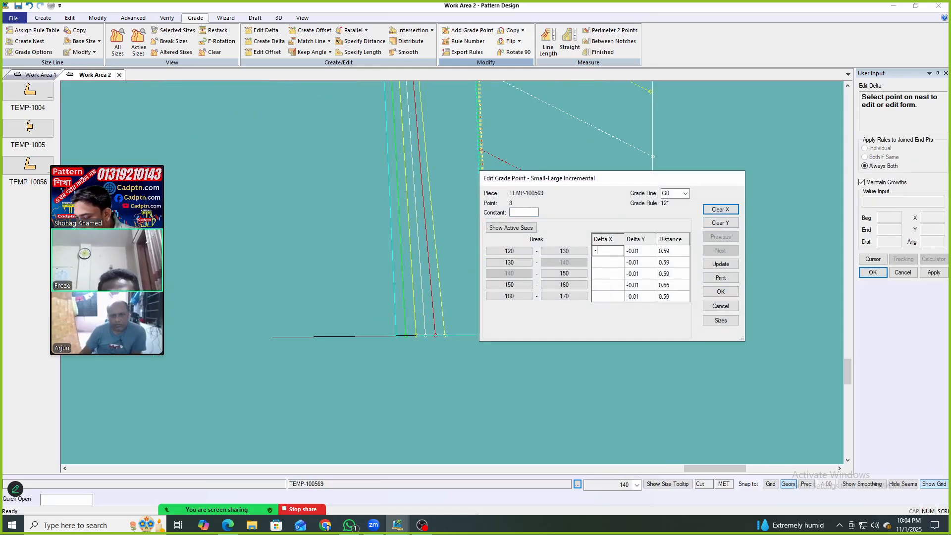
left_click(723, 266)
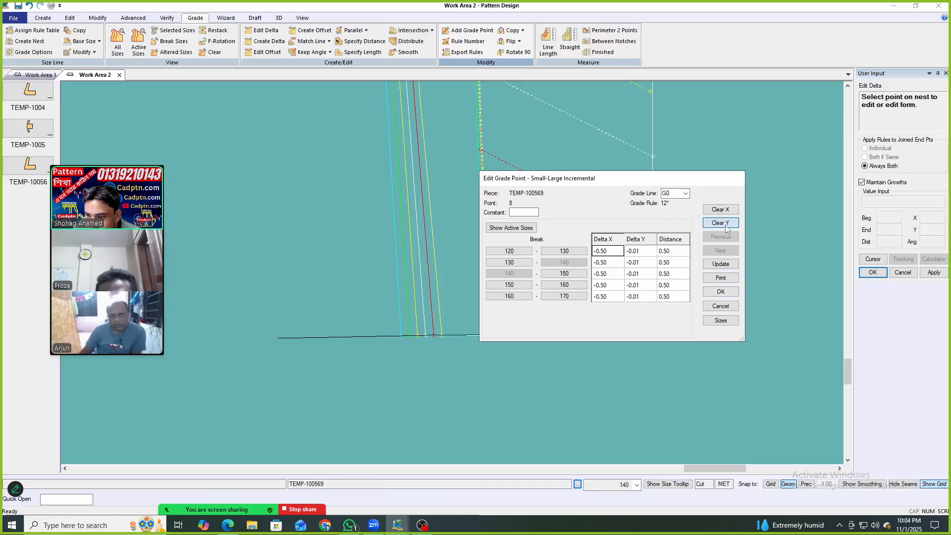
left_click(720, 292)
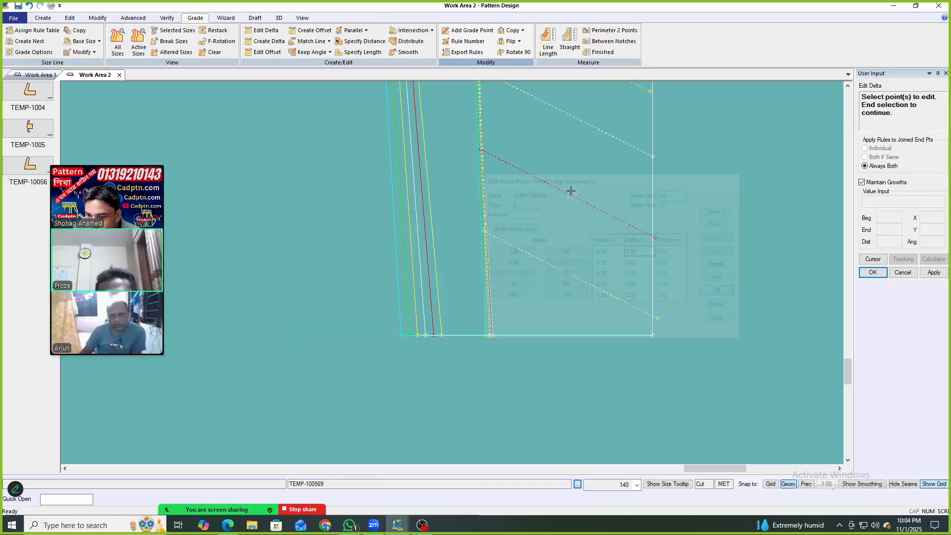
Rotate TEMP-100569 back so that its grain line is horizontal.
scroll(450, 240, "down", 3)
scroll(530, 140, "up", 1)
left_click_drag(530, 140, 573, 182)
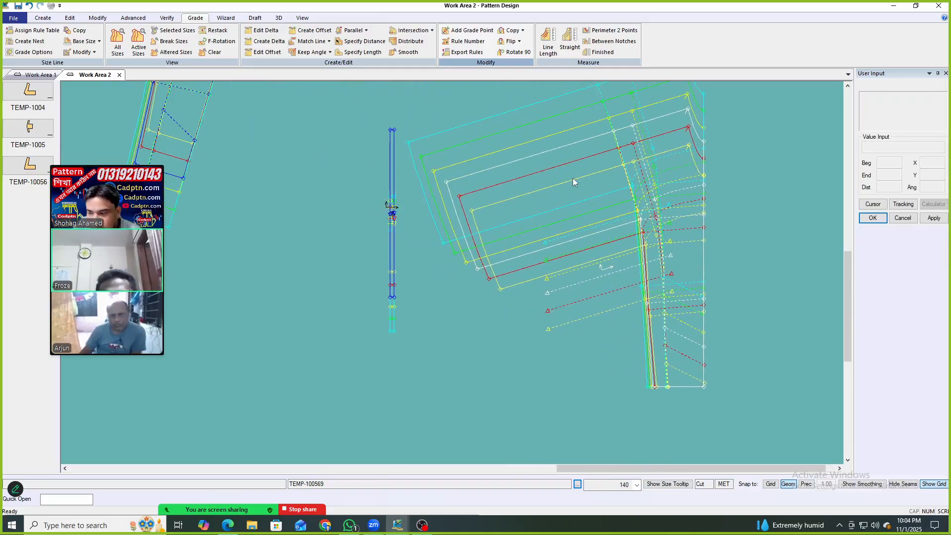
key("r")
left_click(581, 189)
key("Escape")
Remove the narrow binding strip from the work area.
left_click_drag(360, 217, 290, 178)
key("Delete")
left_click(323, 219)
right_click(392, 133)
left_click(427, 141)
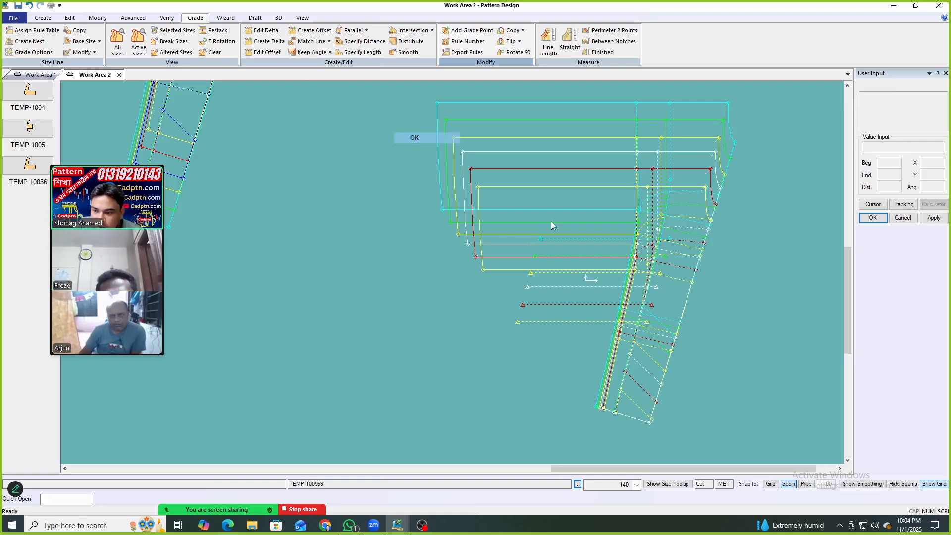
Restack the graded nest on the grain line of TEMP-100569.
scroll(525, 222, "up", 2)
key("s")
left_click(464, 292)
right_click(668, 172)
left_click(667, 172)
middle_click_drag(619, 321, 631, 200)
scroll(584, 246, "up", 2)
scroll(610, 202, "down", 1)
Measure the graded lengths of the inner sleeve seam above and below the dashed mid-sleeve line.
key("l")
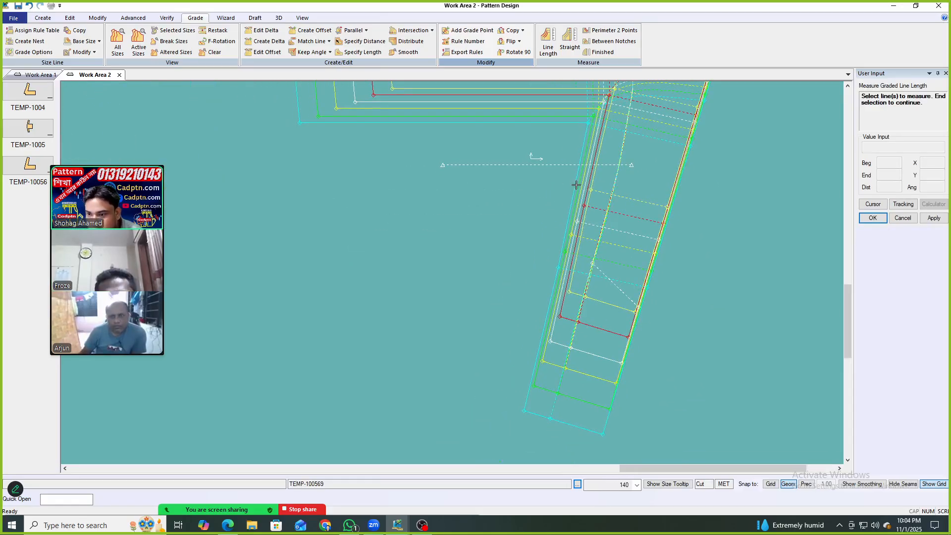
right_click(639, 131)
left_click(639, 131)
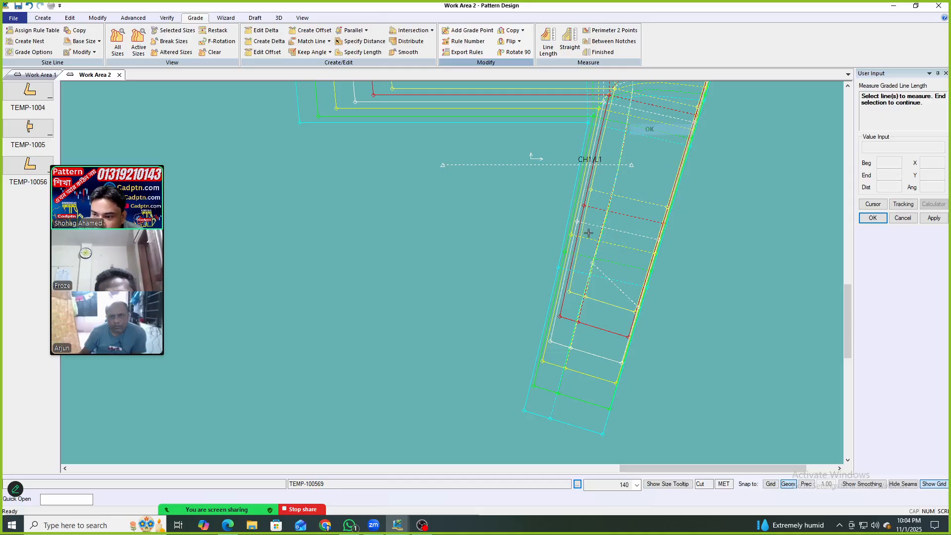
right_click(658, 194)
left_click(657, 194)
left_click(523, 217)
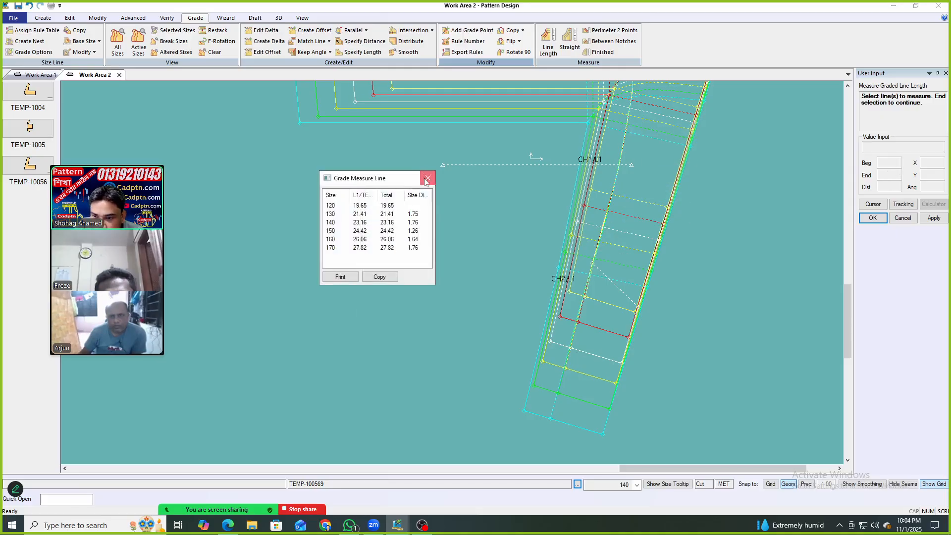
key("Escape")
Measure the graded lengths of the sleeve hem and the dashed mid-sleeve line.
left_click(562, 344)
right_click(675, 229)
left_click(686, 233)
left_click(455, 178)
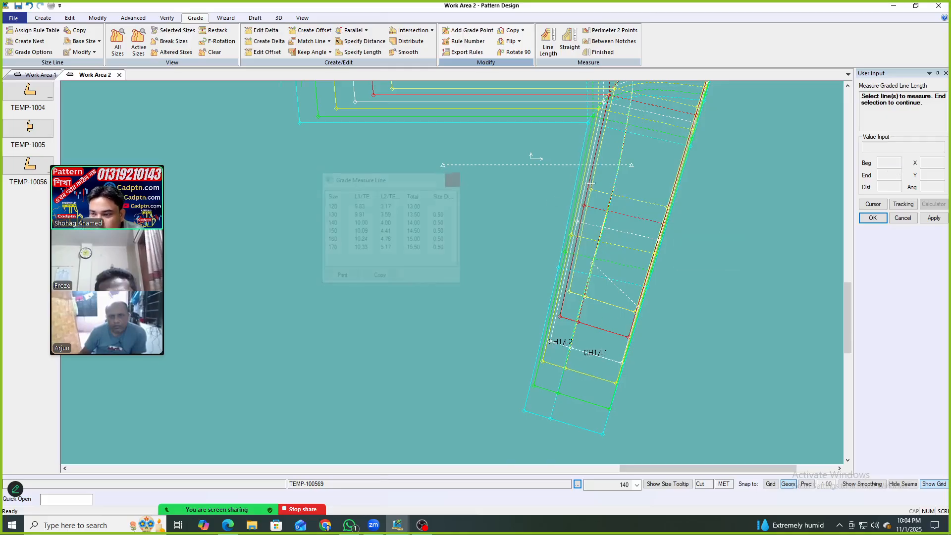
scroll(590, 188, "up", 1)
left_click(712, 191)
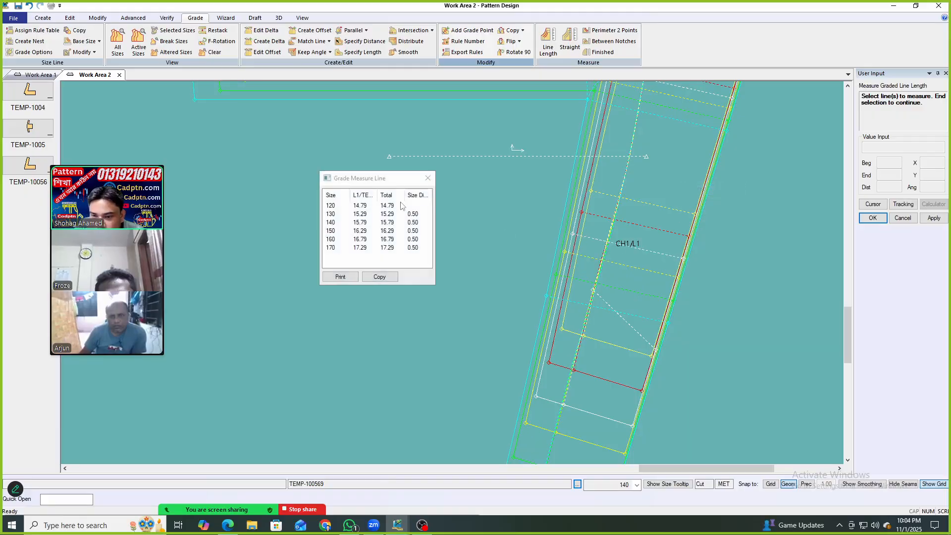
left_click(428, 179)
scroll(624, 263, "up", 2)
scroll(561, 286, "down", 1)
scroll(561, 286, "down", 1)
right_click(628, 155)
left_click(644, 163)
Restack the graded nest on the outer end of the dashed mid-sleeve line again.
middle_click_drag(623, 294, 597, 286)
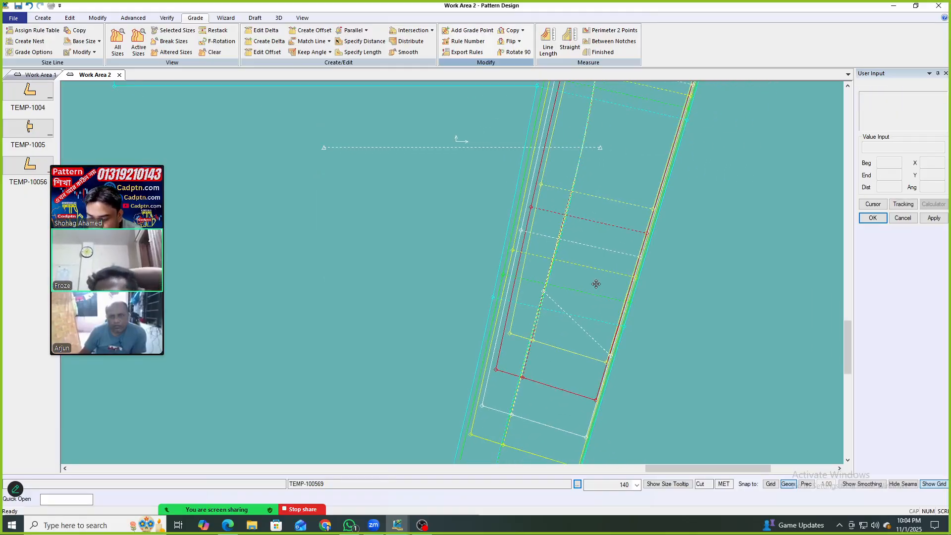
left_click(644, 261)
right_click(662, 206)
left_click(677, 214)
middle_click_drag(576, 287, 553, 304)
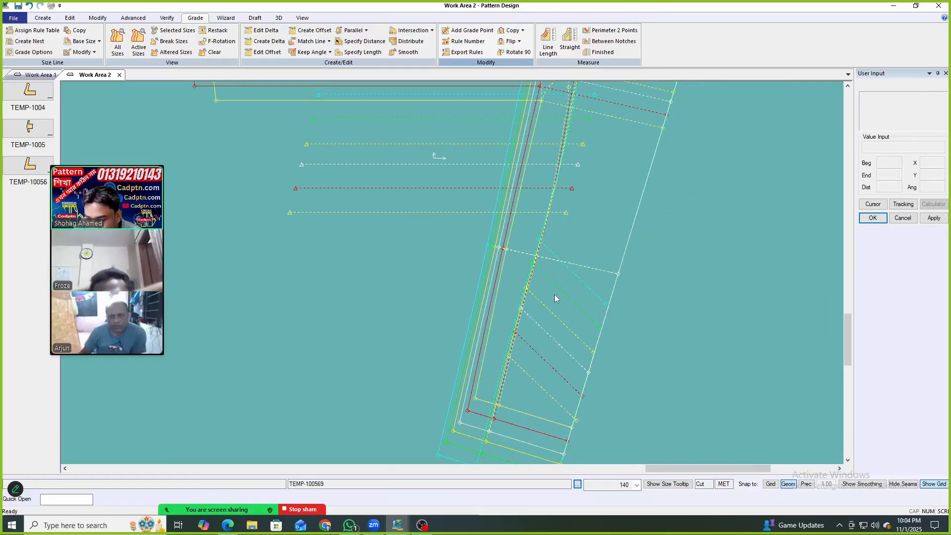
Rotate TEMP-100569 so its dashed mid-sleeve line lies horizontal.
key("r")
left_click(636, 197)
right_click(636, 197)
left_click(648, 203)
left_click(576, 264)
Set Delta X to -0.65 for the grade point at the inner-seam end of TEMP-100569's dashed mid-sleeve line.
key("e")
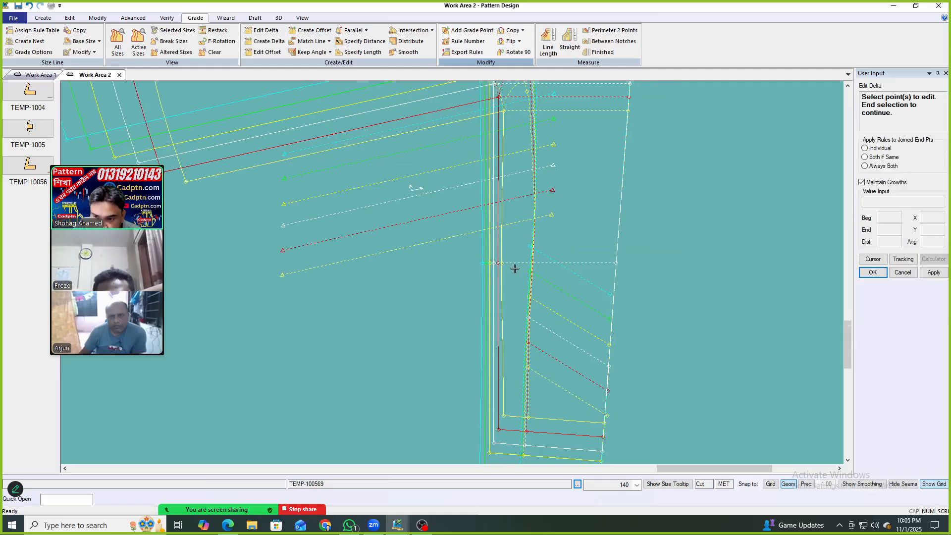
scroll(518, 267, "up", 2)
left_click_drag(522, 242, 388, 283)
right_click(632, 185)
left_click(644, 191)
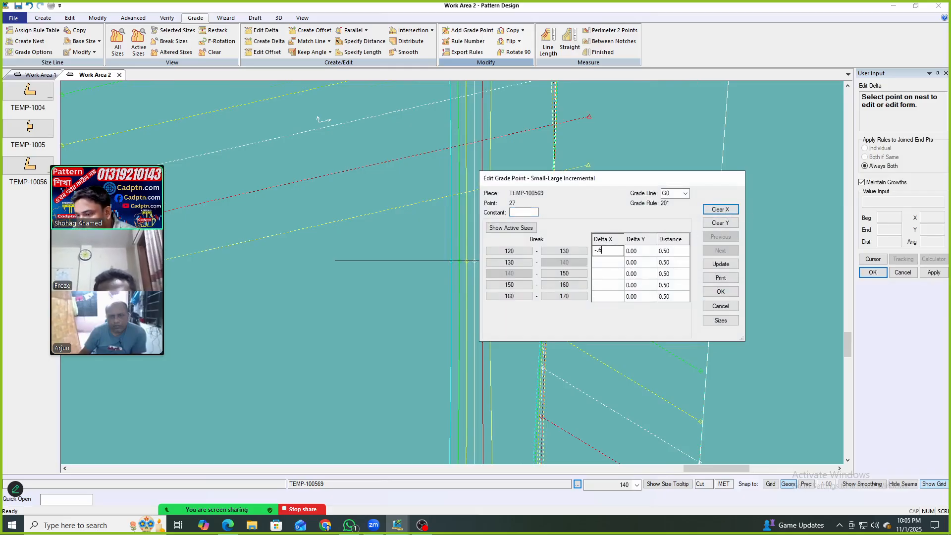
type("-.65")
left_click(721, 264)
left_click(721, 292)
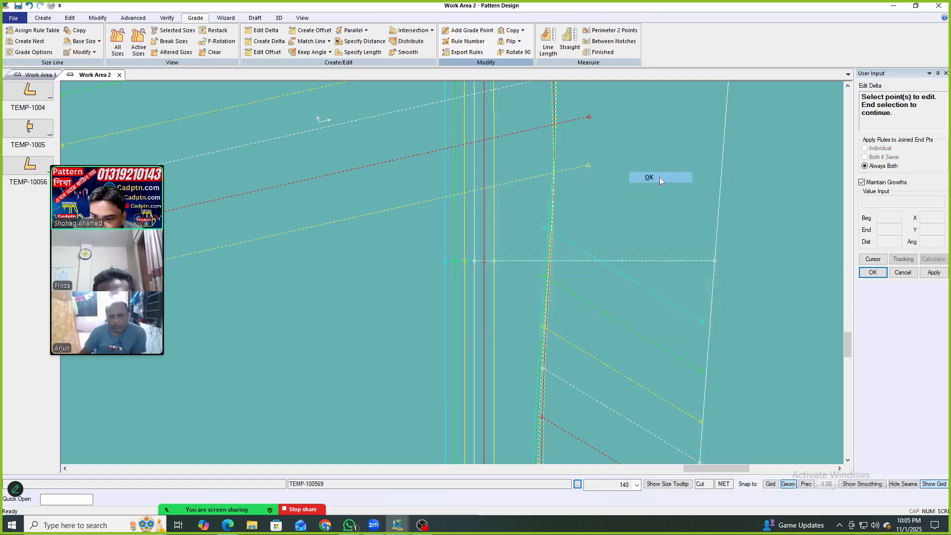
Realign TEMP-100569 to its original horizontal grain orientation.
scroll(580, 317, "down", 4)
left_click(491, 208)
left_click(548, 257)
key("ctrl+r")
left_click(610, 204)
Restack the graded nest of TEMP-100569 on its neckline and inspect the underarm and mid-sleeve grading.
key("m")
left_click(607, 254)
left_click(586, 240)
key("r")
left_click(598, 313)
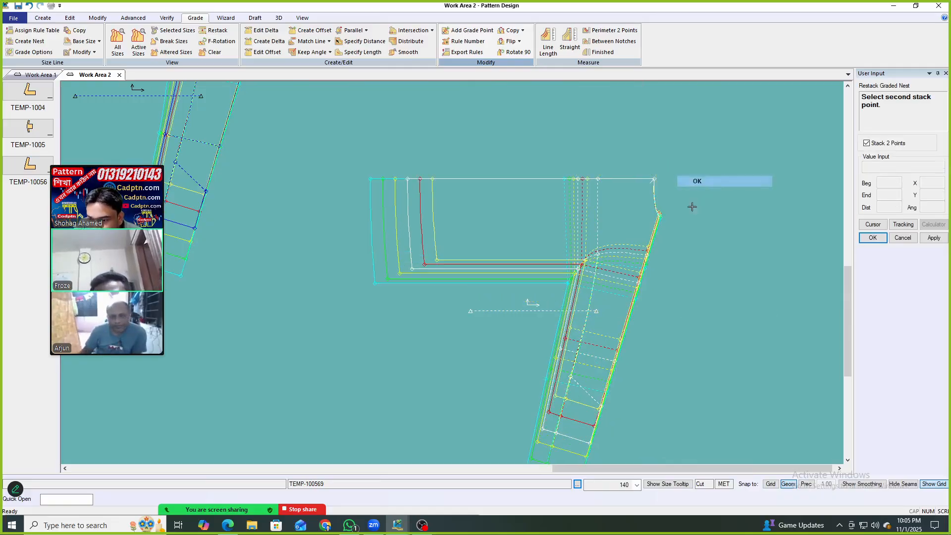
scroll(574, 237, "up", 4)
middle_click_drag(580, 201, 624, 131)
scroll(624, 131, "up", 4)
middle_click_drag(559, 235, 565, 181)
scroll(508, 267, "up", 5)
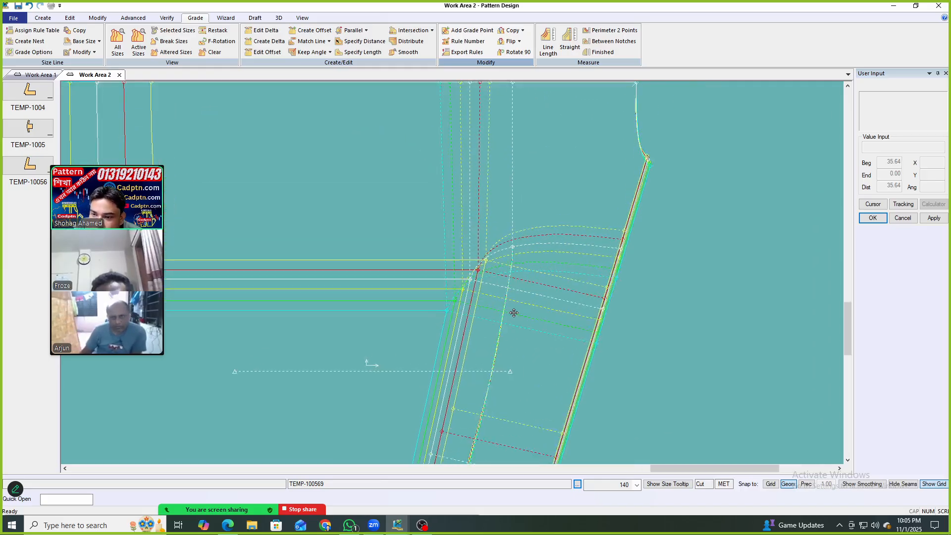
scroll(586, 196, "down", 8)
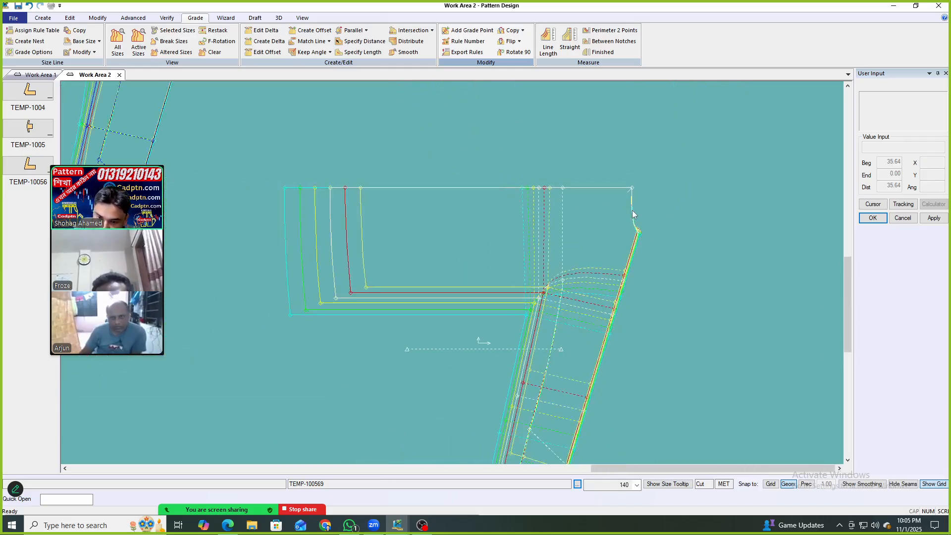
Delete the other graded piece beside TEMP-100569.
left_click(632, 227)
left_click(390, 170)
left_click(439, 227)
key("Delete")
left_click_drag(378, 218, 564, 153)
right_click(564, 153)
left_click(564, 153)
Place TEMP-1004 next to TEMP-100569 and clear the displayed graded nest.
left_click(187, 160)
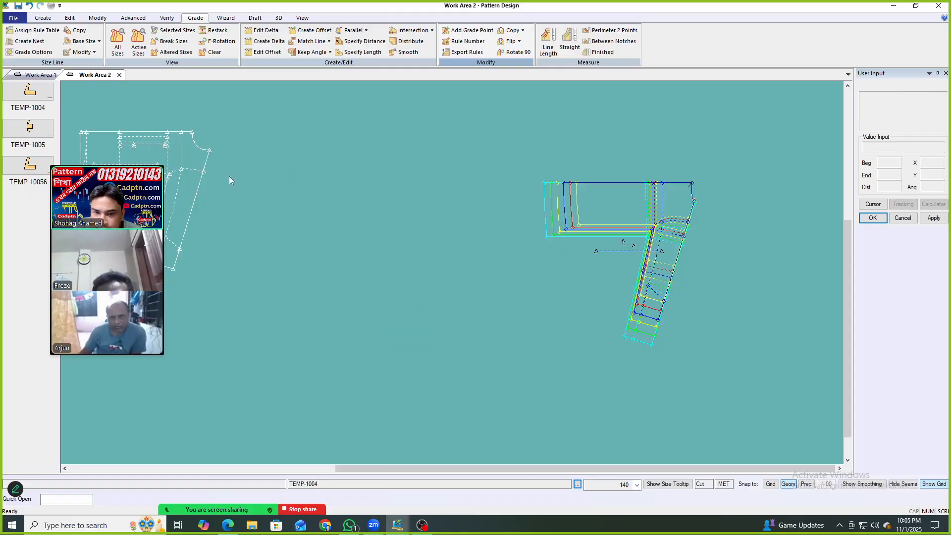
scroll(495, 179, "up", 2)
left_click(490, 206)
left_click(662, 222)
left_click(669, 213)
right_click(703, 136)
left_click(714, 143)
scroll(629, 213, "up", 1)
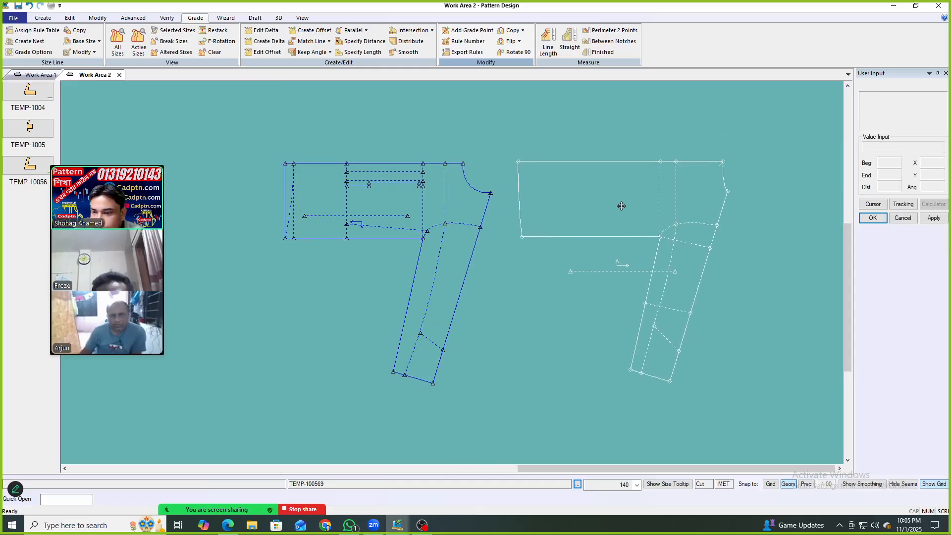
Realign the grain and grade reference line of TEMP-1004 with the Realign Grain/Grade Ref option.
key("r")
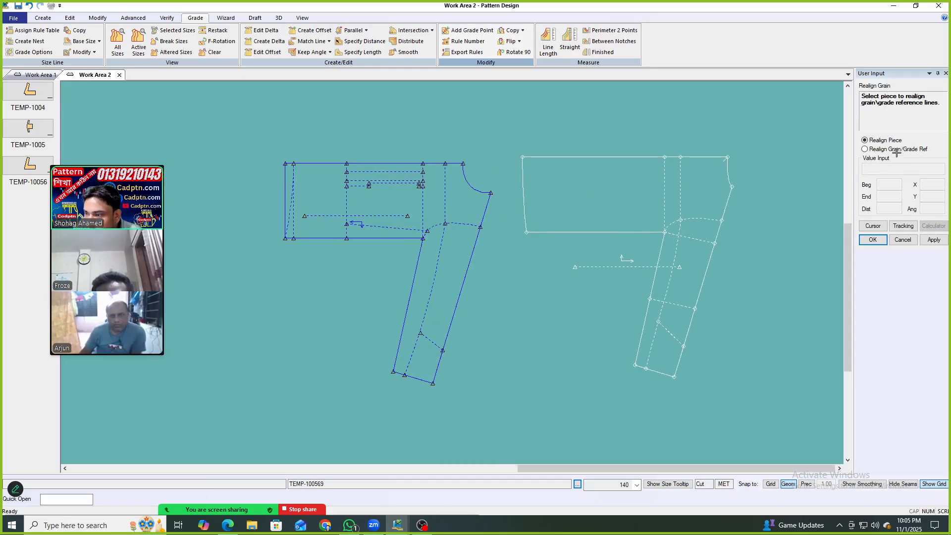
left_click(885, 150)
left_click(400, 221)
right_click(525, 173)
left_click(525, 173)
right_click(569, 156)
left_click(570, 158)
scroll(281, 189, "down", 1)
scroll(310, 202, "down", 1)
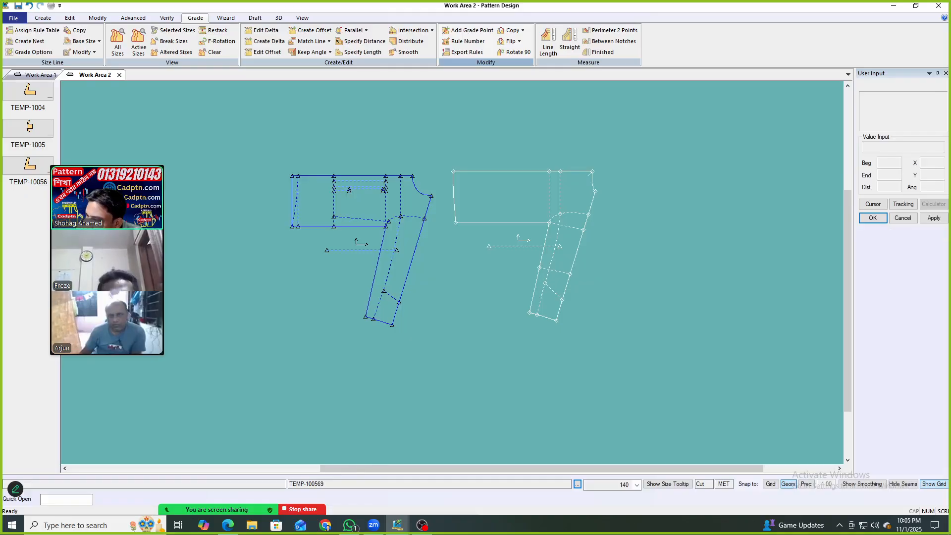
Reposition TEMP-1004 beside TEMP-100569 and display the graded nest with all sizes.
key("F1")
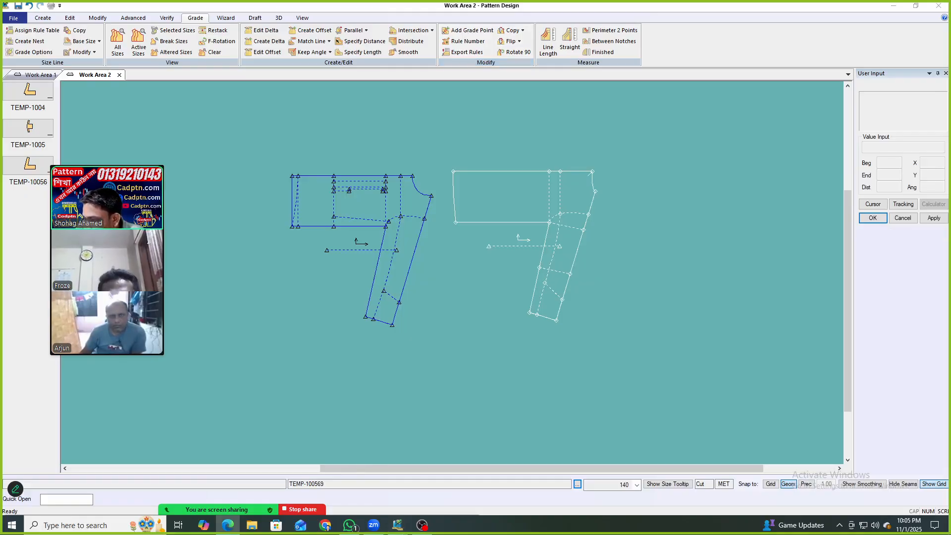
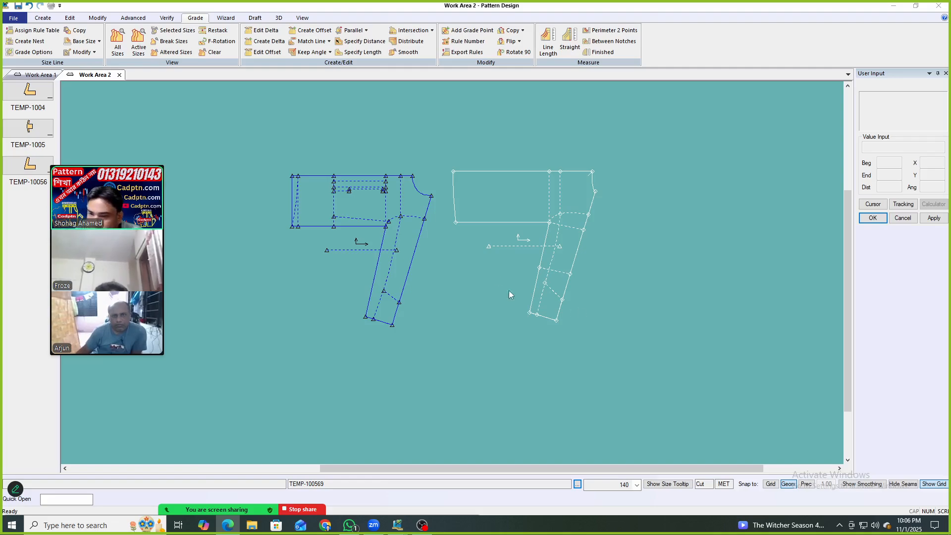
scroll(772, 213, "up", 3)
left_click_drag(368, 195, 455, 208)
scroll(772, 281, "down", 3)
left_click(397, 217)
scroll(399, 218, "up", 3)
left_click(452, 218)
key("n")
left_click(575, 240)
left_click(458, 230)
right_click(650, 129)
left_click(650, 128)
right_click(650, 128)
left_click(650, 129)
scroll(607, 204, "up", 2)
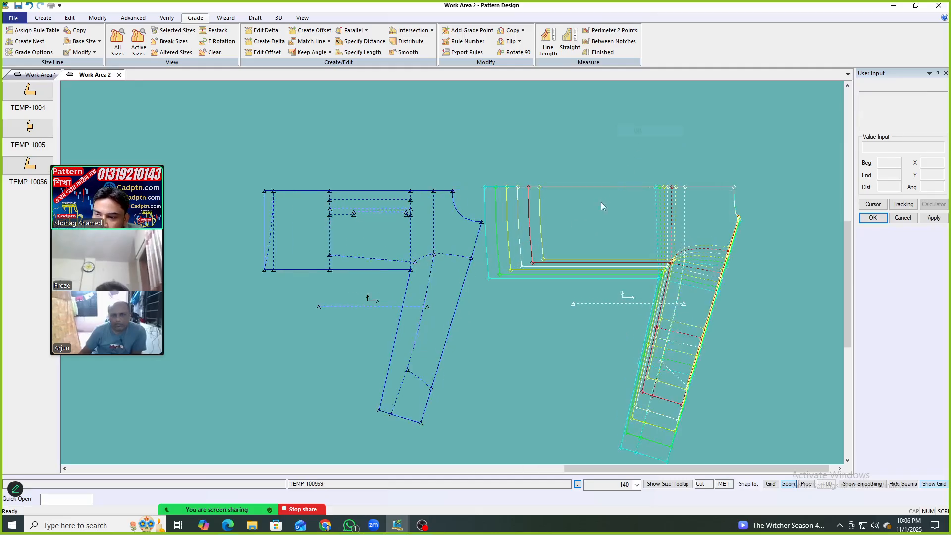
Try to copy the nest rule from TEMP-100569's upper body-hem corner to the matching hem points of TEMP-1004.
left_click_drag(370, 237, 374, 229)
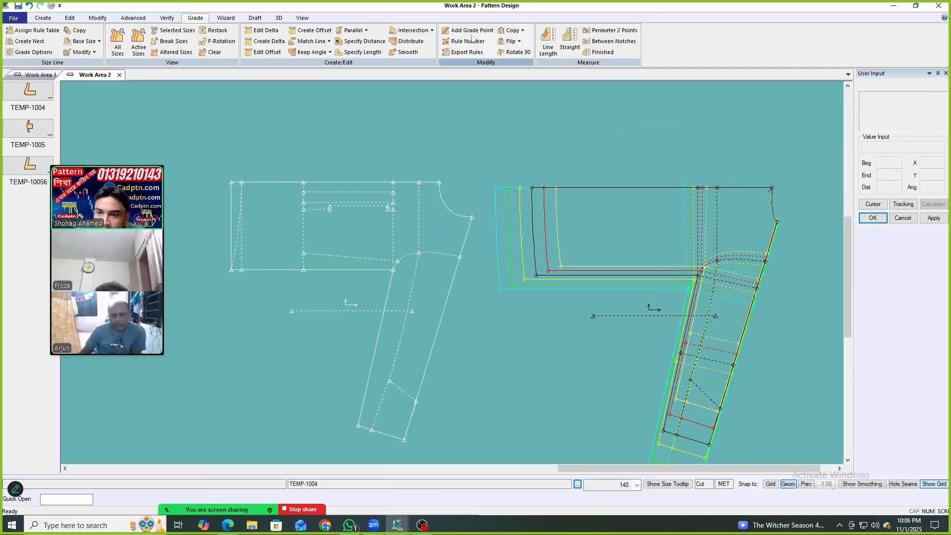
left_click(522, 30)
left_click(518, 95)
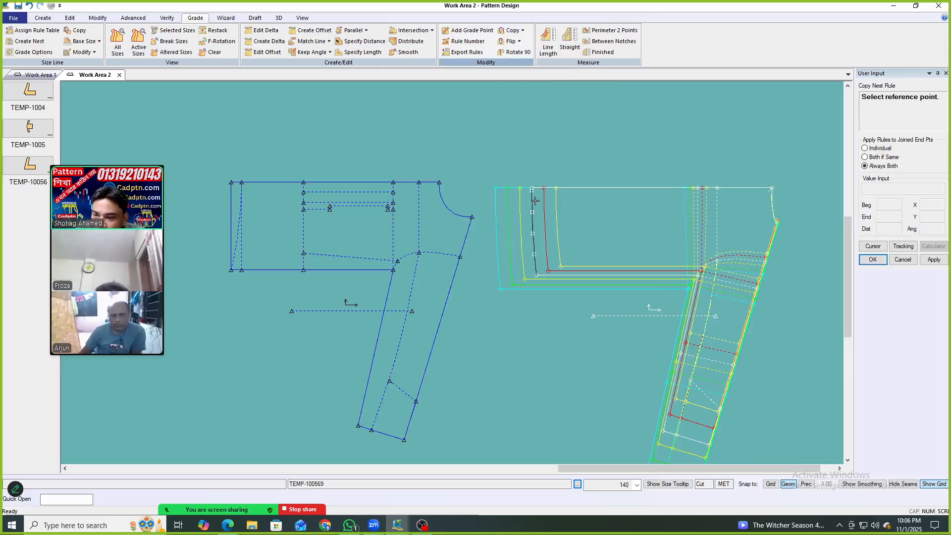
left_click(533, 187)
scroll(534, 187, "down", 1)
scroll(270, 183, "up", 3)
scroll(230, 170, "up", 3)
left_click_drag(222, 161, 301, 199)
right_click(395, 162)
scroll(300, 191, "down", 1)
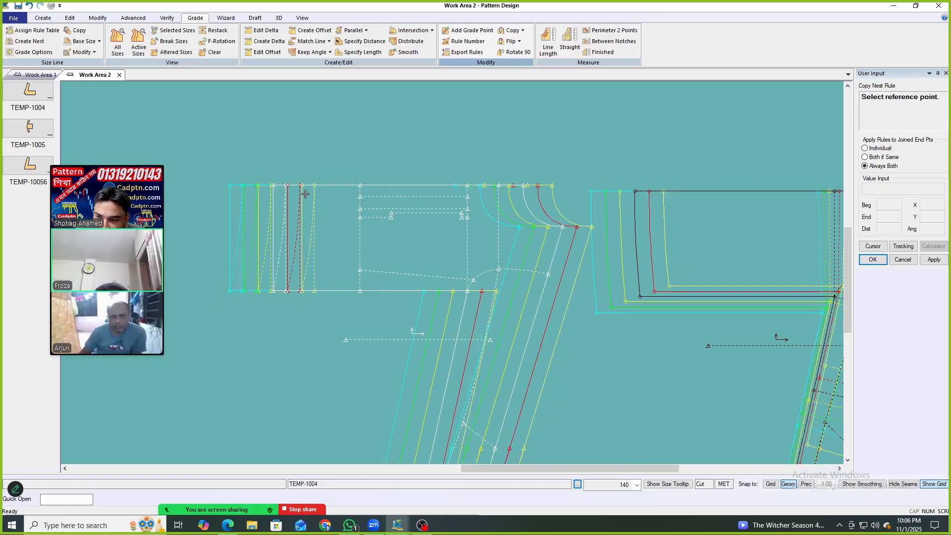
right_click(445, 131)
left_click(475, 140)
scroll(519, 163, "down", 2)
Undo the nest rule copied to TEMP-1004.
key("ctrl+z")
scroll(433, 209, "down", 1)
scroll(426, 210, "up", 2)
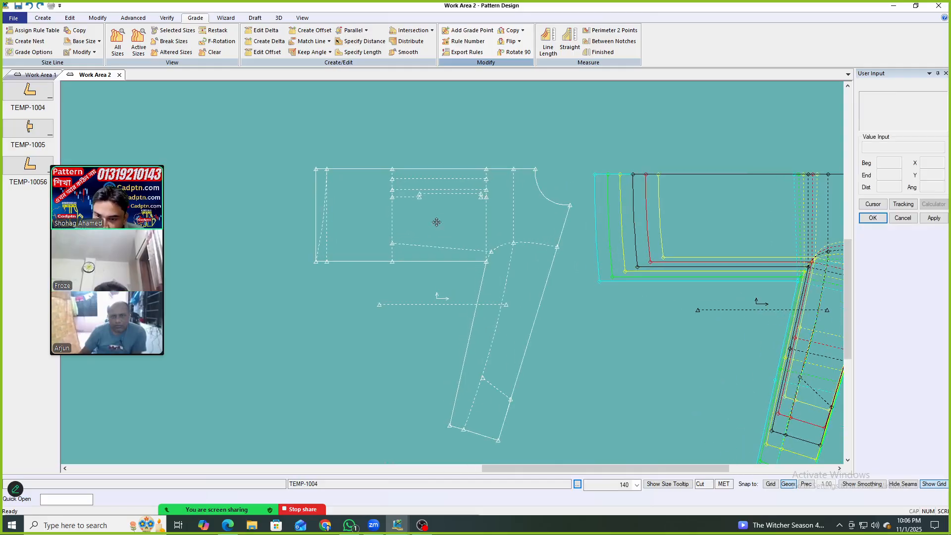
Add grade points on TEMP-1004 at the body-hem corners and the ends of the two nearest vertical dashed lines.
left_click_drag(425, 210, 425, 208)
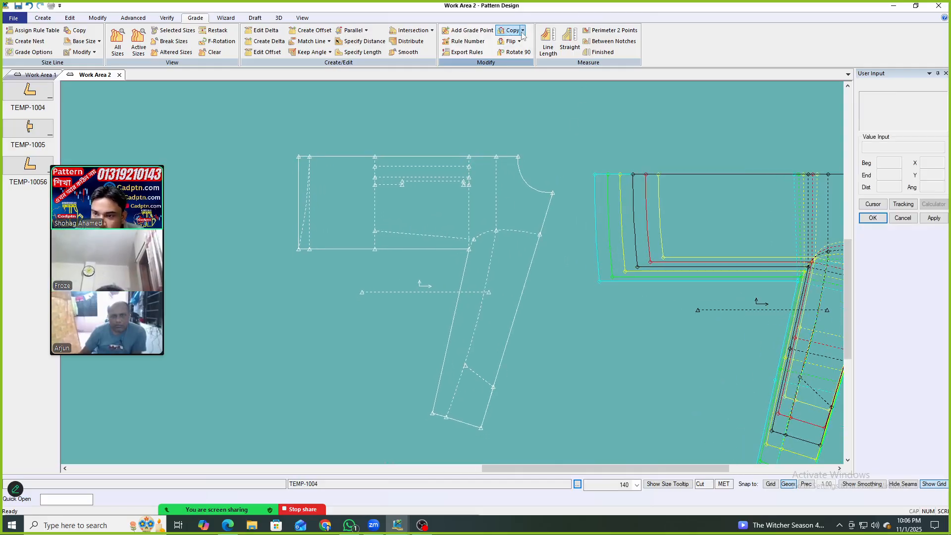
left_click(468, 30)
scroll(297, 195, "up", 1)
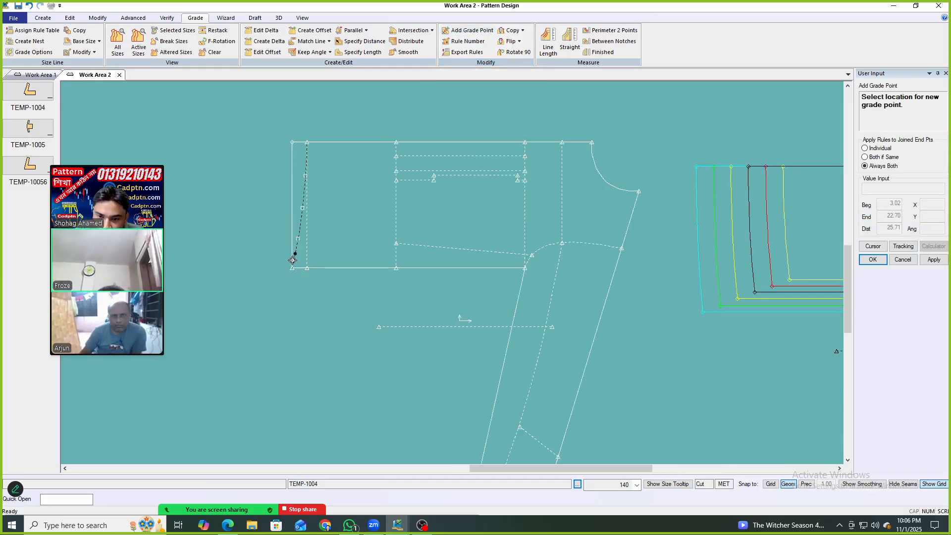
scroll(293, 275, "up", 1)
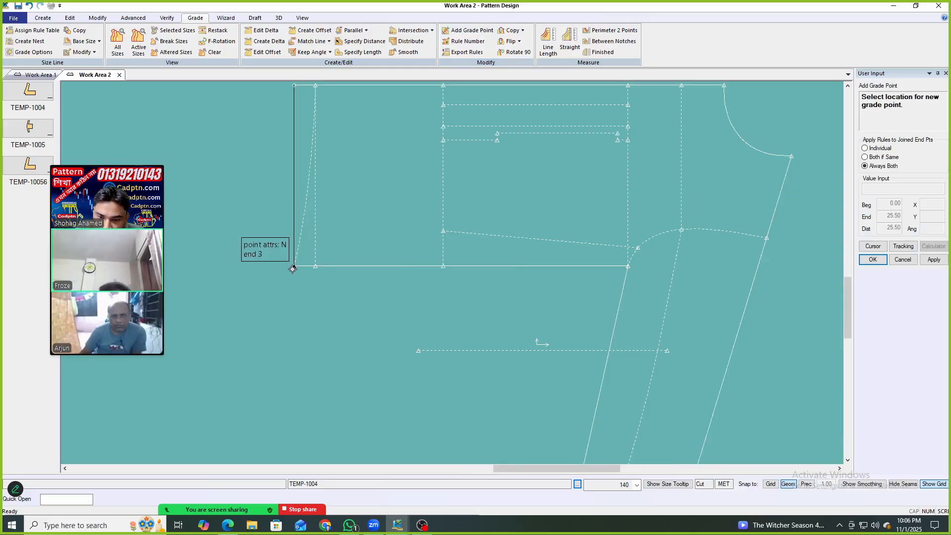
left_click(313, 263)
scroll(311, 265, "down", 1)
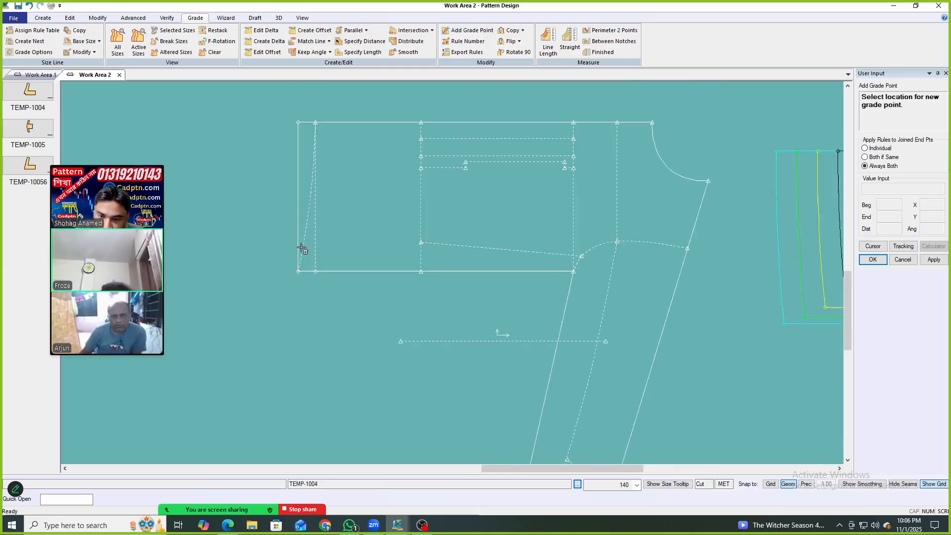
scroll(299, 118, "up", 3)
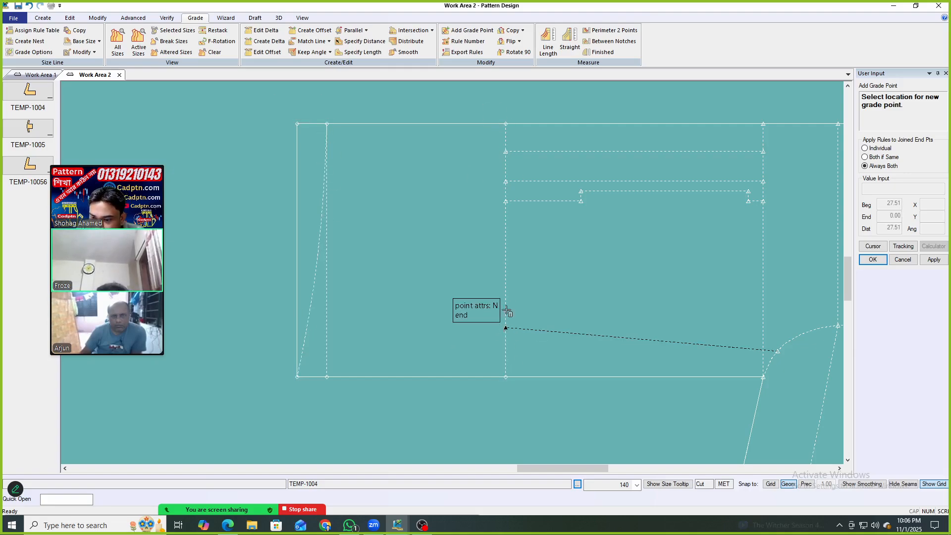
Add grade points at the hem-side ends of TEMP-1004's horizontal and slanted dashed lines.
left_click(505, 330)
scroll(318, 270, "down", 1)
scroll(424, 216, "up", 3)
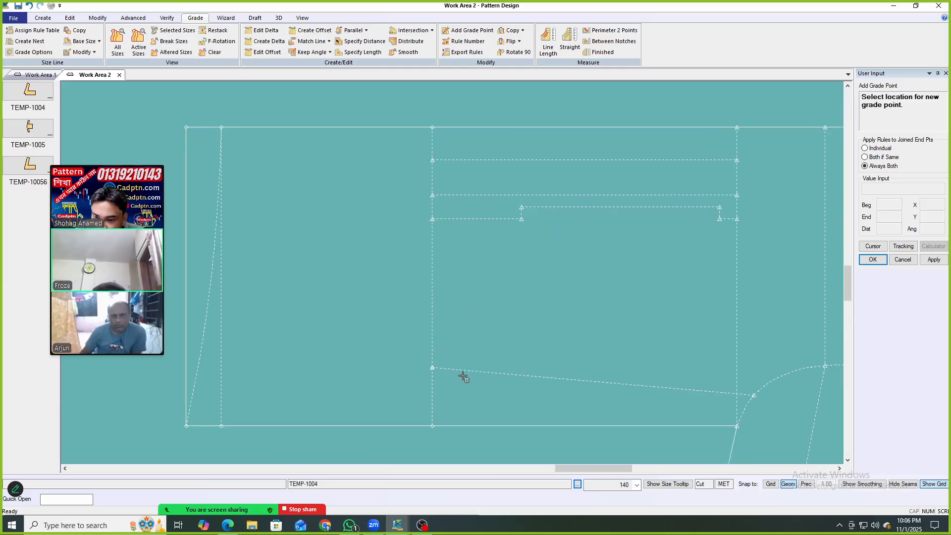
scroll(445, 185, "up", 3)
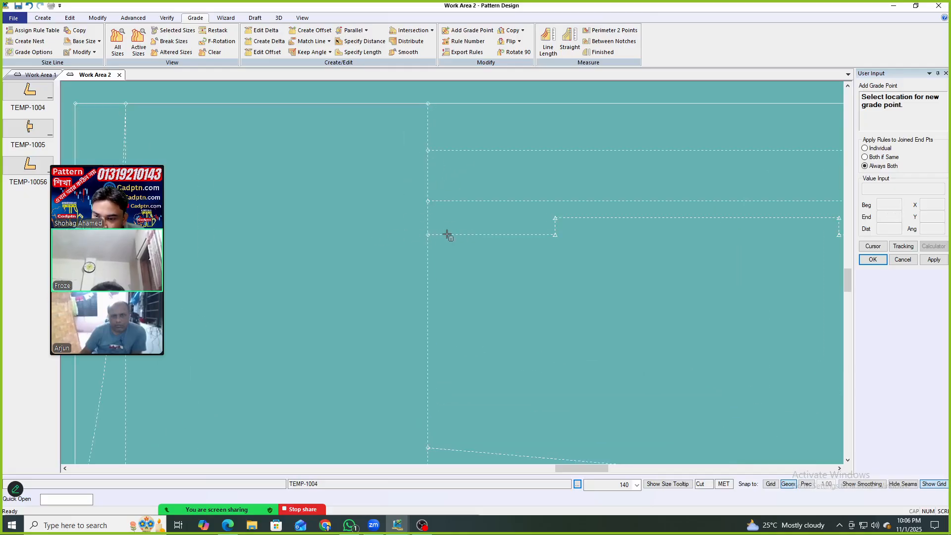
Add grade points at the corners of TEMP-1004's stepped dashed line and the neck-side ends of its horizontal dashed lines.
scroll(554, 234, "up", 2)
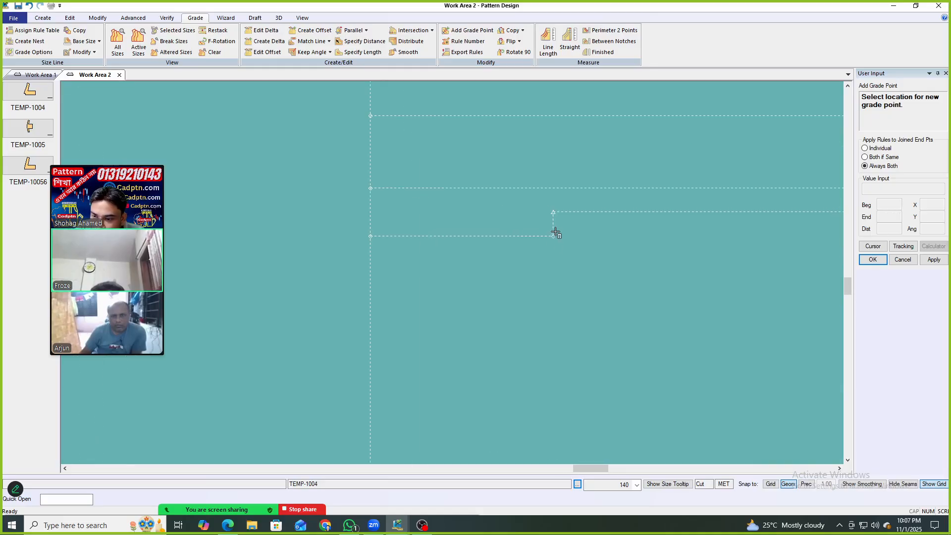
scroll(384, 208, "down", 1)
scroll(311, 189, "down", 2)
scroll(533, 201, "up", 3)
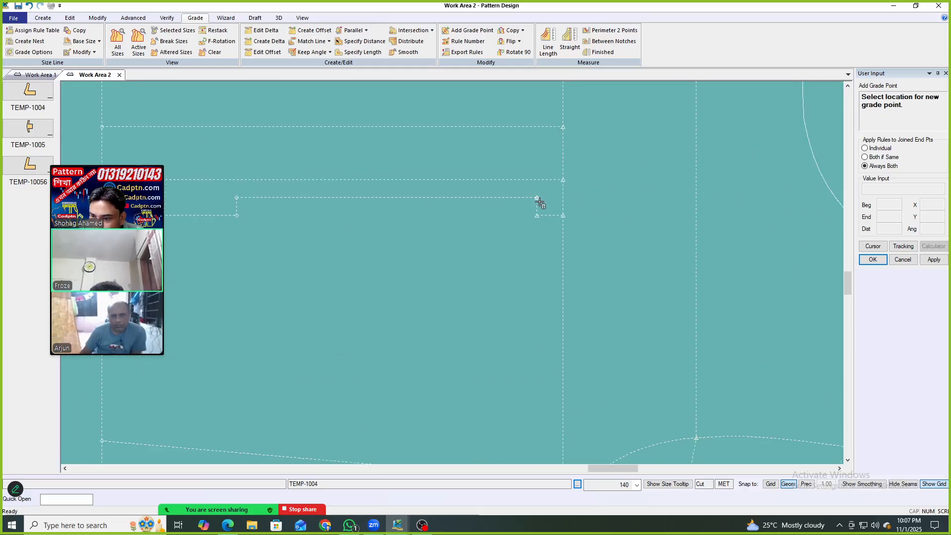
left_click(537, 198)
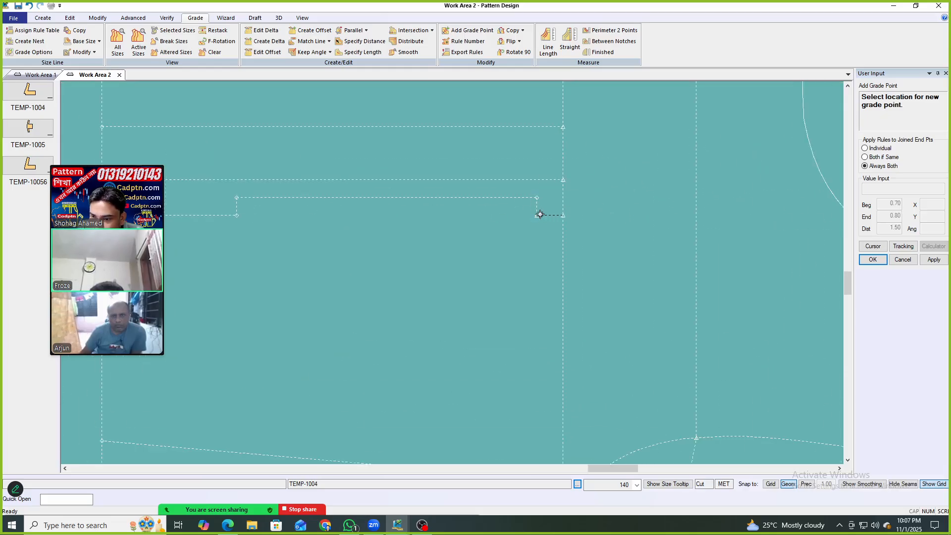
scroll(576, 314, "down", 1)
scroll(576, 314, "down", 1)
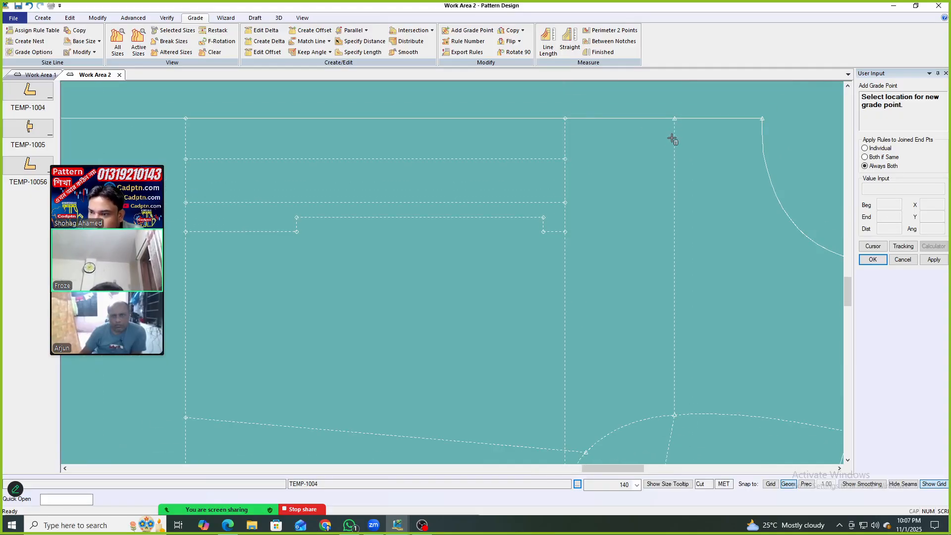
Add grade points on TEMP-1004 at both neckline ends and the upper end of the vertical dashed line nearest the neck.
scroll(395, 127, "down", 3)
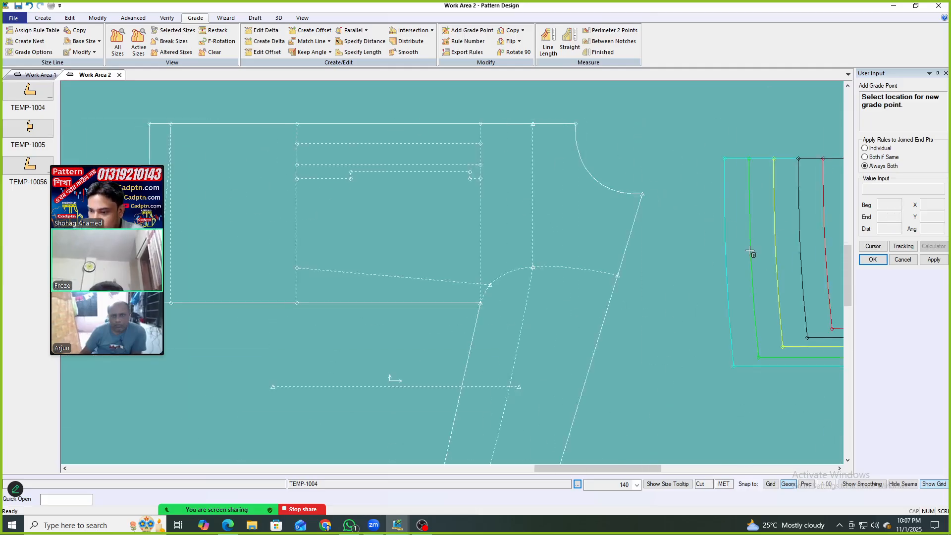
scroll(698, 214, "up", 3)
left_click(614, 179)
scroll(668, 208, "down", 3)
scroll(429, 304, "up", 4)
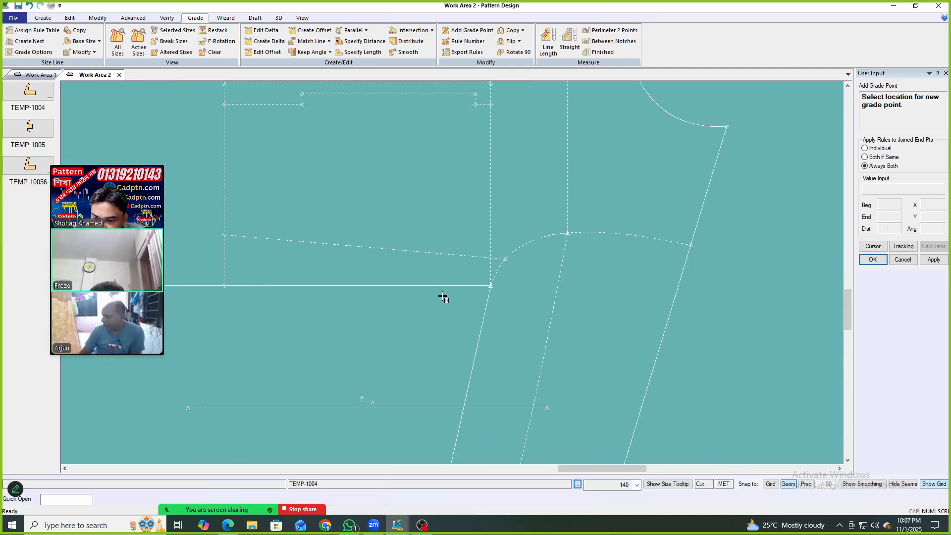
Add grade points on TEMP-1004 at the underarm corner and the sleeve-hem end of the mid-sleeve dashed line.
scroll(490, 288, "up", 1)
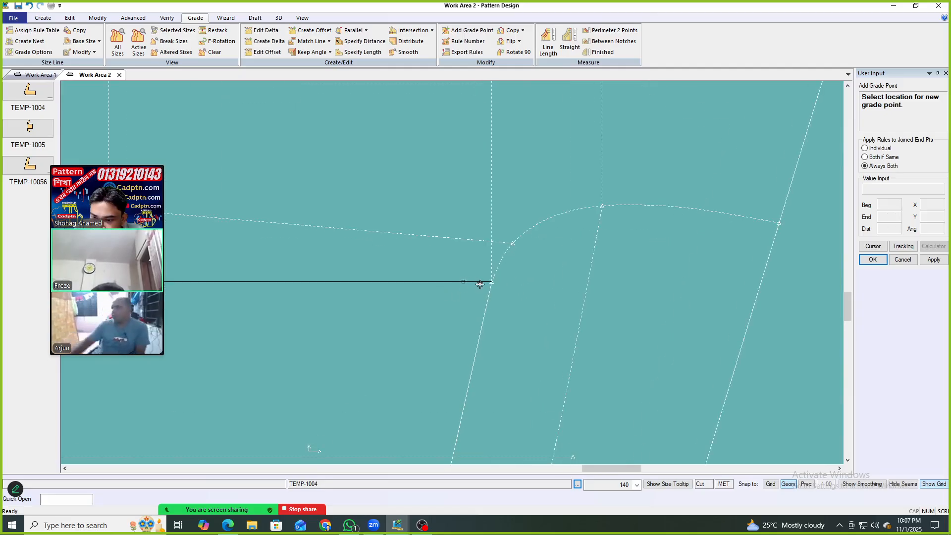
left_click(491, 282)
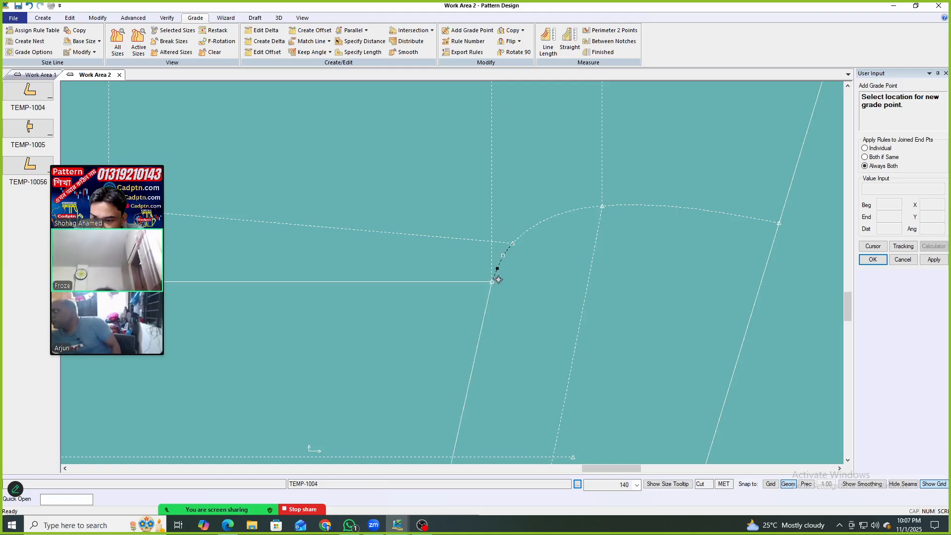
scroll(557, 187, "up", 2)
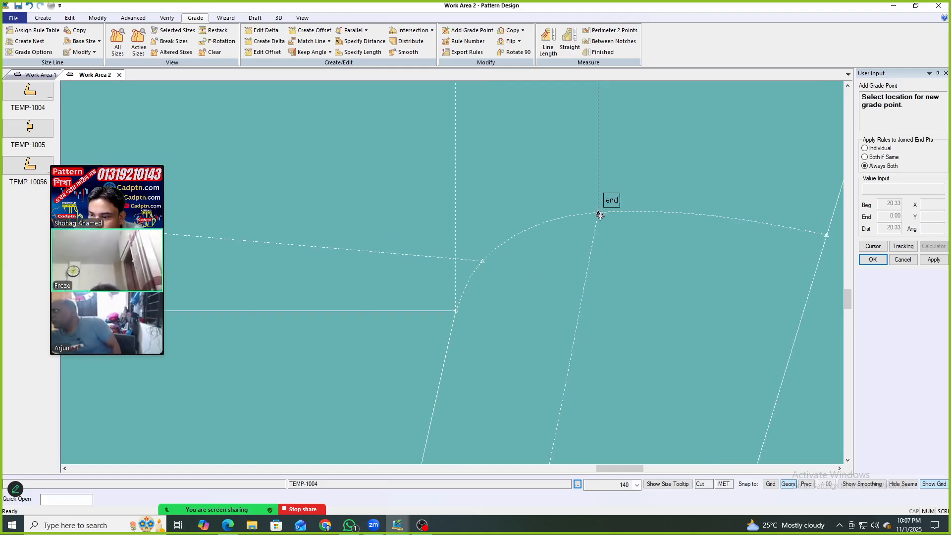
scroll(381, 193, "down", 2)
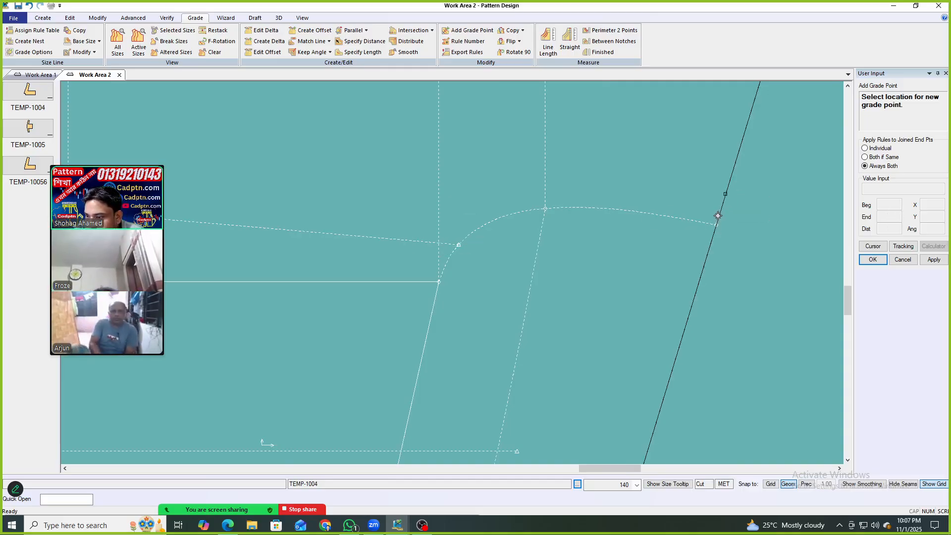
scroll(624, 182, "down", 5)
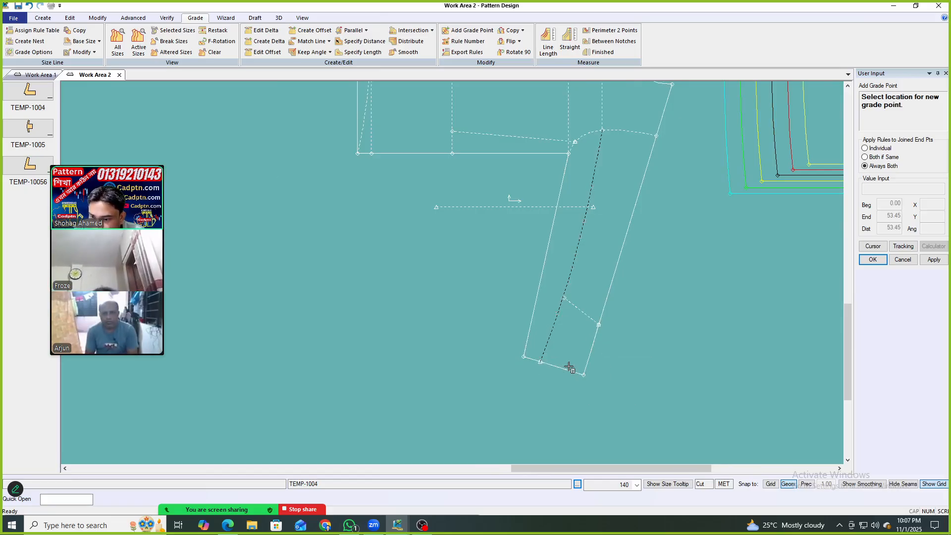
left_click(537, 363)
scroll(477, 387, "down", 3)
scroll(586, 201, "up", 3)
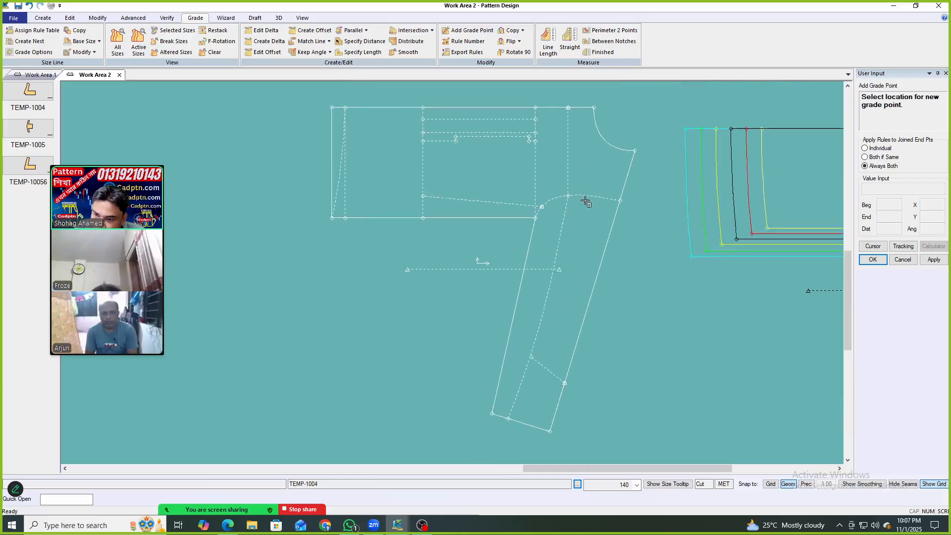
Check TEMP-1004's outline and internal lines for missing grade points and finish adding grade points.
scroll(587, 202, "up", 1)
scroll(488, 342, "down", 2)
scroll(563, 144, "up", 1)
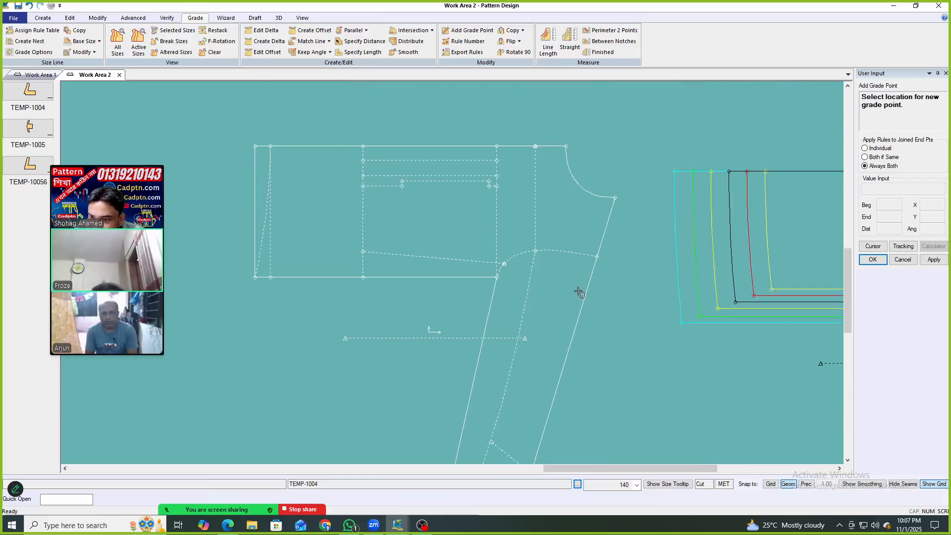
scroll(528, 161, "up", 2)
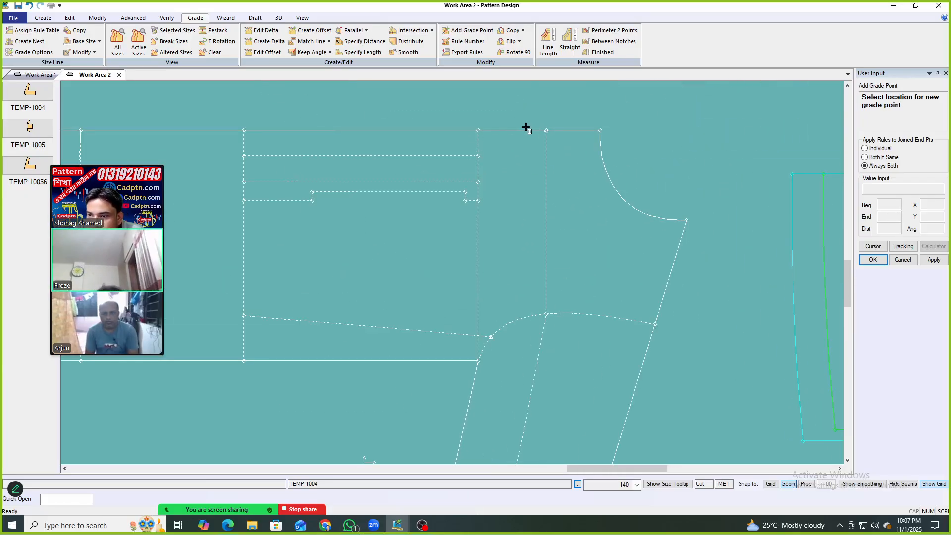
scroll(550, 129, "down", 1)
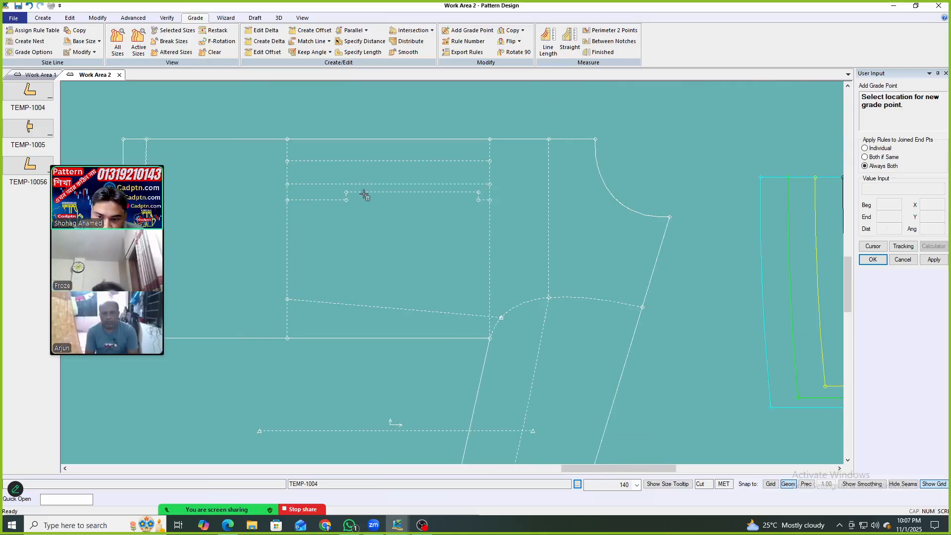
scroll(478, 173, "down", 3)
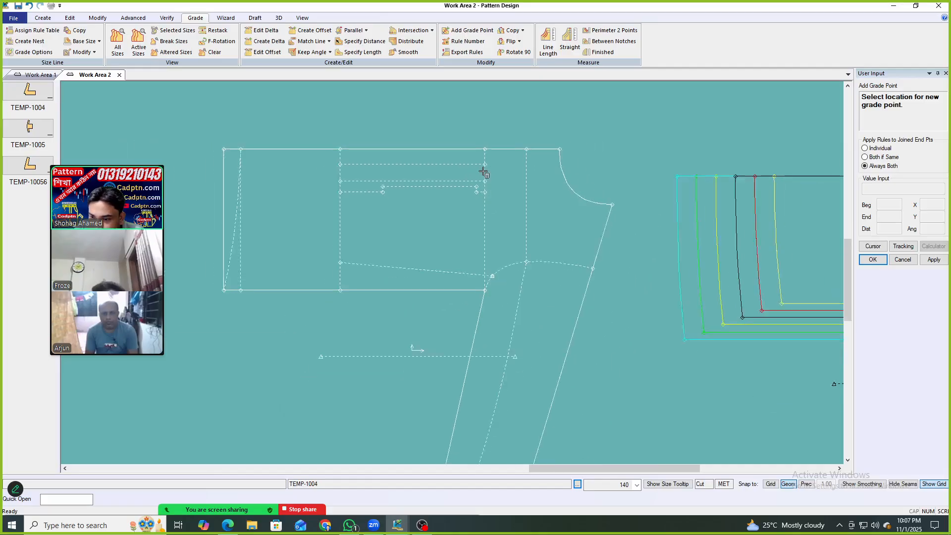
scroll(359, 171, "down", 3)
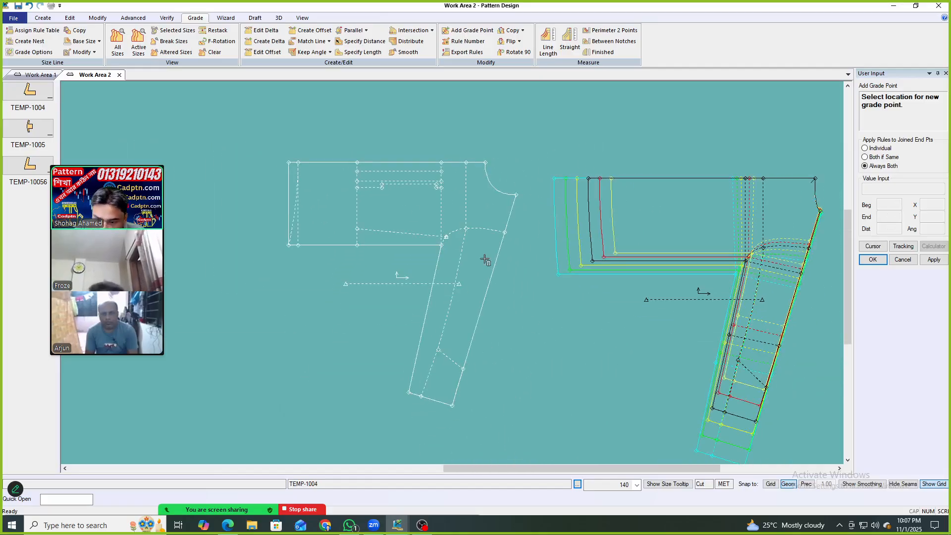
right_click(473, 198)
left_click(488, 205)
Reposition TEMP-1004 and the graded TEMP-100569 side by side in the work area.
scroll(487, 230, "up", 1)
left_click_drag(496, 246, 481, 243)
left_click_drag(672, 186, 656, 174)
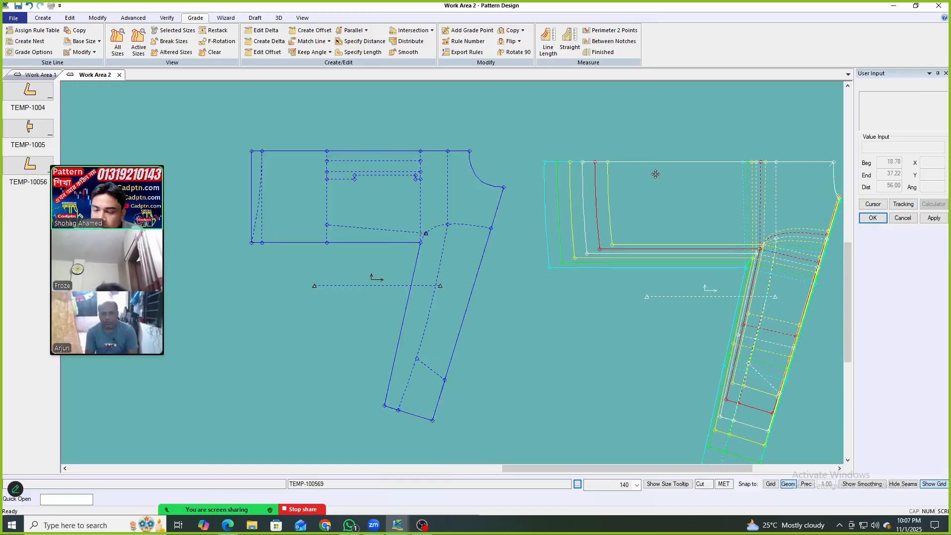
scroll(354, 150, "up", 1)
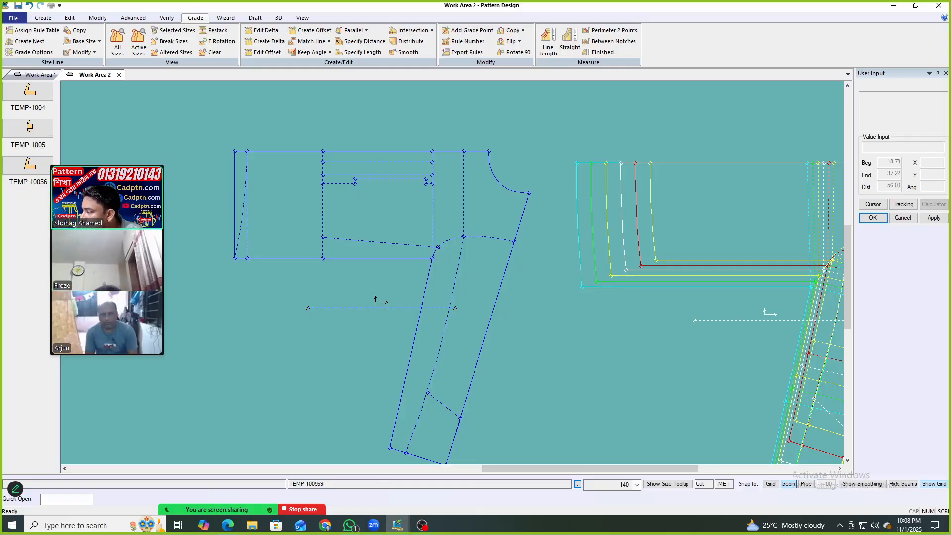
left_click(424, 204)
left_click(437, 207)
scroll(415, 210, "down", 1)
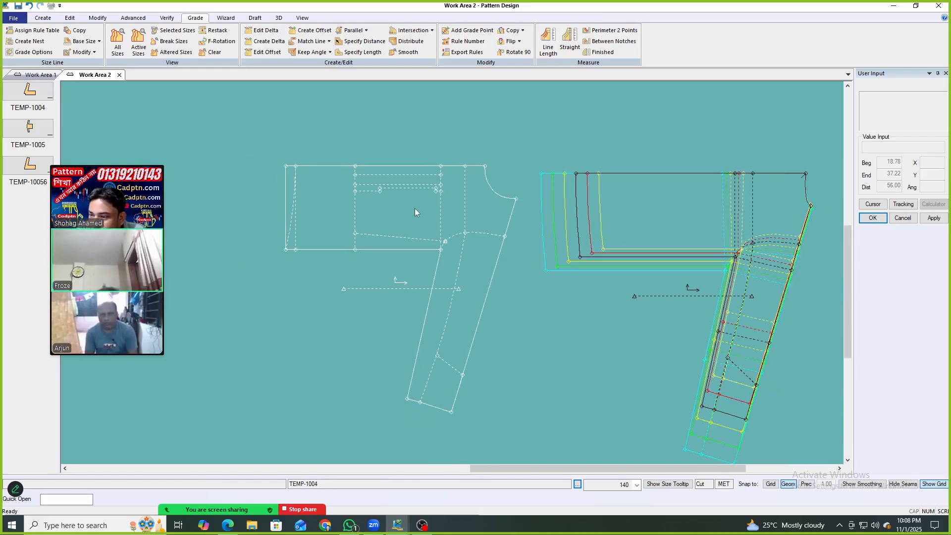
left_click_drag(411, 210, 400, 221)
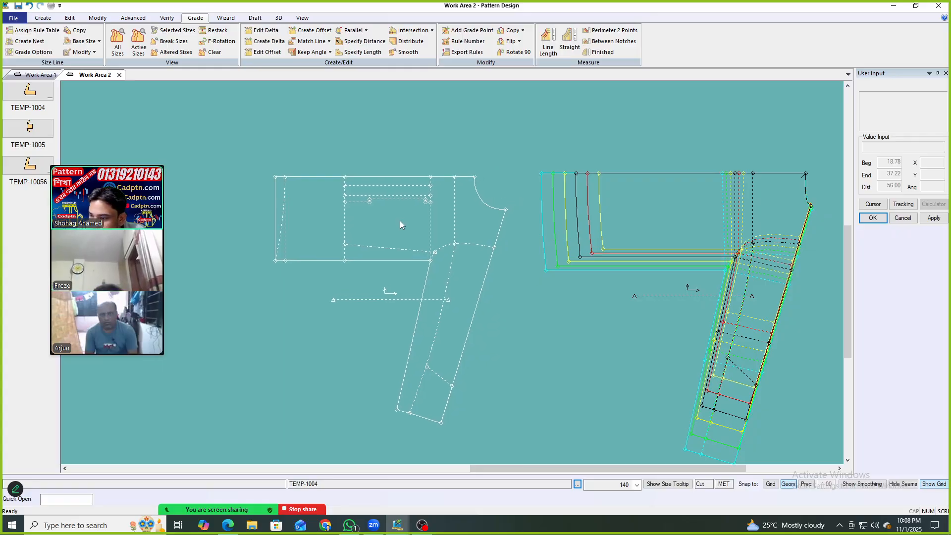
left_click_drag(627, 202, 624, 201)
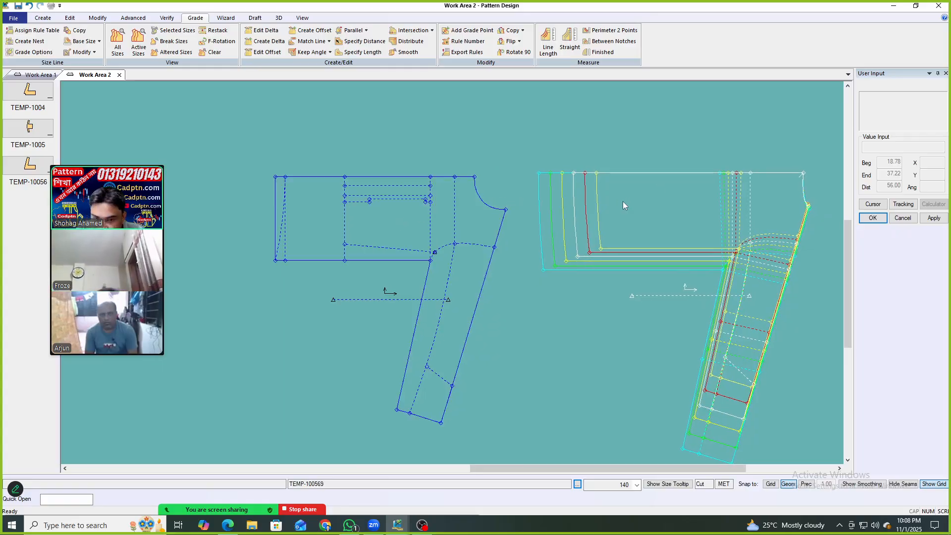
Copy the nest rule from TEMP-100569's upper body-hem corner to TEMP-1004's matching corner and the adjacent dashed-line end.
left_click(515, 30)
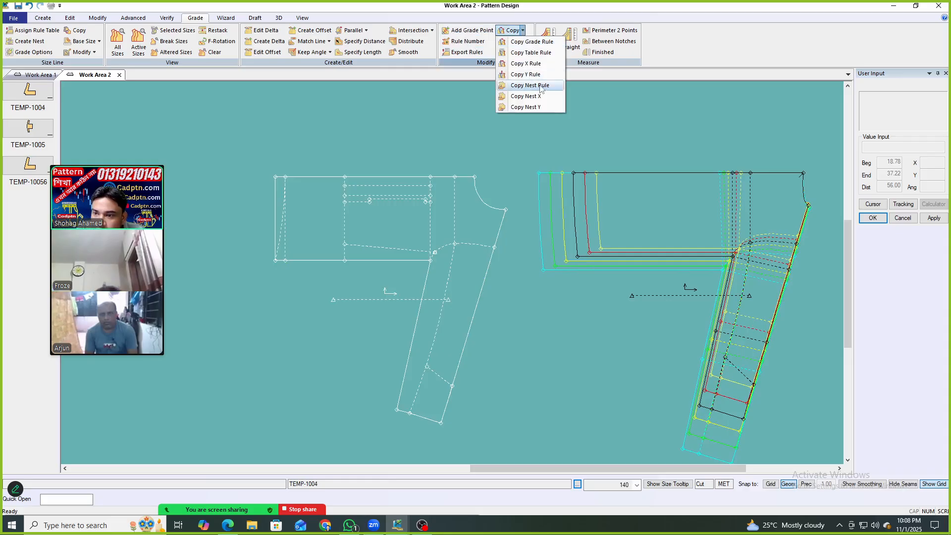
left_click(535, 87)
left_click(576, 171)
left_click_drag(251, 157, 292, 187)
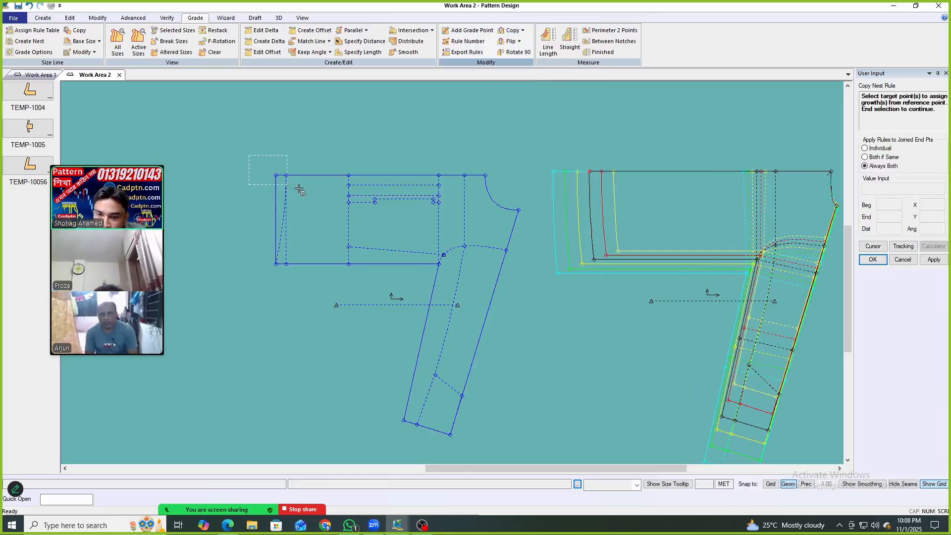
right_click(484, 115)
left_click(484, 115)
Copy the nest rule from TEMP-100569's lower body-hem corner to the matching hem points on TEMP-1004.
left_click(594, 260)
scroll(319, 300, "up", 2)
left_click_drag(248, 282, 286, 245)
right_click(544, 140)
left_click(543, 141)
Copy the nest rule from TEMP-100569's underarm corner to the underarm points of TEMP-1004.
scroll(389, 133, "down", 3)
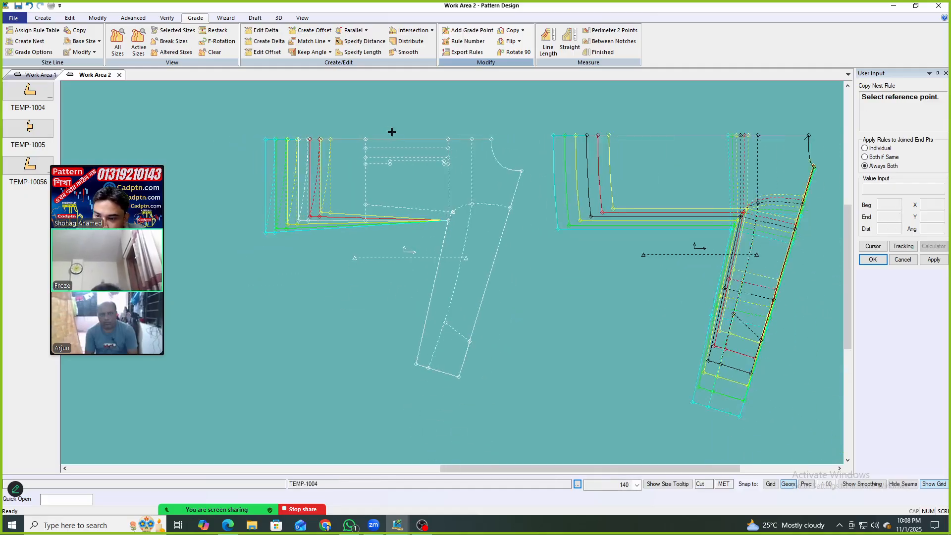
left_click(724, 208)
scroll(480, 221, "up", 1)
scroll(481, 220, "up", 4)
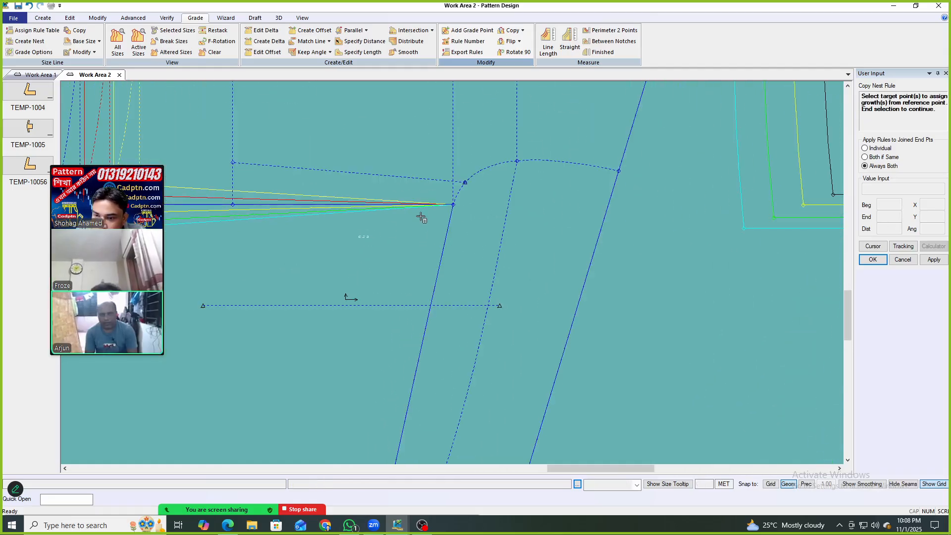
right_click(563, 149)
left_click(566, 152)
scroll(418, 156, "down", 4)
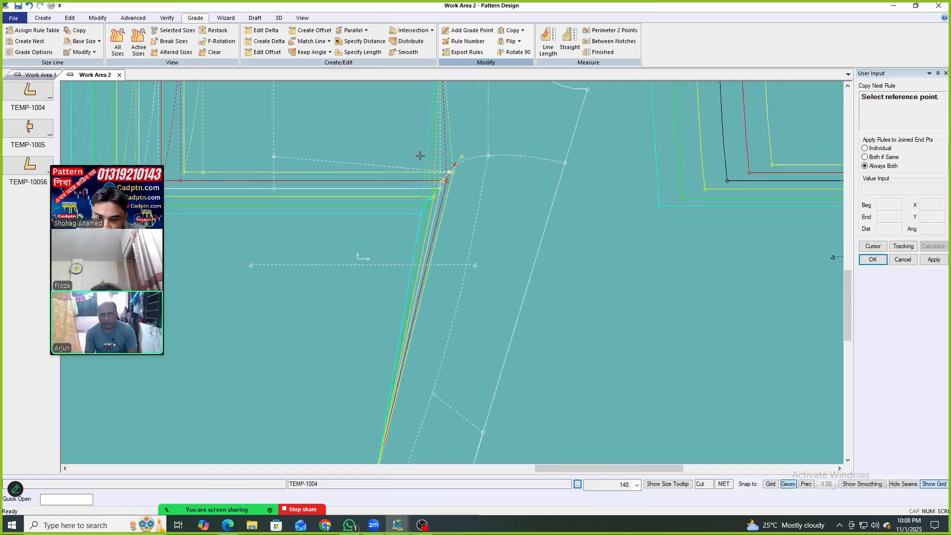
Copy the nest rule from TEMP-100569's underarm-side sleeve-hem corner to the same corner of TEMP-1004.
left_click(717, 349)
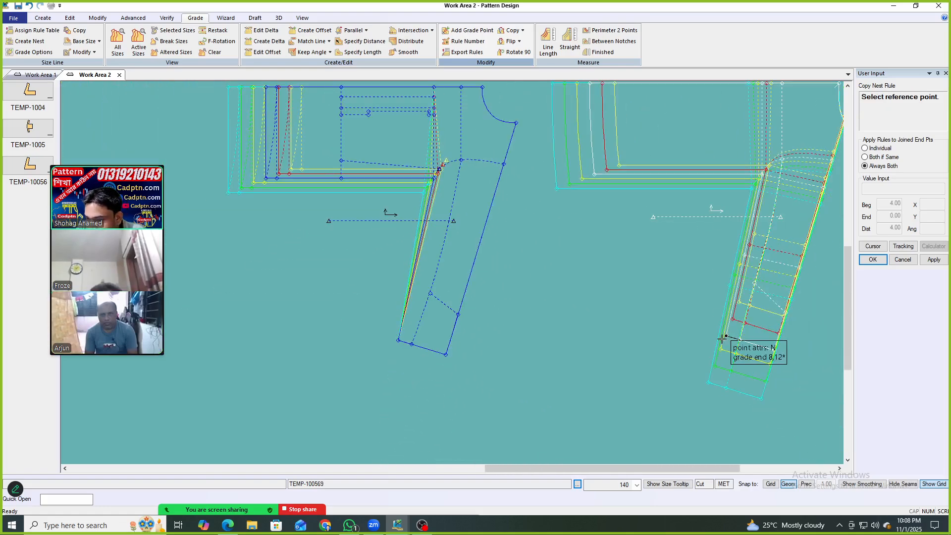
scroll(328, 364, "up", 1)
left_click_drag(328, 361, 411, 313)
right_click(551, 215)
left_click(552, 218)
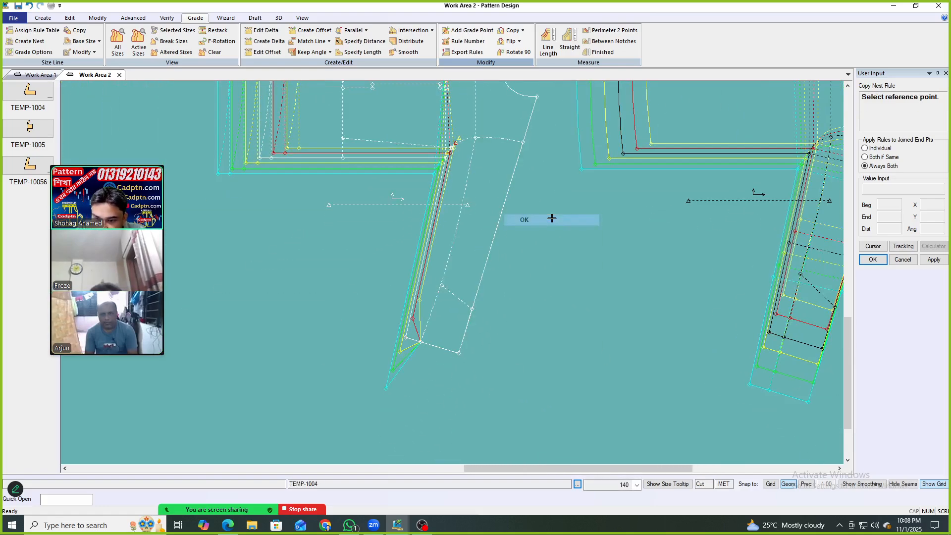
Copy the nest rule from TEMP-100569's outer sleeve-hem corner to the same corner of TEMP-1004.
scroll(308, 266, "down", 2)
scroll(679, 333, "up", 1)
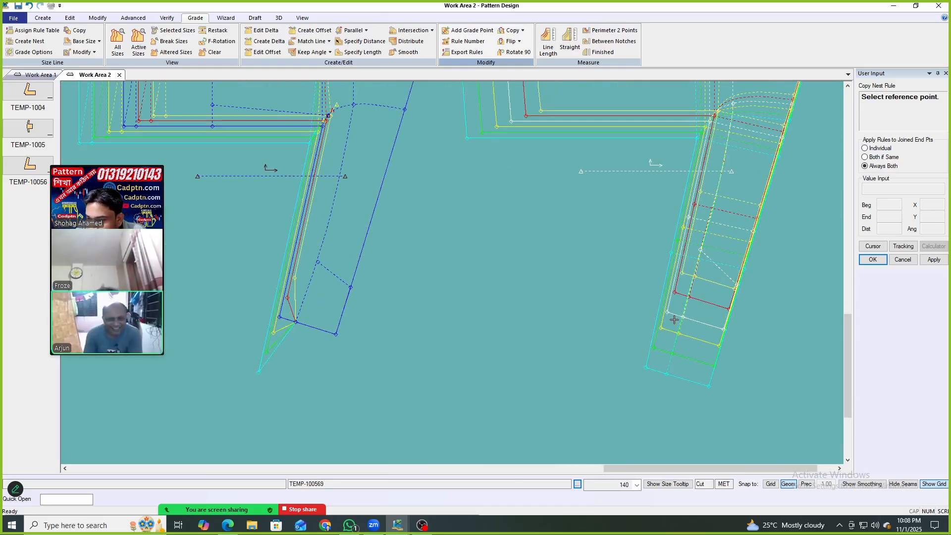
left_click(724, 329)
scroll(324, 396, "up", 1)
left_click_drag(317, 357, 419, 287)
right_click(476, 224)
left_click(499, 231)
Copy the nest rule from the sleeve-hem end of TEMP-100569's mid-sleeve dashed line to the matching point on TEMP-1004.
scroll(514, 258, "down", 1)
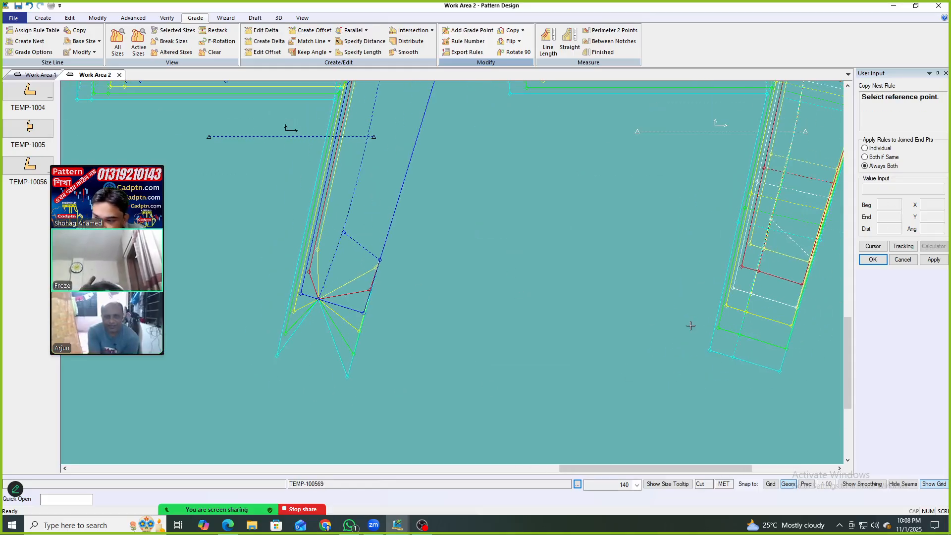
left_click(752, 294)
left_click_drag(299, 355, 337, 276)
right_click(390, 203)
left_click(437, 210)
scroll(308, 361, "down", 4)
scroll(357, 87, "up", 4)
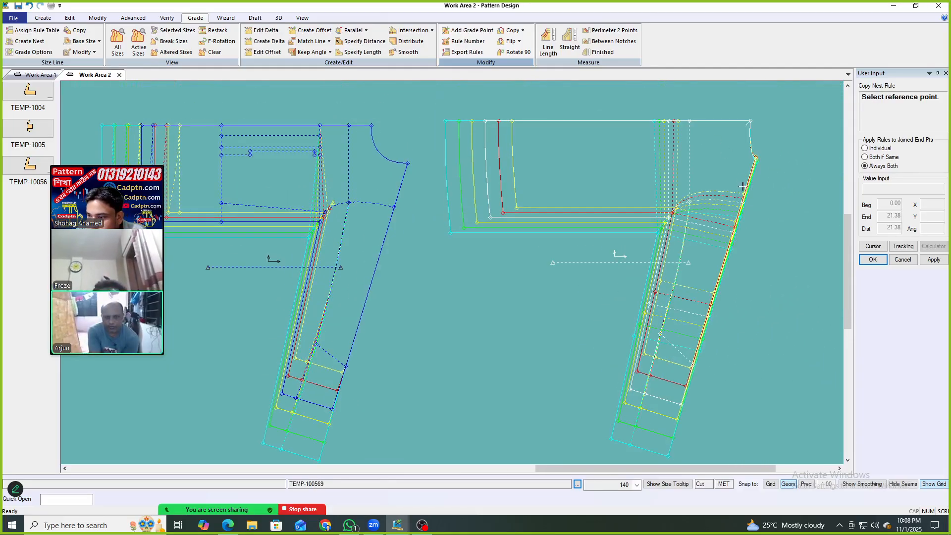
Copy the nest rule from the outer end of TEMP-100569's curved armhole line to TEMP-1004's matching curve end.
left_click(741, 187)
scroll(445, 193, "up", 5)
left_click_drag(424, 202, 424, 203)
right_click(571, 154)
left_click(622, 160)
scroll(425, 255, "down", 2)
right_click(417, 168)
left_click(438, 173)
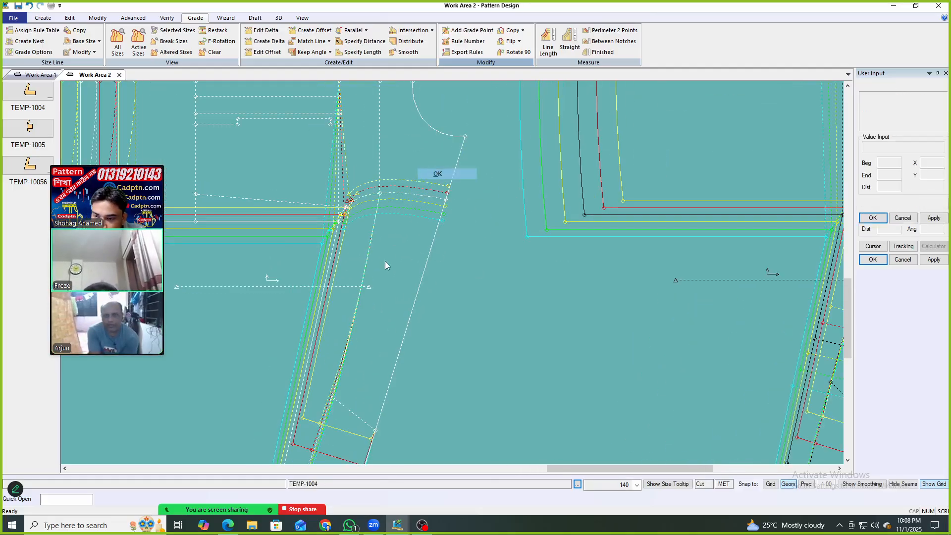
Add a point on TEMP-1004's outer sleeve seam where the curved armhole line meets it.
left_click_drag(369, 250, 361, 251)
key("s")
right_click(301, 225)
left_click(355, 293)
left_click(426, 198)
left_click(433, 210)
right_click(385, 208)
left_click(402, 213)
scroll(325, 240, "down", 1)
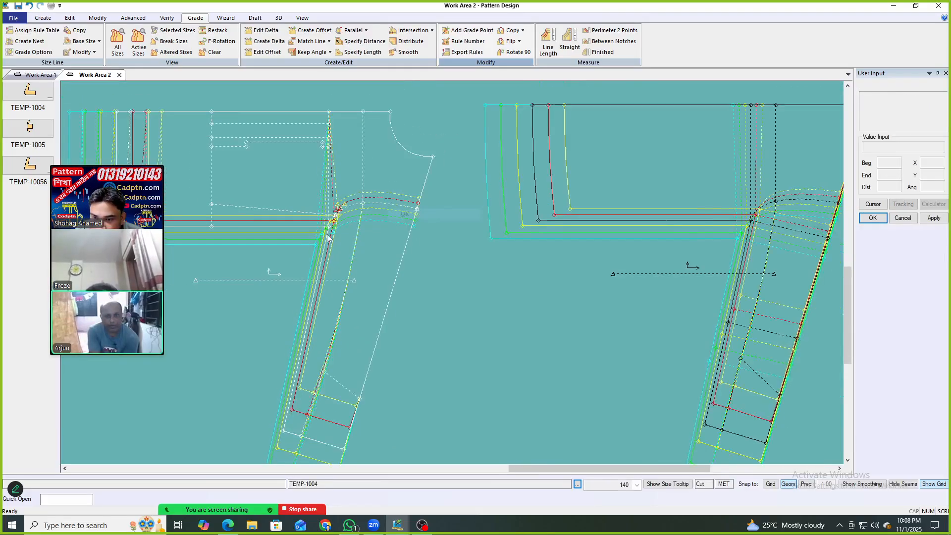
Copy TEMP-100569's nest rule at the armhole curve's outer end to the outer sleeve seam point on TEMP-1004.
scroll(325, 244, "down", 1)
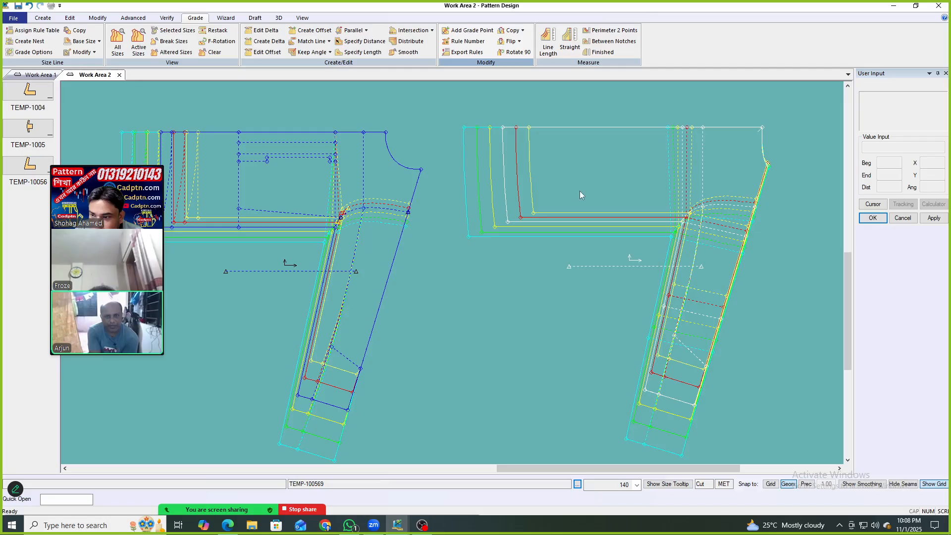
left_click(523, 31)
left_click(516, 91)
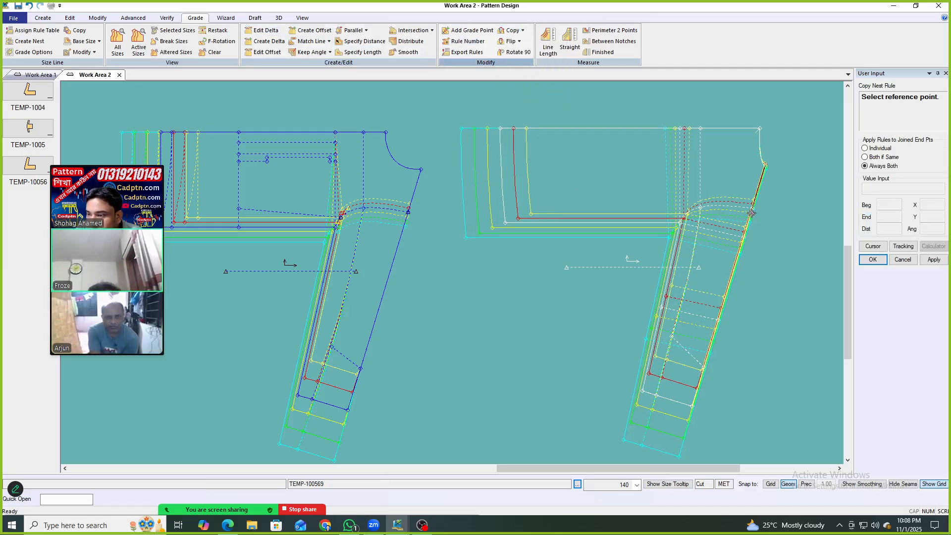
left_click(754, 205)
scroll(497, 183, "up", 3)
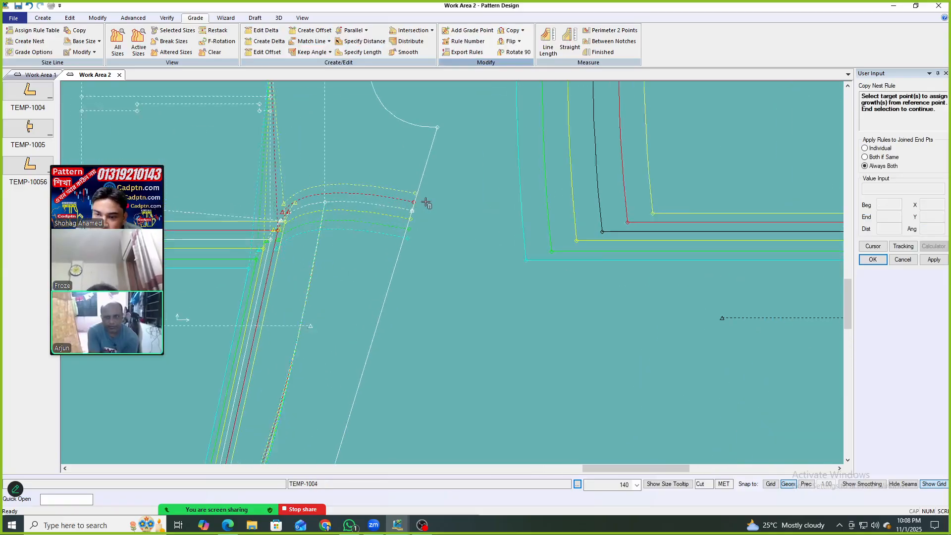
right_click(549, 147)
left_click(564, 154)
Copy the nest rule from TEMP-100569's neckline corner on the outer sleeve seam to TEMP-1004's matching corner.
scroll(356, 276, "down", 4)
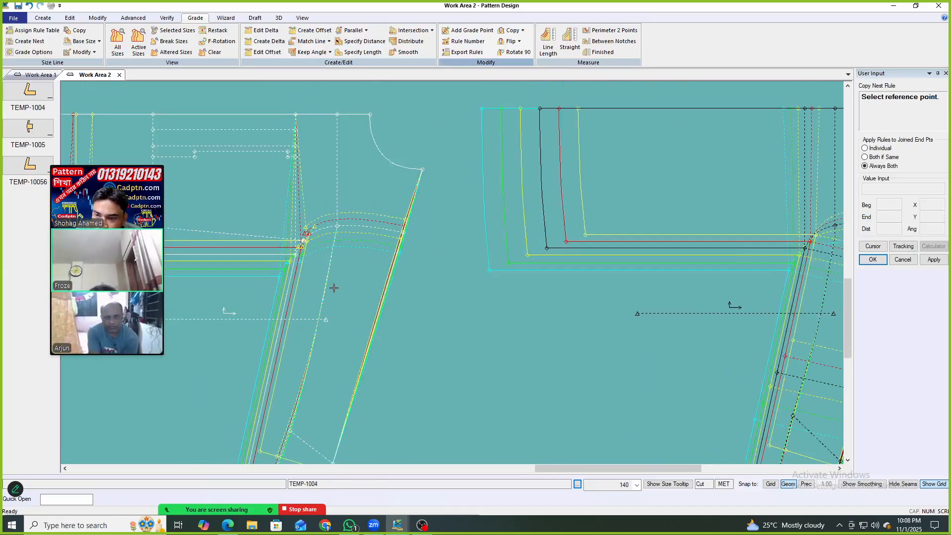
left_click(760, 198)
scroll(367, 203, "up", 2)
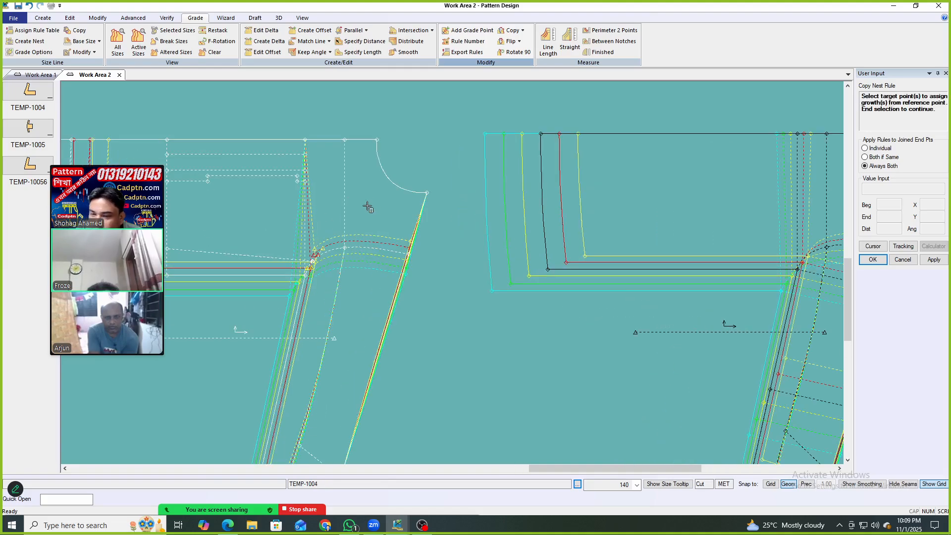
right_click(506, 153)
left_click(556, 157)
Copy the nest rule from the upper end of TEMP-100569's vertical dashed line to the matching point on TEMP-1004.
scroll(556, 156, "down", 1)
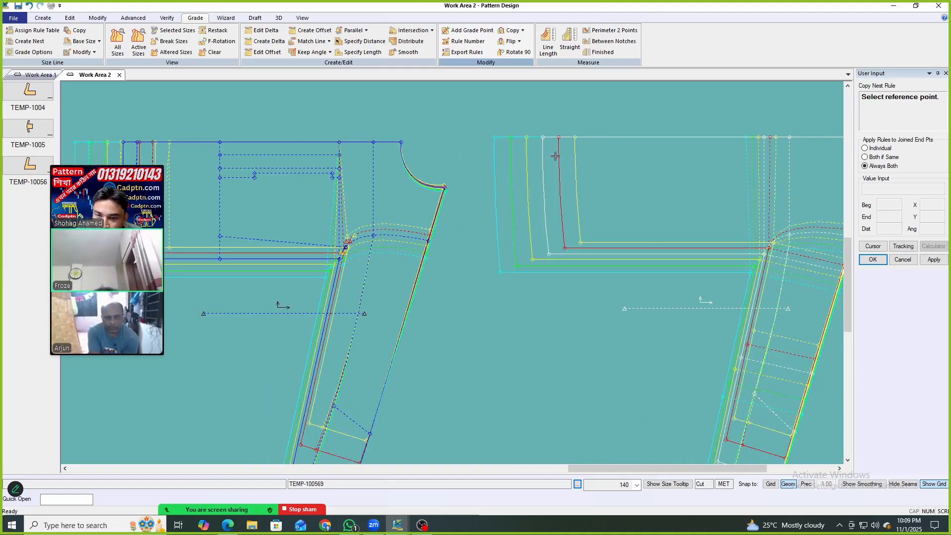
left_click(765, 147)
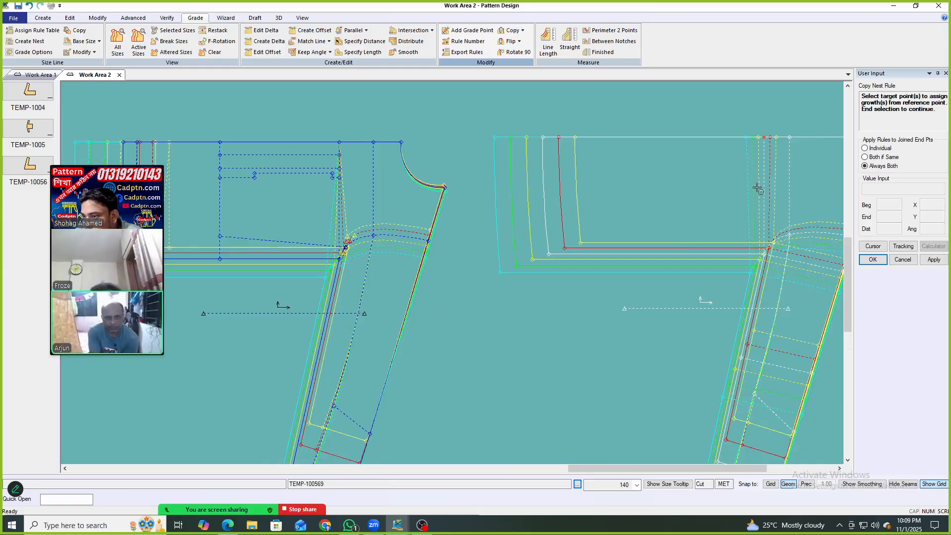
scroll(472, 124, "up", 2)
left_click_drag(389, 161, 390, 160)
right_click(515, 120)
left_click(565, 124)
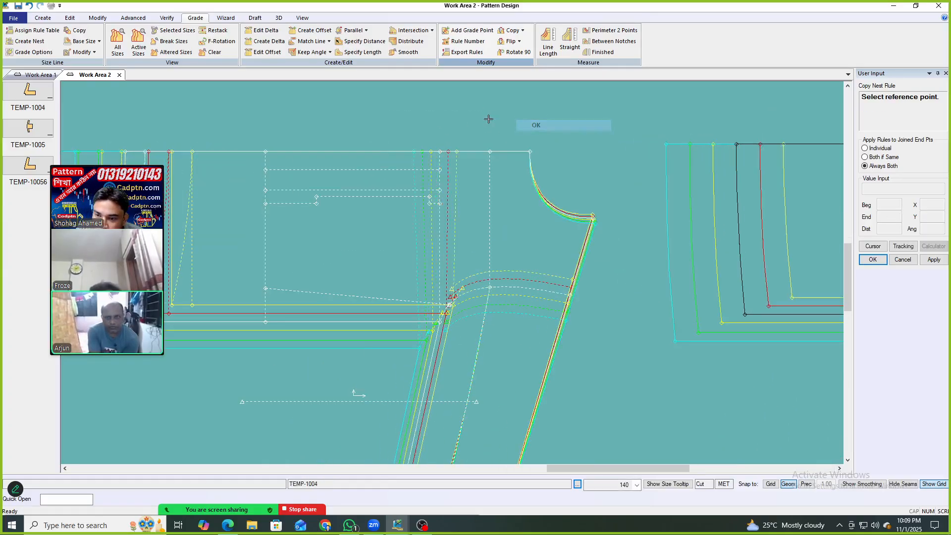
Copy the nest rule from TEMP-100569's underarm corner to the matching underarm points of TEMP-1004.
scroll(564, 124, "down", 3)
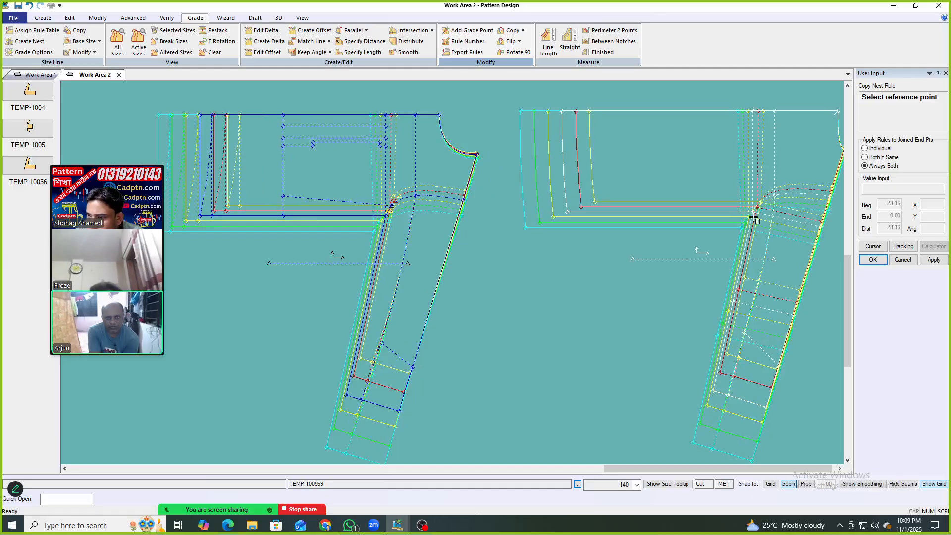
left_click(754, 218)
scroll(493, 203, "up", 4)
left_click_drag(391, 194, 322, 228)
right_click(560, 146)
left_click(585, 156)
scroll(539, 210, "down", 4)
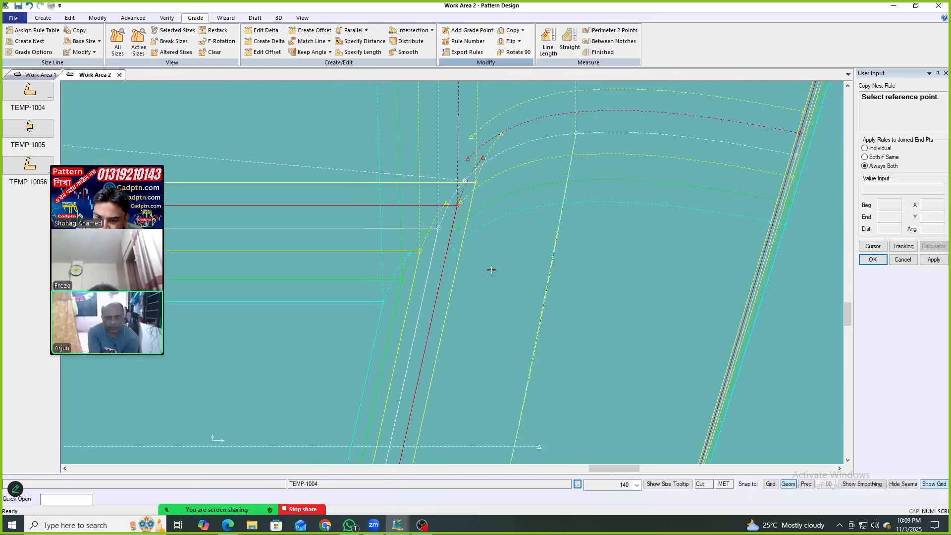
Try to copy TEMP-1004's underarm corner nest rule to the nearby end of its curved armhole line.
scroll(491, 270, "down", 2)
right_click(553, 208)
left_click(584, 220)
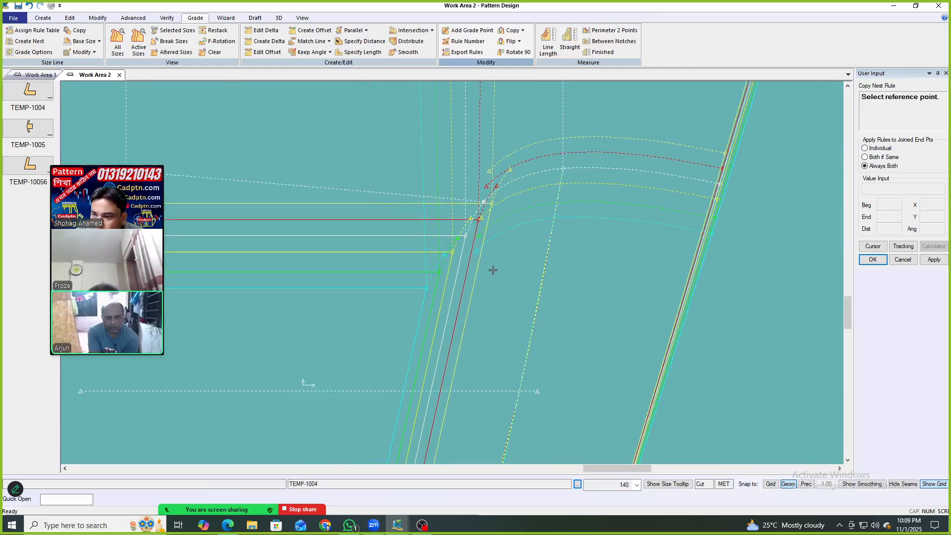
left_click(479, 219)
right_click(540, 184)
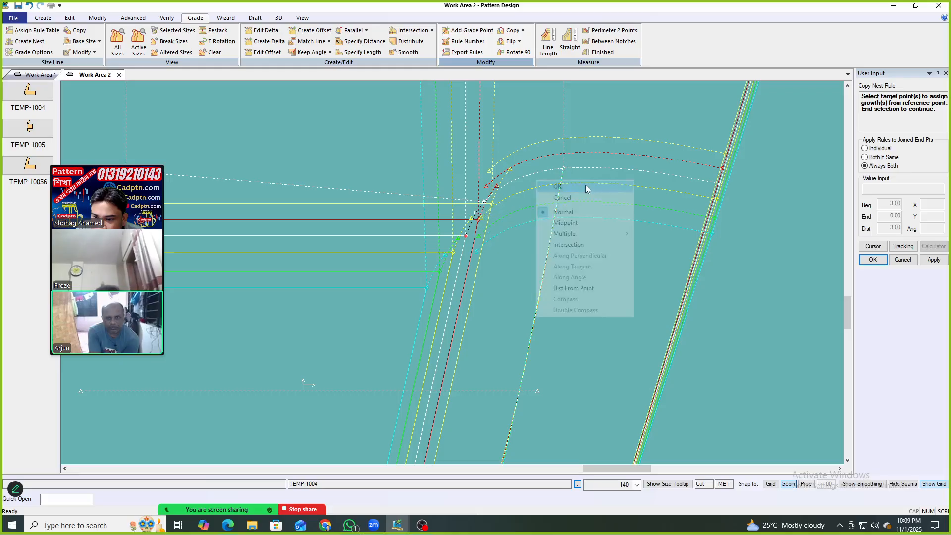
left_click(569, 191)
scroll(439, 228, "up", 3)
left_click(439, 228)
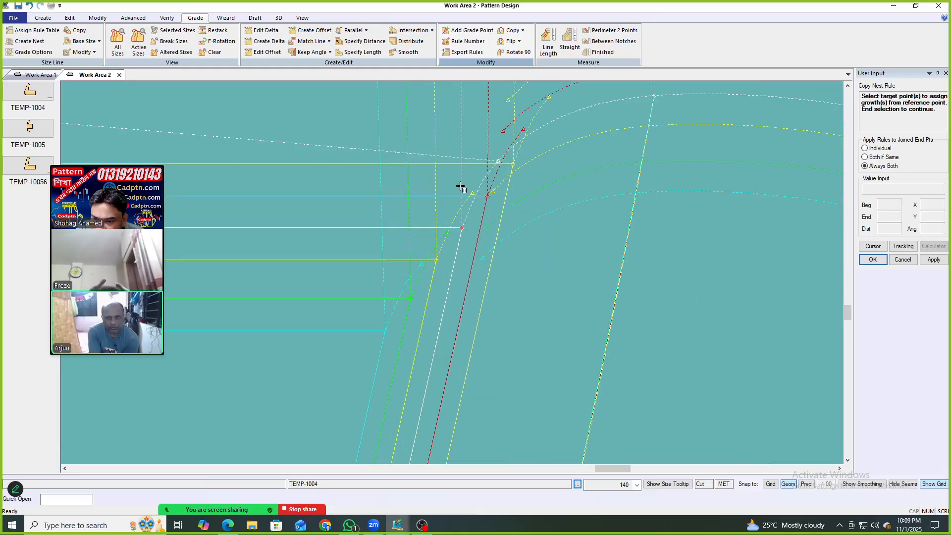
right_click(628, 152)
left_click(647, 158)
left_click(462, 228)
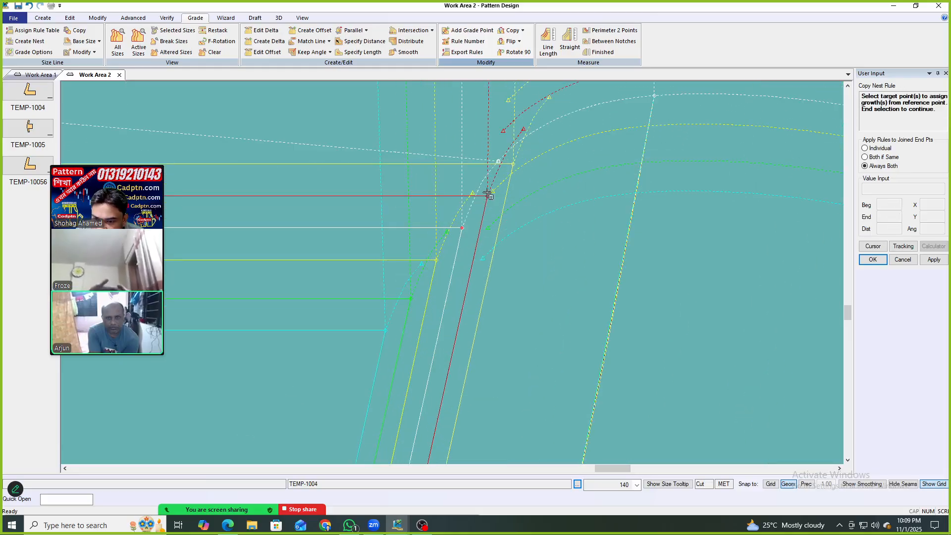
left_click(462, 232)
right_click(557, 168)
left_click(608, 175)
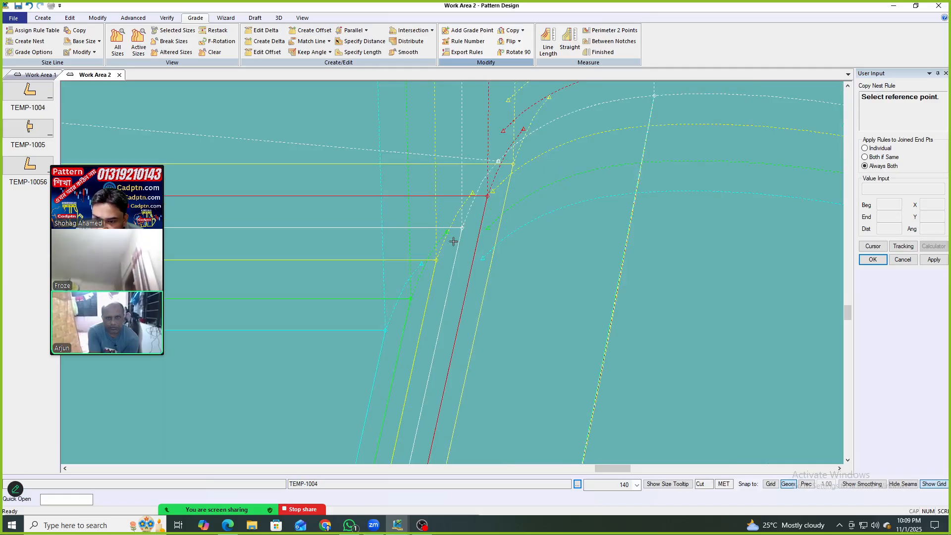
Copy TEMP-1004's underarm corner nest rule to the point where the slanted dashed line meets the curved armhole line.
left_click(462, 229)
scroll(488, 139, "up", 3)
scroll(487, 138, "up", 2)
left_click(490, 200)
right_click(599, 174)
left_click(652, 181)
Copy the nest rule from TEMP-1004's inner sleeve hem corner to the adjacent dashed-line point on the hem.
scroll(516, 215, "down", 1)
scroll(515, 217, "down", 5)
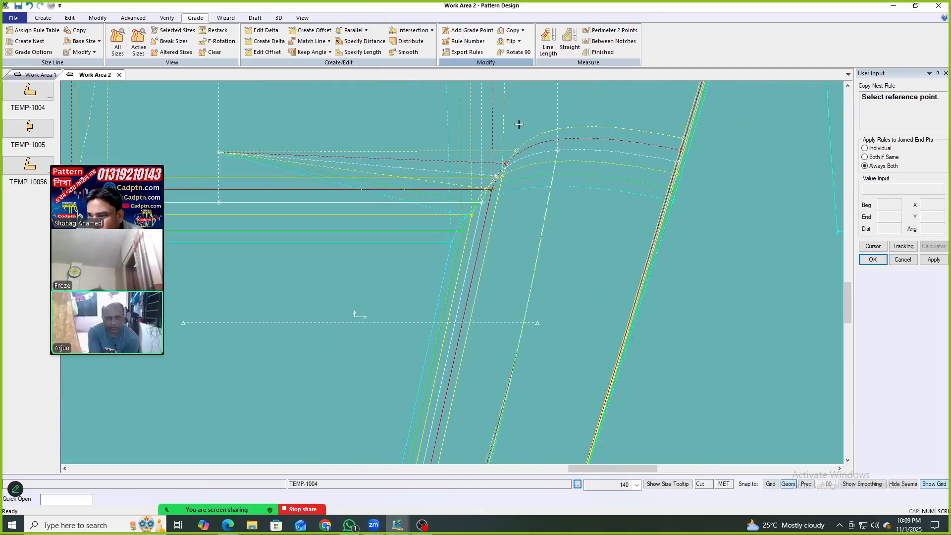
scroll(341, 240, "up", 5)
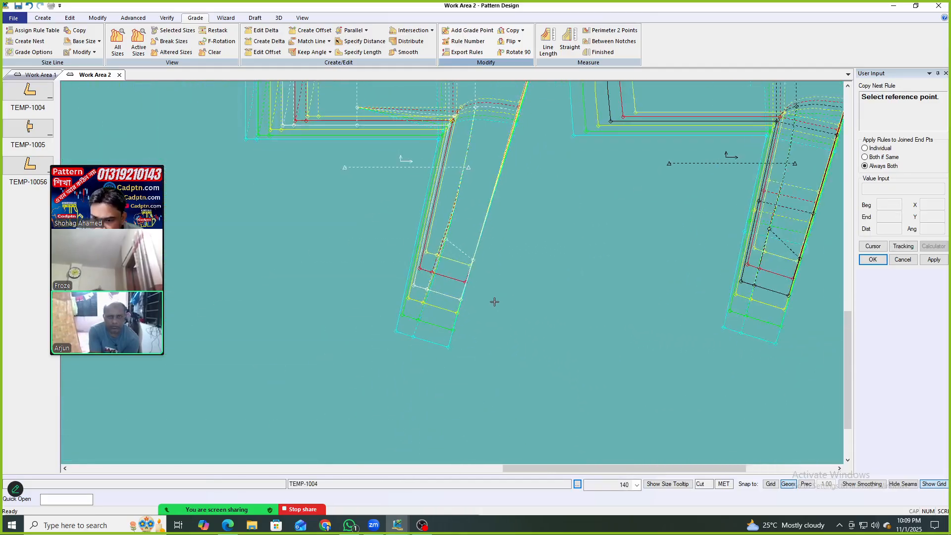
left_click(368, 262)
left_click(403, 248)
right_click(500, 158)
left_click(544, 161)
Copy the nest rule from TEMP-100569's inner sleeve hem corner to its adjacent dashed-line hem point, and end Copy Nest Rule.
scroll(341, 299, "down", 8)
scroll(647, 301, "up", 4)
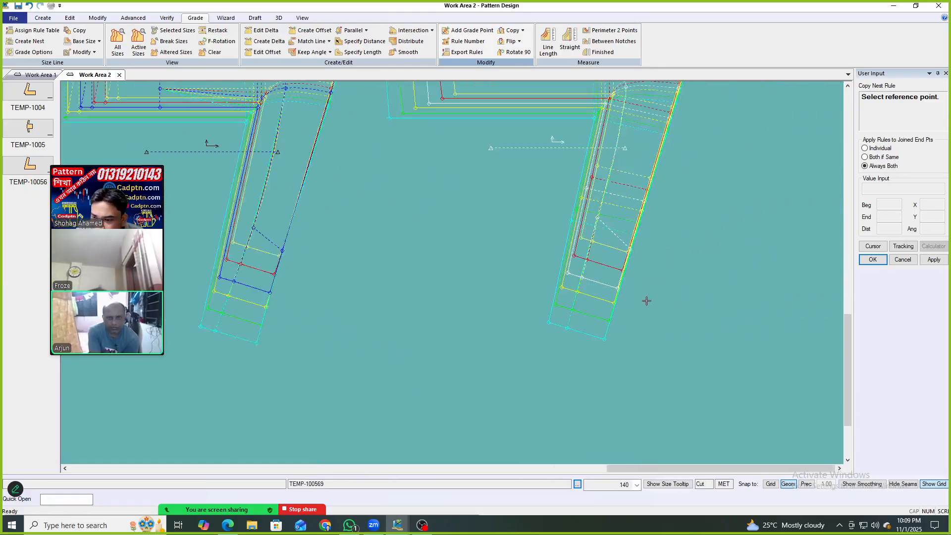
left_click(562, 272)
left_click(578, 276)
right_click(619, 205)
left_click(669, 212)
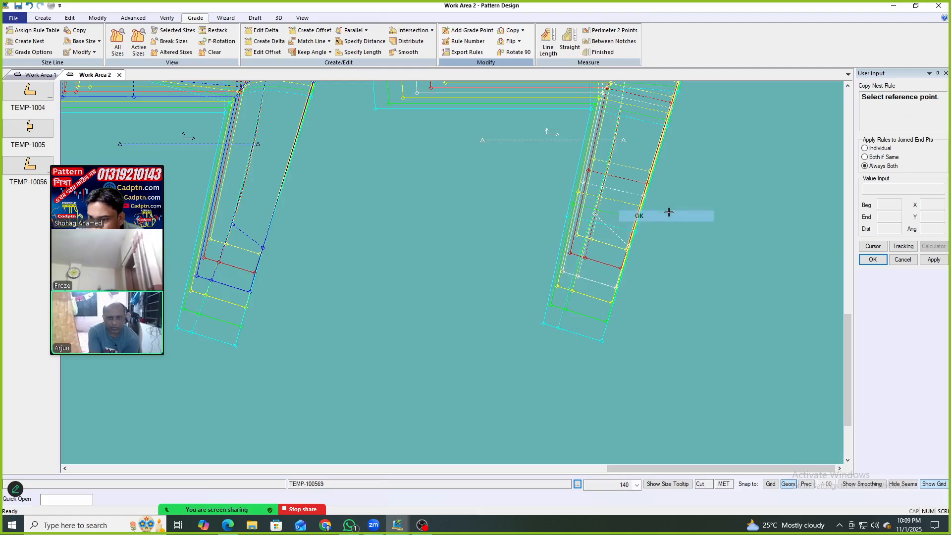
key("Escape")
Restack TEMP-1004's graded nest on the outer end of the curved armhole line.
scroll(614, 342, "down", 4)
scroll(642, 208, "up", 5)
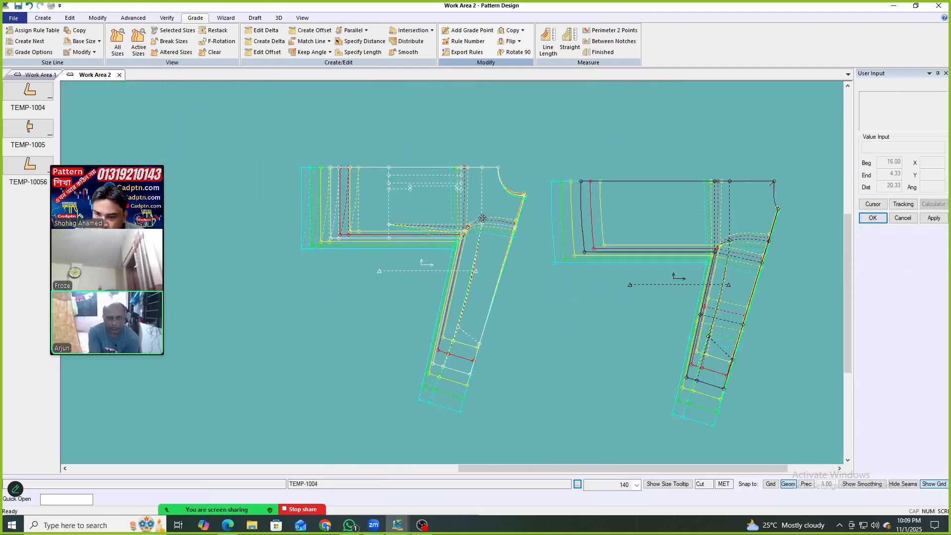
scroll(473, 180, "up", 2)
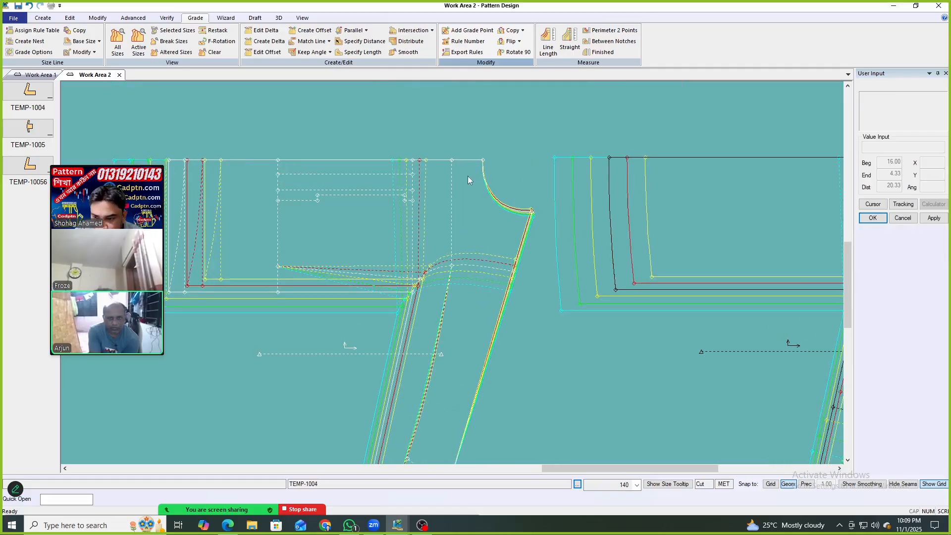
key("e")
scroll(488, 161, "up", 2)
key("Escape")
left_click(509, 272)
left_click(501, 238)
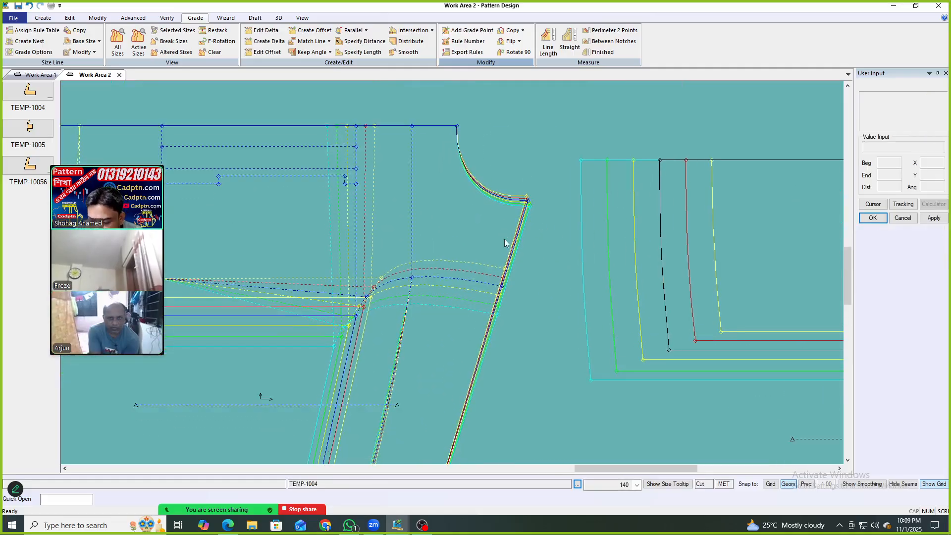
key("r")
left_click(505, 243)
left_click(503, 293)
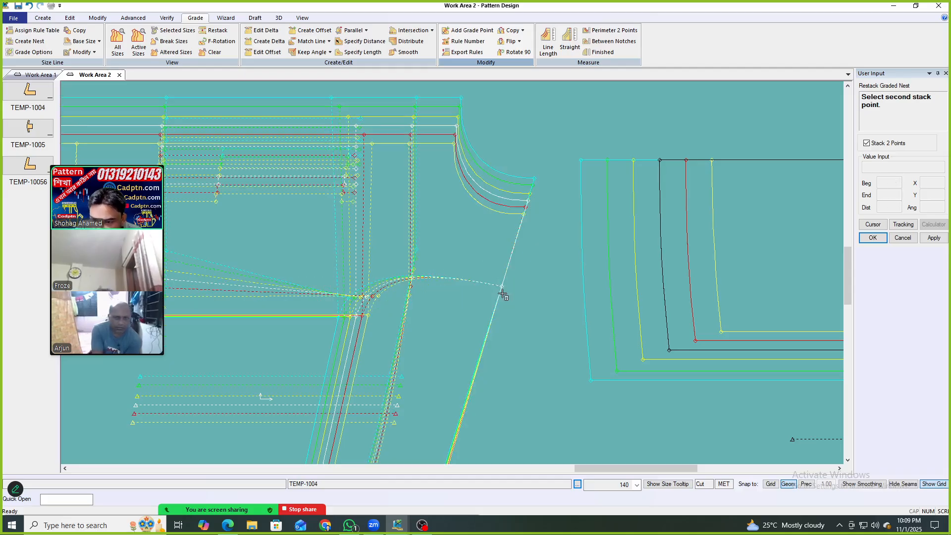
key("Escape")
Restack TEMP-1004's graded nest on the neckline corner at the outer sleeve seam.
left_click(484, 263)
left_click(478, 253)
key("r")
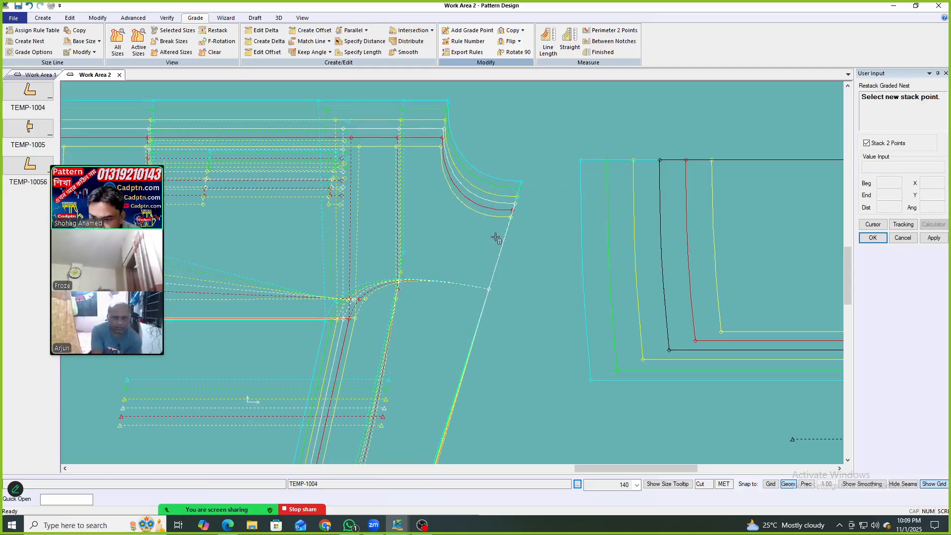
left_click(516, 202)
right_click(560, 138)
left_click(575, 144)
Set Delta X to -0.5 for all size breaks at TEMP-1004's upper neckline point with Edit Delta.
left_click(456, 185)
left_click(480, 193)
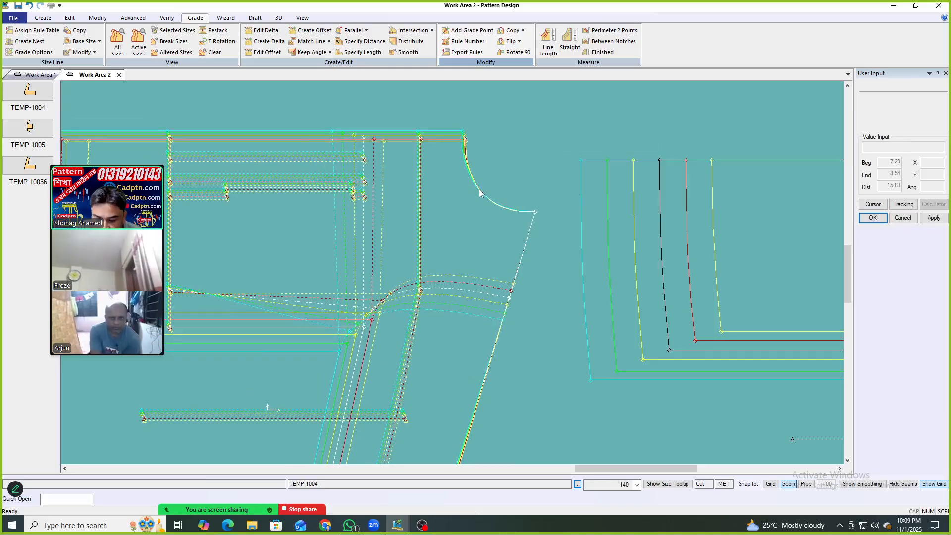
key("e")
scroll(472, 141, "up", 1)
scroll(477, 141, "up", 3)
left_click_drag(516, 108, 438, 142)
right_click(581, 123)
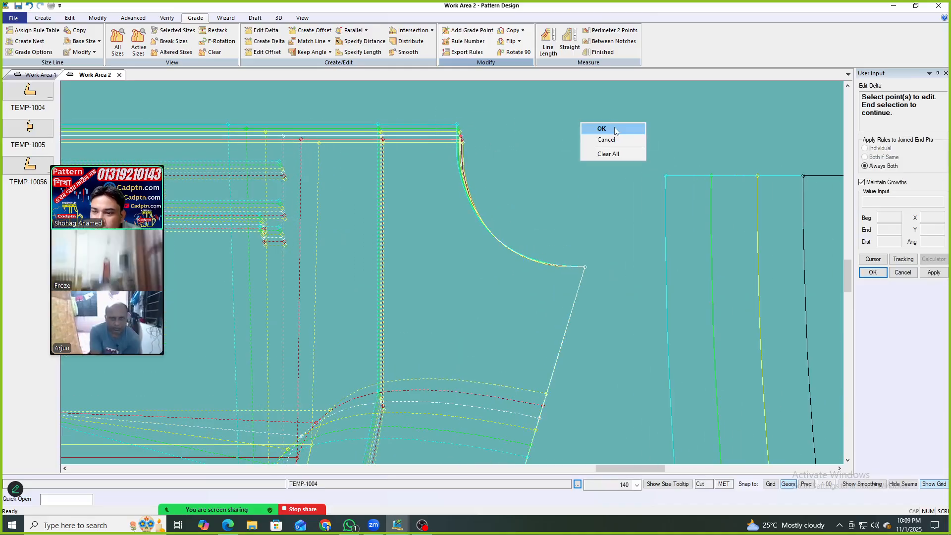
left_click(614, 128)
left_click(721, 210)
type("-0.5")
left_click(721, 264)
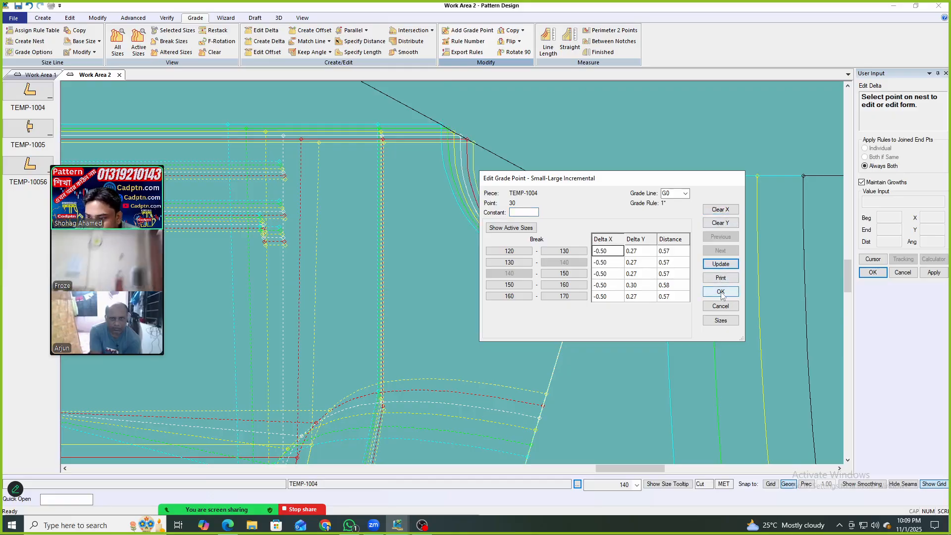
left_click(721, 292)
Restack TEMP-1004's graded nest so that all sizes line up along the piece's upper edge.
scroll(621, 147, "down", 5)
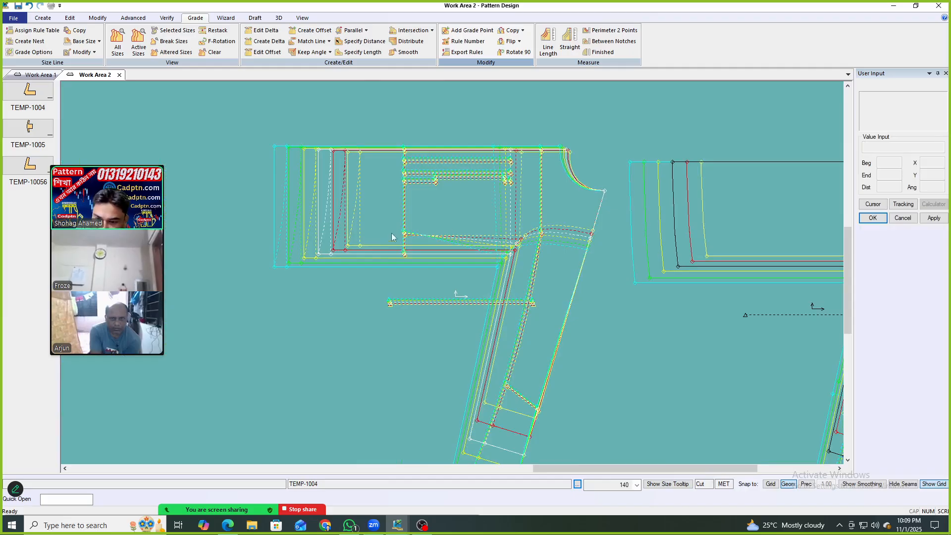
scroll(379, 254, "up", 3)
key("r")
left_click(384, 304)
right_click(462, 170)
left_click(475, 177)
scroll(516, 181, "up", 3)
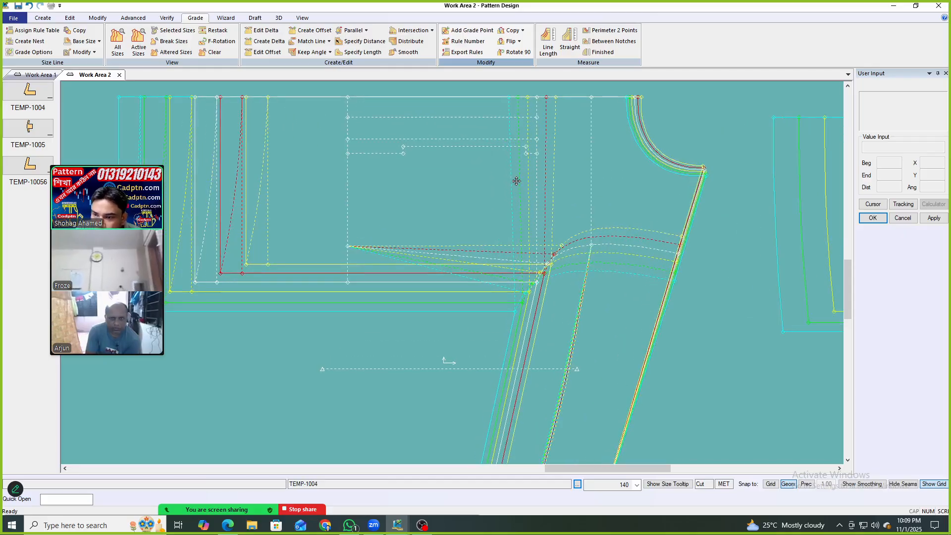
scroll(516, 181, "down", 4)
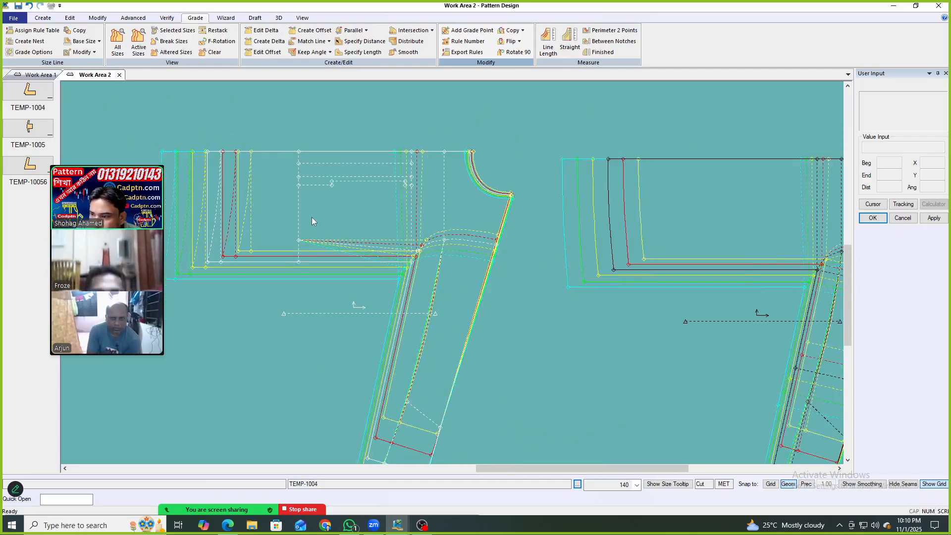
scroll(310, 220, "down", 2)
scroll(673, 203, "up", 3)
left_click_drag(704, 214, 697, 231)
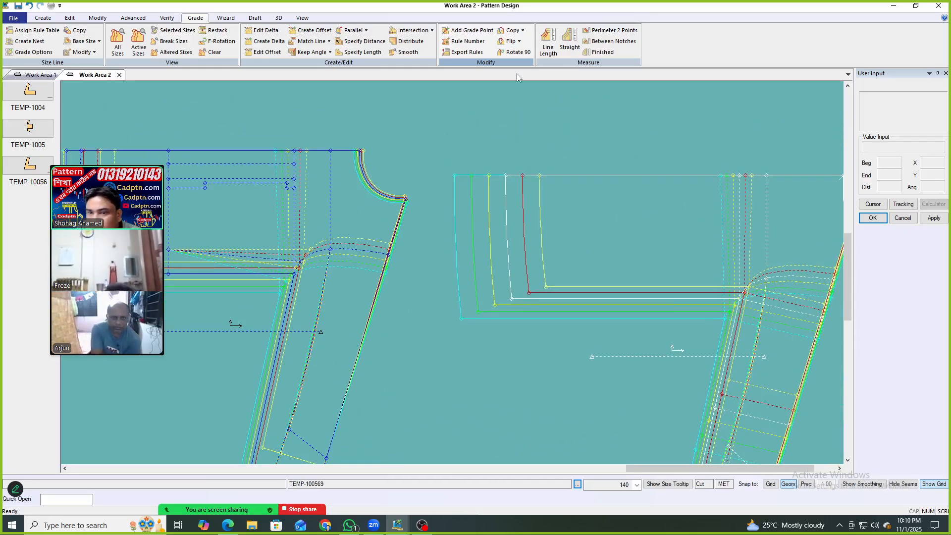
Try to copy TEMP-100569's underarm corner nest rule to the upper end of its vertical dashed line, and undo it.
left_click(522, 31)
left_click(525, 97)
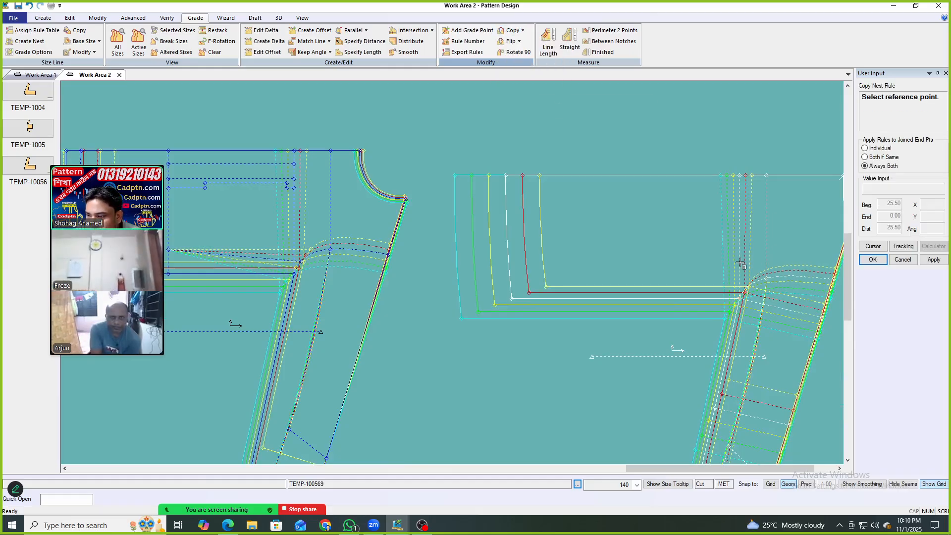
left_click(739, 298)
left_click_drag(685, 219, 787, 148)
right_click(749, 118)
left_click(768, 125)
right_click(754, 155)
left_click(762, 173)
left_click_drag(748, 237, 718, 235)
key("ctrl+z")
key("ctrl+z")
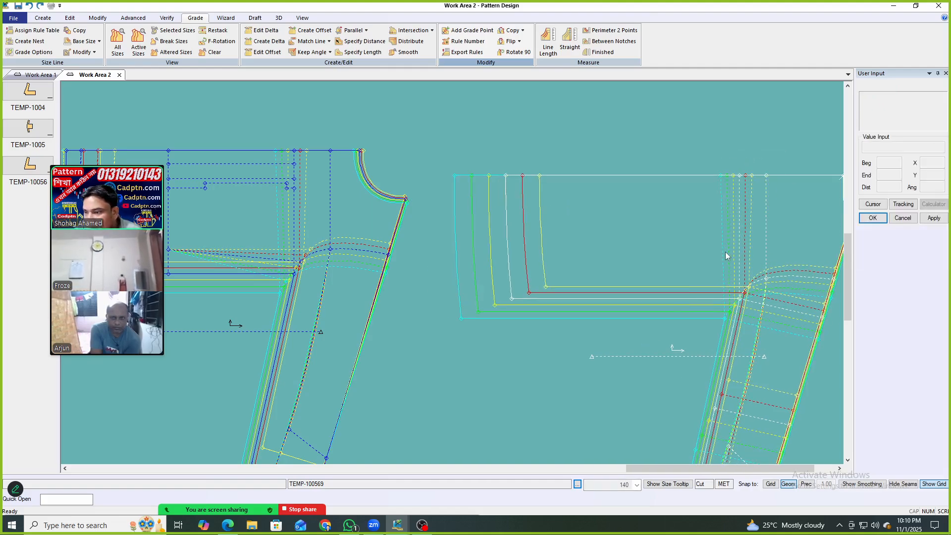
Copy TEMP-100569's underarm corner nest rule to the upper end of its vertical dashed line.
left_click(523, 30)
left_click(545, 97)
left_click(740, 298)
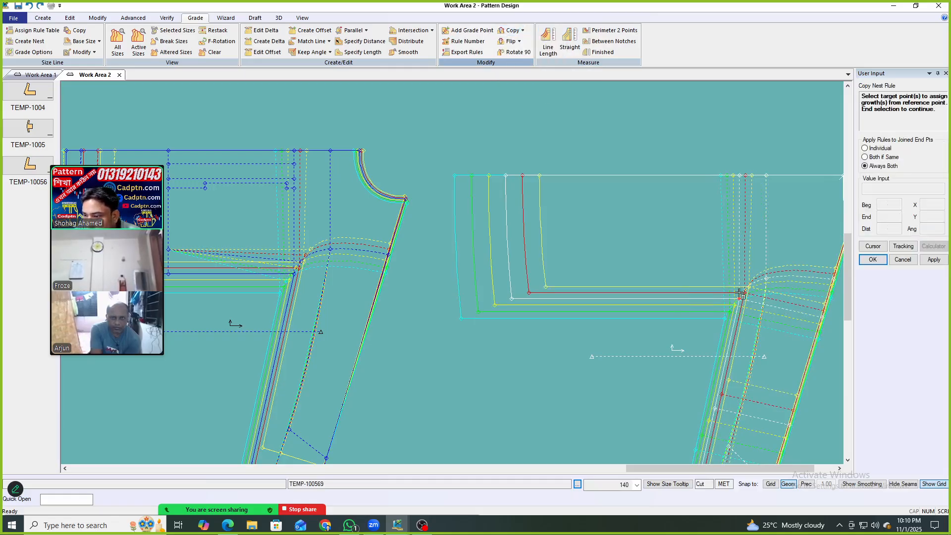
scroll(730, 165, "up", 2)
right_click(706, 133)
left_click(730, 138)
right_click(731, 130)
left_click(759, 136)
left_click_drag(708, 251, 706, 239)
Clear the Y growth at the upper end of TEMP-100569's vertical dashed line.
key("y")
left_click(732, 174)
right_click(737, 144)
left_click(763, 150)
right_click(682, 168)
left_click(711, 174)
scroll(716, 181, "down", 2)
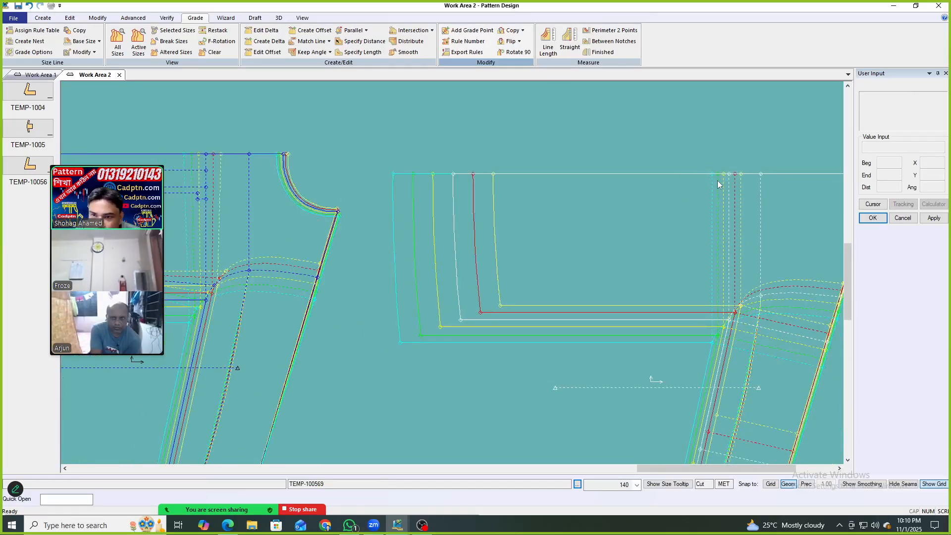
Copy the vertical dashed line's upper-end nest rule from TEMP-100569 to TEMP-1004, and end Copy Nest Rule.
left_click(522, 31)
left_click(530, 85)
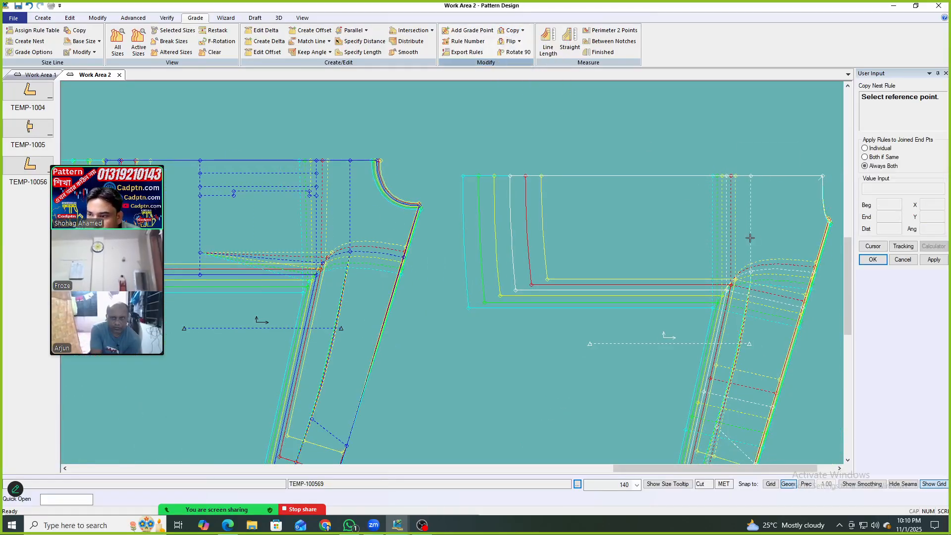
left_click(731, 180)
scroll(369, 169, "up", 4)
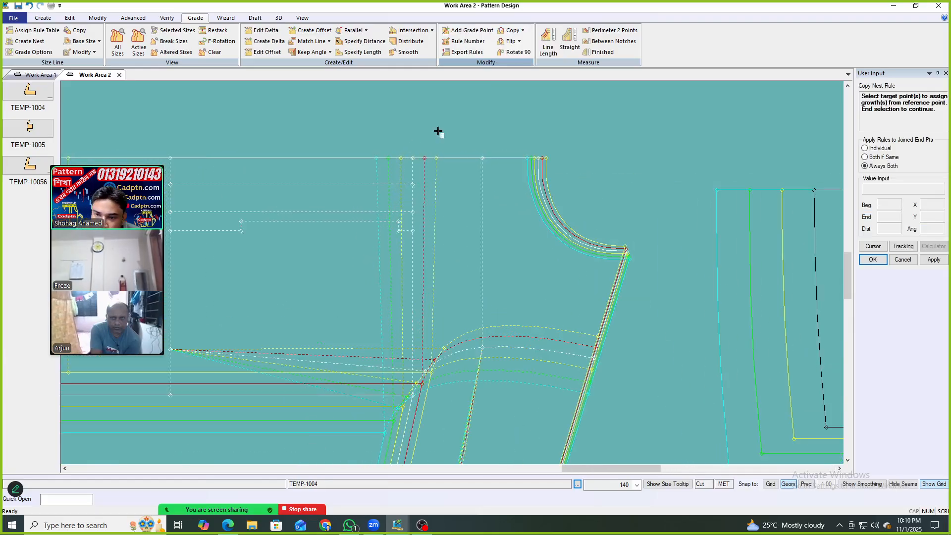
left_click_drag(368, 168, 367, 169)
right_click(583, 119)
left_click(617, 125)
scroll(696, 174, "down", 4)
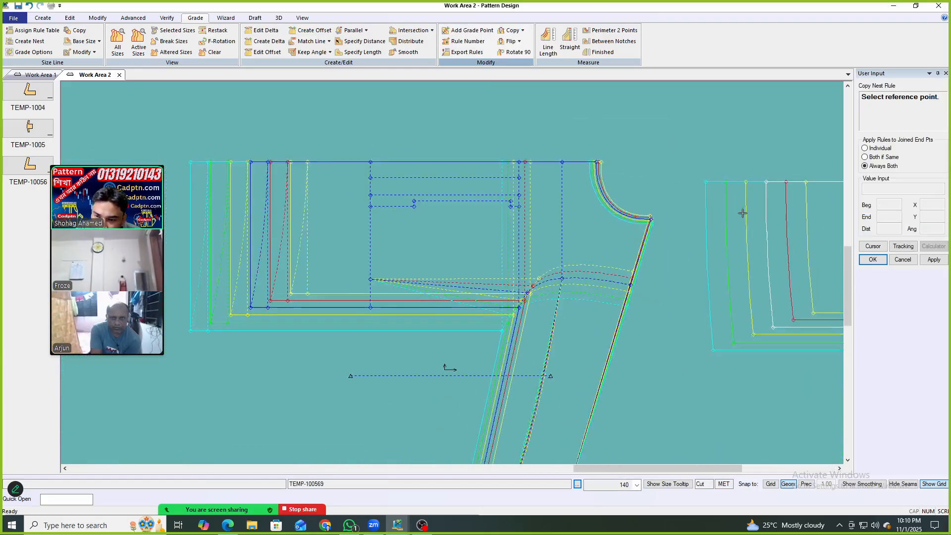
right_click(467, 134)
left_click(488, 140)
scroll(426, 232, "up", 3)
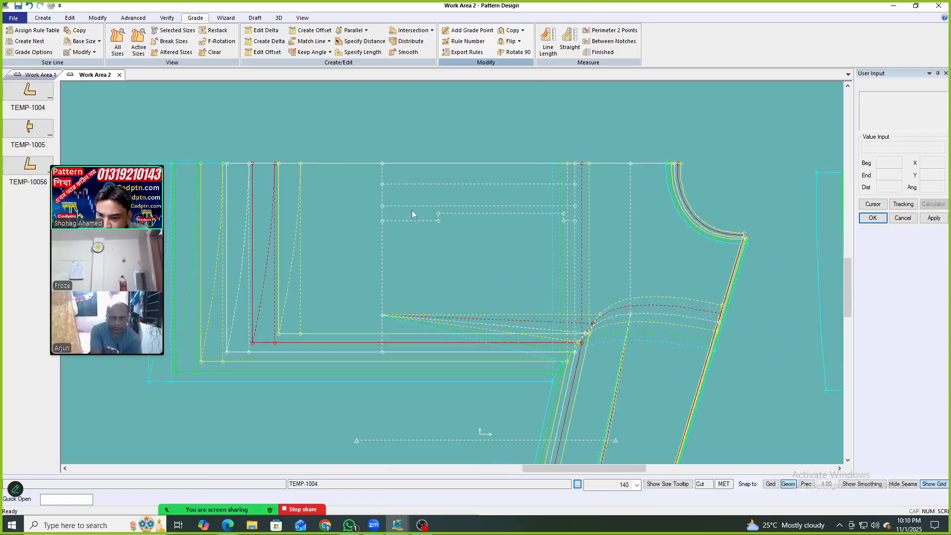
scroll(420, 224, "down", 2)
left_click(420, 224)
key("alt+Tab")
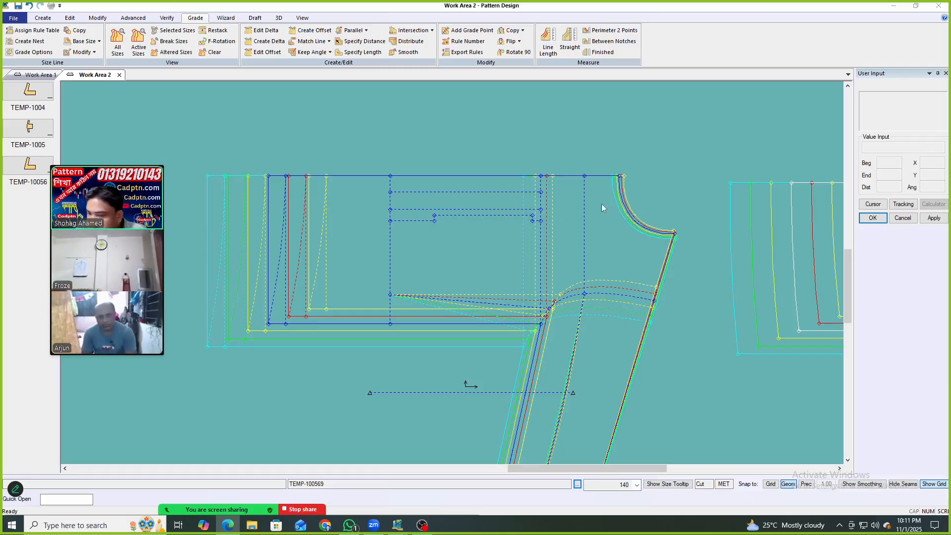
Restack TEMP-1004's graded nest on the lower corner where its vertical dashed line meets the outline.
scroll(487, 240, "up", 2)
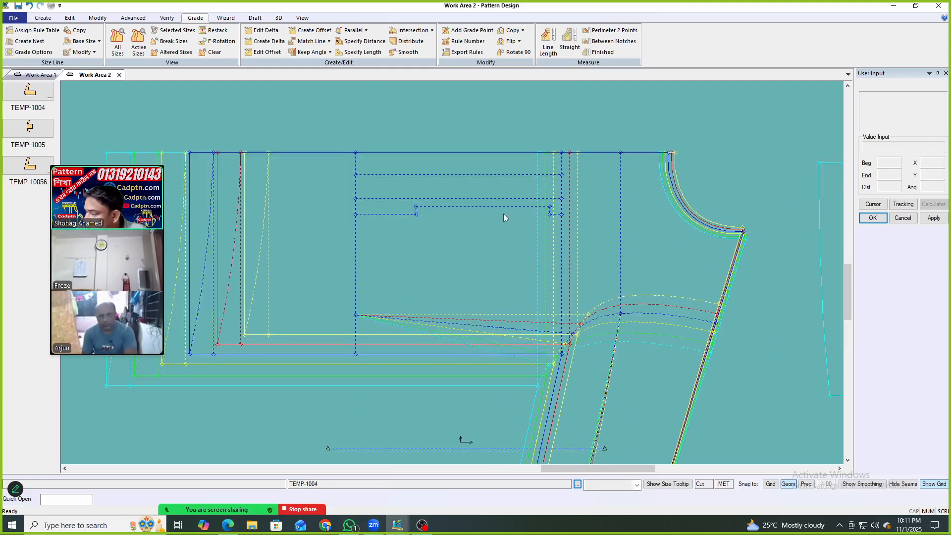
middle_click_drag(578, 185, 580, 172)
key("r")
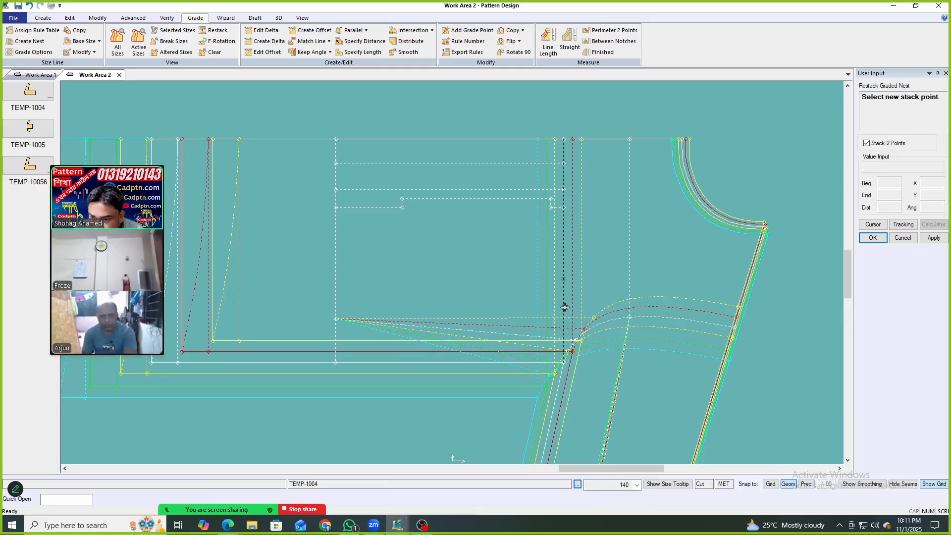
left_click(564, 361)
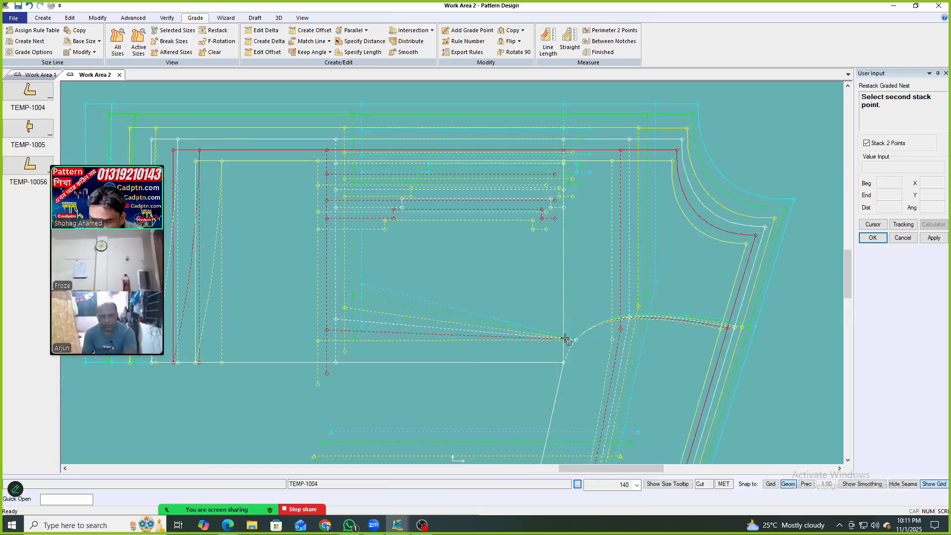
left_click(586, 170)
Try to copy the vertical dashed line's lower-end nest rule to the right ends of TEMP-1004's lower horizontal dashed lines.
left_click(525, 30)
left_click(549, 94)
scroll(560, 238, "up", 2)
scroll(536, 289, "down", 2)
left_click(554, 383)
scroll(557, 230, "up", 2)
left_click_drag(573, 291, 513, 190)
right_click(513, 190)
left_click(535, 207)
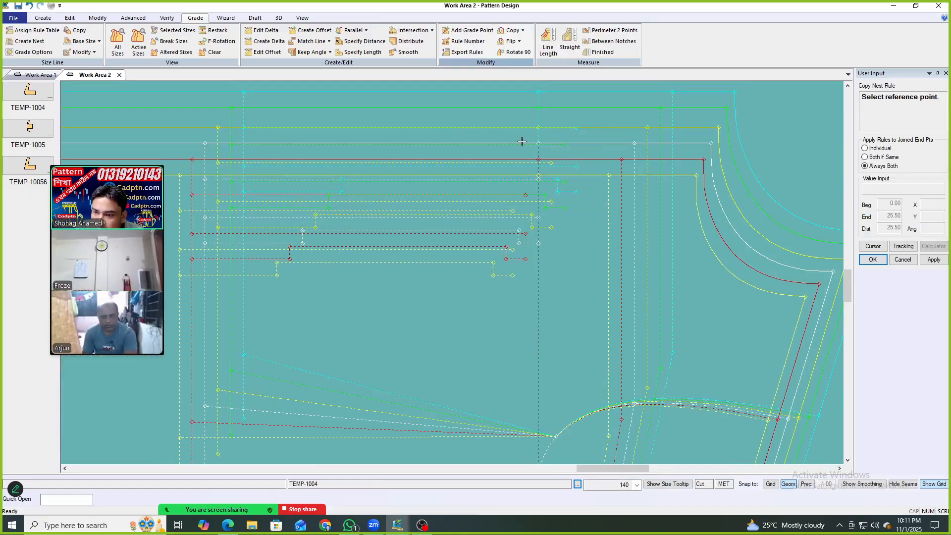
Copy the vertical dashed line's upper-end nest rule to the right ends of TEMP-1004's lower horizontal dashed lines.
left_click(538, 143)
left_click_drag(560, 267, 443, 200)
right_click(642, 152)
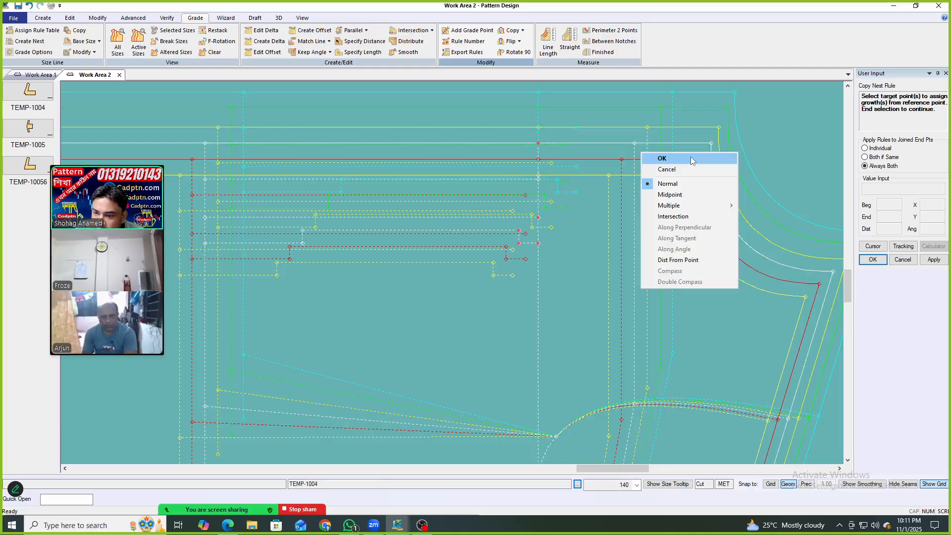
left_click(691, 160)
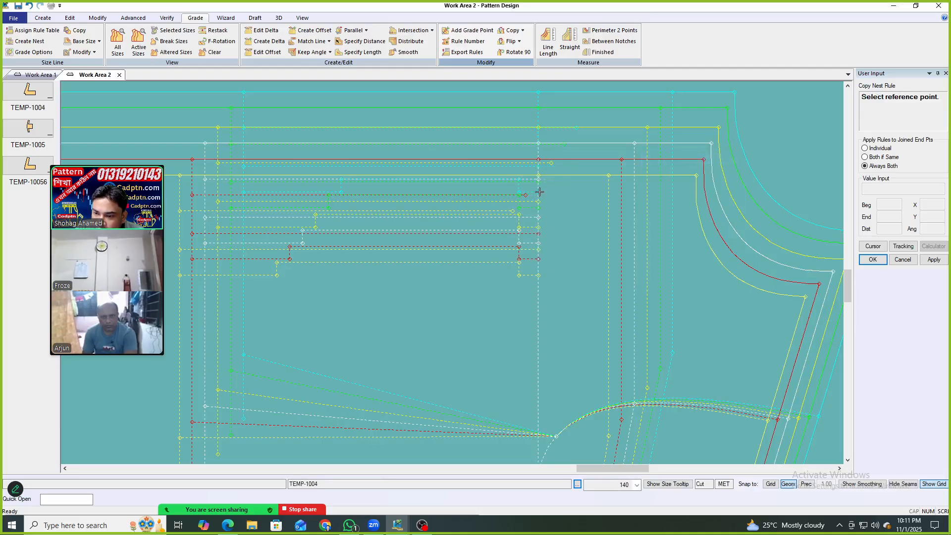
Copy the same upper-end nest rule to the uppermost horizontal dashed line's right end as well, and end Copy Nest Rule.
left_click(538, 144)
left_click_drag(566, 313, 432, 159)
right_click(576, 114)
left_click(622, 119)
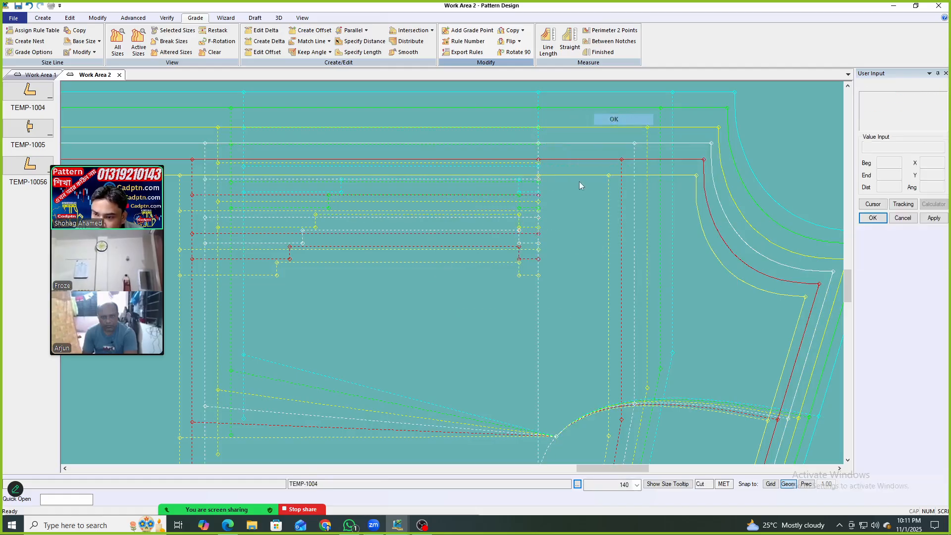
Apply an Intersection Y grade to the point where the right vertical dashed line meets the top edge of TEMP-1004.
key("y")
scroll(546, 153, "up", 2)
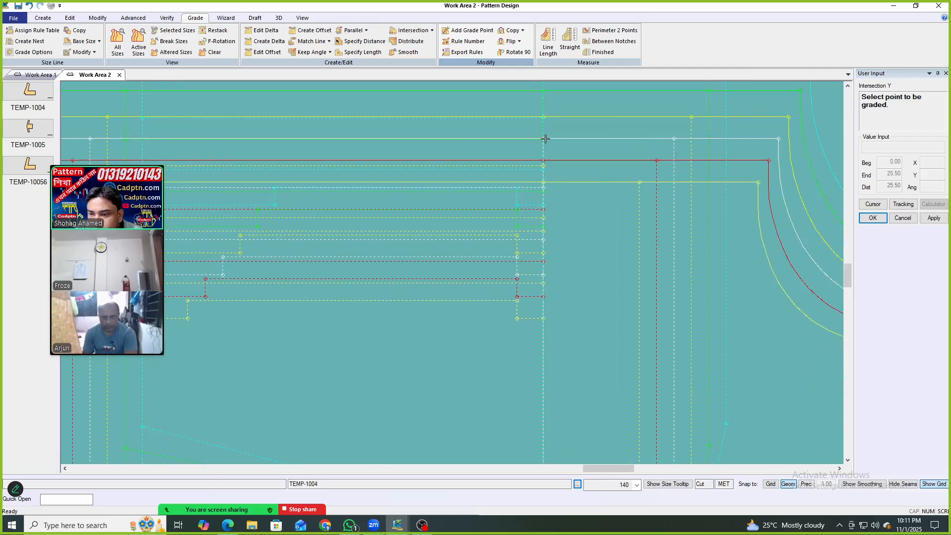
right_click(588, 115)
left_click(608, 121)
Restack the graded nest on the point where the right vertical dashed line meets the top edge.
left_click_drag(598, 222, 587, 204)
key("r")
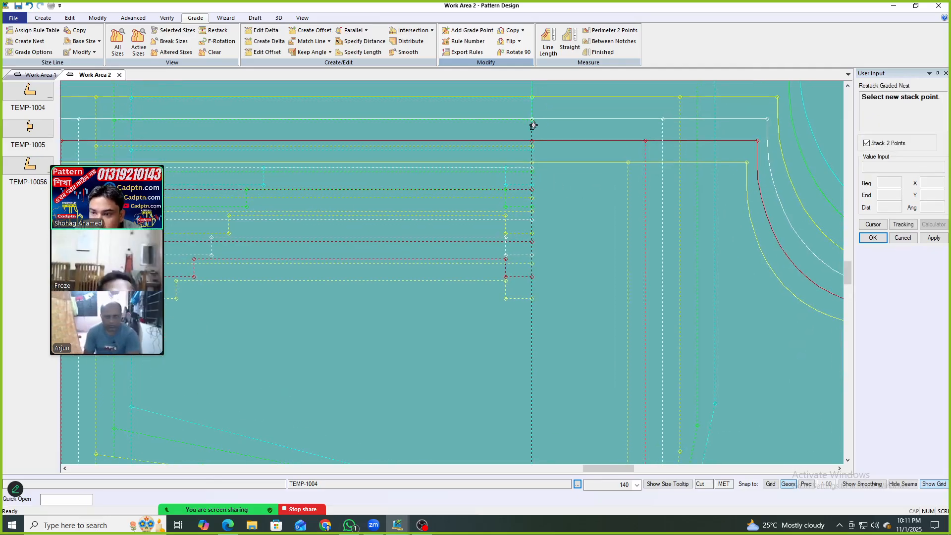
left_click(533, 118)
right_click(587, 157)
left_click(652, 163)
scroll(658, 167, "down", 4)
scroll(677, 184, "down", 1)
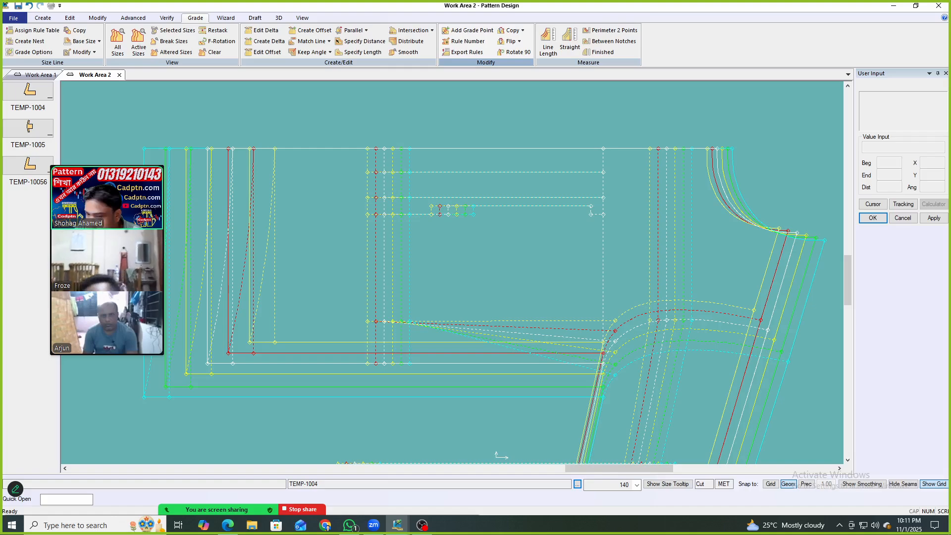
Copy the nest rule from the right vertical dashed line to the top-edge point of the left vertical dashed line.
scroll(478, 242, "up", 1)
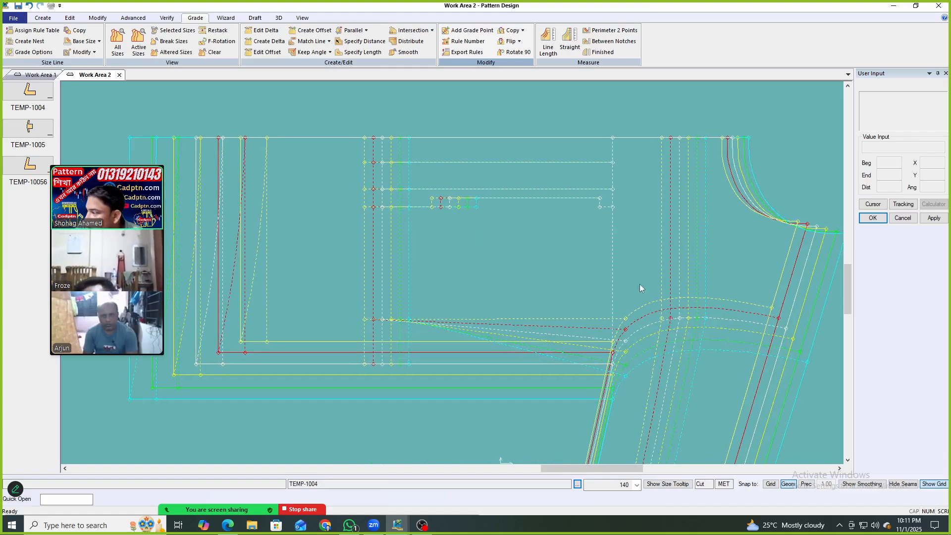
scroll(552, 235, "up", 2)
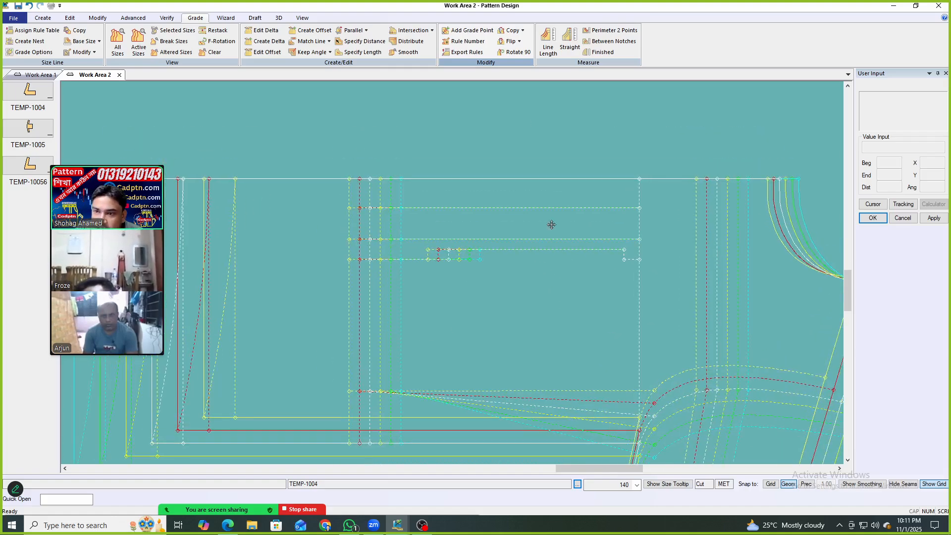
left_click(523, 30)
left_click(530, 85)
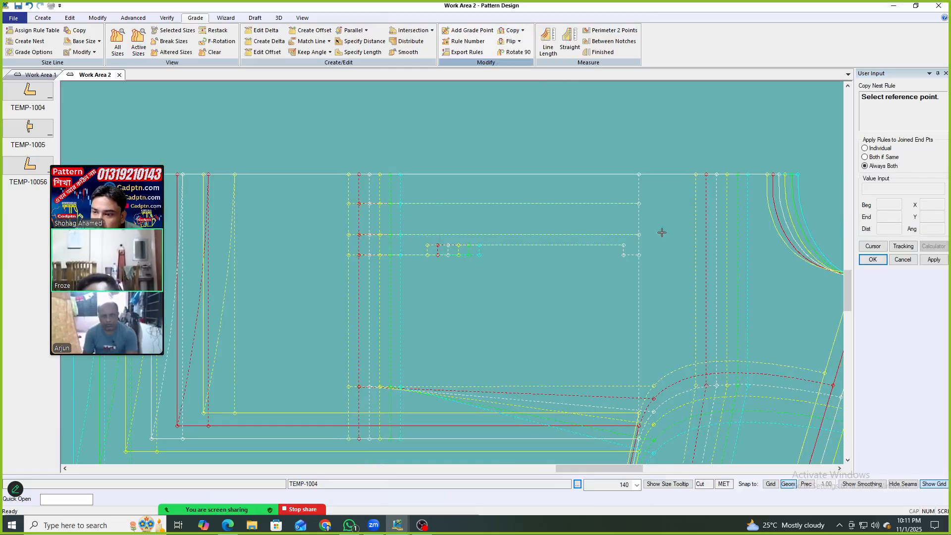
left_click(634, 204)
scroll(504, 206, "up", 1)
left_click_drag(542, 303, 337, 200)
scroll(437, 208, "down", 2)
right_click(546, 156)
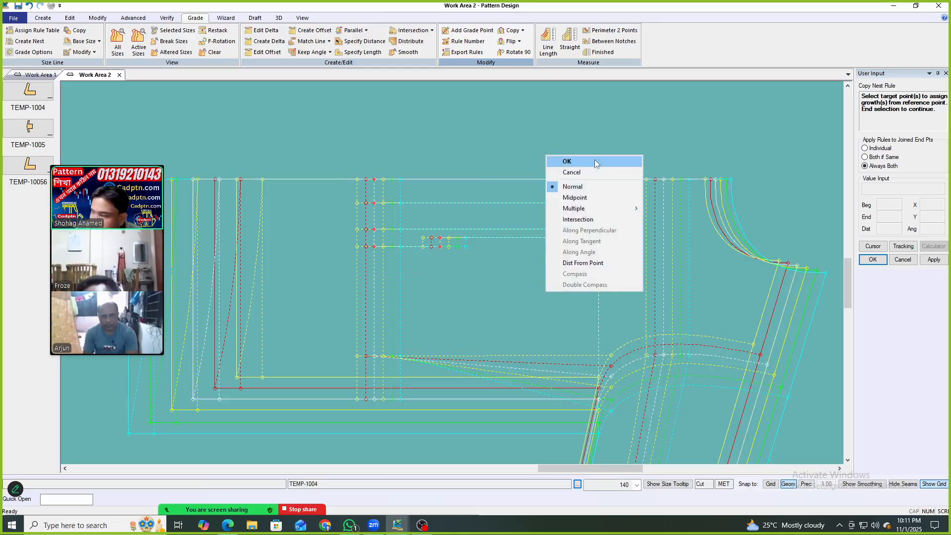
left_click(596, 162)
scroll(444, 213, "up", 1)
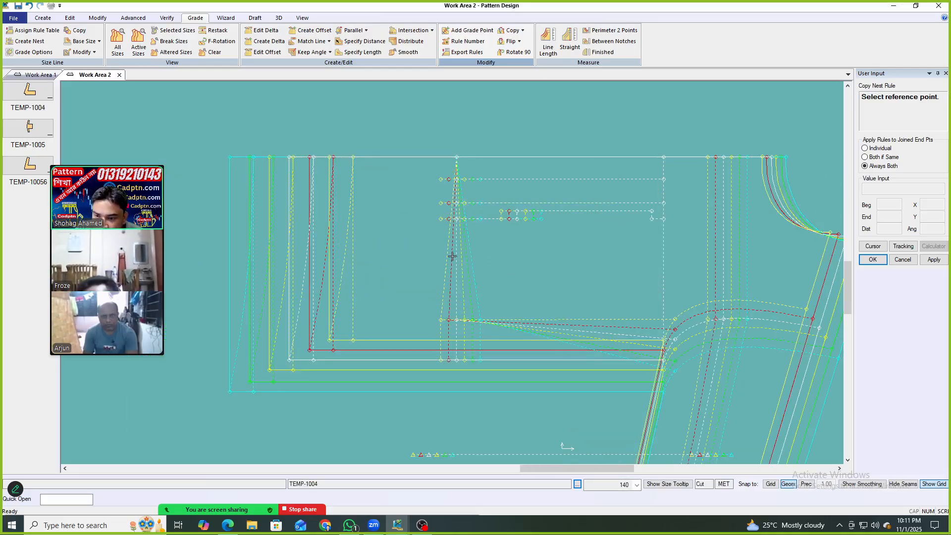
Copy the nest rule from the left vertical line's top point to the two points at that line's lower end.
left_click(448, 176)
scroll(461, 347, "up", 2)
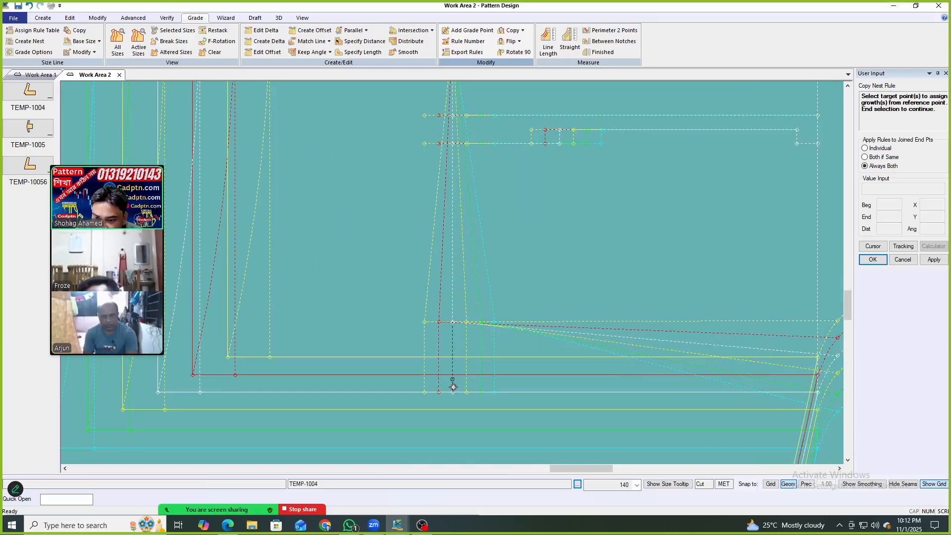
left_click_drag(381, 267, 516, 343)
right_click(637, 234)
left_click(645, 239)
scroll(464, 363, "down", 2)
scroll(491, 144, "up", 1)
Copy the same nest rule to the left ends of the horizontal dashed lines and the stepped line's left corner points.
left_click(455, 176)
left_click_drag(439, 161, 480, 251)
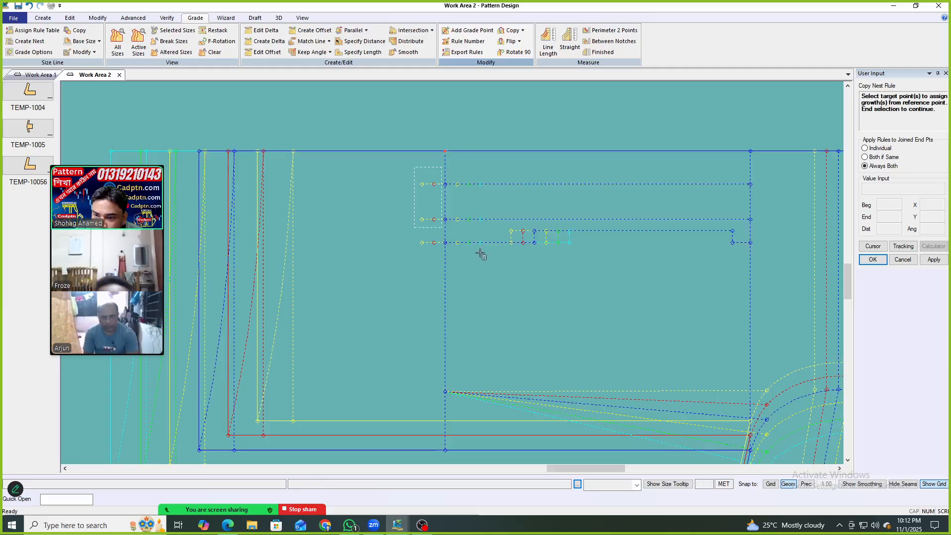
right_click(700, 191)
left_click(704, 192)
left_click(428, 149)
scroll(395, 153, "down", 1)
scroll(505, 216, "up", 1)
scroll(502, 188, "down", 1)
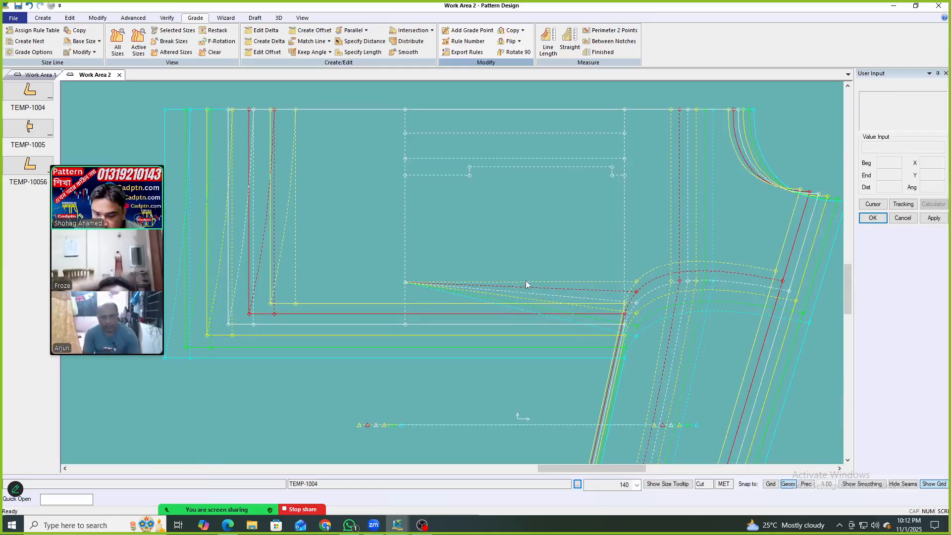
Inspect the delta values of the corner point at the lower end of the right vertical dashed line.
key("e")
left_click(621, 325)
right_click(720, 160)
left_click(728, 166)
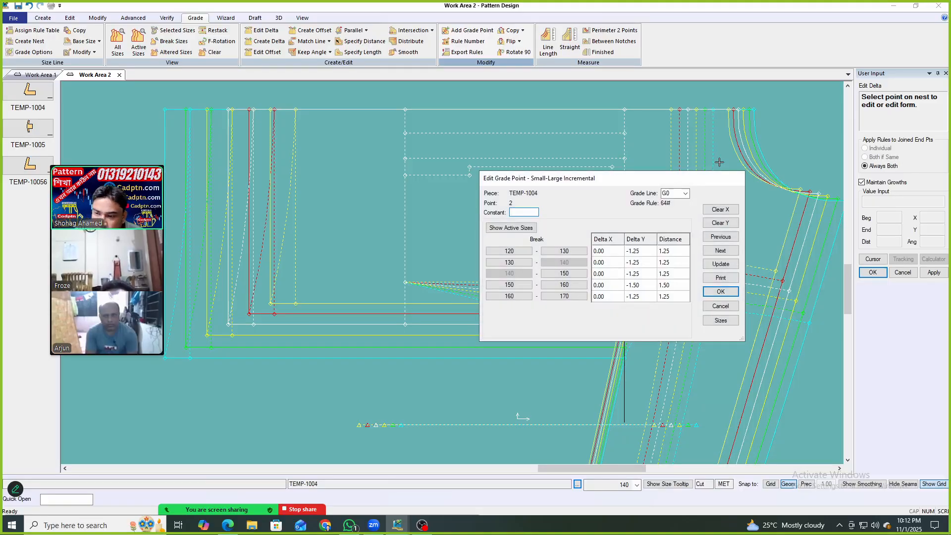
right_click(697, 162)
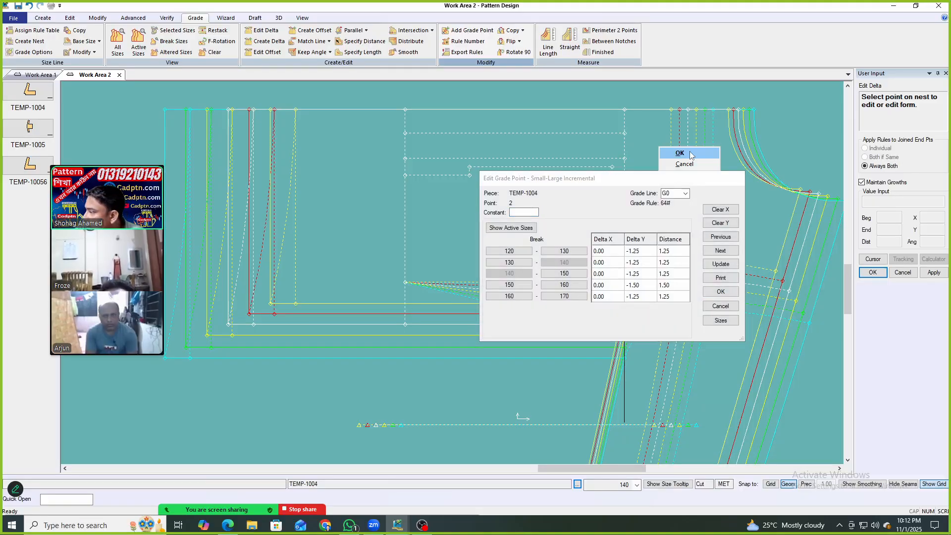
left_click(690, 152)
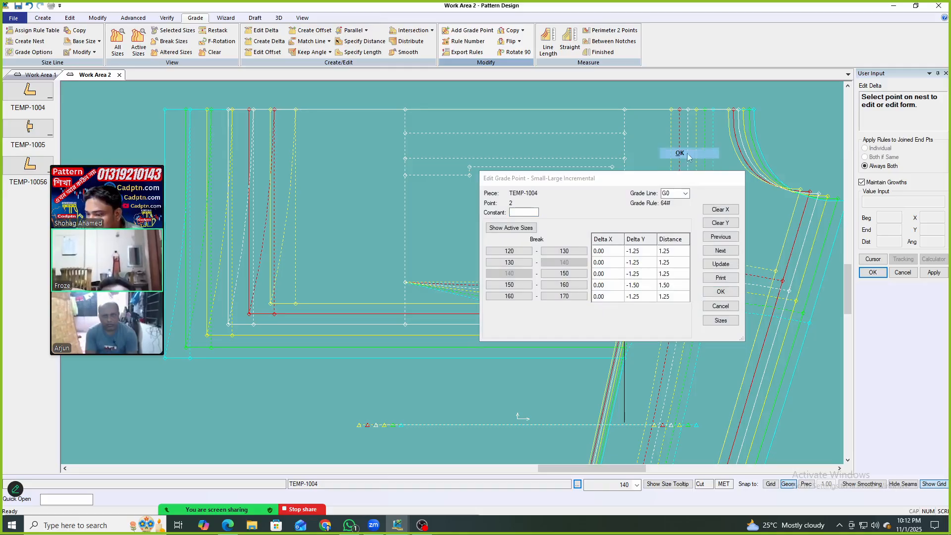
right_click(671, 208)
left_click(669, 199)
Restack the graded nest on the corner point at the lower end of the right vertical dashed line.
middle_click_drag(666, 334, 649, 291)
key("r")
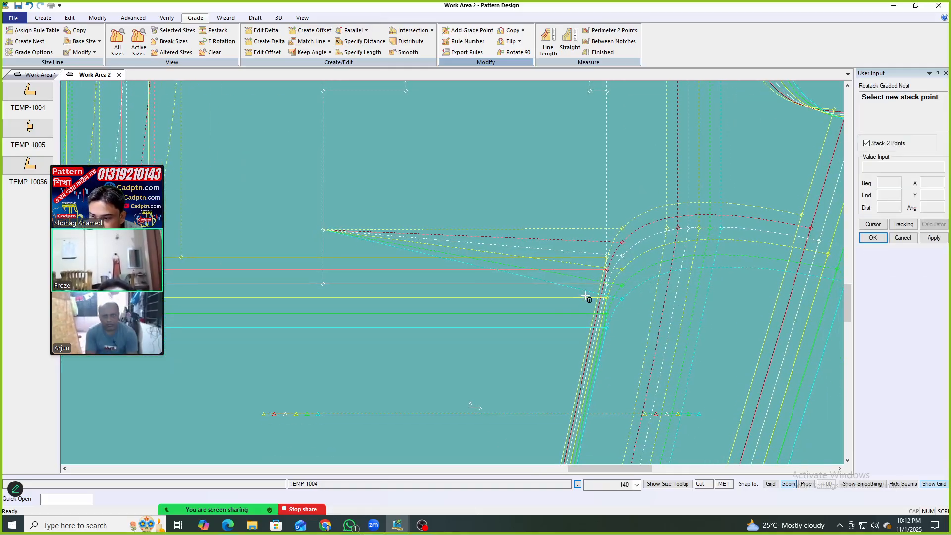
left_click(608, 285)
right_click(678, 255)
left_click(678, 254)
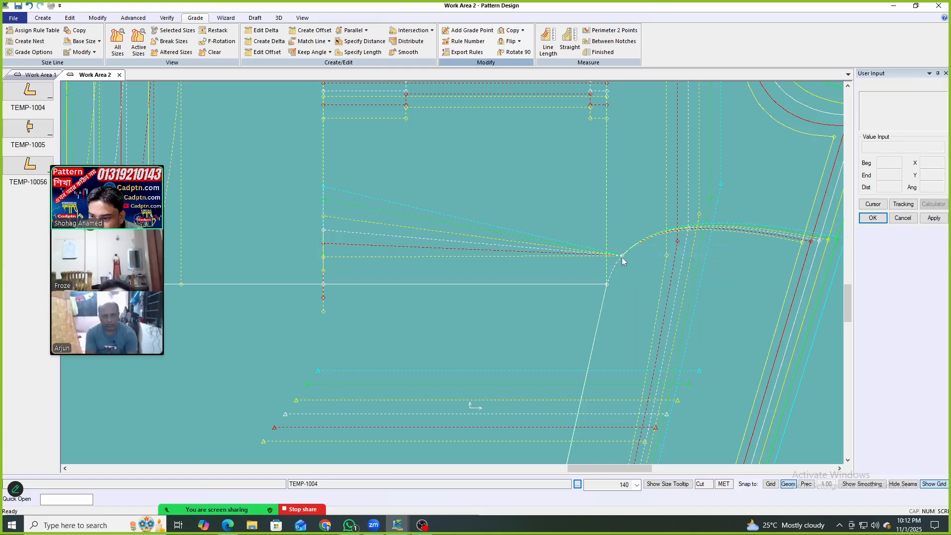
Examine the nest around the lower corner, the slanted dashed lines and the adjoining dashed curve.
middle_click_drag(490, 246, 515, 272)
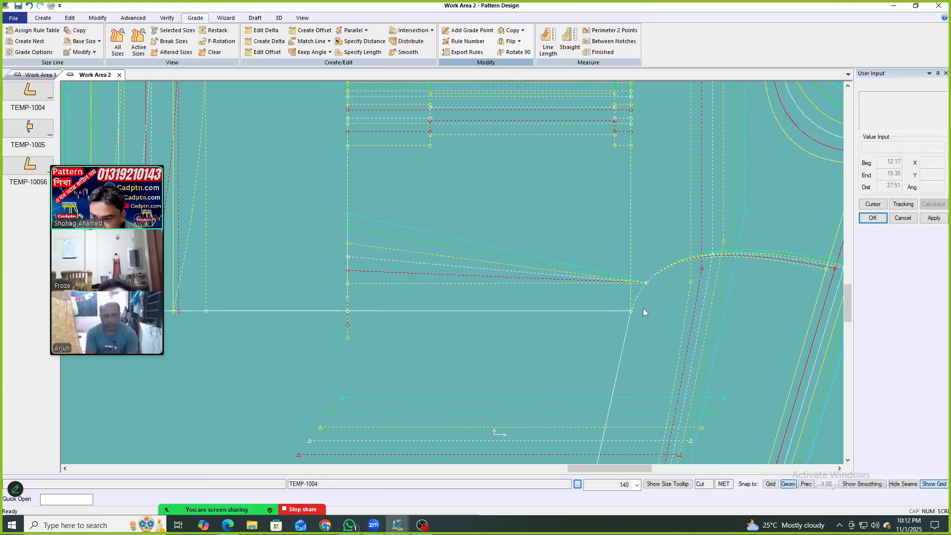
scroll(521, 282, "down", 2)
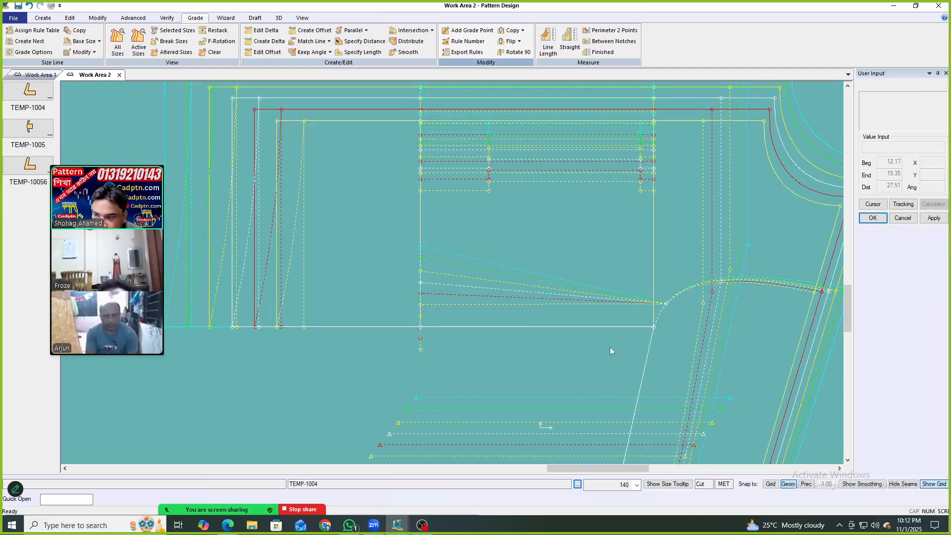
middle_click_drag(531, 193, 527, 212)
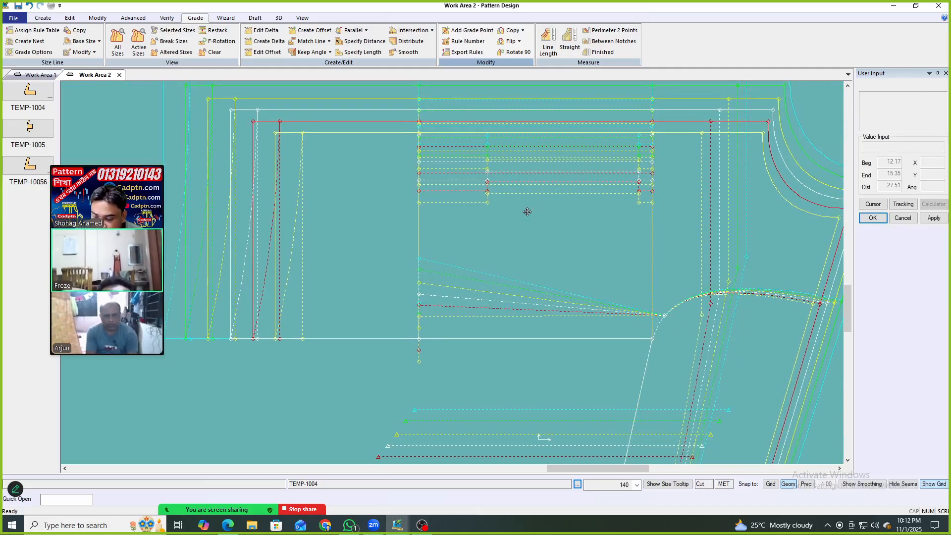
key("space")
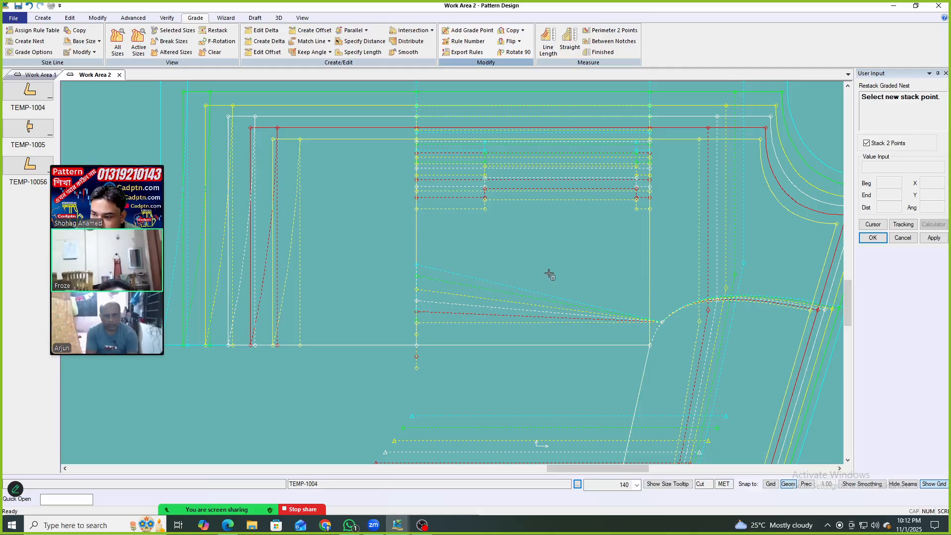
middle_click_drag(573, 254, 527, 240)
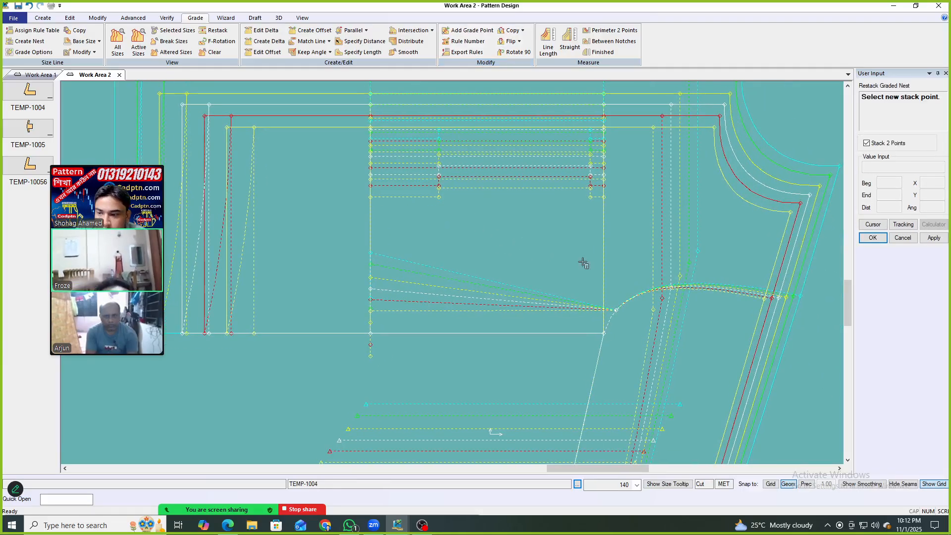
right_click(503, 187)
left_click(502, 191)
scroll(611, 327, "up", 3)
scroll(615, 308, "up", 1)
scroll(609, 322, "down", 2)
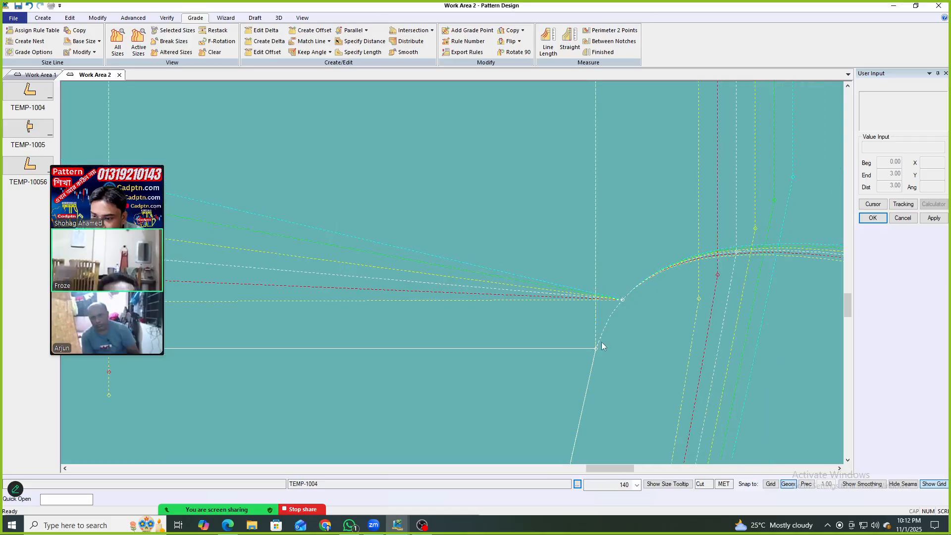
scroll(471, 401, "down", 3)
scroll(524, 282, "up", 1)
Restack the graded nest on the right vertical line's top-edge point again.
key("r")
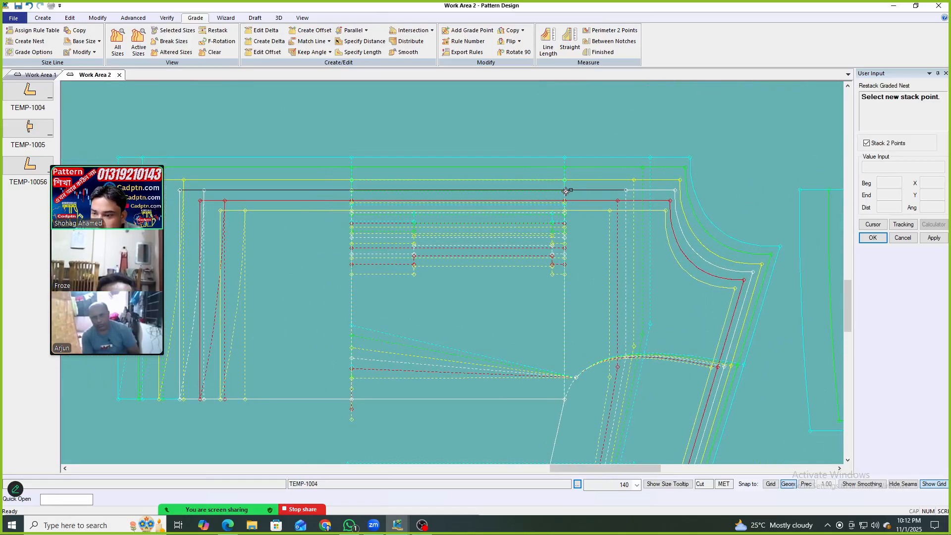
left_click(566, 197)
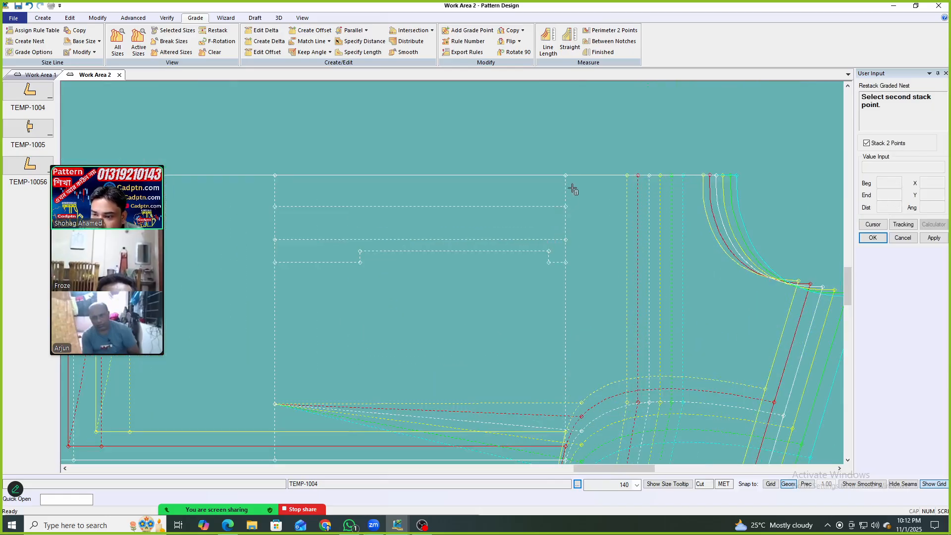
left_click(561, 206)
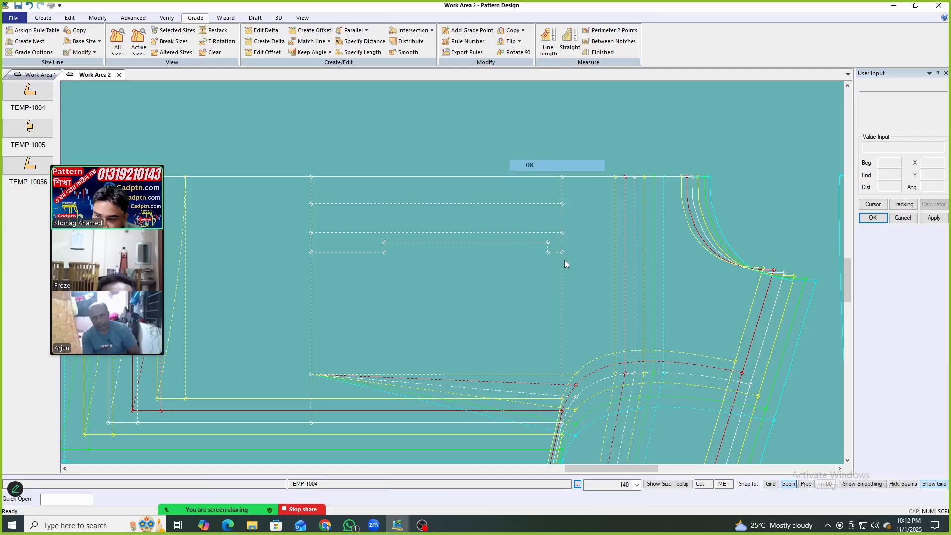
Measure the graded length of the right vertical dashed line across all sizes.
key("l")
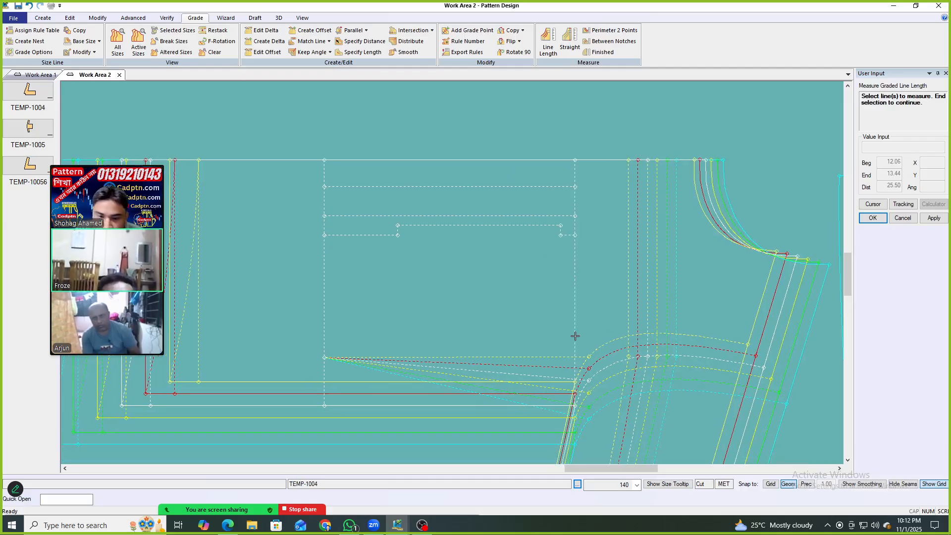
right_click(655, 193)
left_click(666, 200)
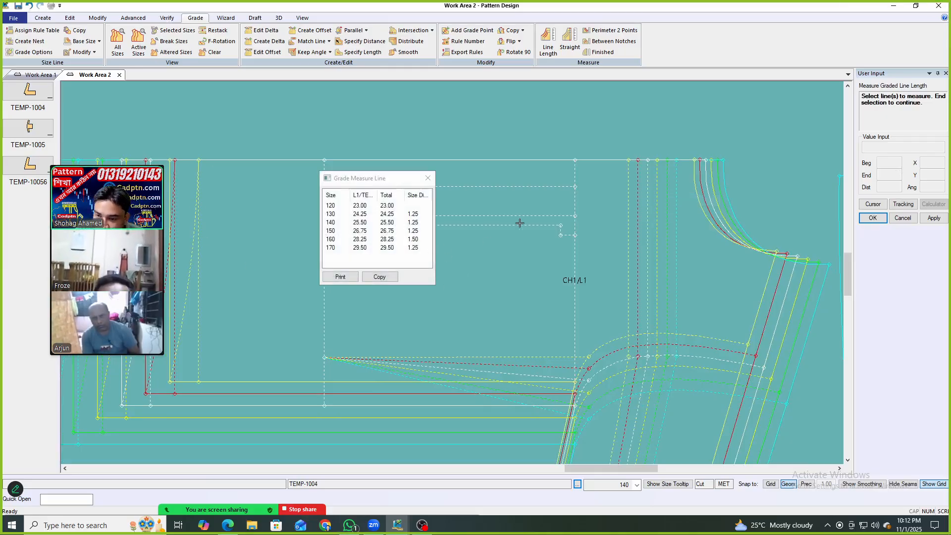
right_click(564, 178)
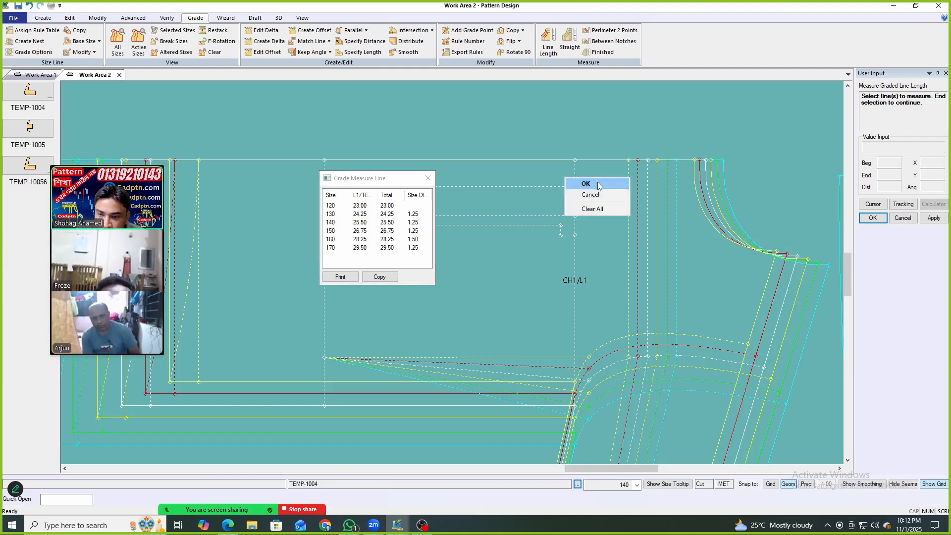
left_click(577, 183)
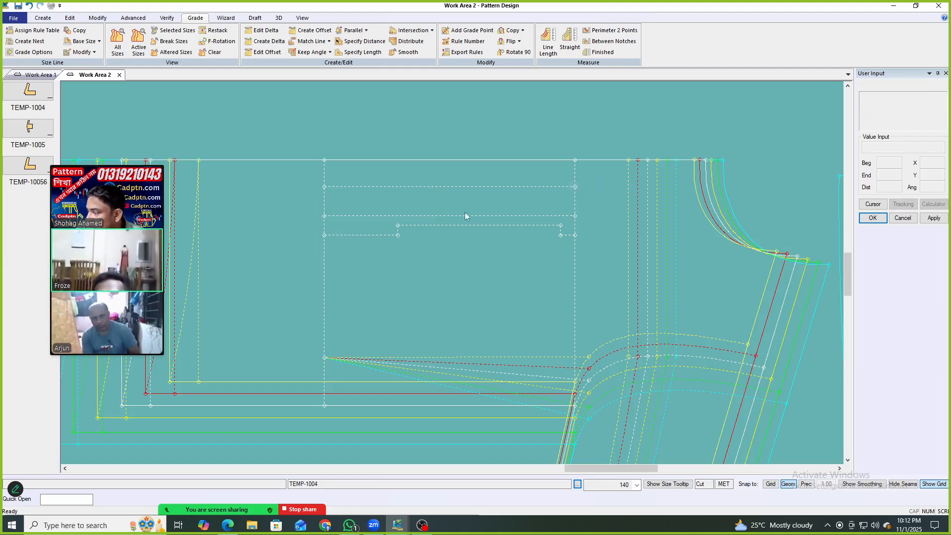
Set the delta X of the upper grade points along the left vertical dashed line to 0.00 for every size break.
middle_click_drag(402, 201, 458, 192)
left_click(266, 30)
left_click_drag(391, 121, 361, 277)
right_click(577, 158)
left_click(610, 163)
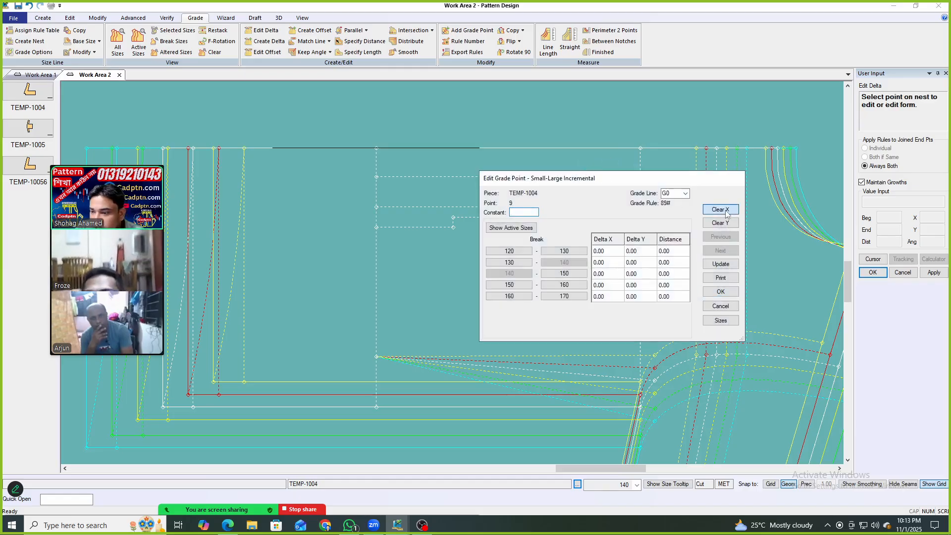
left_click(725, 267)
left_click(721, 292)
right_click(345, 128)
left_click(367, 133)
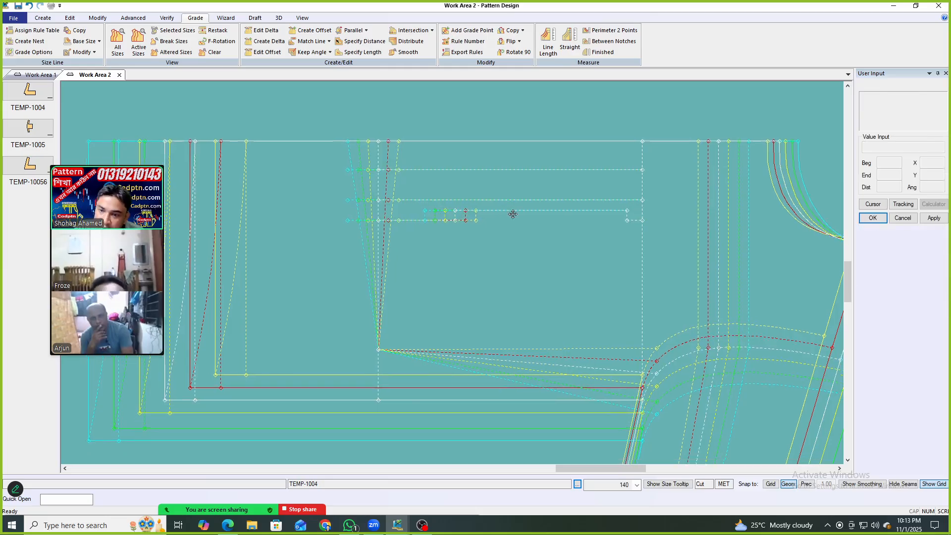
Use Copy Nest Rule to transfer the left vertical line's top-point growth to the horizontal dashed lines' left ends.
left_click(522, 30)
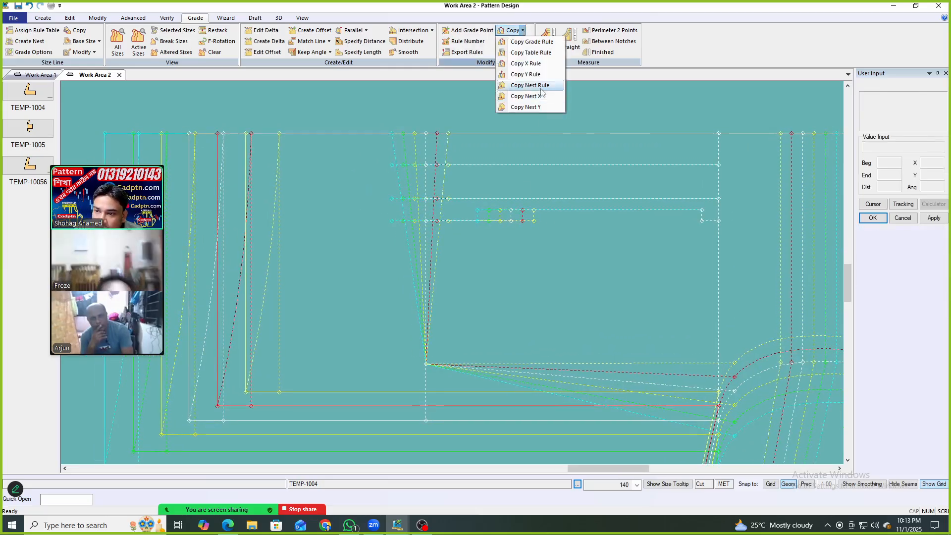
left_click(526, 94)
left_click(426, 132)
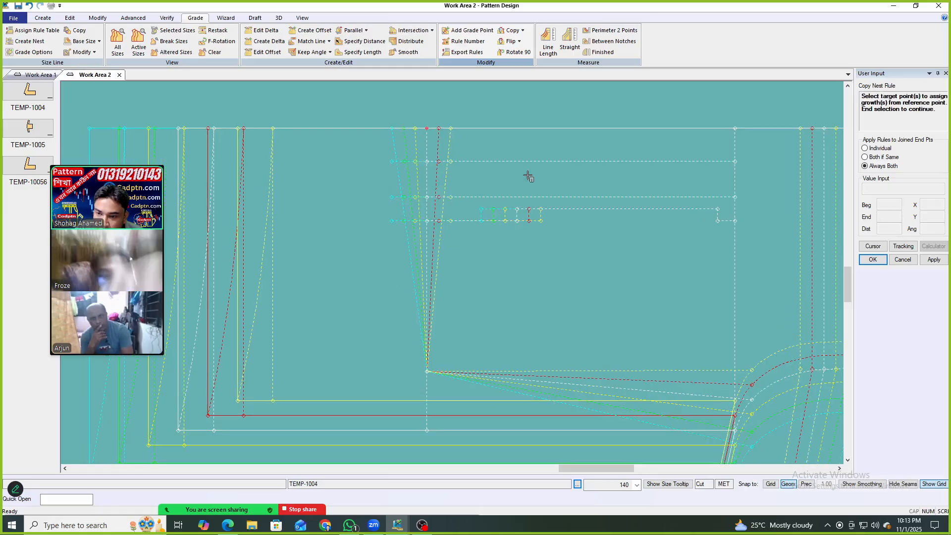
left_click_drag(327, 272, 584, 147)
right_click(626, 144)
left_click(647, 148)
scroll(578, 153, "down", 1)
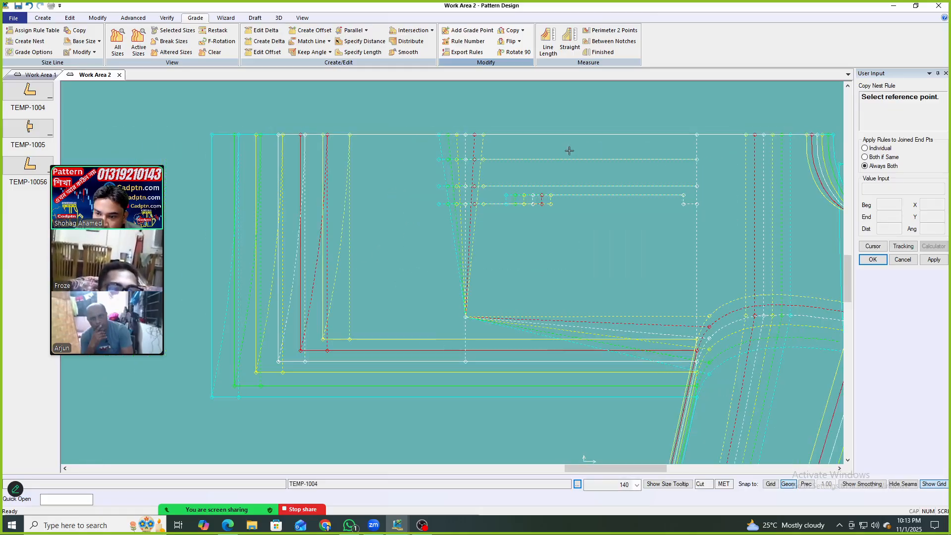
Copy the top point's nest rule to the left vertical line's point where the slanted dashed lines start.
left_click(467, 138)
scroll(440, 327, "up", 2)
left_click_drag(382, 319, 521, 253)
right_click(545, 203)
left_click(598, 213)
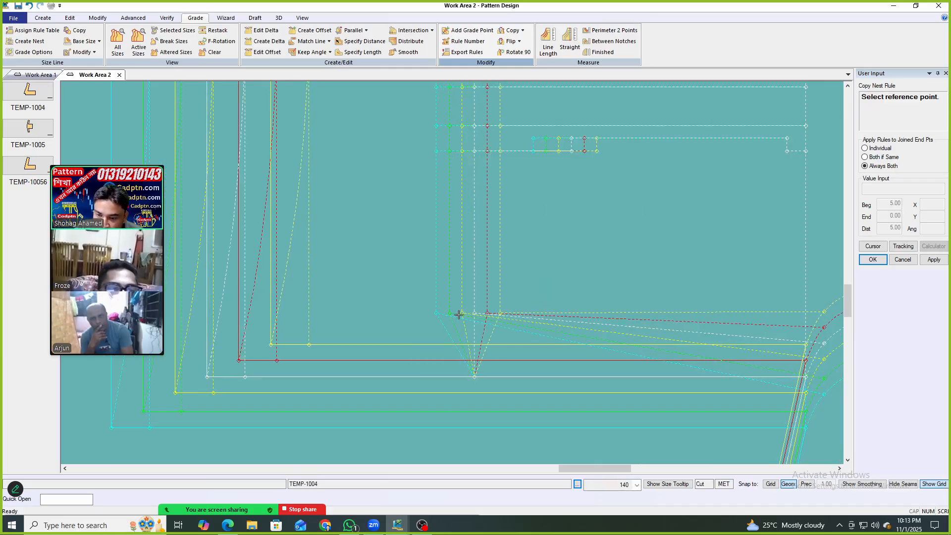
Copy the nest rule of the left vertical line's point at the slanted dashed lines to that vertical line's lower end.
left_click(474, 313)
right_click(599, 257)
left_click(599, 257)
right_click(599, 258)
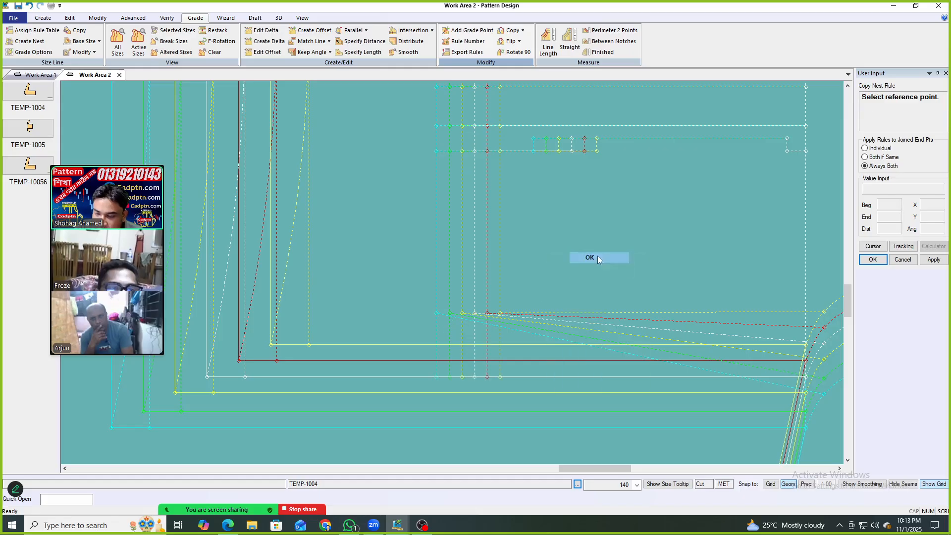
left_click(599, 258)
Grade the left vertical line's lower end with Intersection Y so it meets each size's lower outline.
scroll(510, 257, "down", 3)
scroll(534, 241, "up", 2)
middle_click_drag(534, 241, 535, 239)
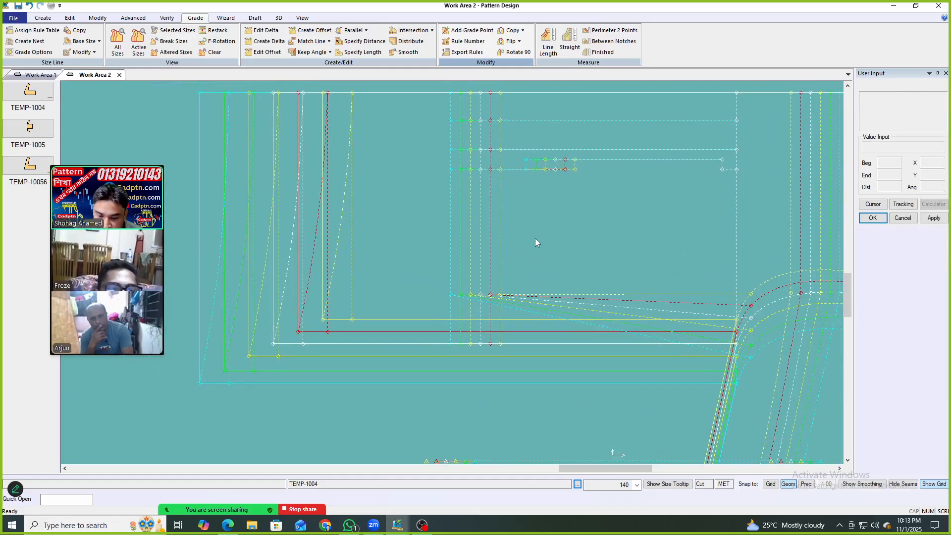
left_click(482, 343)
right_click(569, 239)
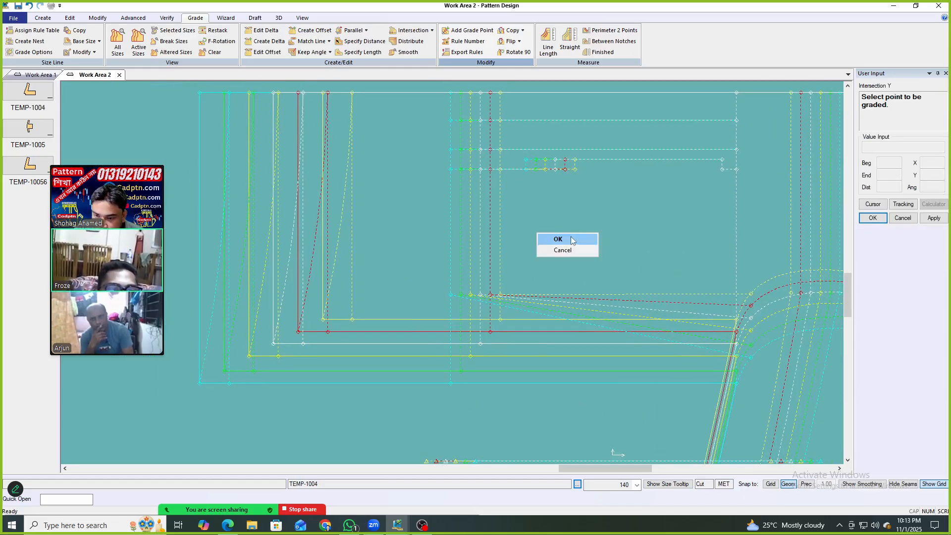
left_click(570, 240)
Restack the nest on the left vertical line's lower end and use Copy Nest X from it to the slanted line's left end.
middle_click_drag(535, 345, 531, 314)
key("r")
left_click(477, 300)
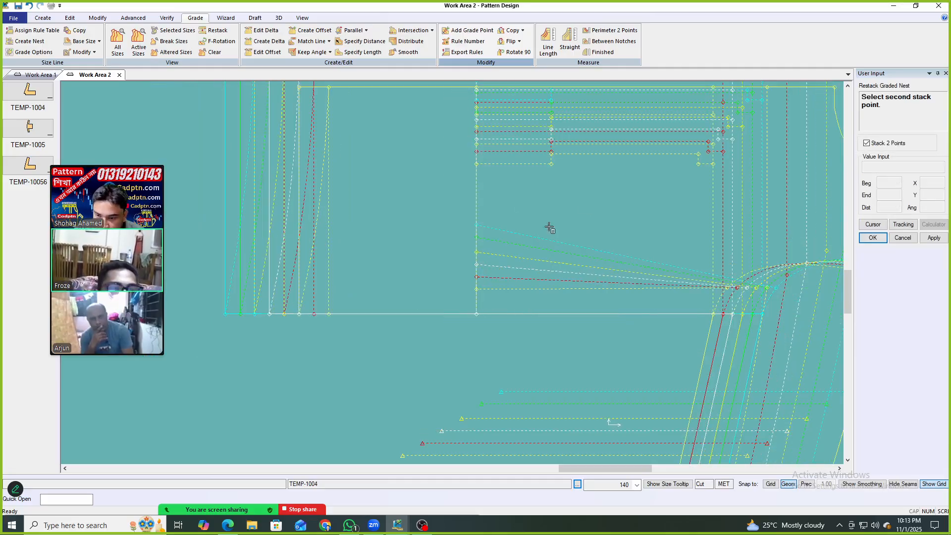
left_click(548, 227)
left_click(523, 31)
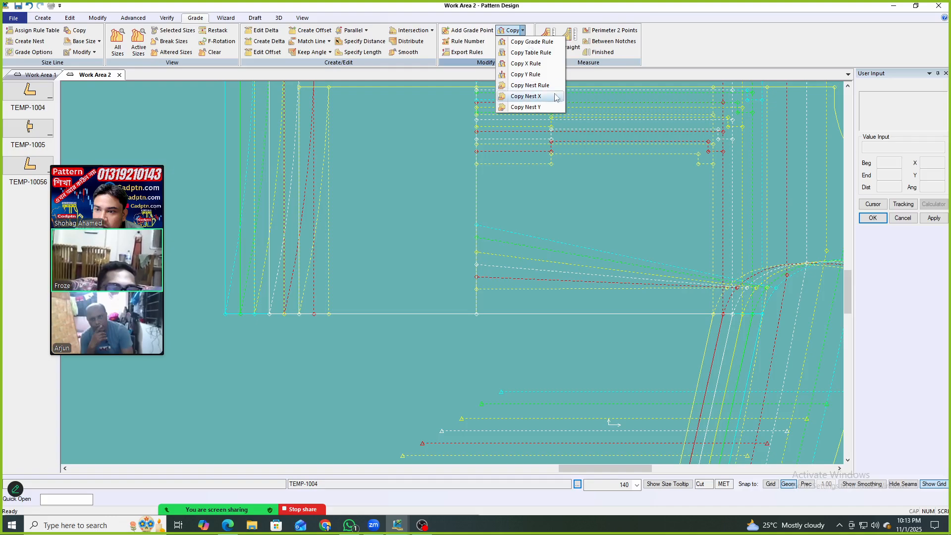
left_click(528, 97)
left_click(477, 314)
right_click(589, 208)
left_click(637, 215)
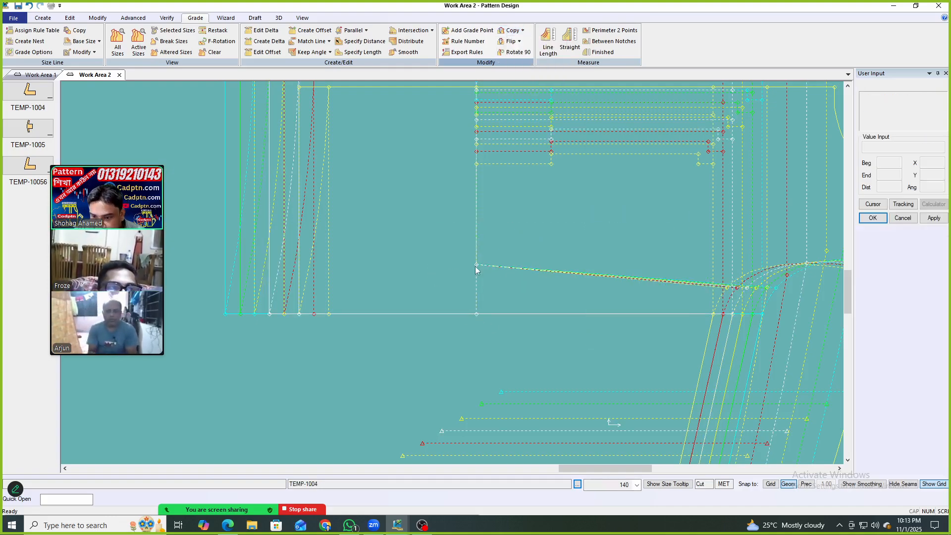
scroll(594, 177, "down", 2)
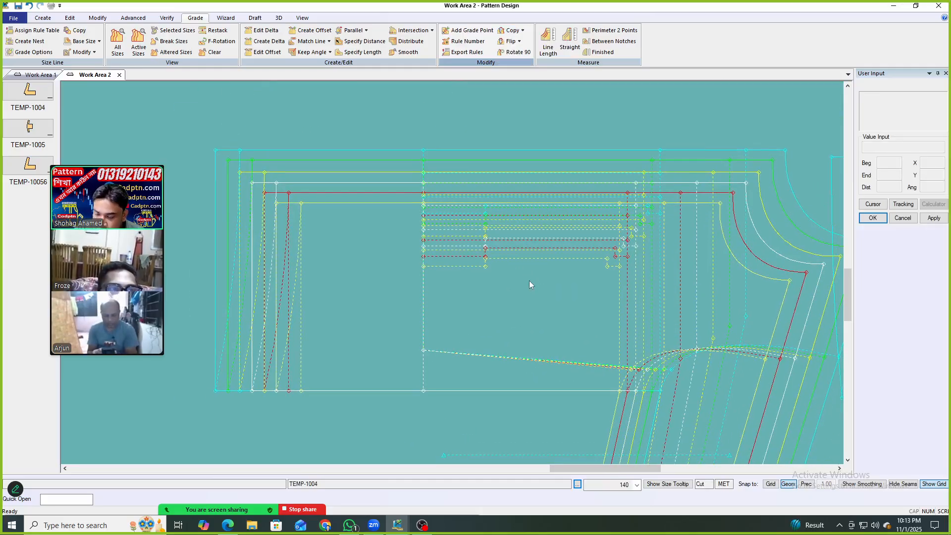
Restack the graded nest of TEMP-1004 on the left end of its grainline.
left_click_drag(537, 255, 551, 237)
key("r")
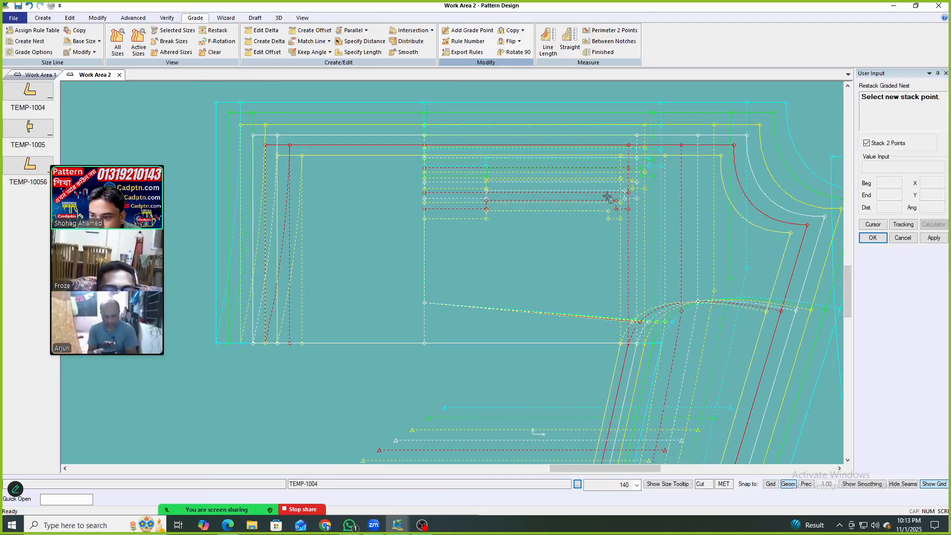
scroll(398, 208, "down", 1)
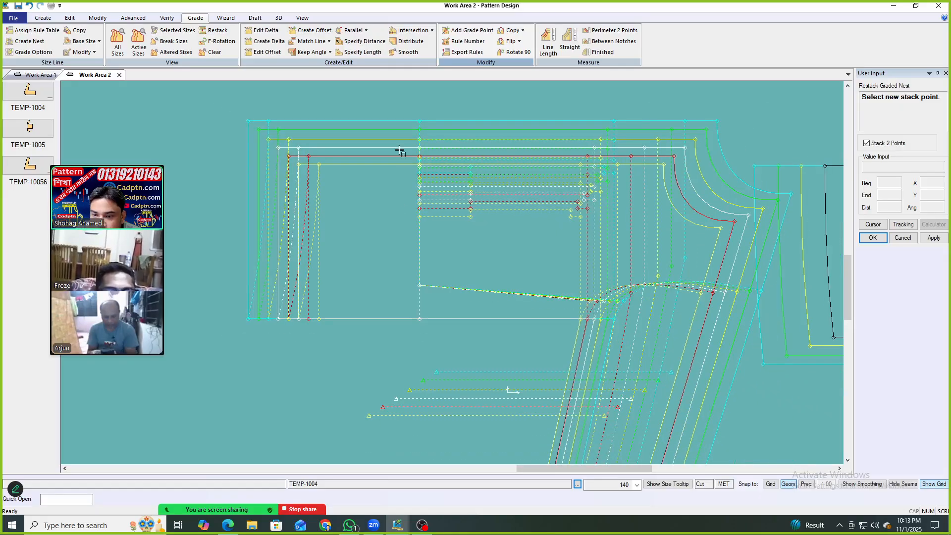
left_click(396, 396)
left_click(601, 222)
scroll(399, 196, "up", 2)
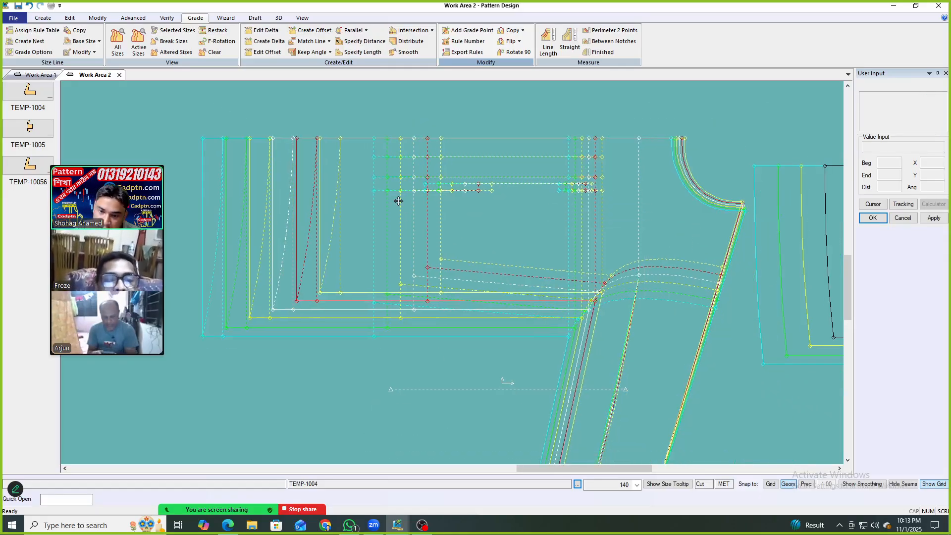
scroll(401, 189, "down", 3)
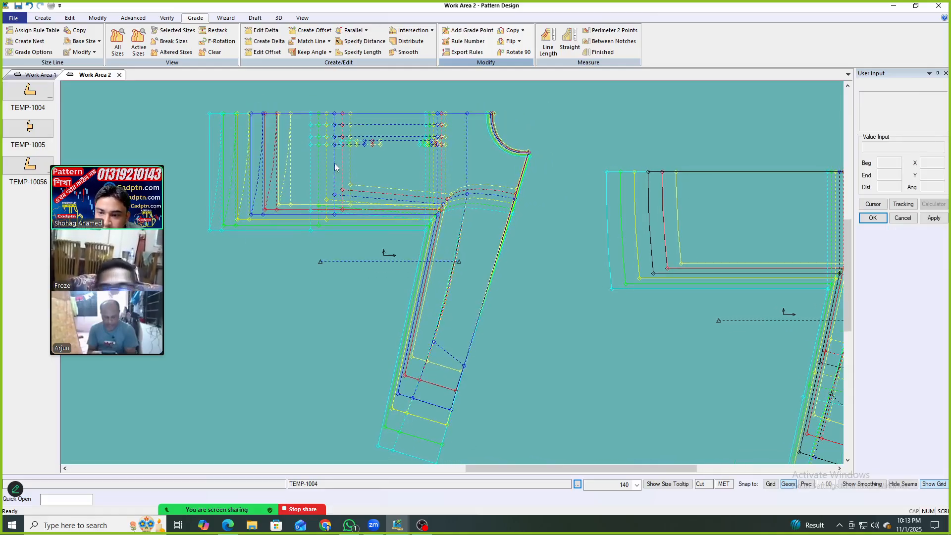
Save both pieces, TEMP-1004 and TEMP-100569, overwriting the stored versions.
left_click_drag(651, 233, 585, 163)
scroll(347, 225, "down", 3)
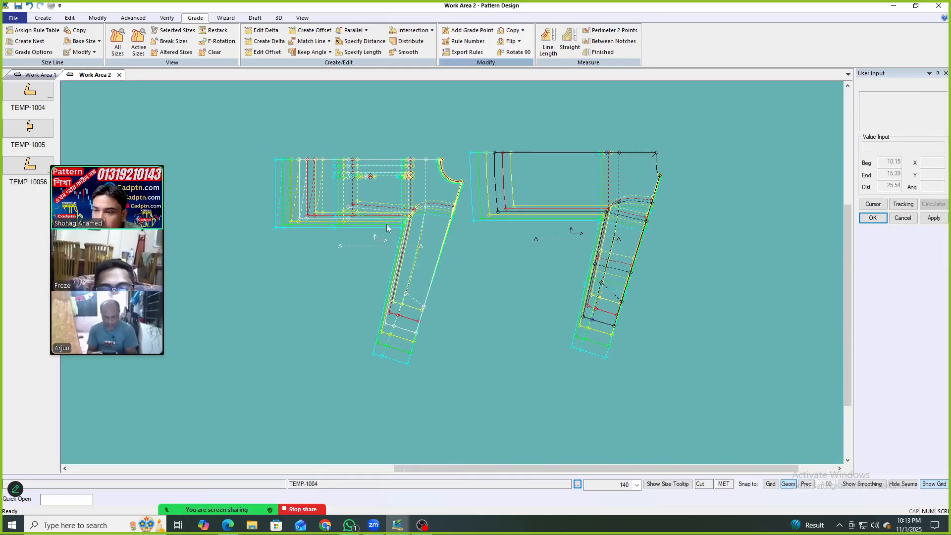
scroll(524, 186, "up", 1)
key("ctrl+s")
left_click_drag(686, 117, 357, 333)
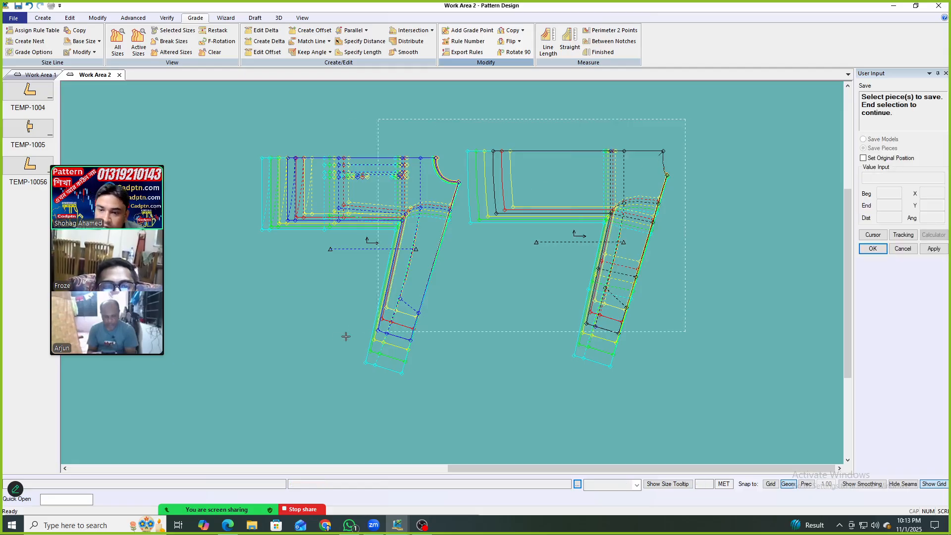
right_click(711, 130)
left_click(730, 134)
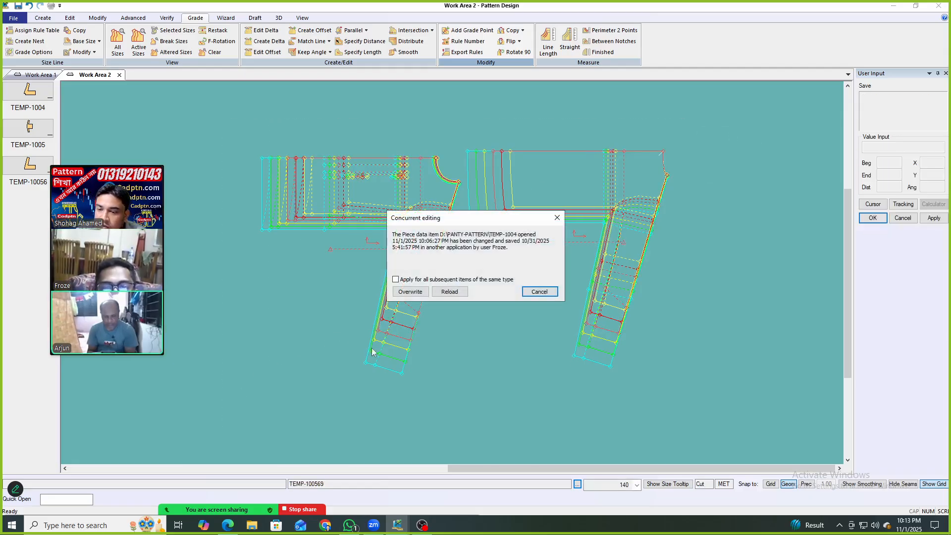
left_click(410, 292)
left_click(410, 292)
right_click(701, 174)
mouse_move(578, 213)
left_mouse_down()
mouse_move(590, 221)
mouse_move(584, 215)
left_mouse_up()
key("ctrl+a")
left_click_drag(737, 135, 272, 363)
right_click(599, 194)
left_click(633, 198)
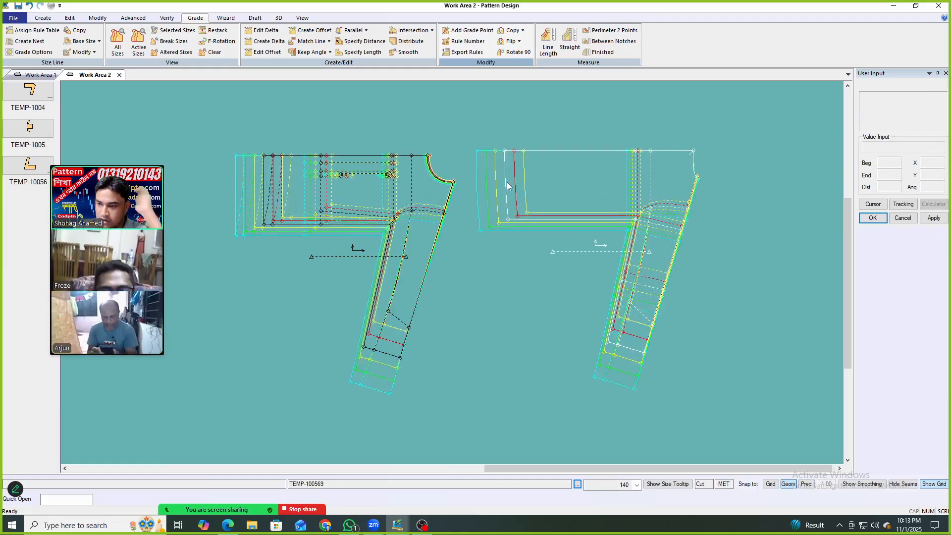
Examine the graded nests of TEMP-1004 and TEMP-100569, comparing the internal lines on their lower legs.
scroll(671, 201, "down", 3)
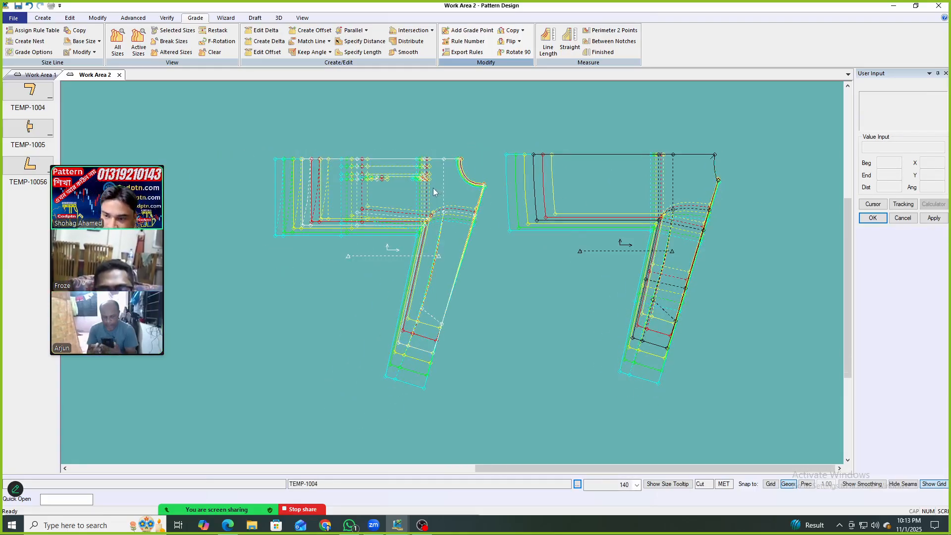
scroll(432, 185, "up", 4)
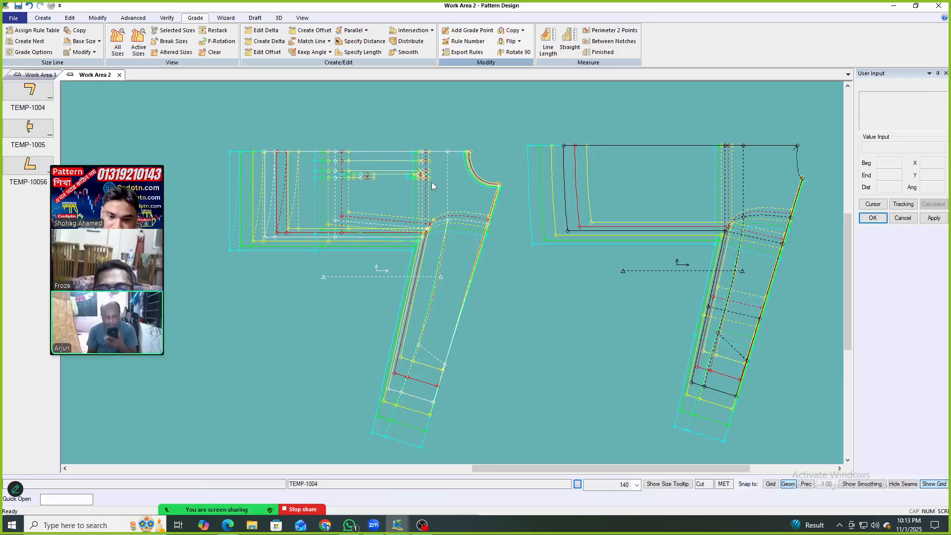
left_click(432, 180)
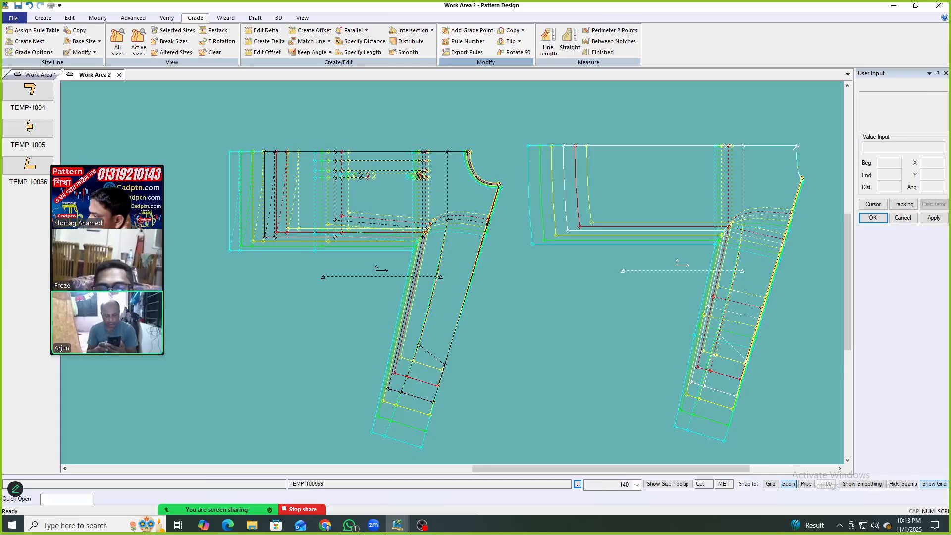
left_click(560, 200)
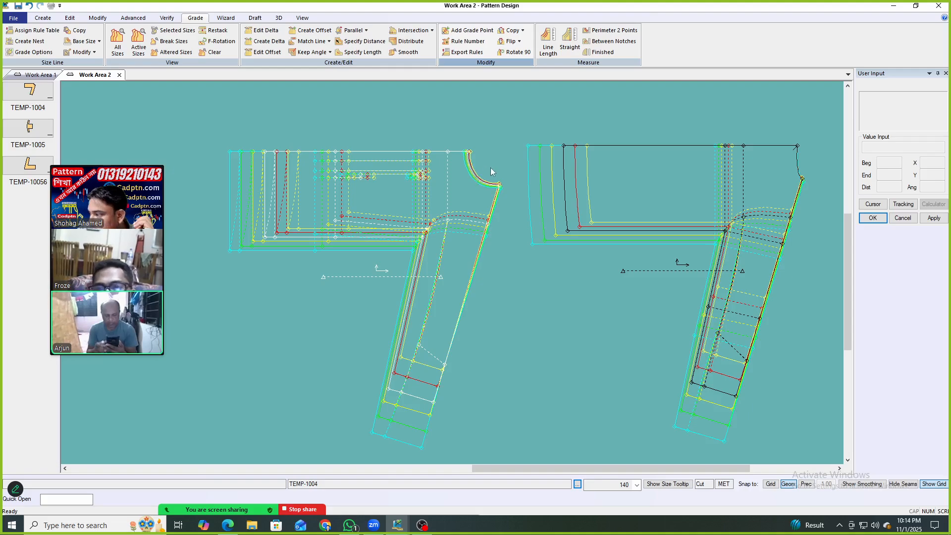
left_click(497, 168)
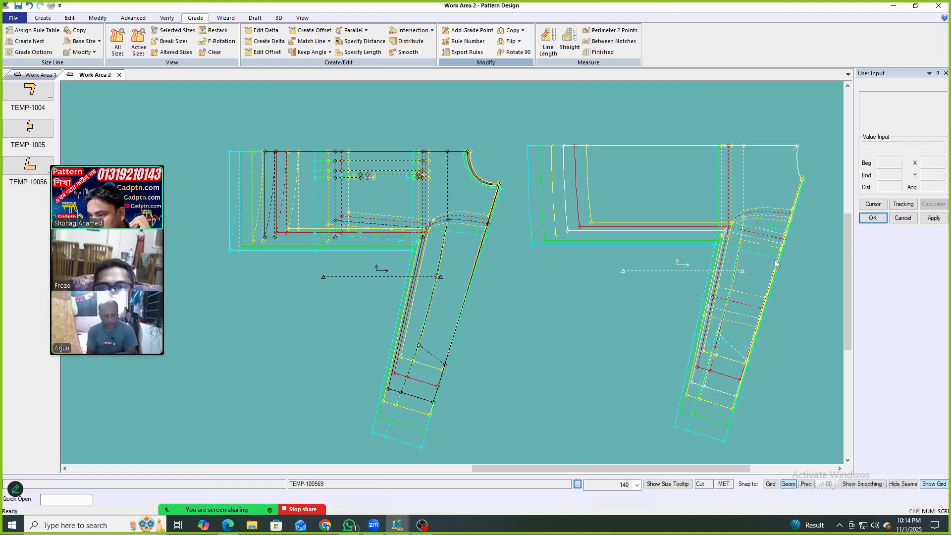
scroll(730, 255, "up", 1)
scroll(450, 221, "down", 3)
scroll(403, 283, "up", 2)
scroll(419, 326, "up", 3)
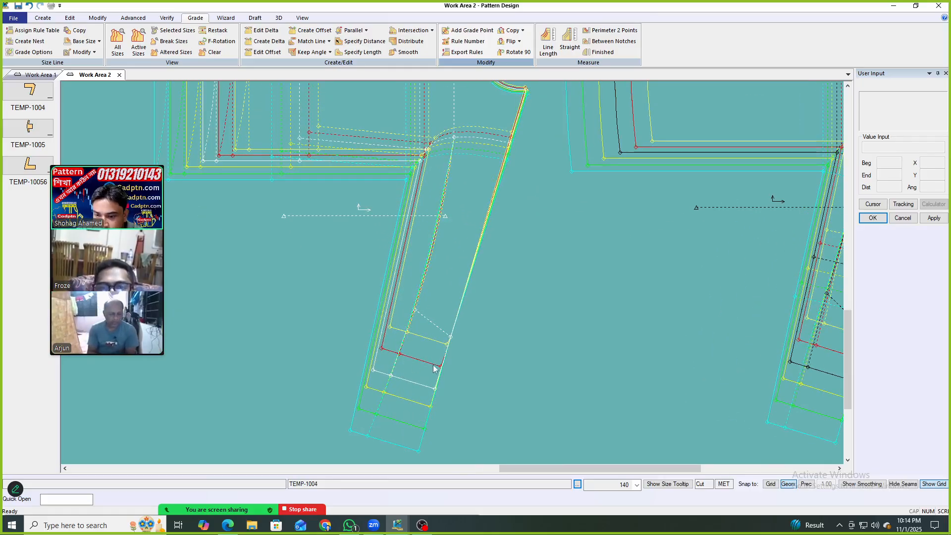
scroll(355, 319, "down", 3)
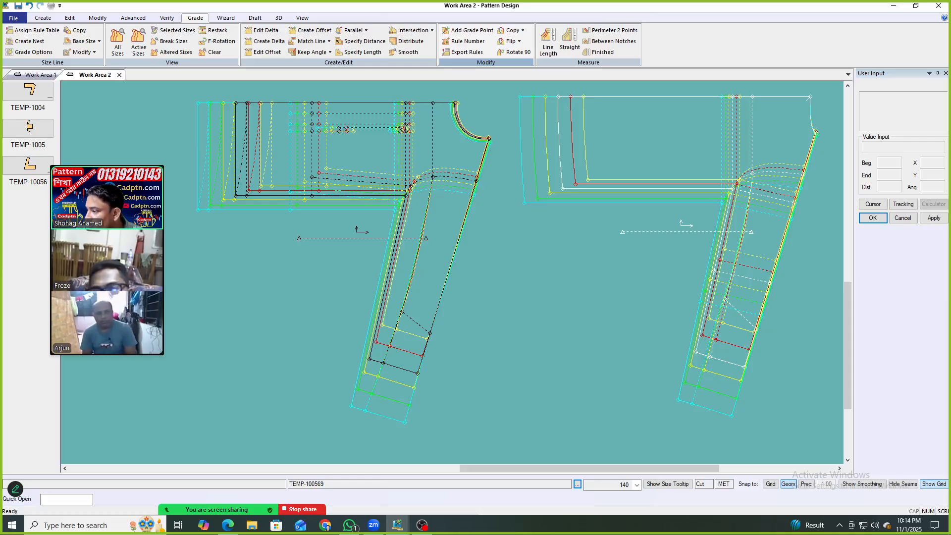
scroll(428, 349, "up", 2)
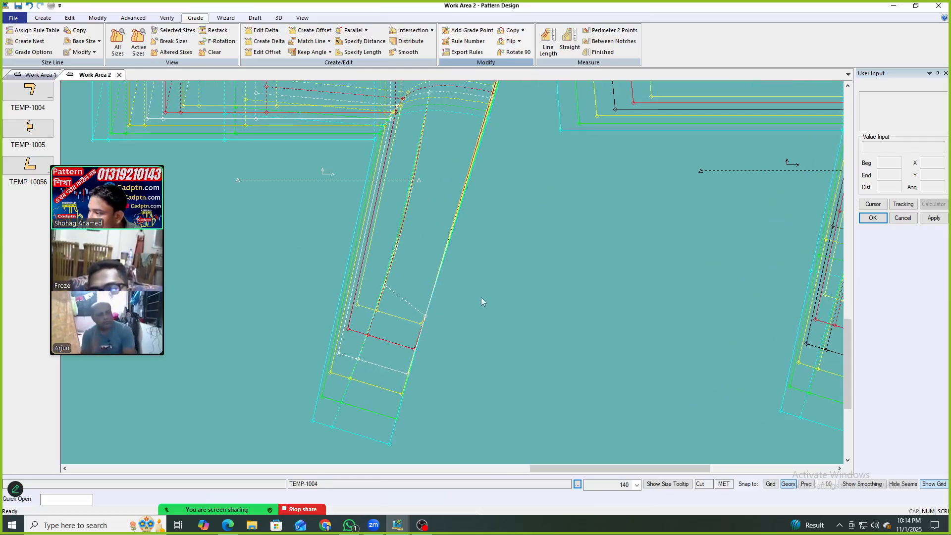
scroll(529, 325, "up", 1)
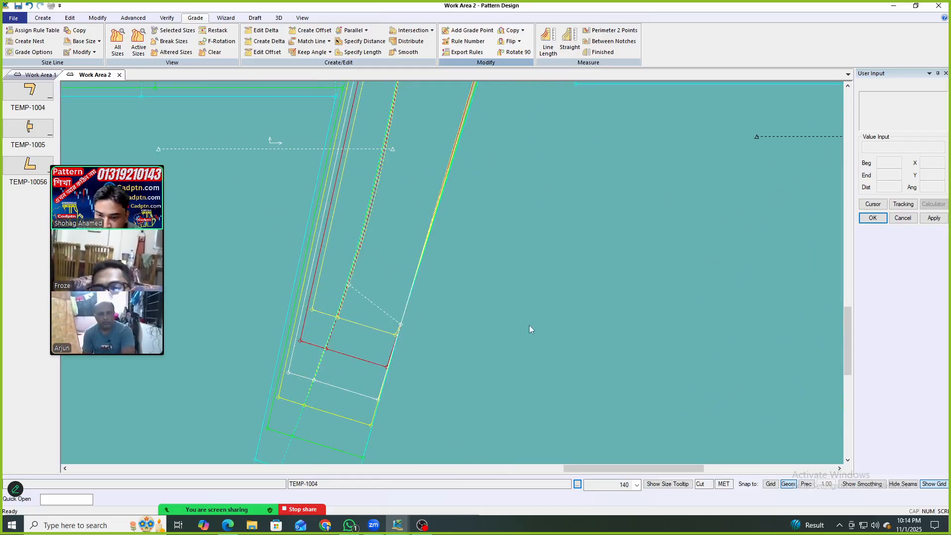
On TEMP-100569, copy the nest rule of the dashed cross line's right end to both ends of the slanted dashed line.
scroll(529, 322, "down", 2)
scroll(263, 260, "down", 1)
scroll(707, 293, "up", 1)
left_click_drag(688, 311, 673, 316)
left_click(522, 30)
left_click(520, 83)
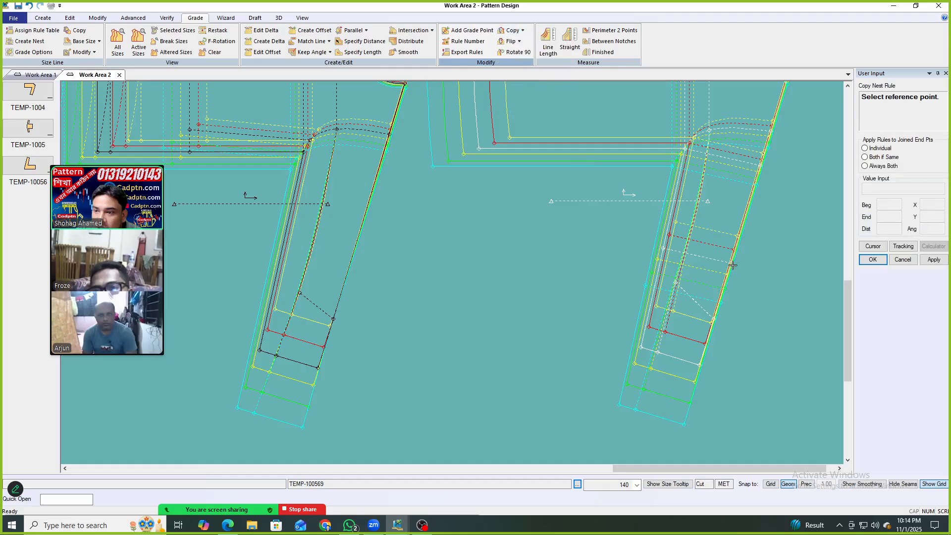
scroll(735, 272, "up", 1)
left_click(728, 266)
scroll(688, 296, "up", 1)
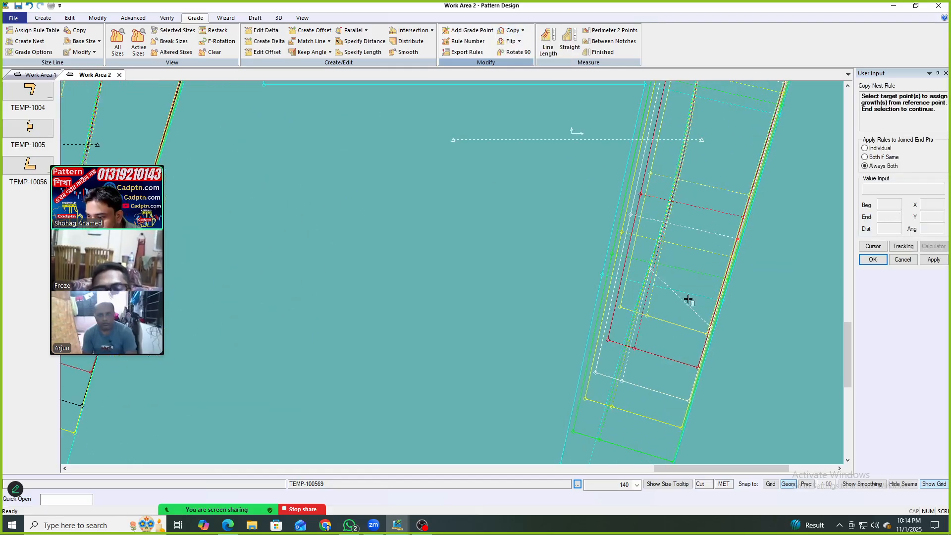
left_click(711, 330)
scroll(668, 255, "up", 2)
right_click(698, 173)
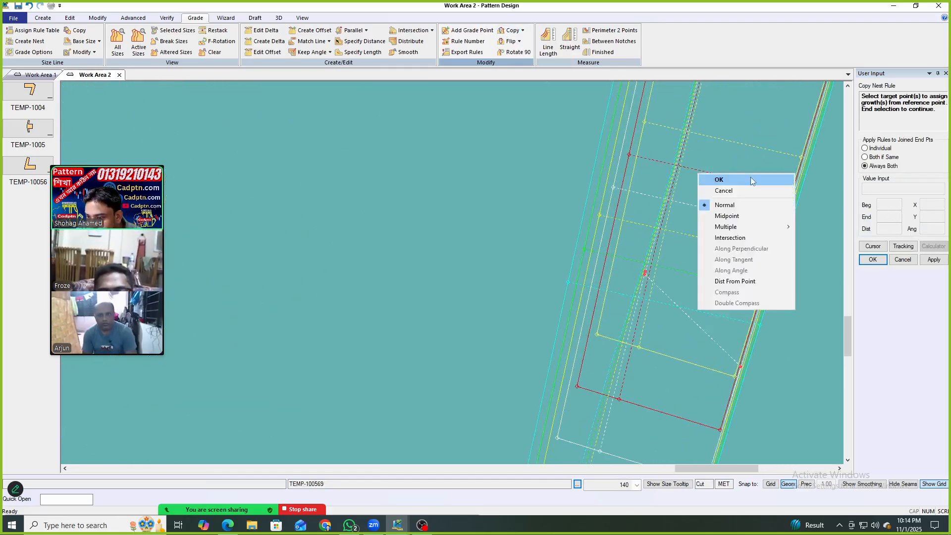
left_click(709, 180)
right_click(690, 165)
left_click(699, 171)
scroll(661, 163, "down", 4)
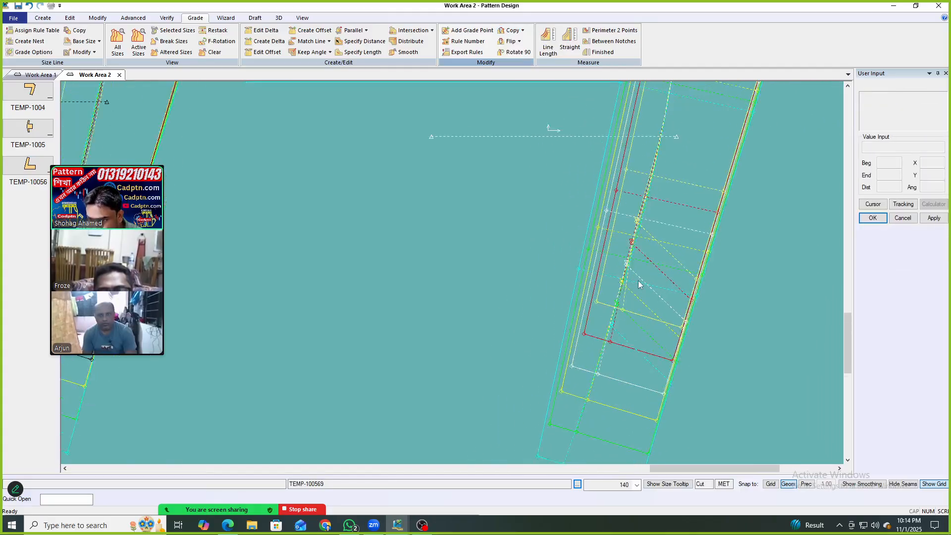
Delete the inner dashed line's point at the upper end of the slanted dashed line on TEMP-100569.
scroll(644, 274, "up", 4)
scroll(642, 272, "up", 1)
key("Delete")
right_click(666, 189)
left_click(698, 193)
scroll(551, 212, "down", 4)
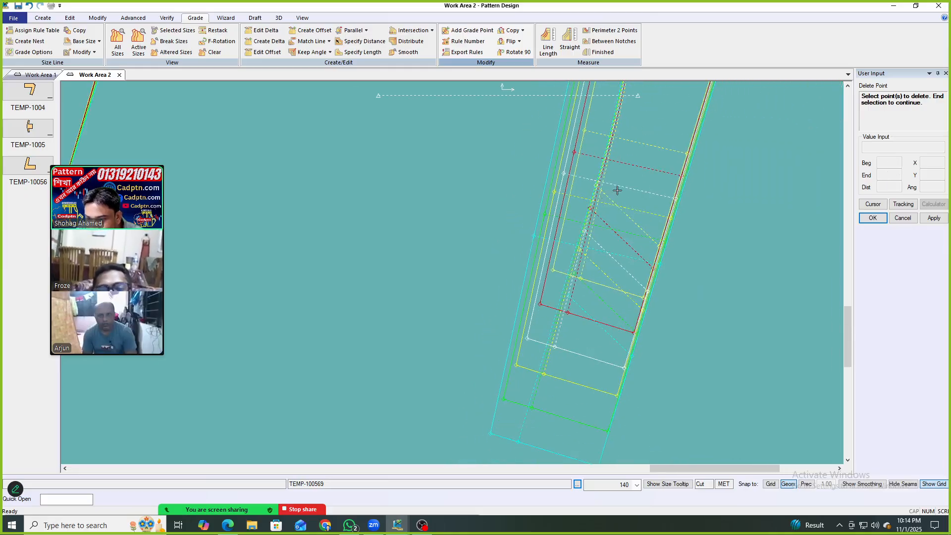
right_click(618, 190)
left_click(617, 191)
Restack the nest of TEMP-100569 on the dashed cross line's right end.
middle_click_drag(618, 262, 595, 263)
key("r")
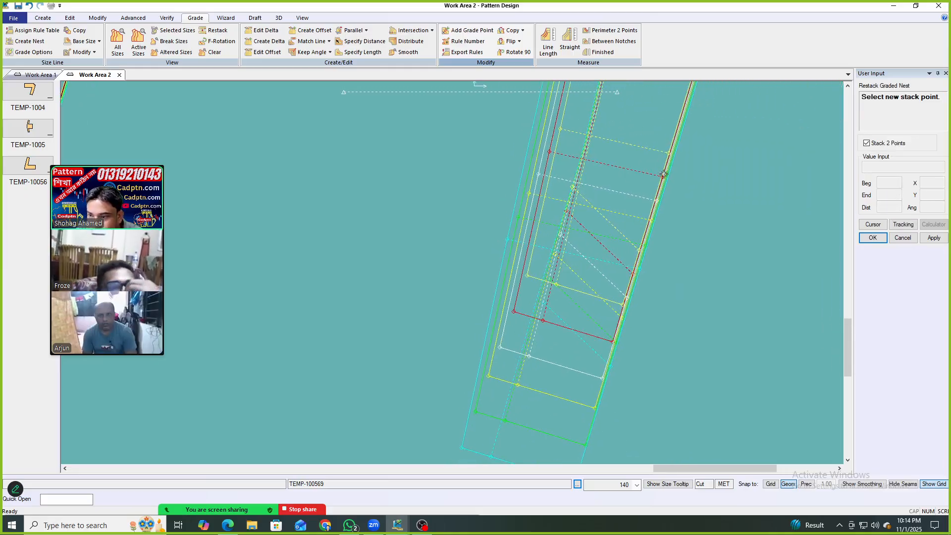
left_click(656, 201)
right_click(700, 221)
left_click(700, 220)
Add a grade point at the midpoint of the leg's lower edge line on TEMP-100569.
middle_click_drag(569, 352, 583, 325)
key("a")
right_click(617, 243)
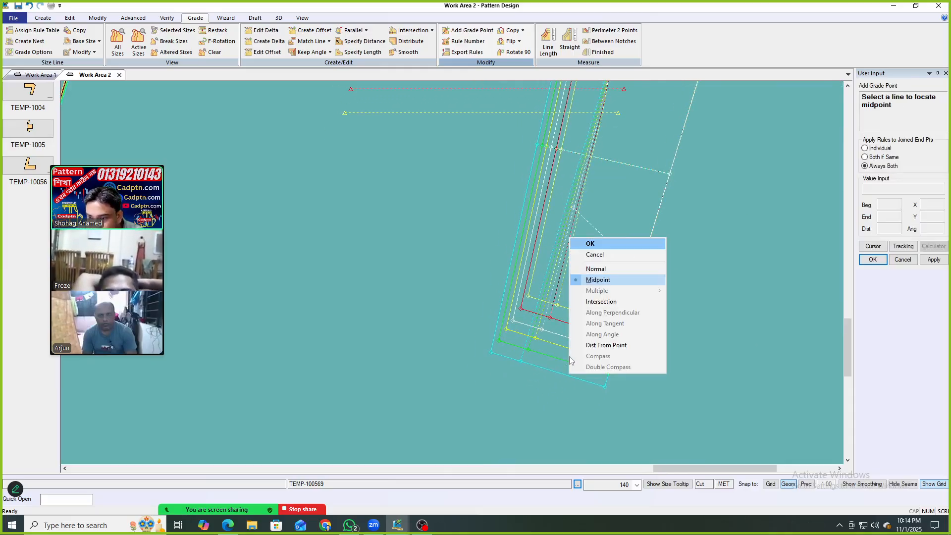
left_click(598, 279)
left_click(558, 338)
scroll(570, 297, "up", 2)
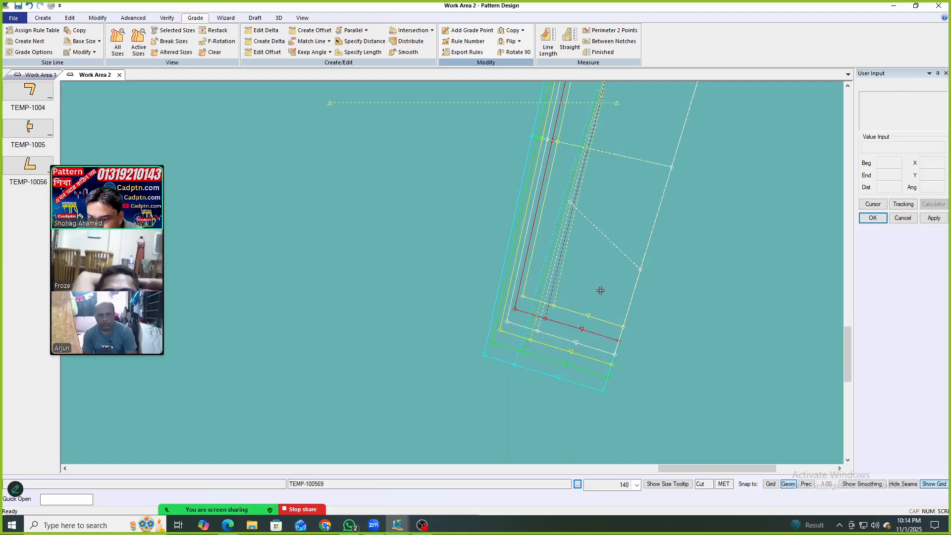
Copy the nest rule of the lower edge's midpoint to the lower end of the inner lengthwise dashed line.
left_click(524, 31)
left_click(552, 86)
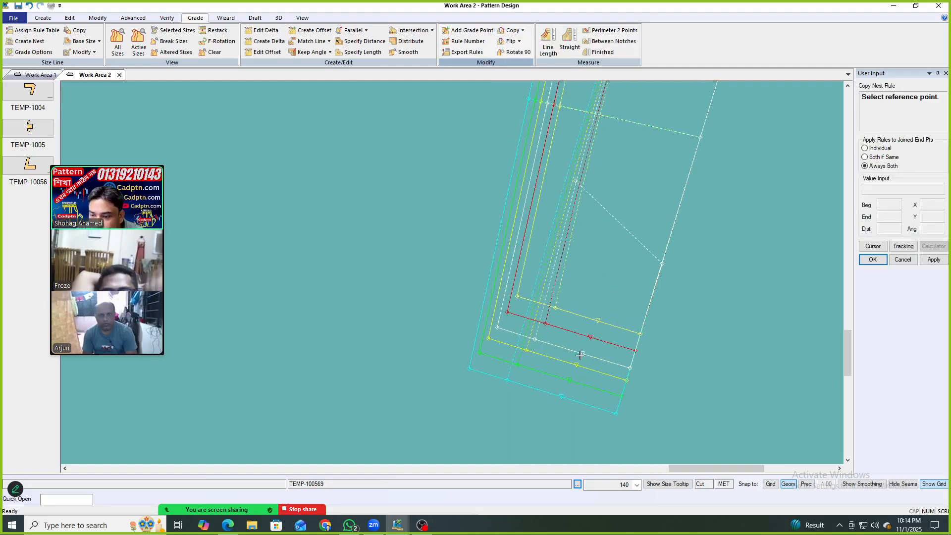
left_click(582, 353)
left_click_drag(495, 410, 594, 337)
right_click(652, 207)
left_click(655, 205)
scroll(577, 321, "down", 2)
scroll(618, 212, "up", 2)
scroll(639, 267, "down", 3)
right_click(690, 139)
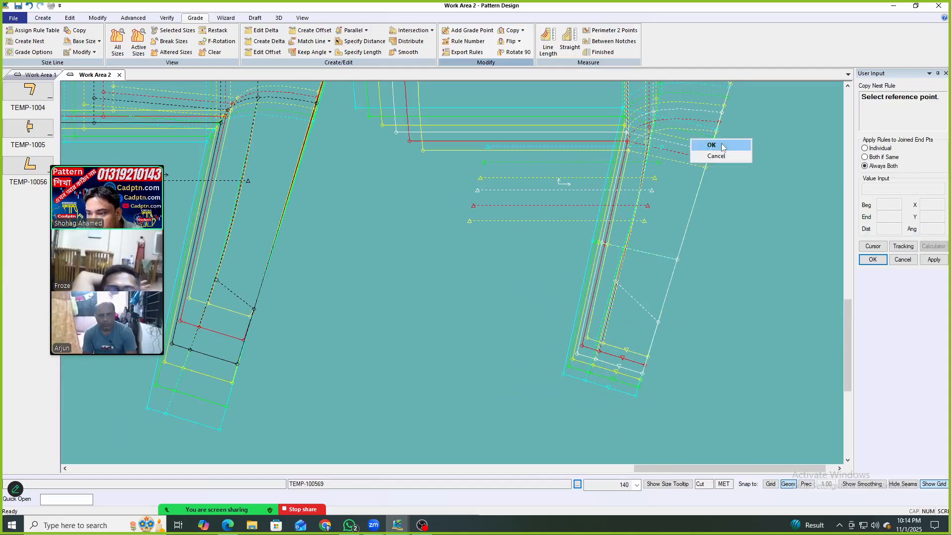
left_click(705, 143)
Restack the nest of TEMP-100569 on both ends of the horizontal grain line.
key("r")
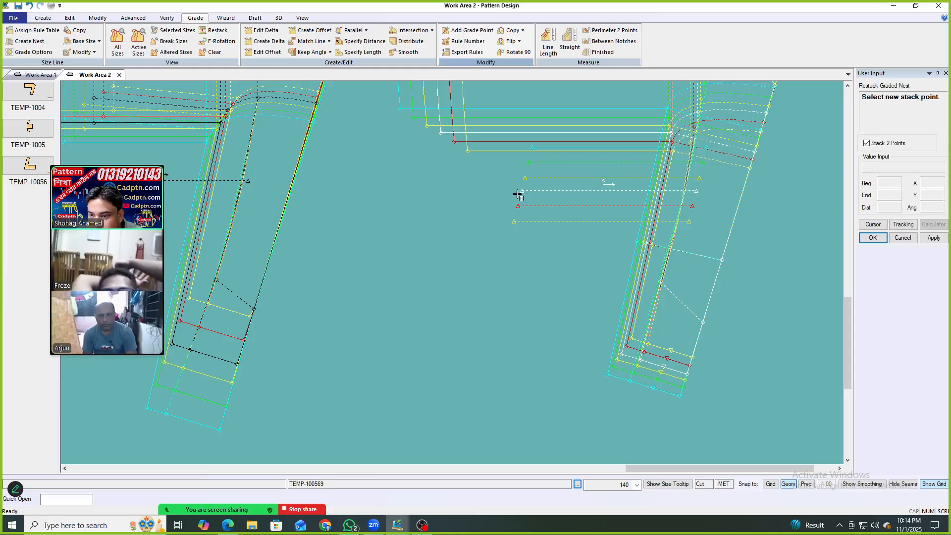
left_click(518, 194)
left_click(642, 189)
scroll(639, 191, "down", 3)
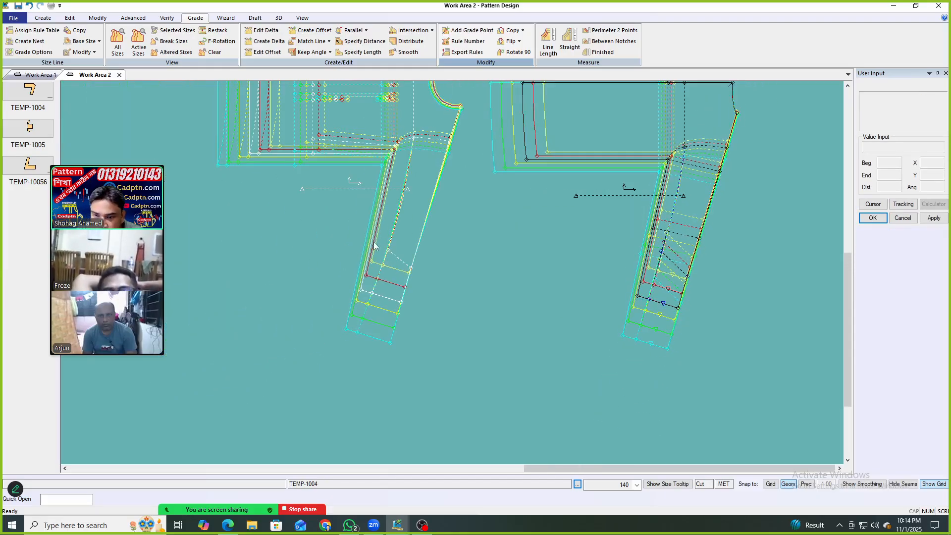
Copy the nest rule from the outer end of TEMP-100569's slanted dashed line to the matching outer end on TEMP-1004.
left_click(511, 30)
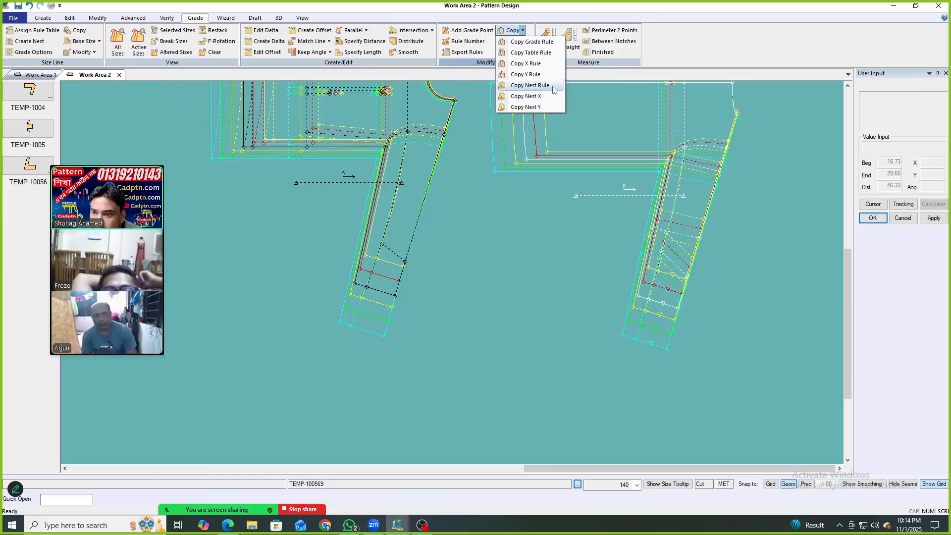
left_click(520, 87)
scroll(666, 284, "up", 1)
left_click(696, 285)
scroll(692, 317, "up", 2)
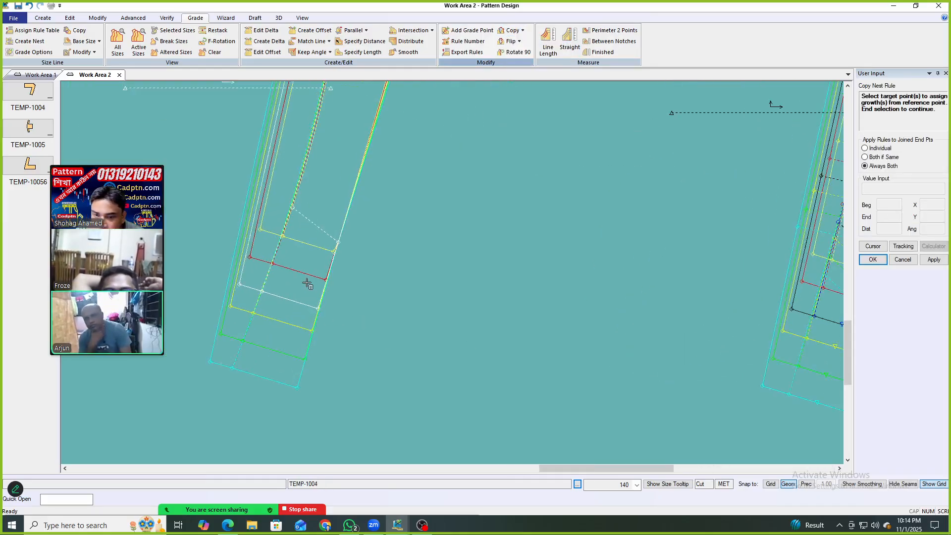
right_click(580, 159)
left_click(581, 159)
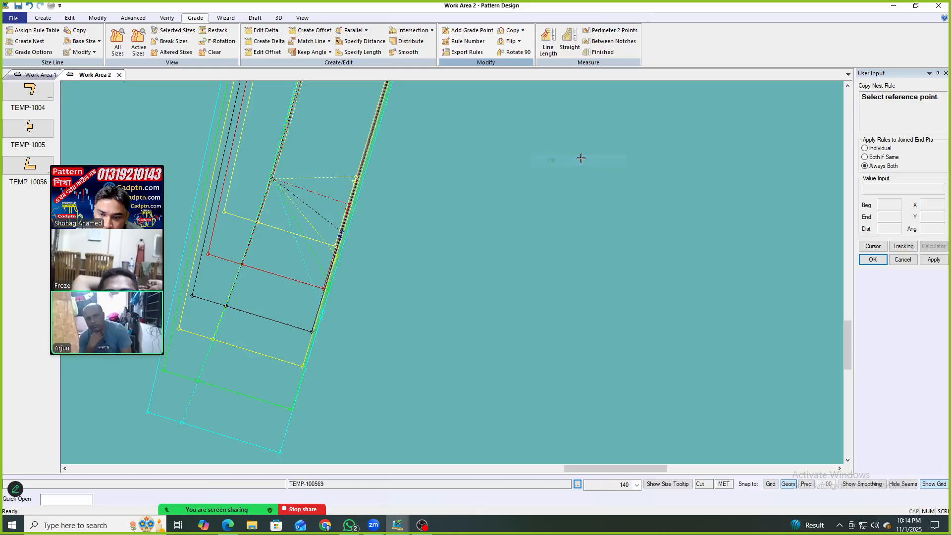
Delete the extra point beside the outer end of the slanted dashed line on TEMP-1004.
right_click(530, 155)
left_click(528, 155)
middle_click_drag(321, 249, 438, 256)
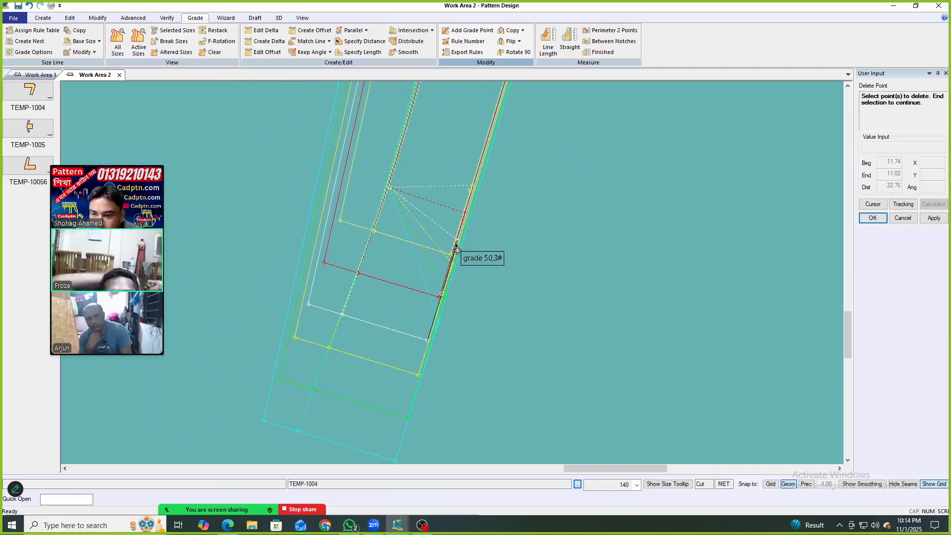
left_click(589, 169)
scroll(542, 214, "down", 4)
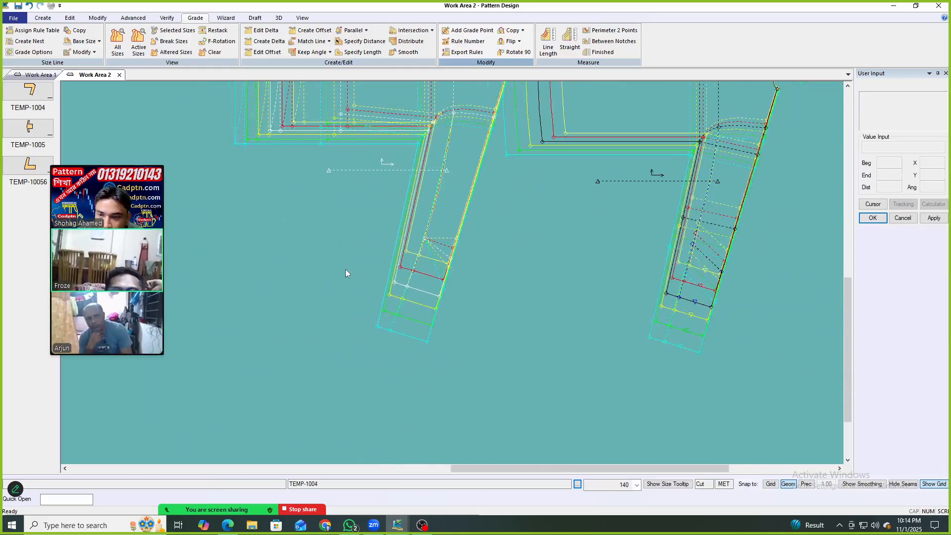
Copy the nest rule from the inner end of TEMP-100569's slanted dashed line to the matching inner end on TEMP-1004.
left_click_drag(709, 188, 685, 194)
left_click(515, 30)
left_click(518, 85)
scroll(642, 291, "up", 2)
left_click(619, 273)
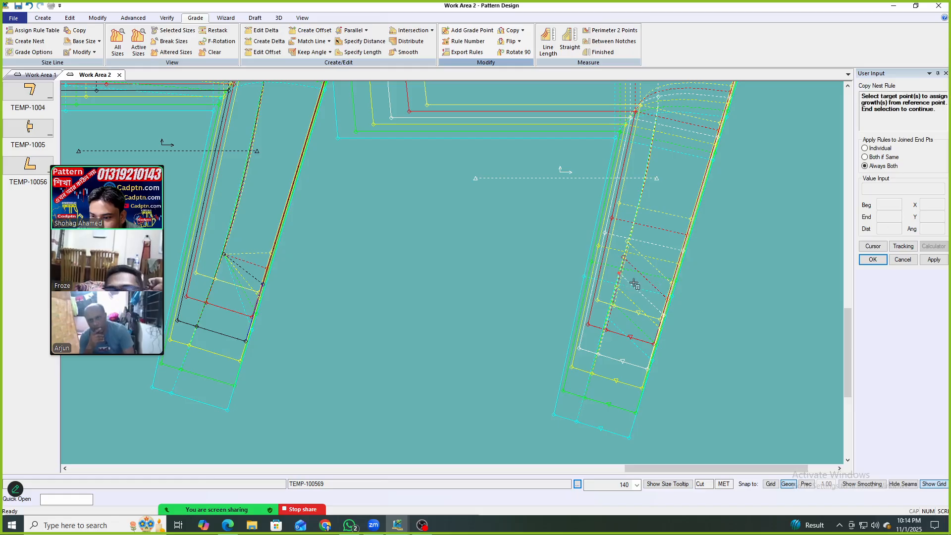
scroll(626, 276, "up", 3)
scroll(352, 267, "down", 1)
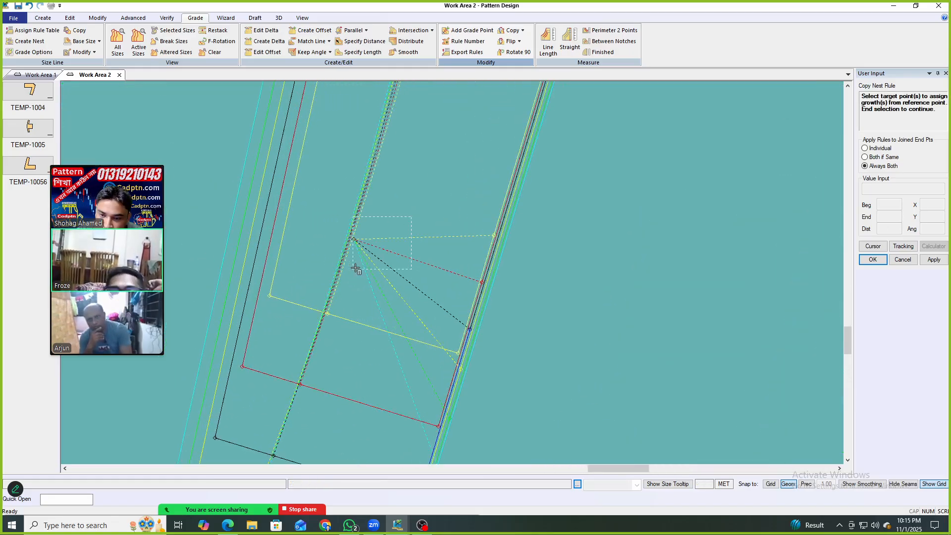
right_click(503, 131)
left_click(510, 132)
scroll(426, 214, "down", 3)
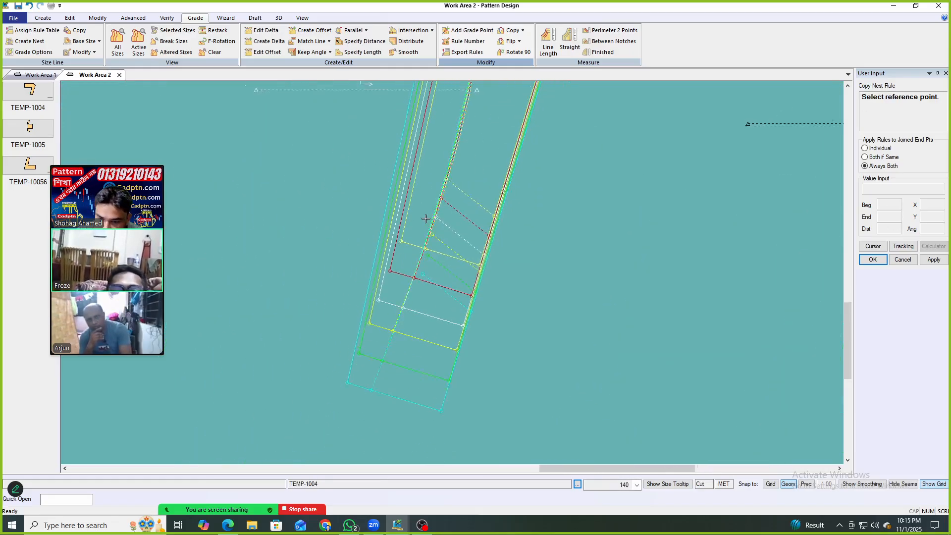
Copy the nest rule of TEMP-100569's lower edge midpoint to the lengthwise dashed line's lower end on TEMP-1004, and delete the extra point on TEMP-1004.
left_click(675, 289)
scroll(675, 288, "up", 3)
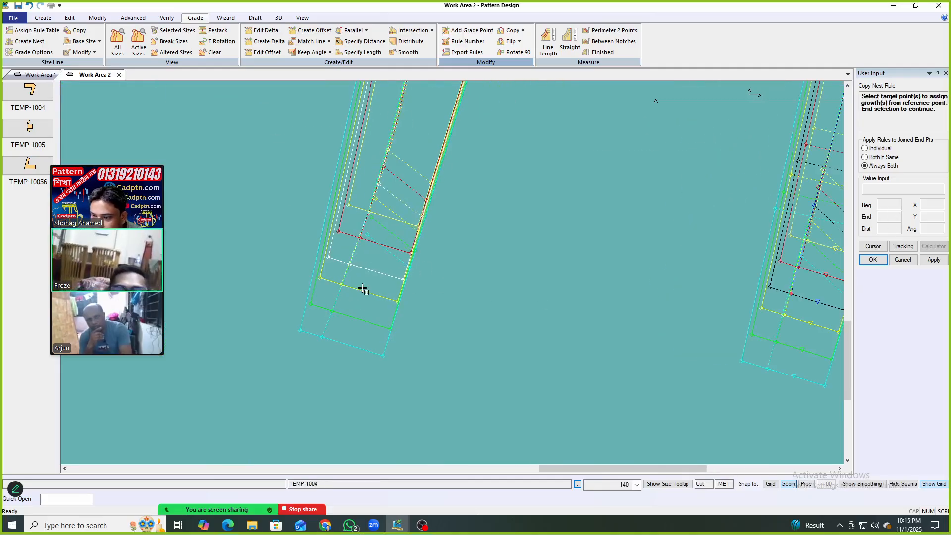
right_click(448, 167)
left_click(499, 172)
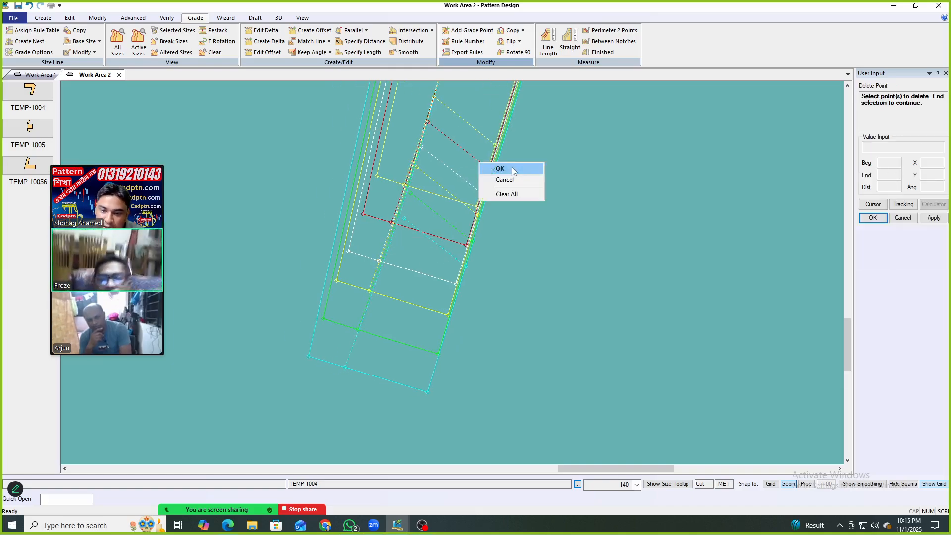
left_click(514, 170)
Delete the midpoint grade point on the leg's lower edge of TEMP-100569.
scroll(349, 276, "down", 6)
scroll(651, 238, "up", 2)
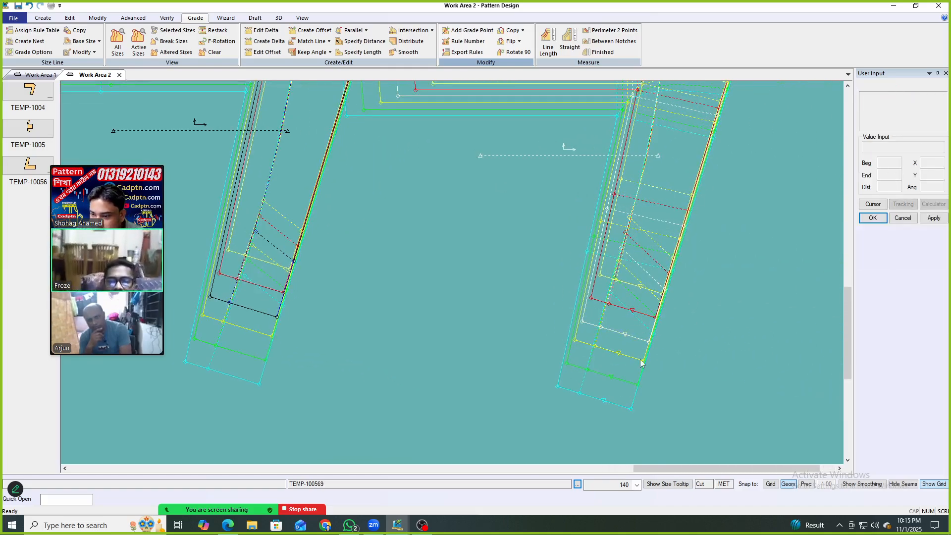
scroll(642, 363, "down", 2)
scroll(649, 344, "up", 2)
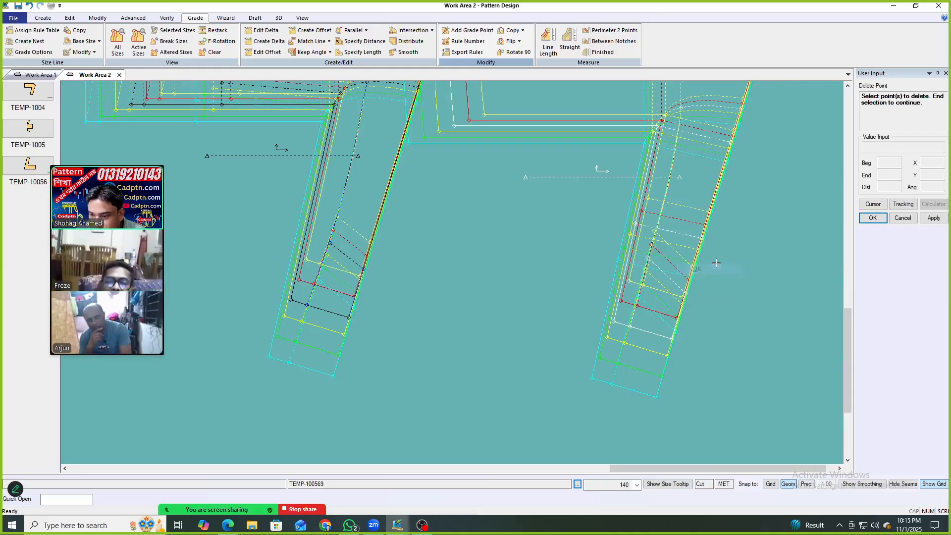
scroll(620, 260, "down", 2)
scroll(419, 257, "up", 3)
left_click(421, 249)
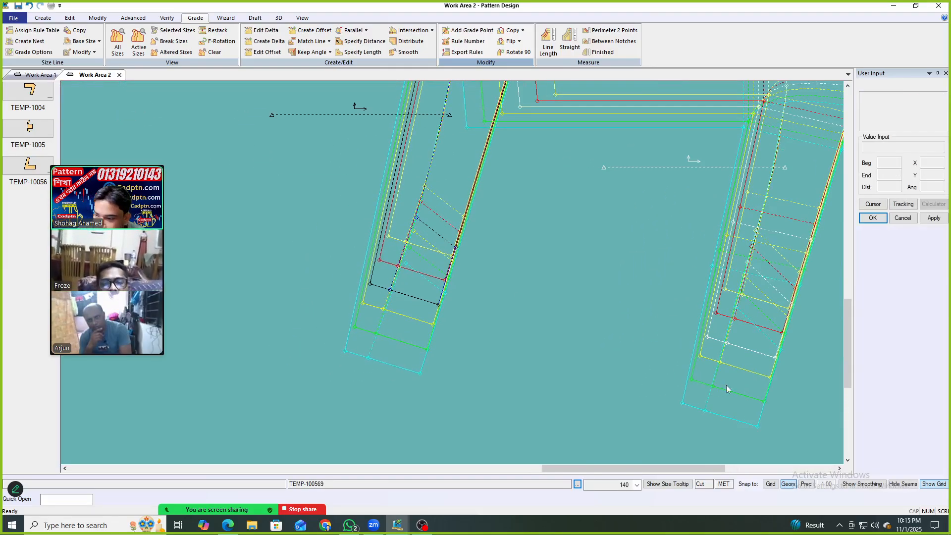
Overlay the leg of TEMP-100569 on TEMP-1004 to compare their graded nests, and set the piece back beside it.
scroll(644, 354, "down", 2)
scroll(411, 302, "up", 3)
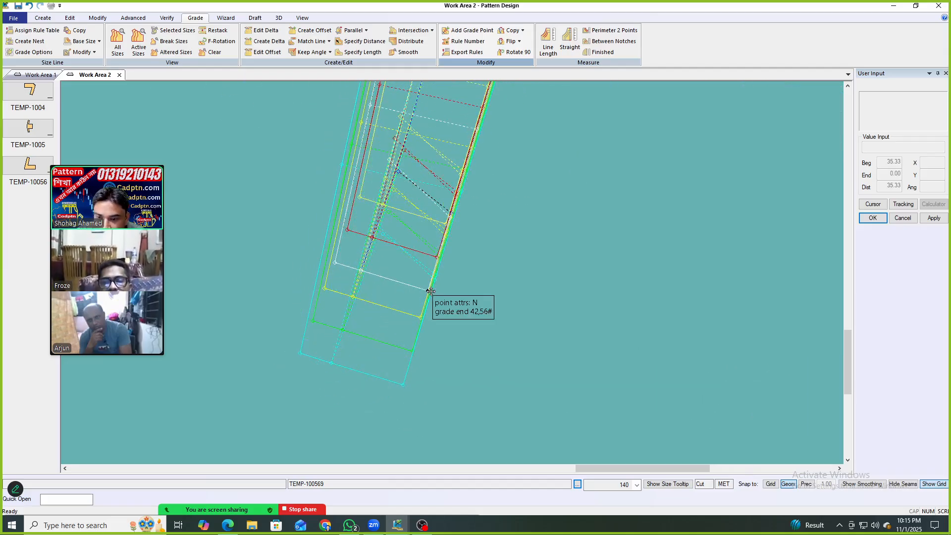
left_click(430, 292)
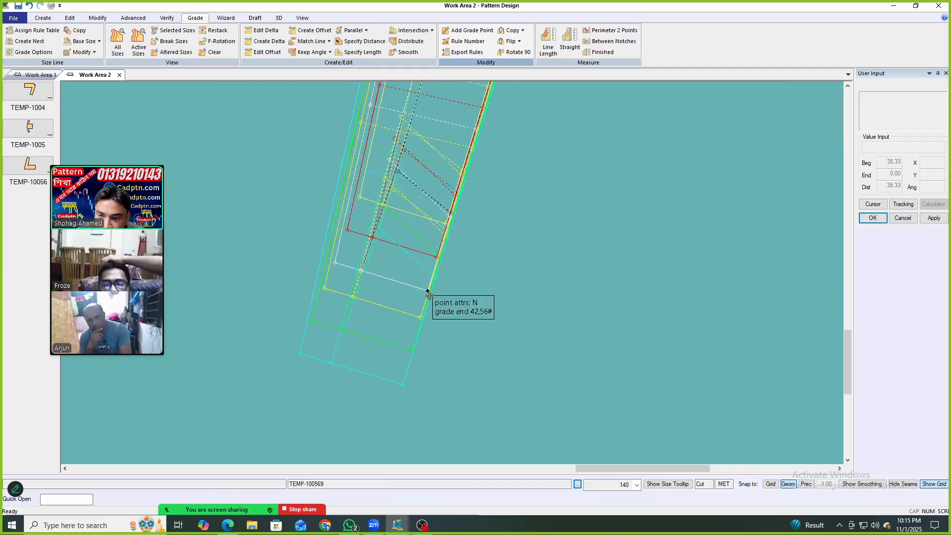
scroll(557, 338, "down", 3)
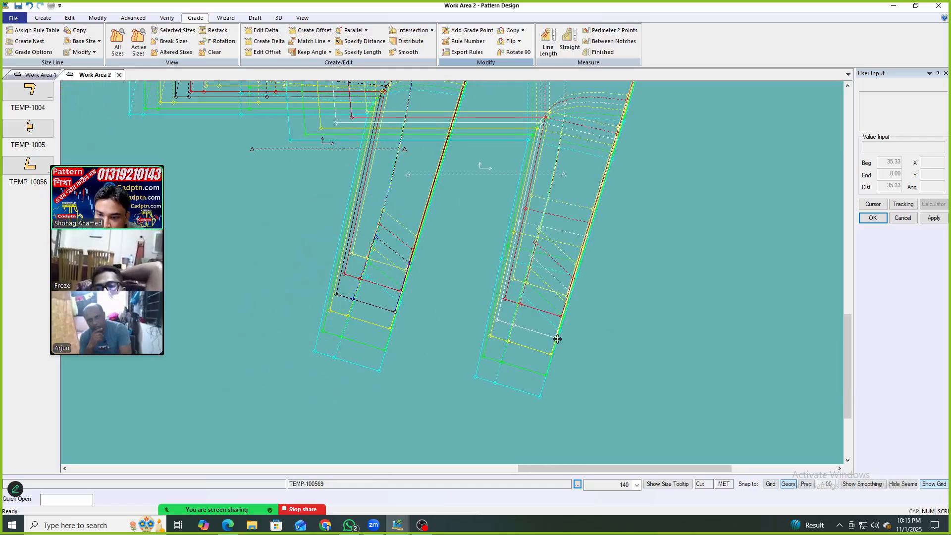
left_click_drag(569, 347, 495, 383)
scroll(422, 365, "down", 3)
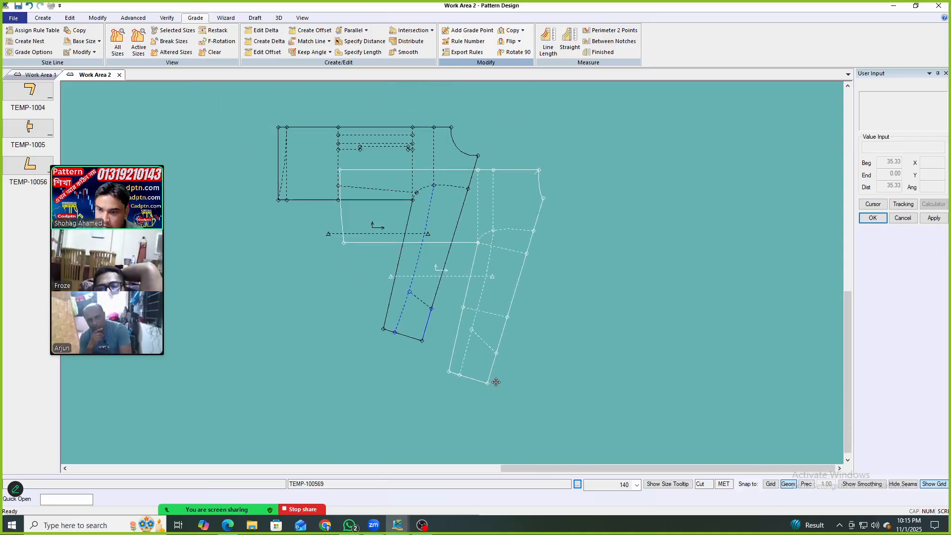
scroll(495, 383, "down", 3)
left_click(628, 347)
Display the nests of all sizes for TEMP-1004 and TEMP-100569.
key("n")
left_click_drag(715, 164, 409, 346)
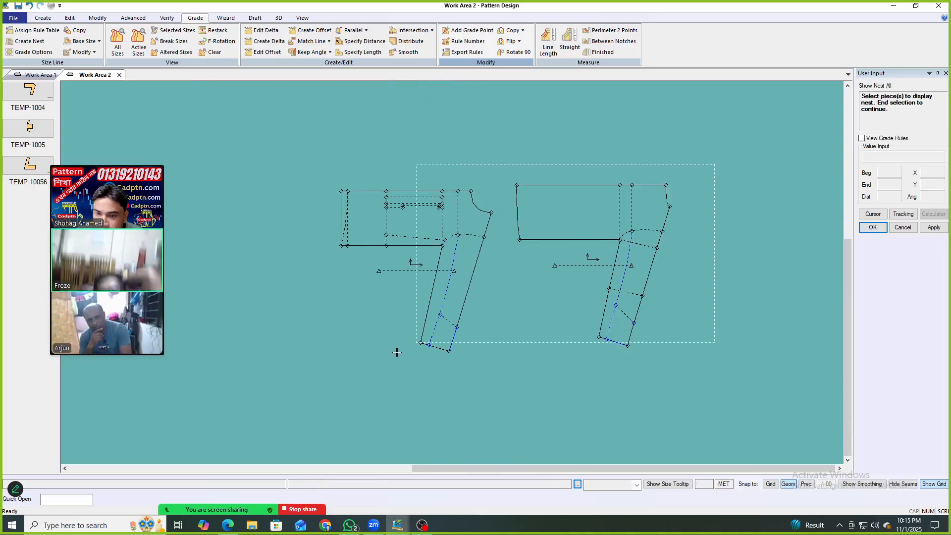
right_click(725, 189)
left_click(743, 195)
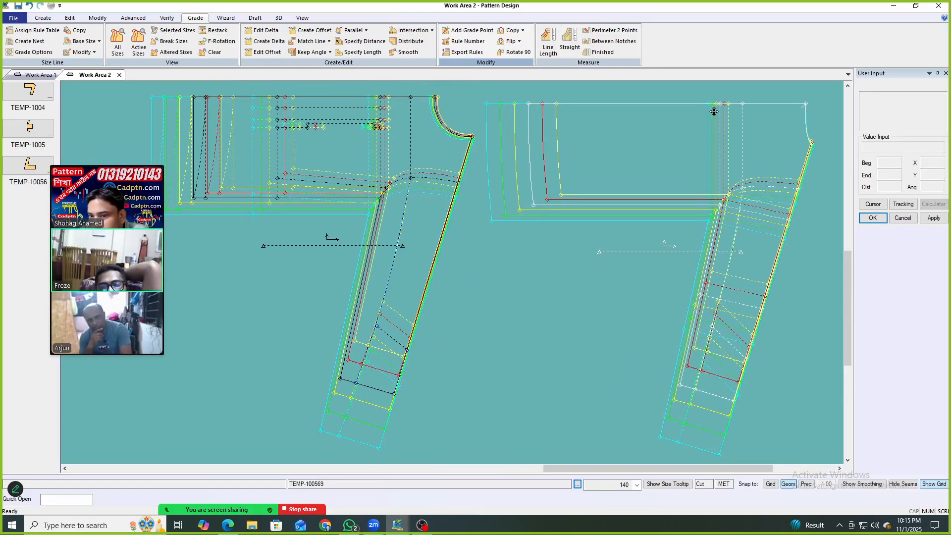
Save the edited pieces TEMP-1004 and TEMP-100569.
scroll(601, 210, "down", 4)
key("ctrl+s")
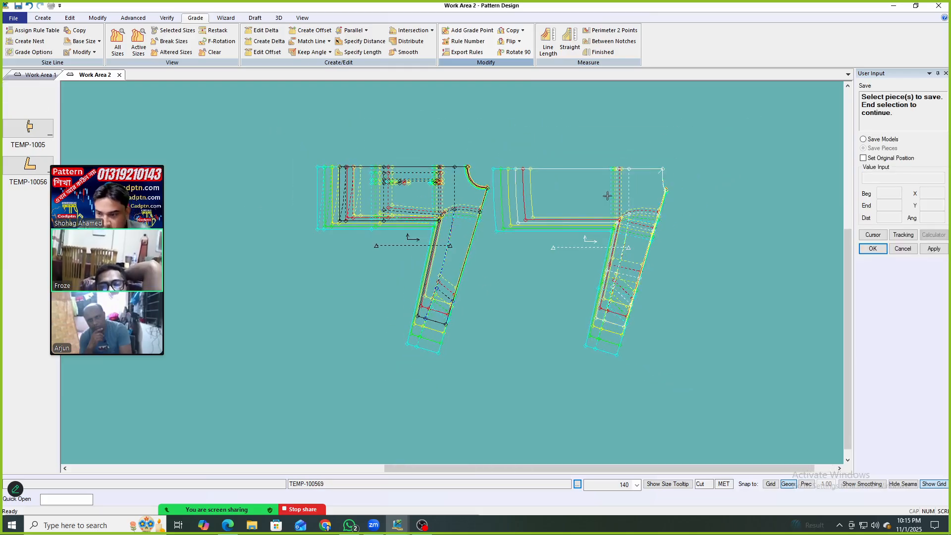
right_click(674, 192)
left_click(701, 195)
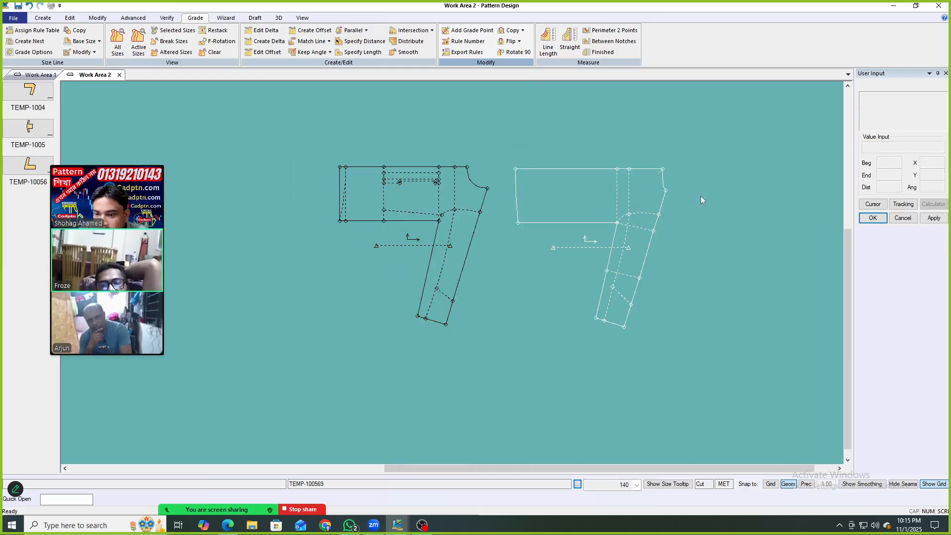
right_click(466, 163)
left_click(463, 174)
Redisplay the full graded nests of both trouser pieces.
scroll(540, 204, "up", 2)
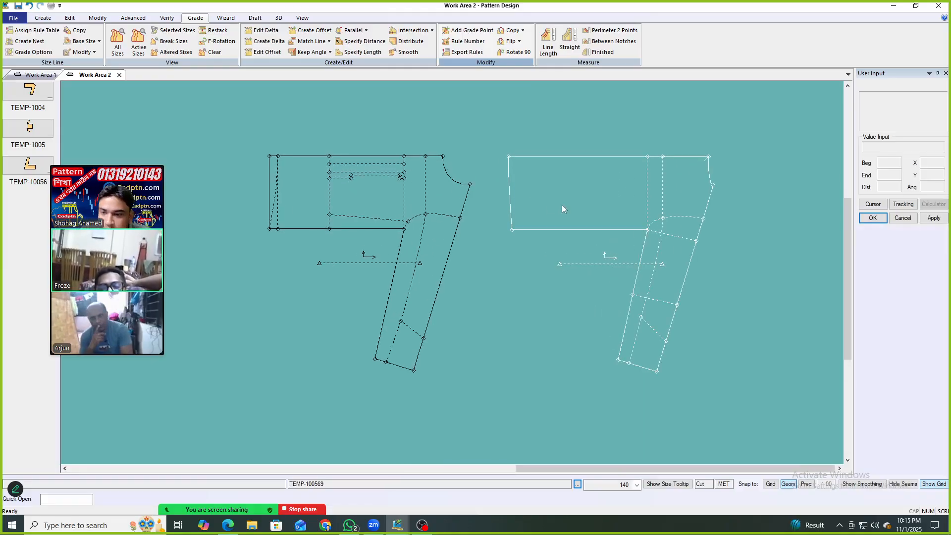
key("n")
left_click_drag(751, 128, 253, 417)
right_click(587, 218)
left_click(619, 221)
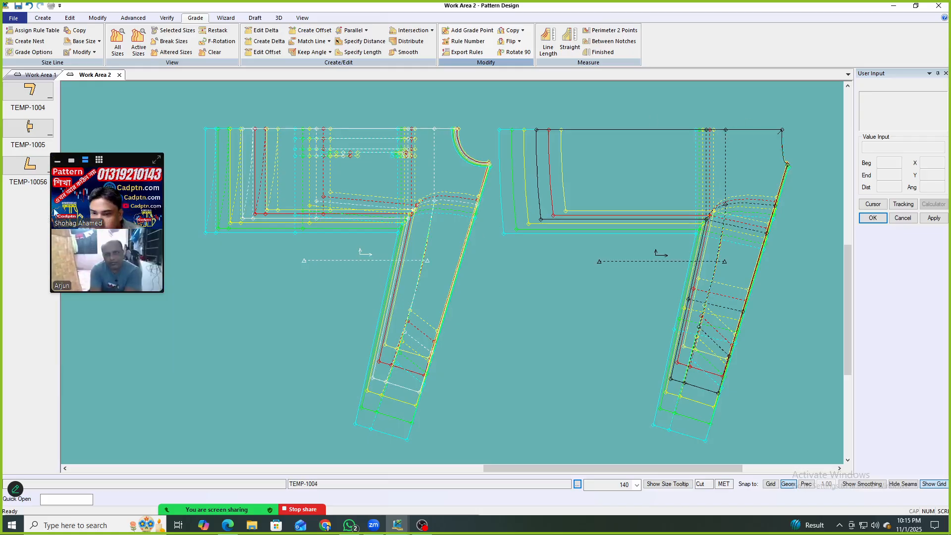
Add a grade point at the midpoint of the curved dashed line across the upper leg of TEMP-100569.
scroll(466, 203, "up", 2)
scroll(495, 193, "down", 2)
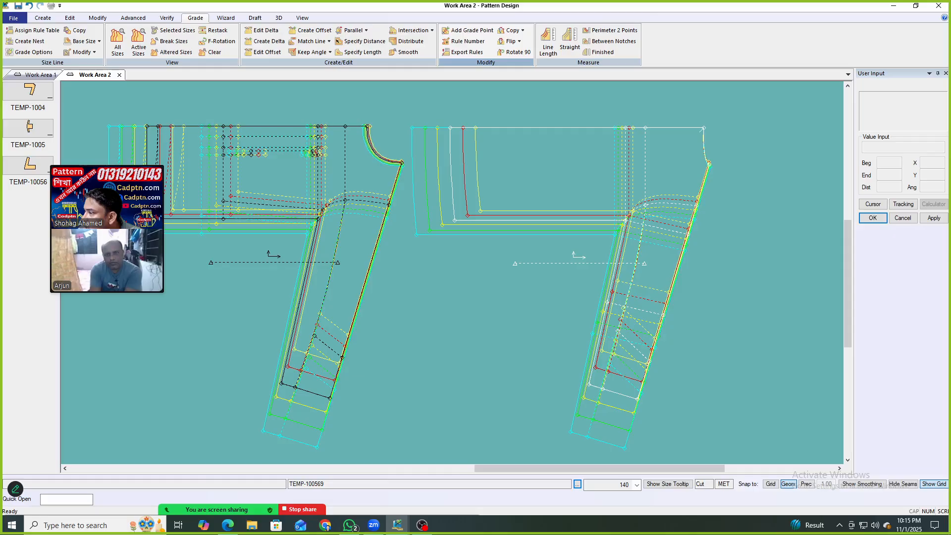
scroll(664, 203, "up", 3)
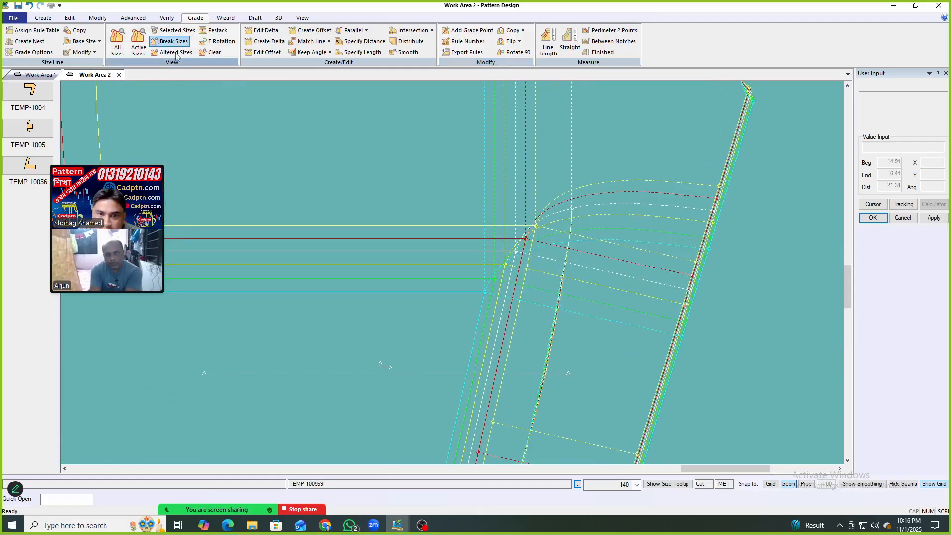
right_click(393, 174)
right_click(397, 159)
left_click(378, 191)
right_click(678, 208)
left_click(679, 208)
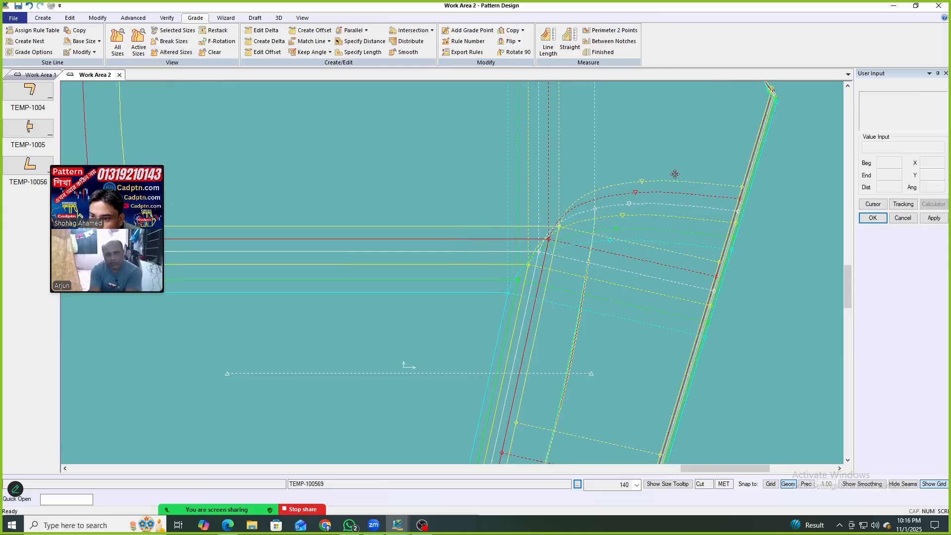
scroll(663, 180, "up", 1)
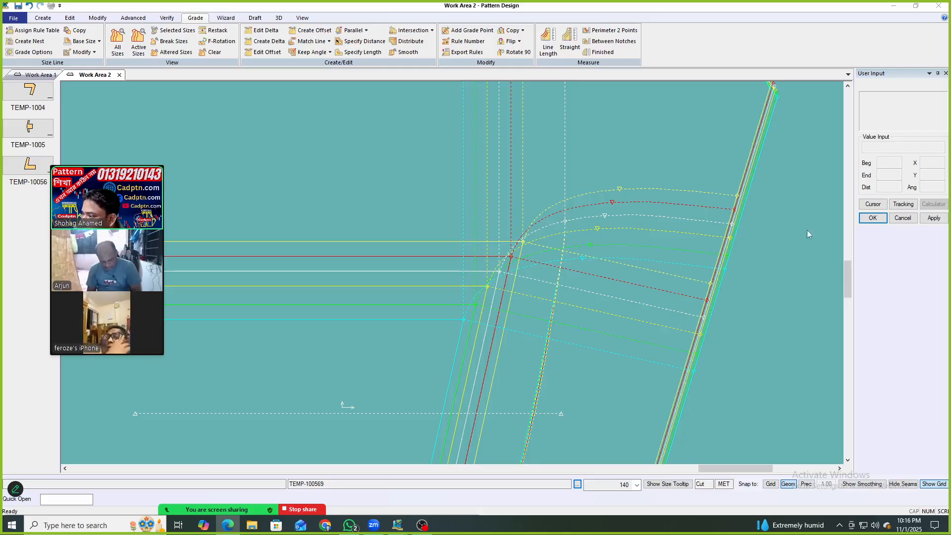
Copy the nest rule of the curved dashed line's midpoint to the lower end of the vertical dashed line on TEMP-100569.
middle_click_drag(598, 265, 592, 264)
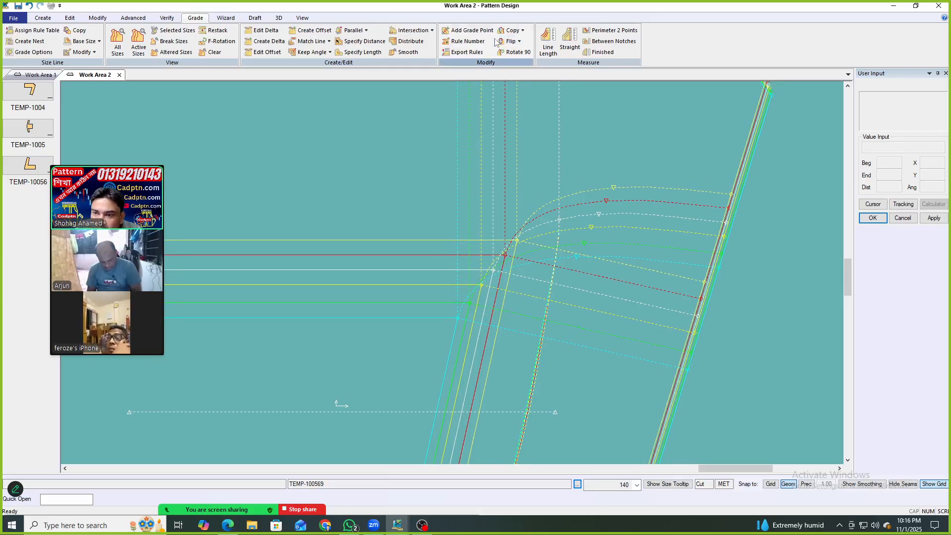
left_click(513, 30)
left_click(520, 96)
scroll(595, 283, "down", 2)
scroll(595, 284, "up", 3)
left_click(590, 339)
scroll(559, 213, "up", 2)
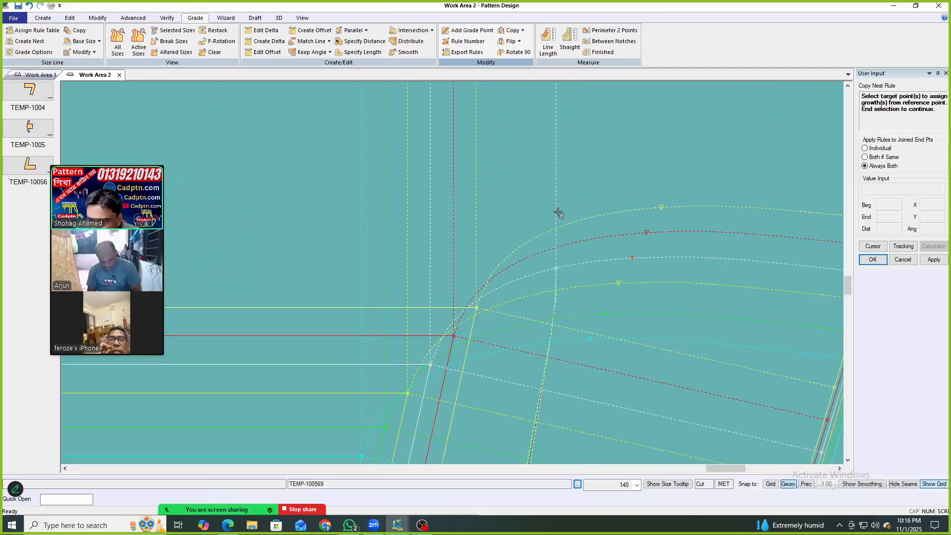
left_click(556, 264)
right_click(641, 204)
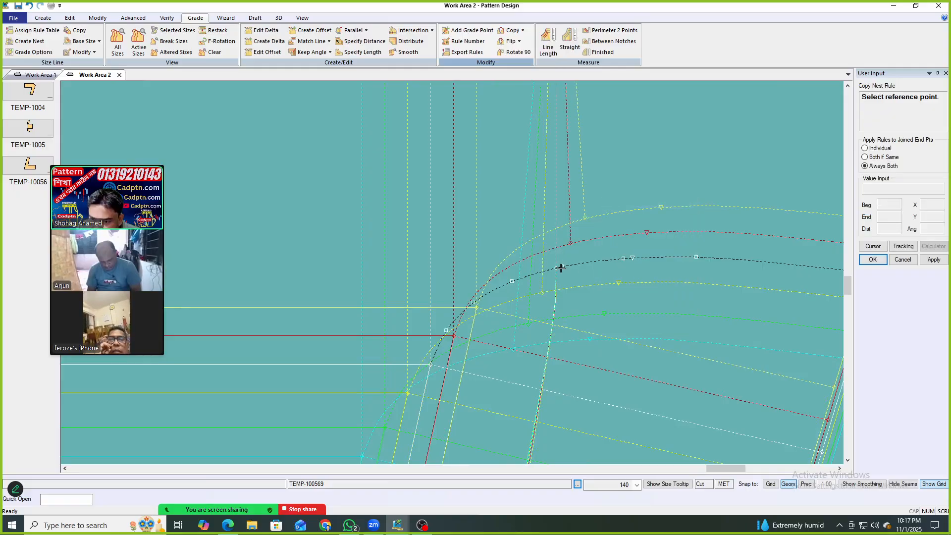
Copy the nest rule from the vertical dashed line's lower end to the upper end of the lengthwise dashed line on TEMP-100569.
left_click(555, 265)
left_click(558, 269)
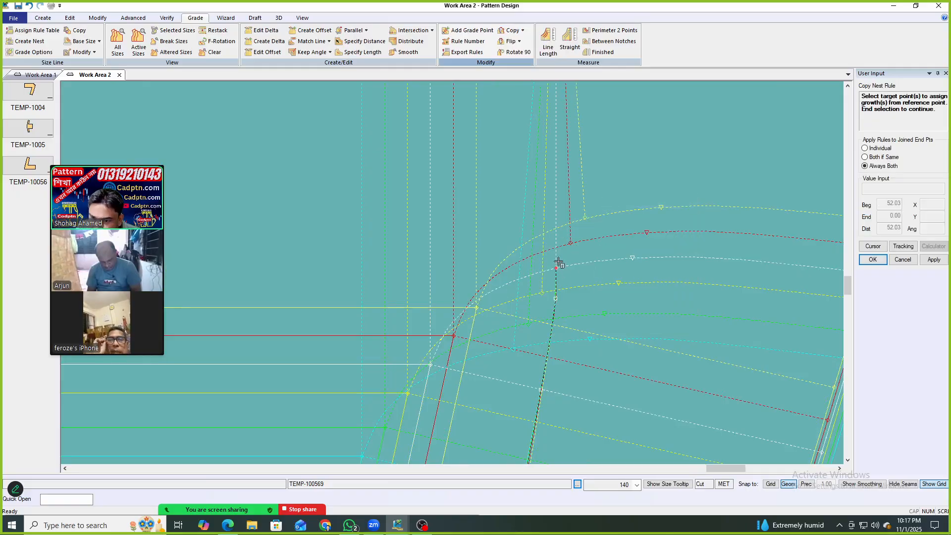
right_click(615, 161)
left_click(668, 165)
scroll(585, 248, "down", 5)
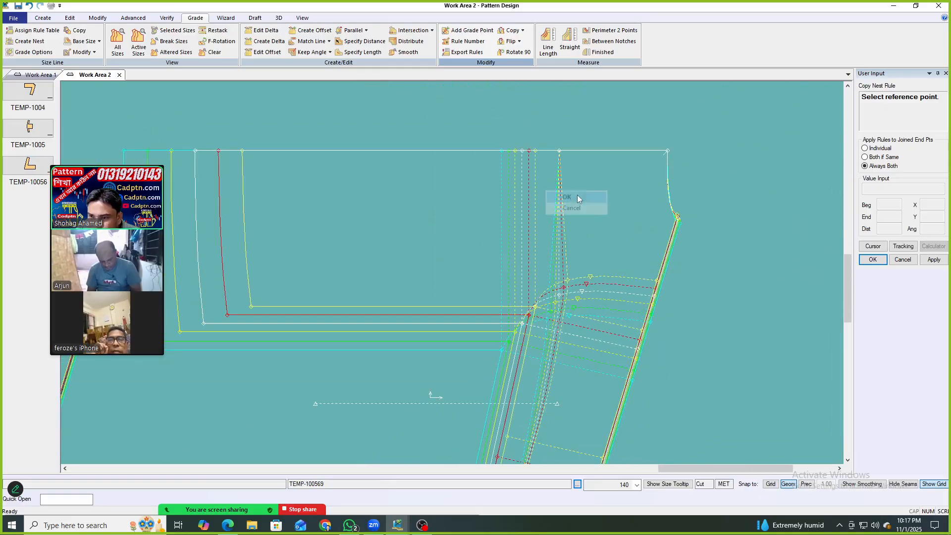
Copy the nest rule from the vertical dashed line's lower end to its upper end on the waistline of TEMP-100569.
scroll(564, 187, "up", 1)
left_click(512, 30)
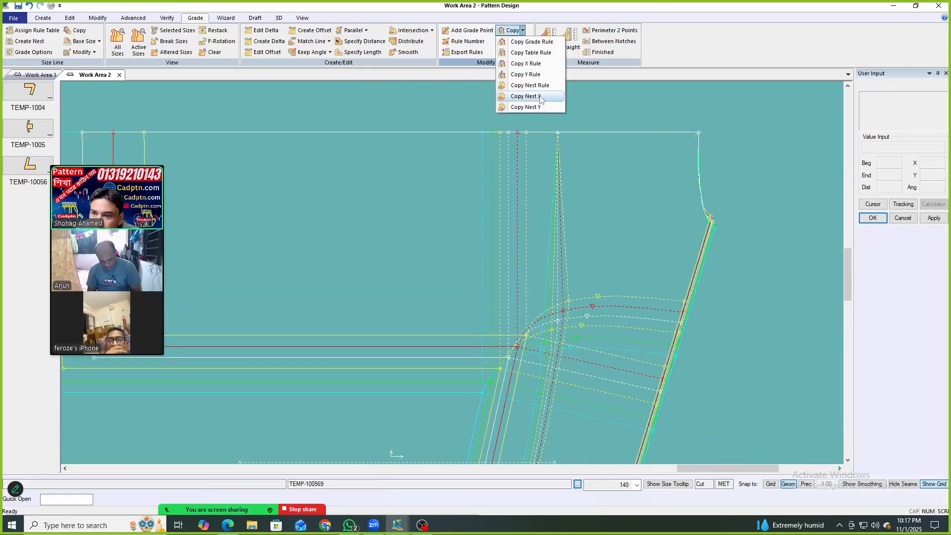
left_click(525, 98)
left_click(554, 274)
left_click(558, 133)
right_click(611, 137)
left_click(666, 143)
Grade the upper end of the vertical dashed line on TEMP-100569 with Intersection Y.
middle_click_drag(593, 186, 599, 188)
key("y")
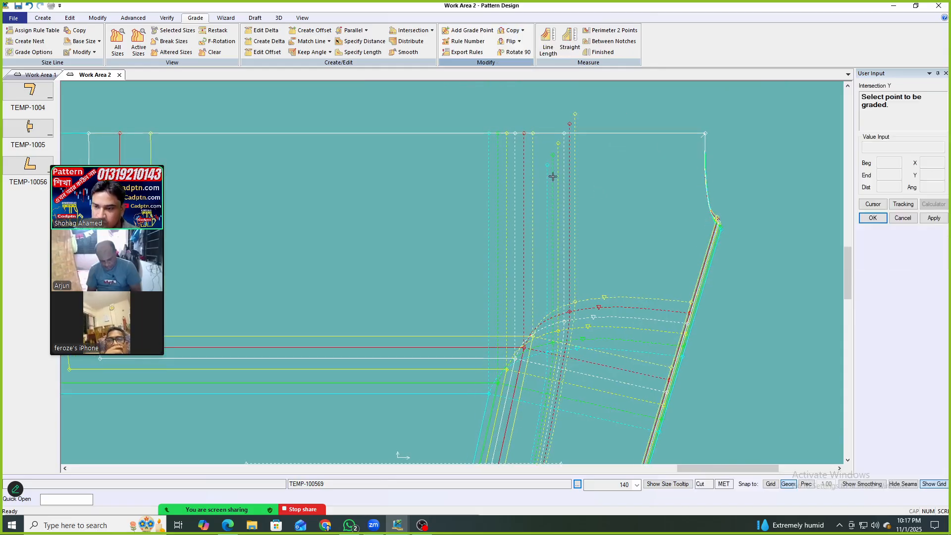
left_click(564, 134)
right_click(558, 141)
left_click(579, 148)
Restack the TEMP-100569 nest at the point where the vertical dashed line meets the curved dashed line, without stacking two points.
scroll(564, 198, "up", 4)
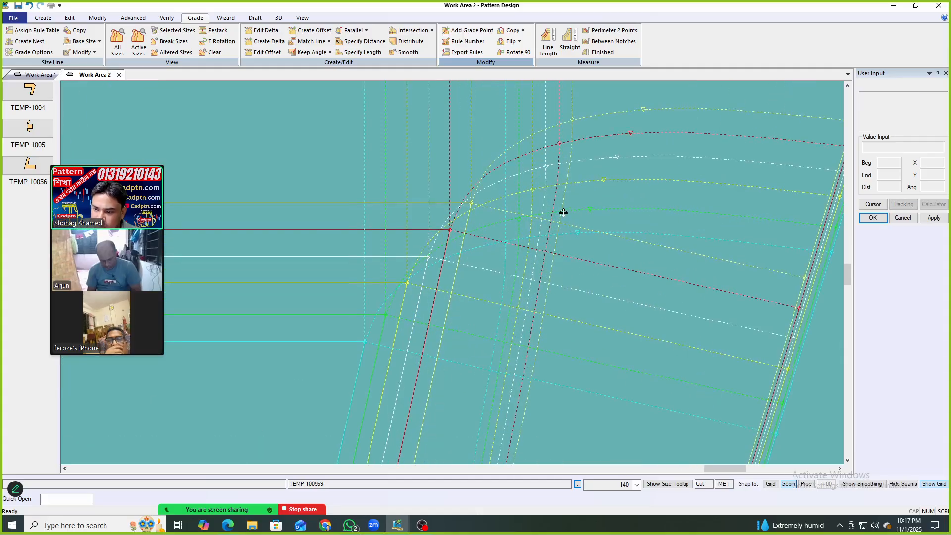
middle_click_drag(561, 208, 543, 246)
key("r")
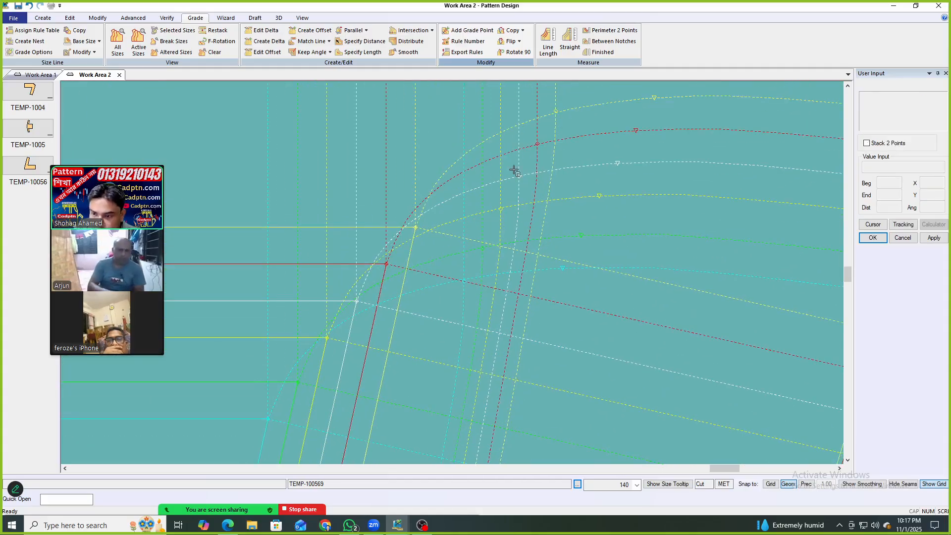
left_click(518, 177)
right_click(587, 138)
left_click(635, 145)
scroll(587, 111, "down", 5)
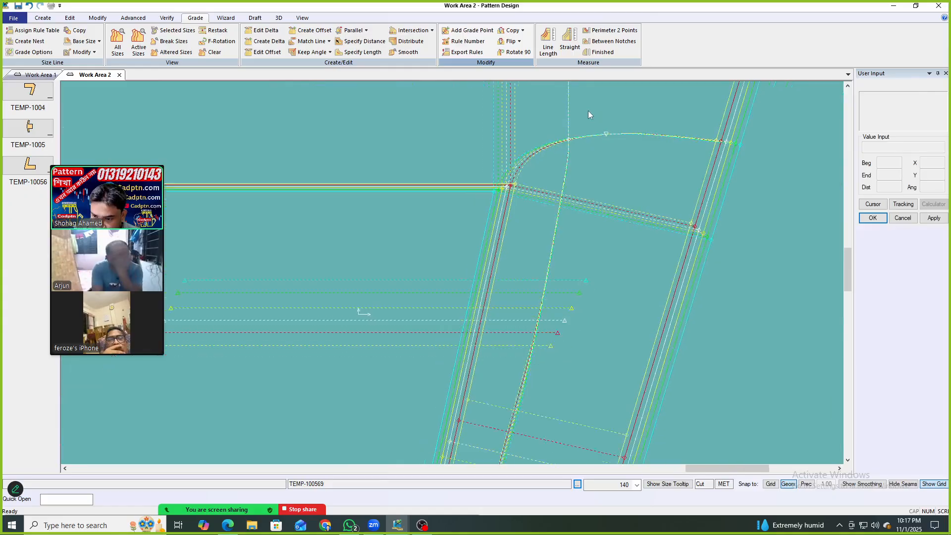
scroll(698, 203, "down", 4)
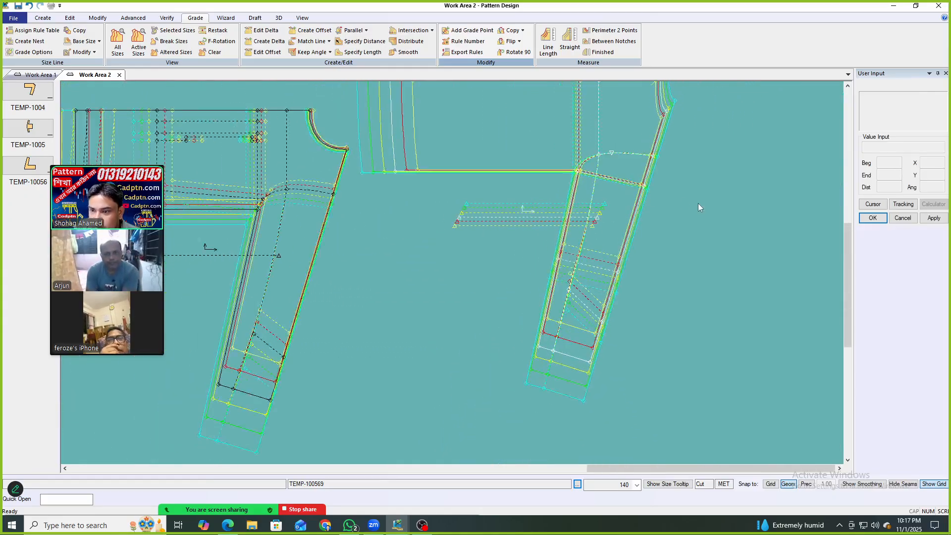
Add a grade point at the midpoint of the curved dashed line across the upper leg of TEMP-1004.
scroll(450, 187, "up", 5)
scroll(527, 221, "down", 4)
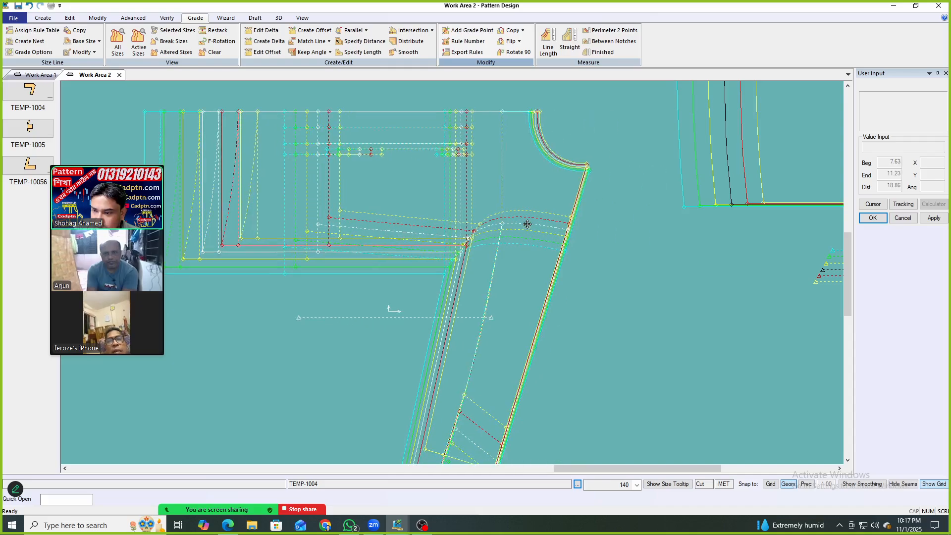
scroll(200, 254, "up", 4)
scroll(221, 239, "up", 2)
left_click_drag(286, 198, 355, 189)
right_click(460, 179)
right_click(462, 179)
left_click(462, 203)
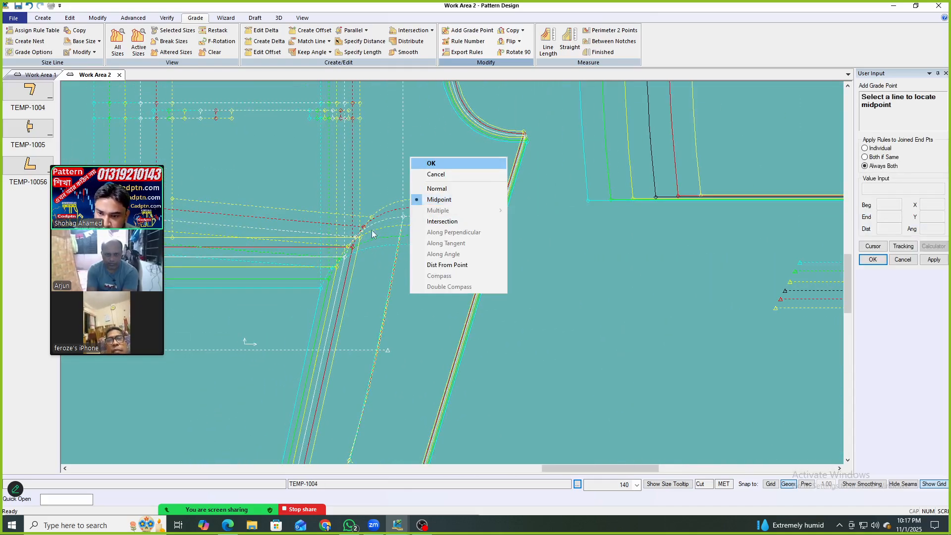
left_click(386, 220)
right_click(386, 220)
left_click(386, 220)
scroll(469, 184, "up", 1)
Copy the nest rule of the curved dashed line's midpoint to the lower end of the vertical dashed line on TEMP-1004.
middle_click_drag(470, 184, 496, 182)
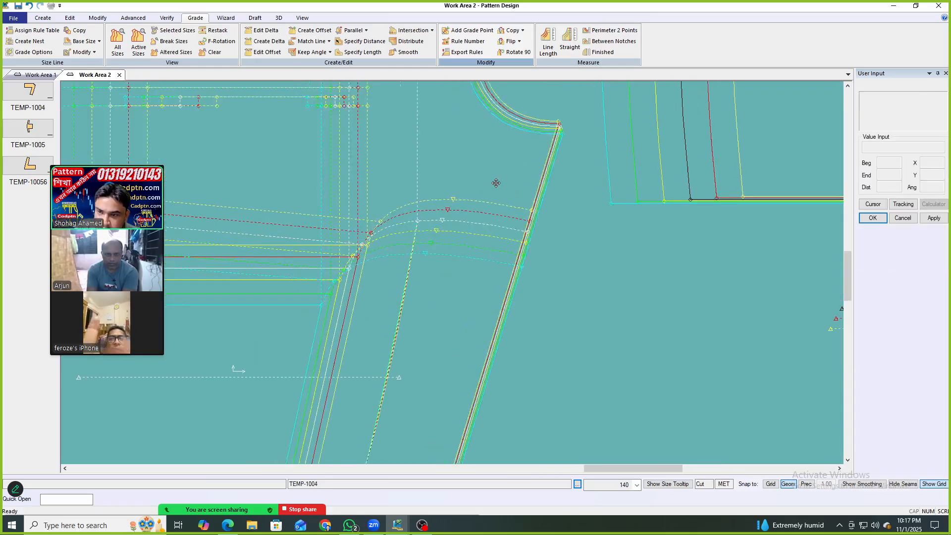
left_click(512, 30)
left_click(523, 84)
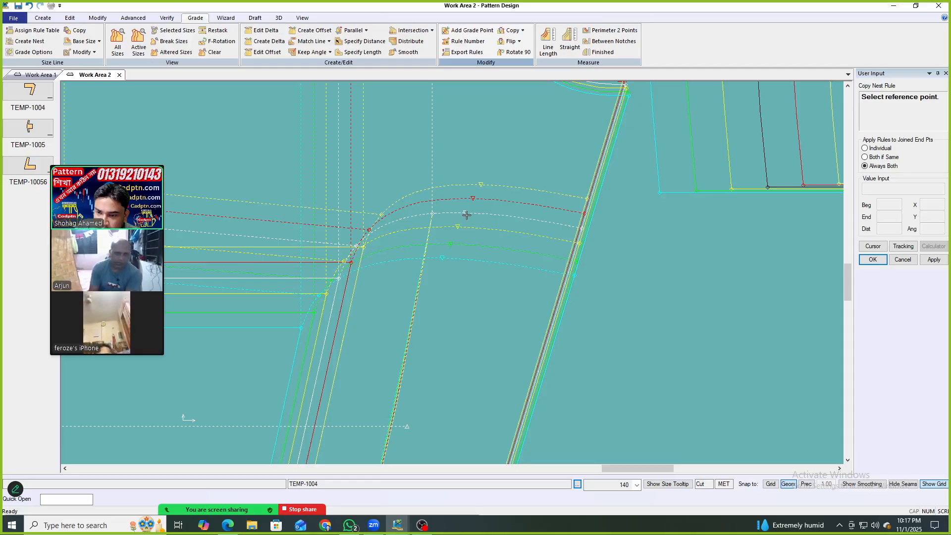
left_click(465, 212)
scroll(448, 218, "up", 1)
left_click(429, 213)
right_click(535, 119)
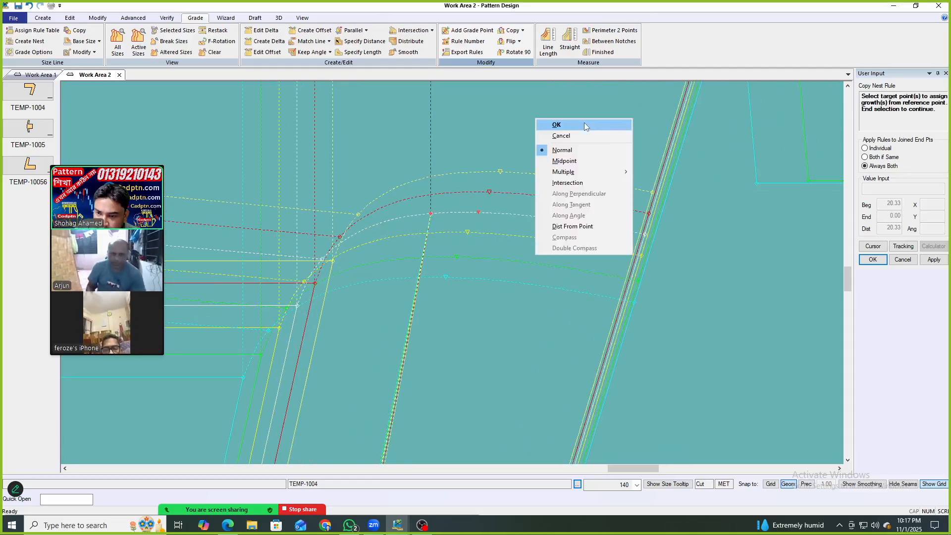
left_click(544, 123)
Copy the nest rule from the vertical dashed line's lower end to the upper end of the lengthwise dashed line on TEMP-1004.
left_click(432, 214)
right_click(509, 138)
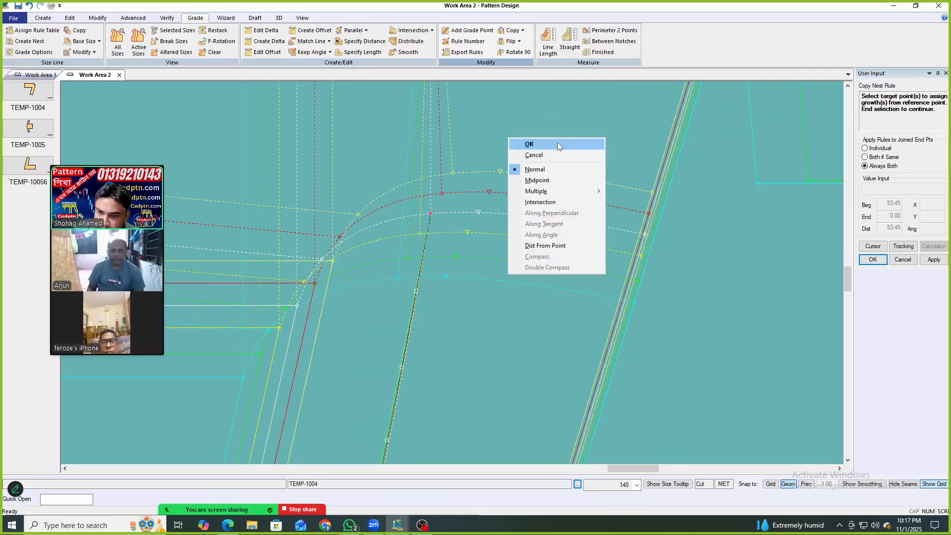
left_click(556, 144)
Copy the nest rule from the vertical dashed line's lower end to its upper end on the waistline of TEMP-1004.
scroll(515, 290, "down", 4)
scroll(490, 109, "up", 2)
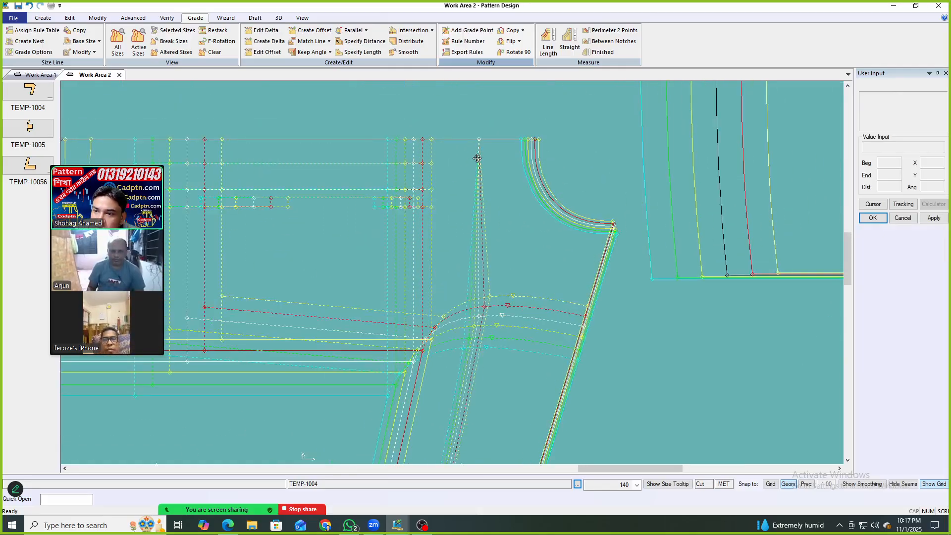
left_click(519, 40)
left_click(522, 31)
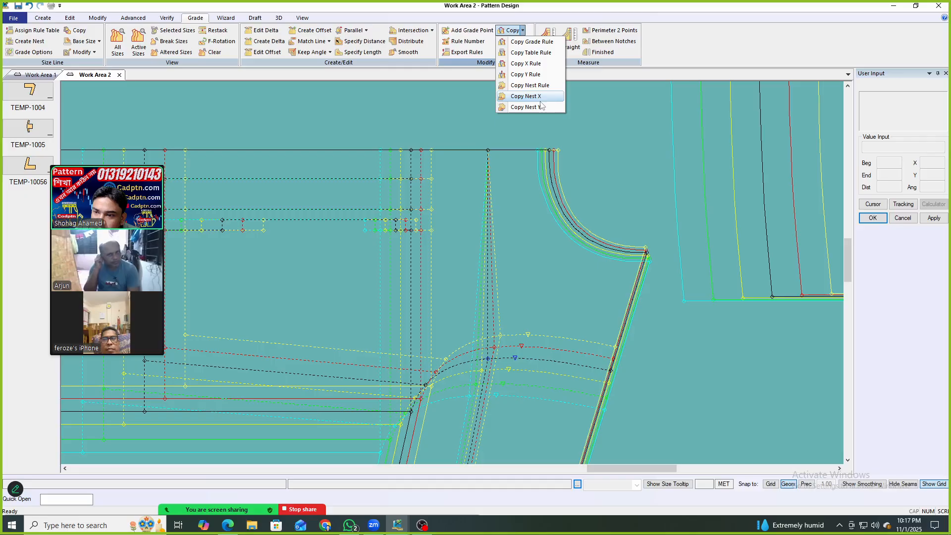
left_click(526, 107)
left_click(485, 359)
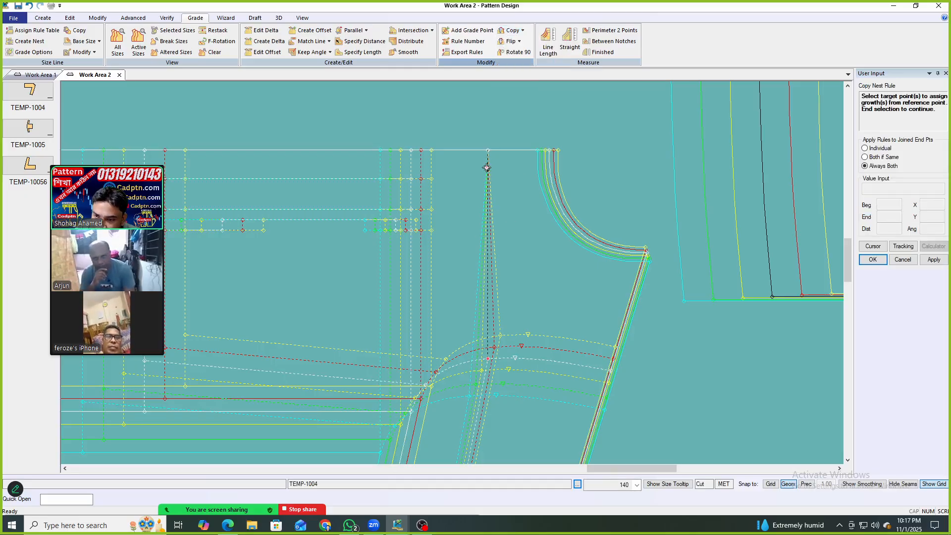
left_click(488, 149)
right_click(530, 127)
left_click(585, 132)
Grade the upper end of the vertical dashed line on TEMP-1004 with Intersection Y.
left_click_drag(542, 238, 544, 230)
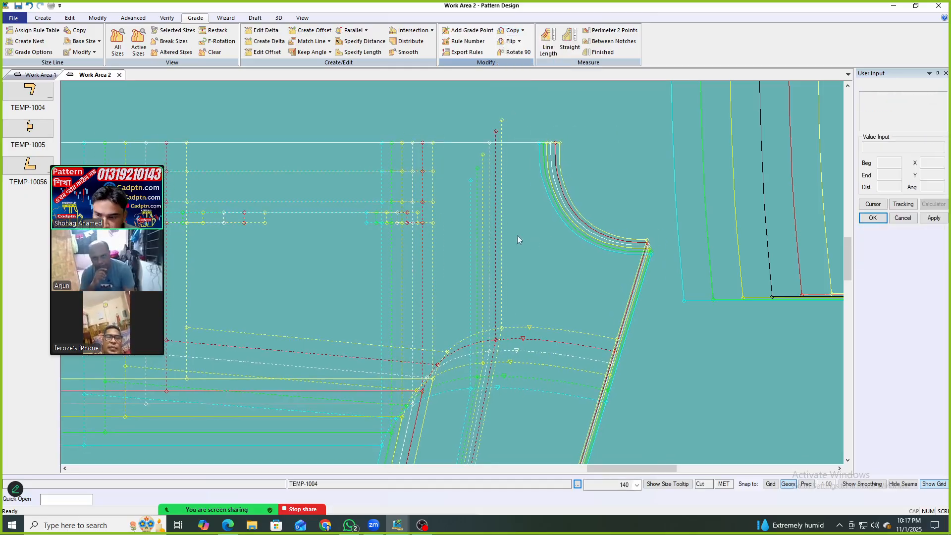
key("F4")
left_click(489, 143)
right_click(520, 119)
left_click(537, 125)
Examine the graded dashed lines along the leg and at the hem of both trouser pieces.
scroll(540, 112, "down", 1)
scroll(539, 108, "down", 6)
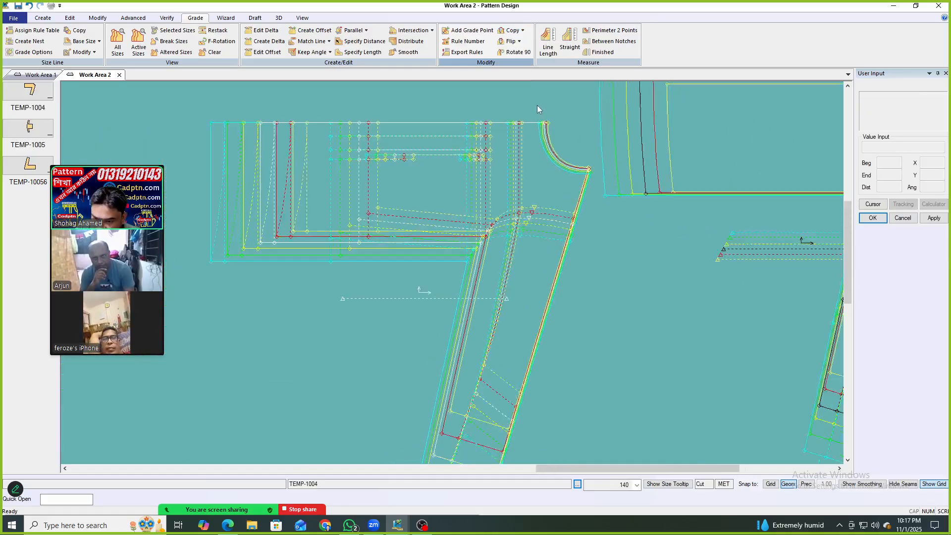
scroll(492, 321, "up", 7)
middle_click_drag(494, 319, 528, 232)
scroll(532, 291, "up", 2)
mouse_move(475, 271)
middle_mouse_down()
mouse_move(460, 278)
mouse_move(460, 265)
middle_mouse_up()
scroll(391, 252, "down", 5)
scroll(400, 291, "down", 4)
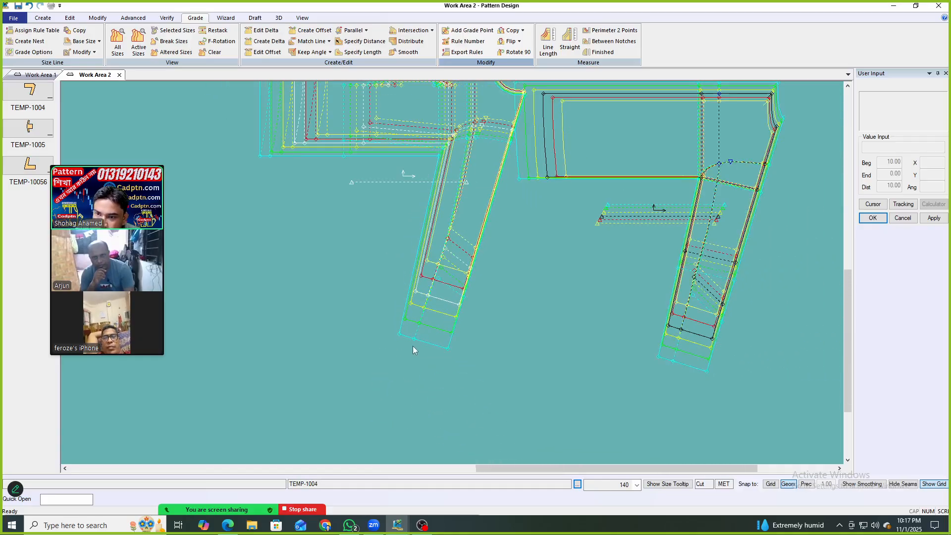
scroll(644, 312, "up", 5)
scroll(622, 359, "down", 3)
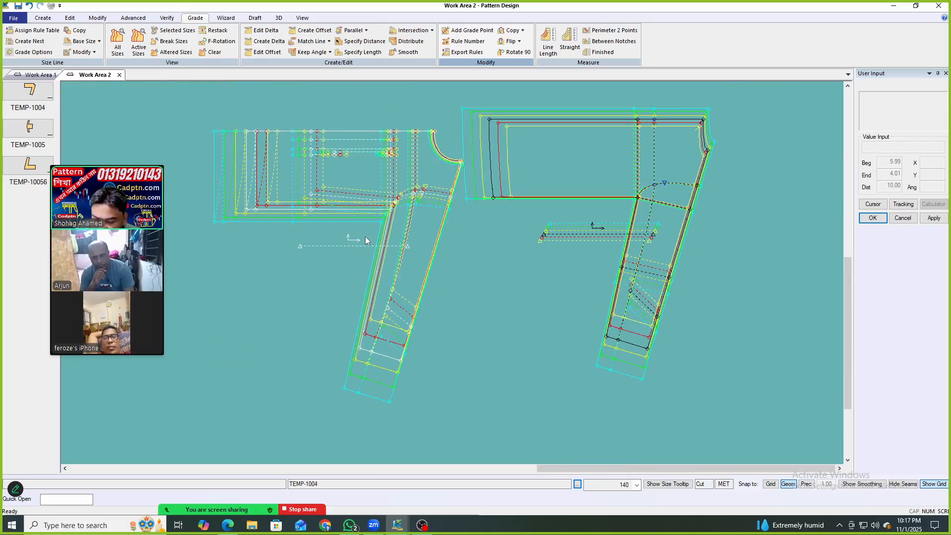
key("Return")
scroll(392, 184, "up", 3)
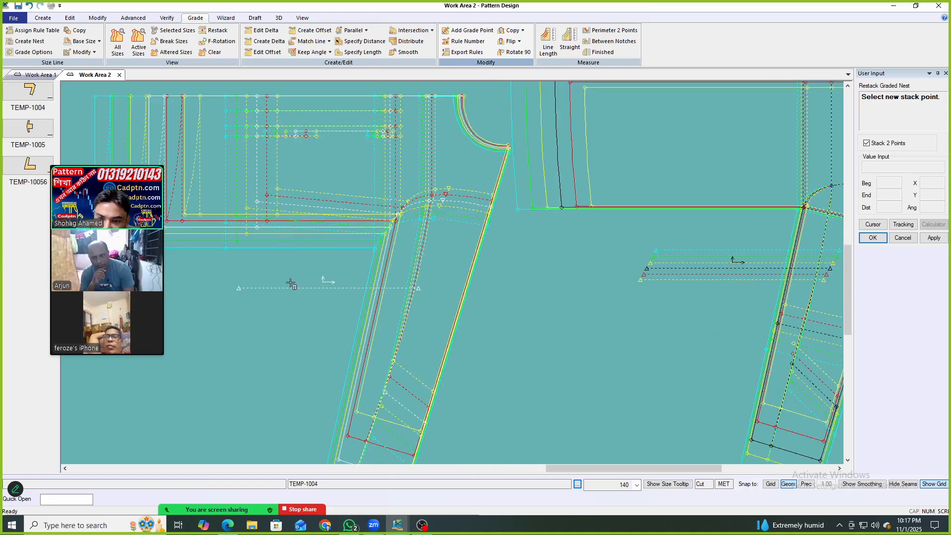
scroll(364, 216, "down", 1)
left_click(453, 121)
left_click(449, 121)
left_click(449, 121)
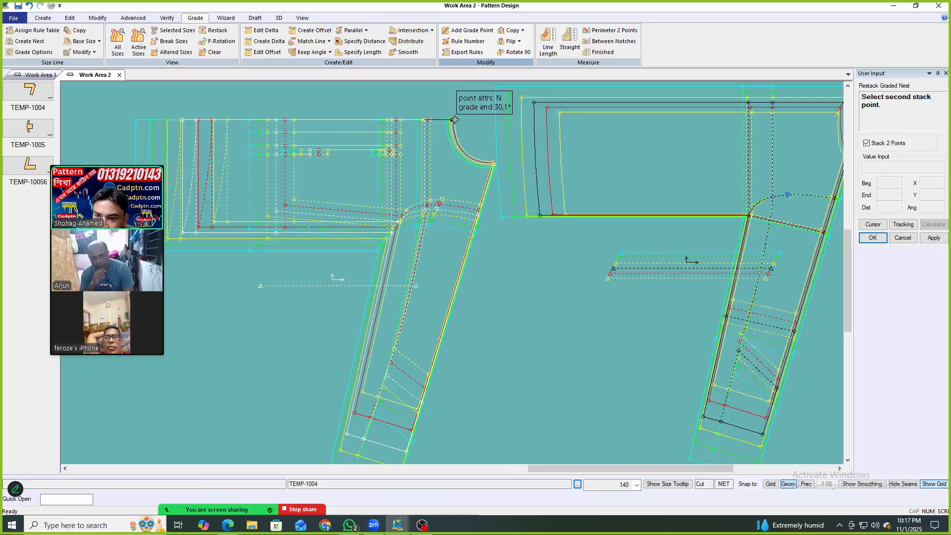
key("Escape")
Restack the TEMP-100569 nest at the piece's upper left corner and return it to its original stacking.
scroll(299, 182, "down", 2)
left_click_drag(648, 193, 658, 210)
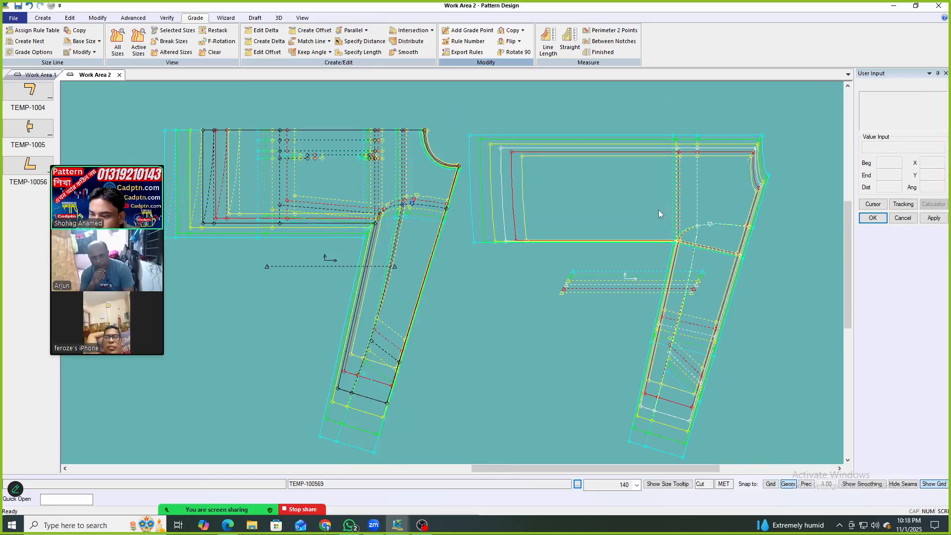
key("Return")
left_click(500, 148)
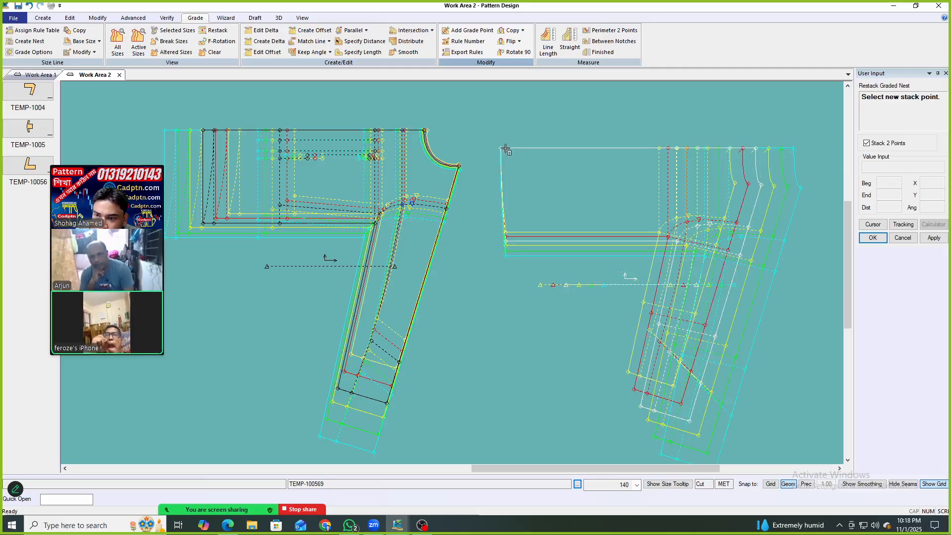
left_click(502, 147)
right_click(566, 125)
left_click(567, 127)
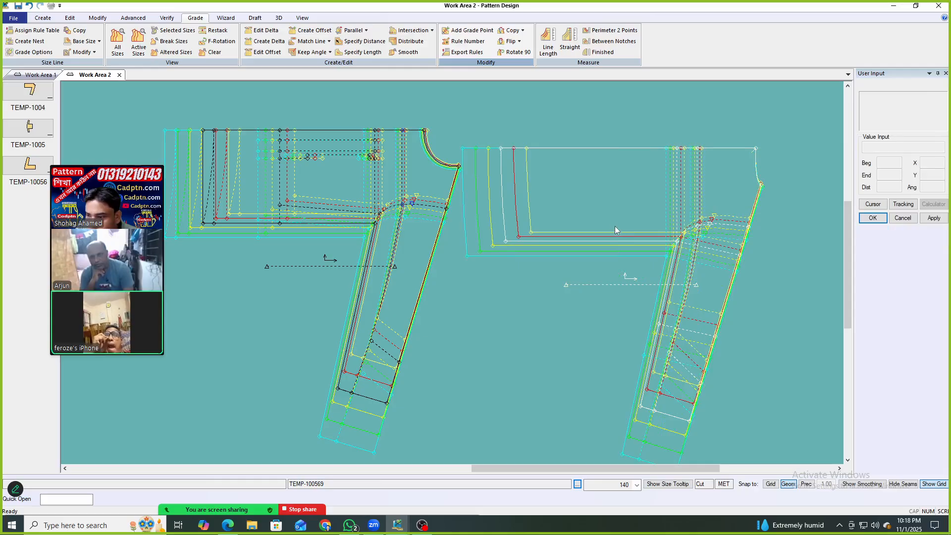
Copy the nest rule from the lengthwise dashed line's hem point on TEMP-100569 to the matching hem point on TEMP-1004.
left_click(522, 30)
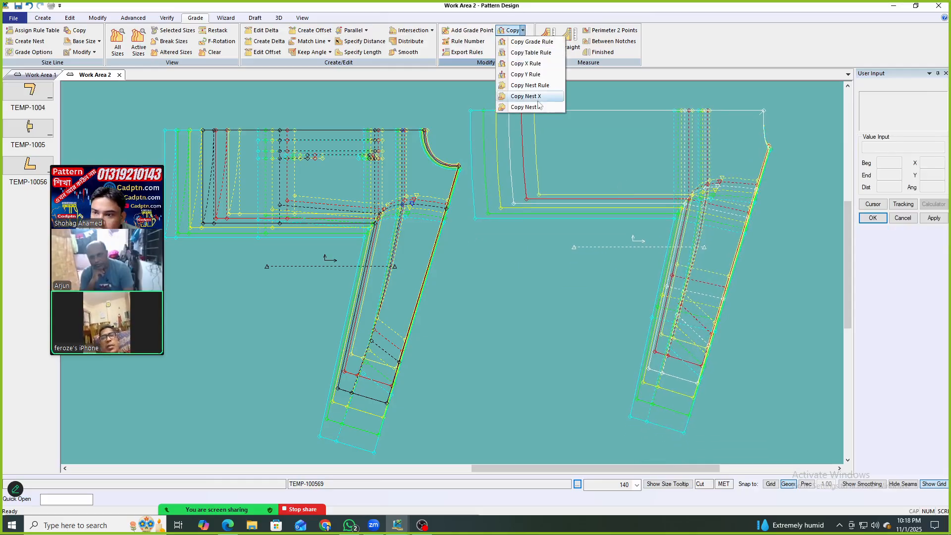
left_click(516, 104)
left_click(662, 374)
scroll(342, 434, "up", 3)
left_click(361, 362)
right_click(606, 227)
left_click(607, 228)
right_click(607, 228)
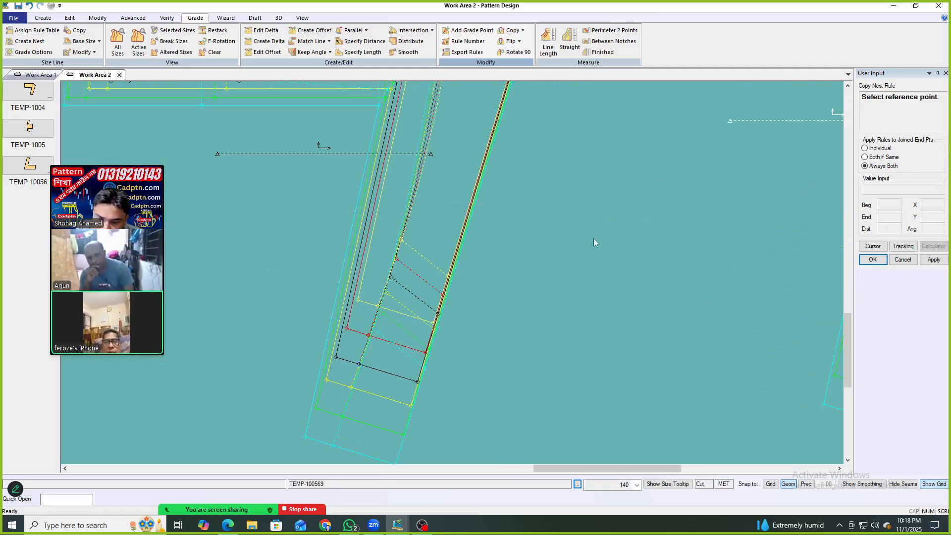
left_click(610, 230)
Save both trouser pieces, TEMP-1004 and TEMP-100569.
scroll(527, 358, "down", 5)
scroll(522, 153, "up", 2)
scroll(388, 192, "down", 3)
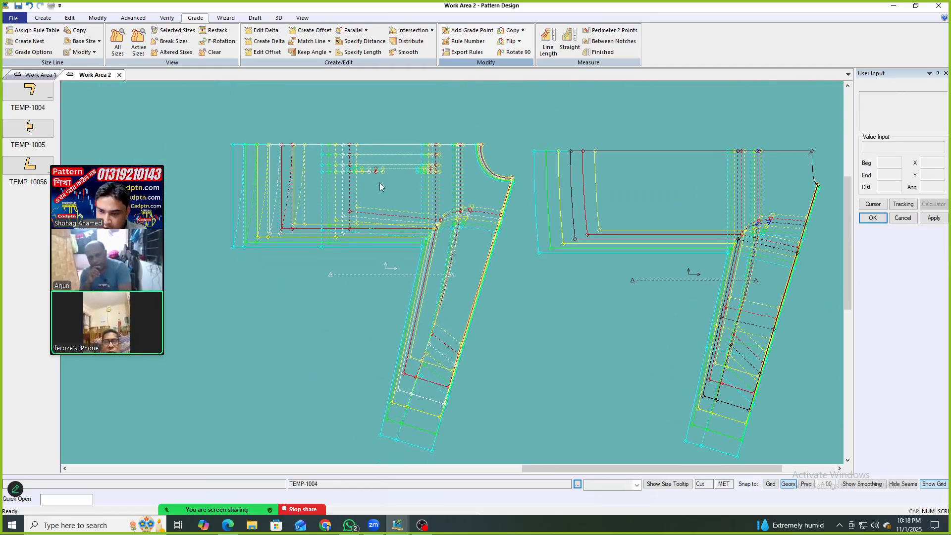
key("ctrl+s")
right_click(605, 170)
left_click(645, 175)
Show the complete graded nests of both trouser pieces with Show Nest All.
left_click(620, 183)
key("ctrl+a")
left_click_drag(708, 119, 272, 399)
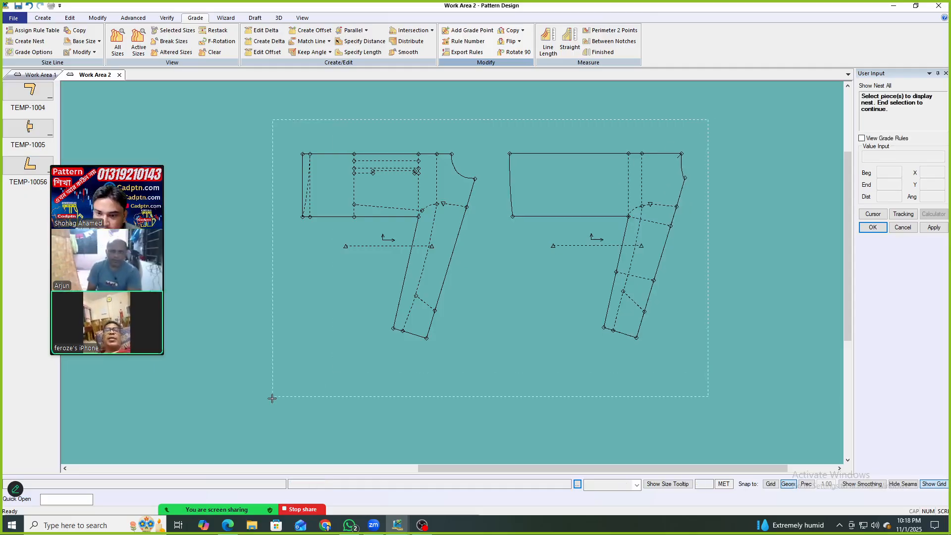
right_click(605, 174)
left_click(644, 179)
scroll(534, 183, "up", 2)
scroll(522, 207, "down", 2)
scroll(377, 208, "up", 1)
scroll(353, 210, "up", 1)
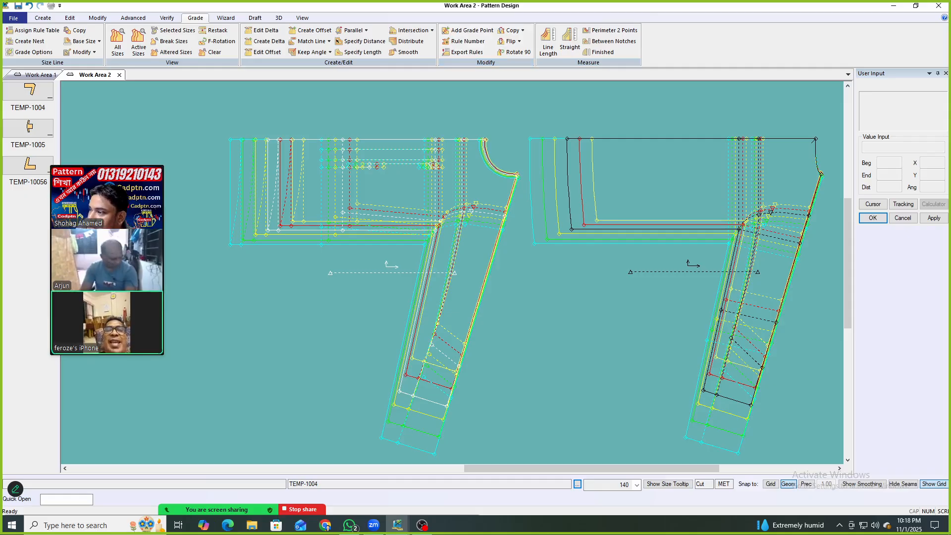
Create a new empty work area.
key("alt+Tab")
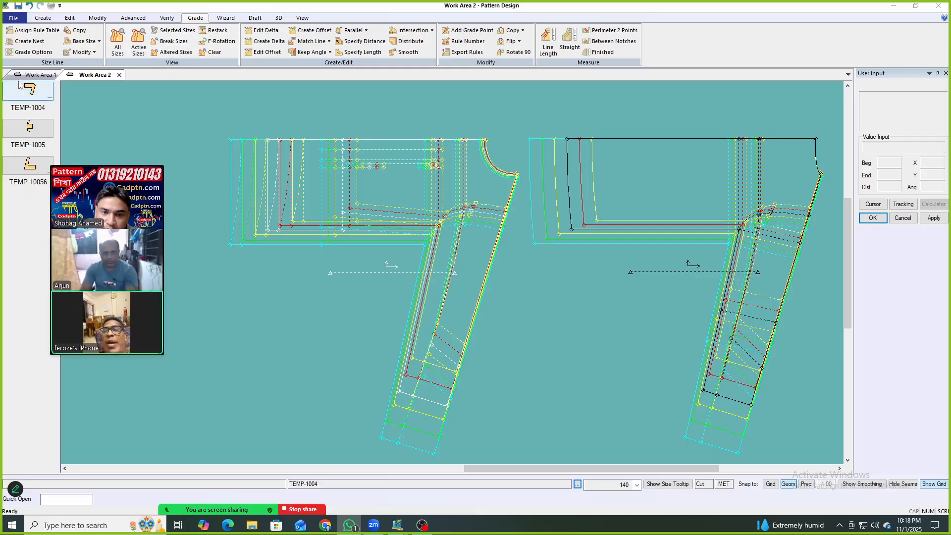
left_click(13, 18)
left_click(23, 35)
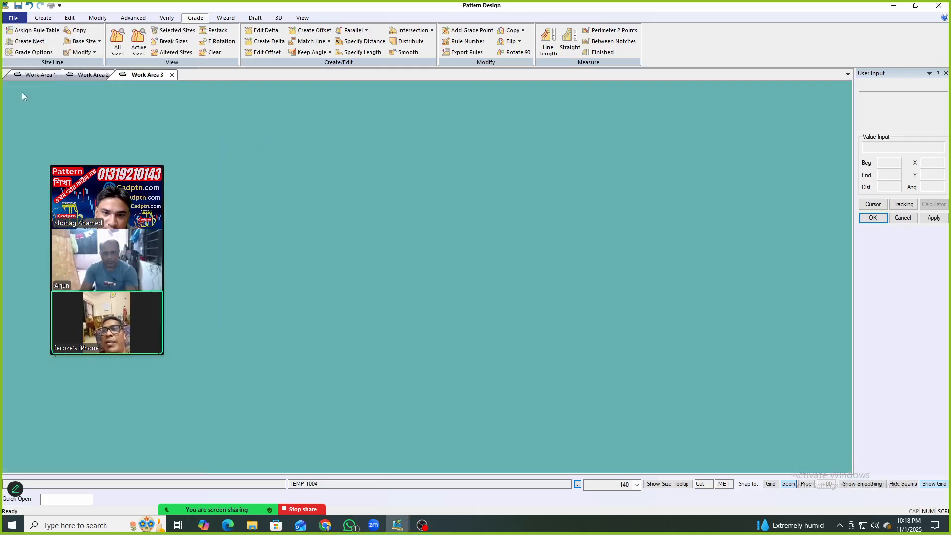
Open the ZIP file ALIF123 from the Desktop.
left_click(13, 18)
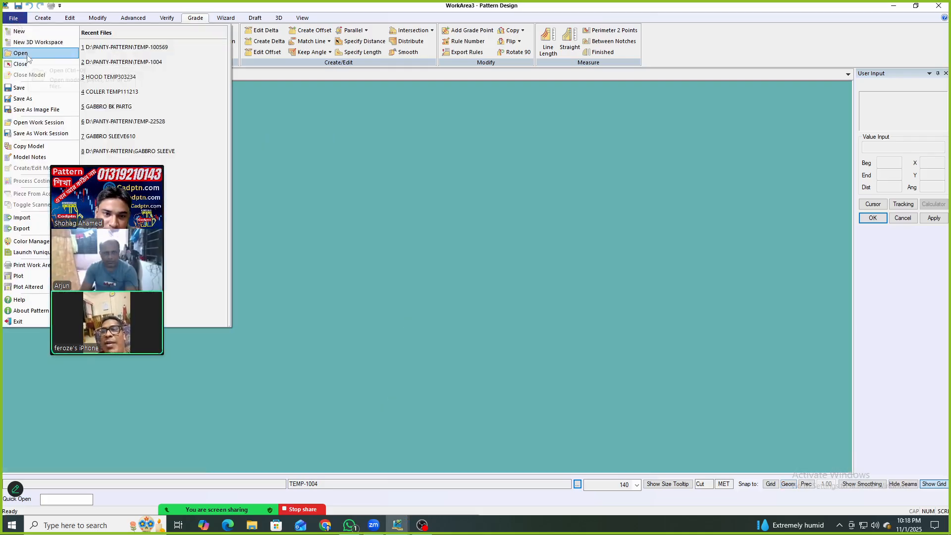
left_click(21, 53)
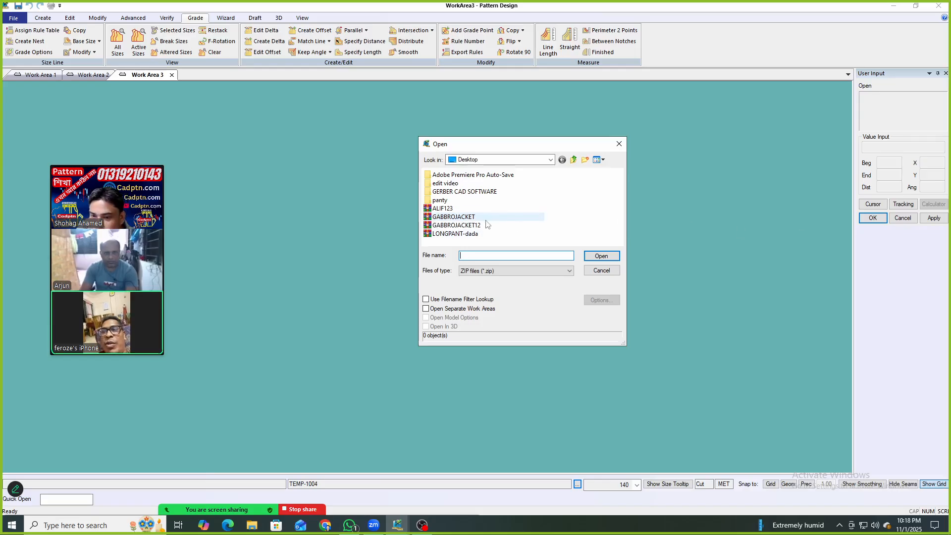
left_click(446, 209)
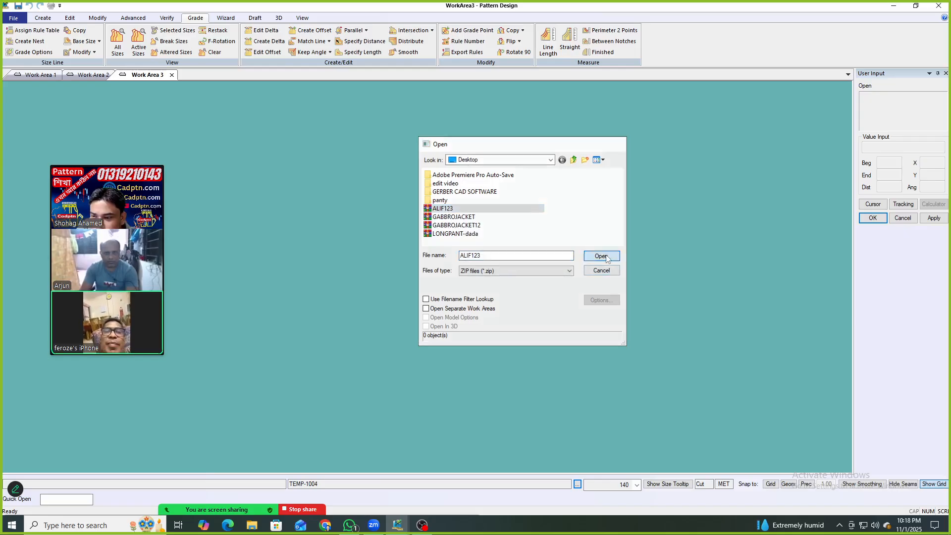
left_click(601, 257)
left_click(442, 395)
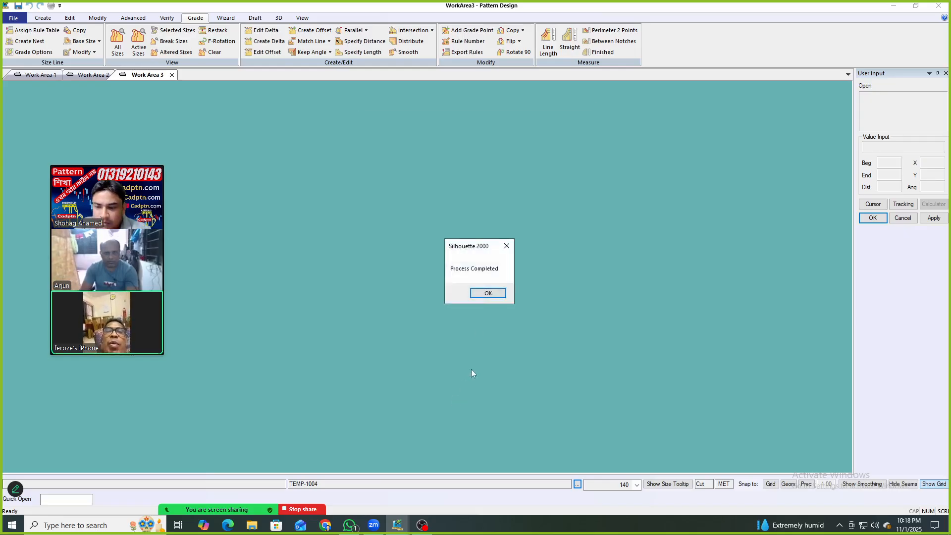
Accept the completed import of the archive and place all the GABBRO pieces in the work area.
left_click(488, 293)
left_click_drag(138, 159, 743, 133)
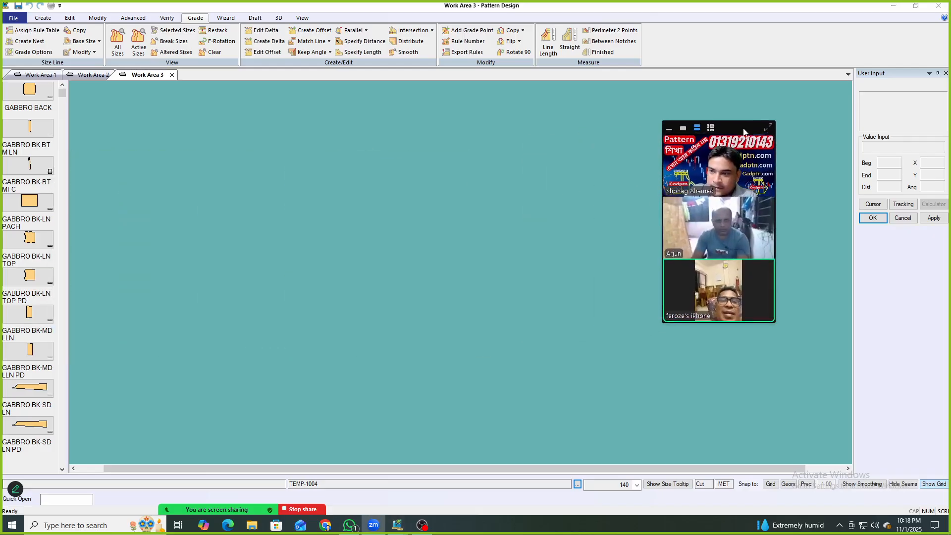
right_click(32, 105)
left_click(74, 187)
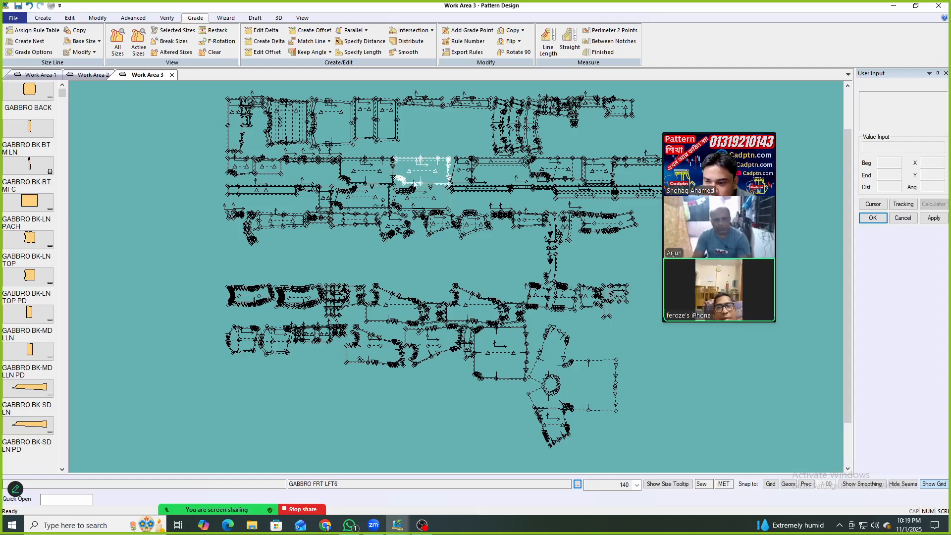
Move the GABBRO FRT LFT8 piece away from the other pieces into free space beside the lower rows.
scroll(594, 384, "up", 3)
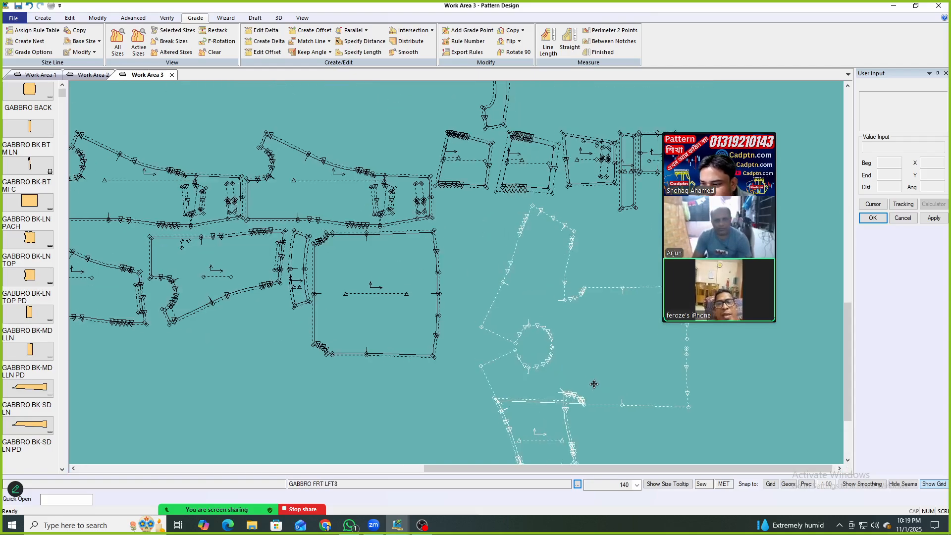
scroll(593, 384, "down", 2)
scroll(526, 314, "up", 1)
scroll(543, 328, "down", 2)
scroll(527, 275, "up", 1)
left_click(533, 274)
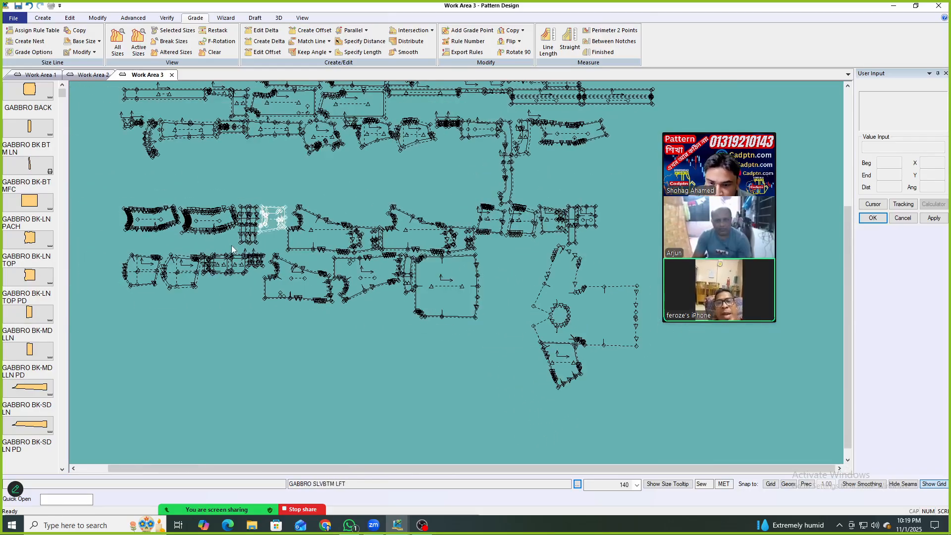
Move the GABBRO BACK piece out of the bottom row into the empty area below it.
left_click(446, 297)
scroll(567, 340, "up", 1)
scroll(563, 275, "down", 1)
scroll(578, 378, "up", 1)
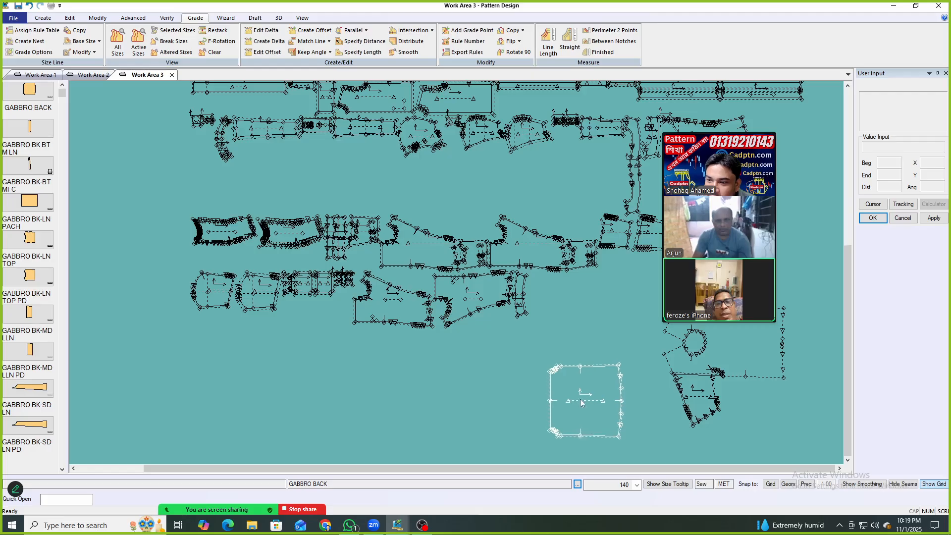
scroll(581, 403, "down", 3)
left_click_drag(743, 130, 97, 290)
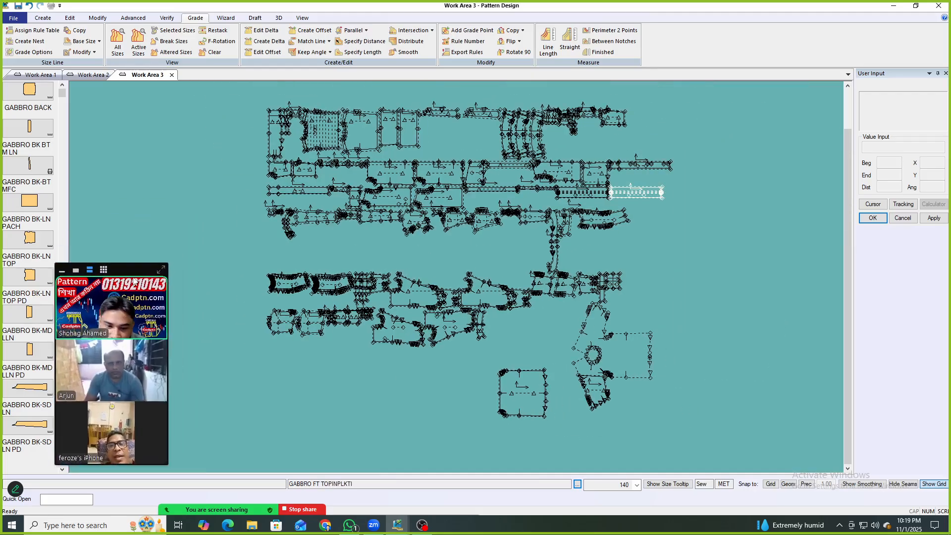
Separate the GABBRO FRT LN RIT and GABBRO BK BTM LN pieces from the layout, placing them in its free side area.
scroll(378, 121, "up", 2)
scroll(347, 148, "up", 2)
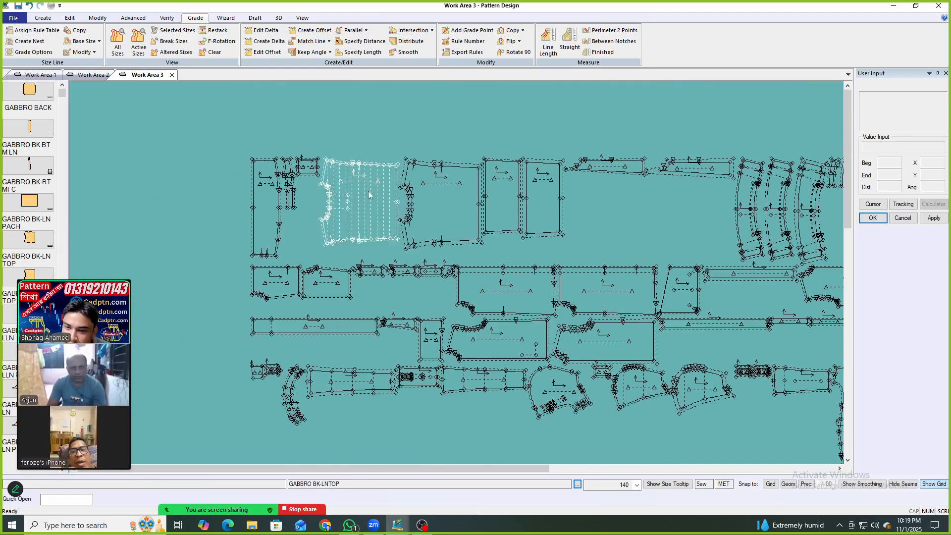
scroll(381, 225, "down", 1)
scroll(368, 163, "down", 2)
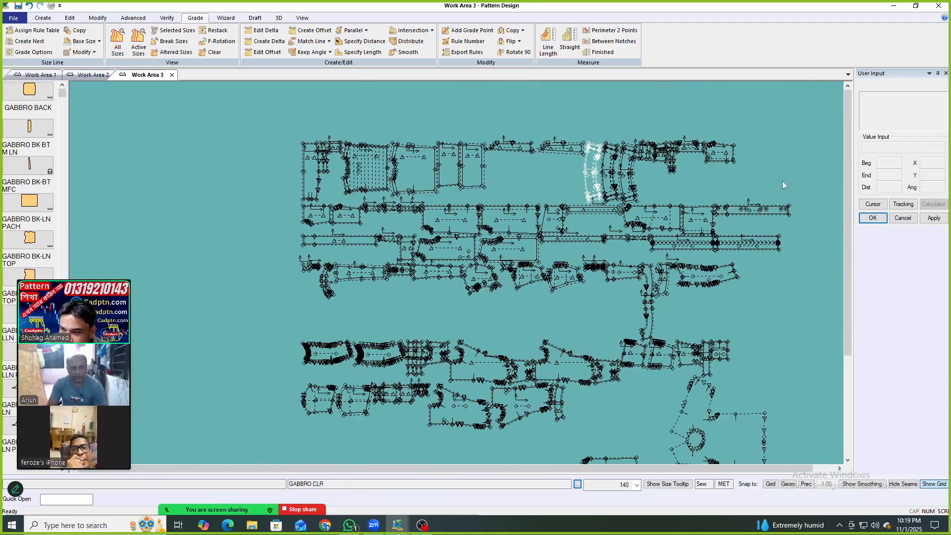
scroll(366, 203, "up", 2)
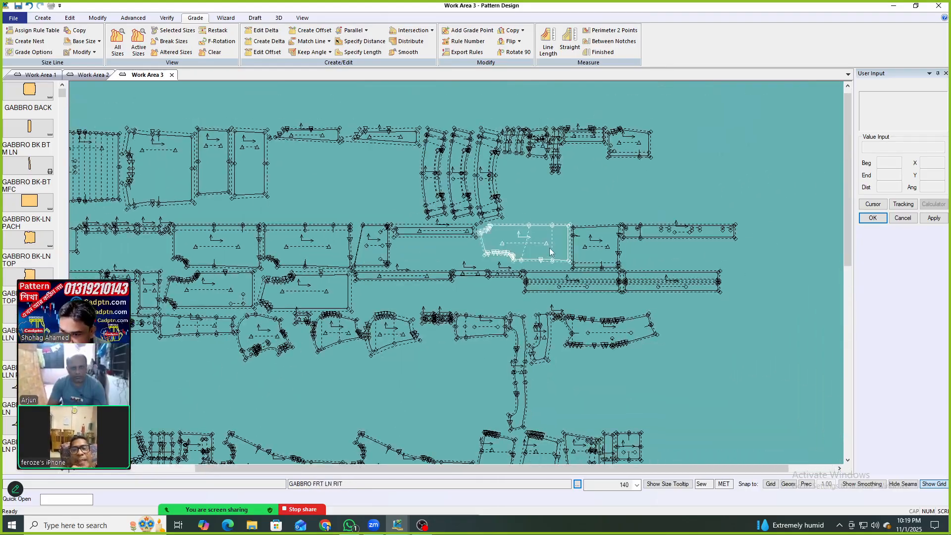
scroll(553, 252, "down", 2)
scroll(638, 320, "up", 3)
scroll(638, 319, "down", 2)
scroll(458, 168, "up", 2)
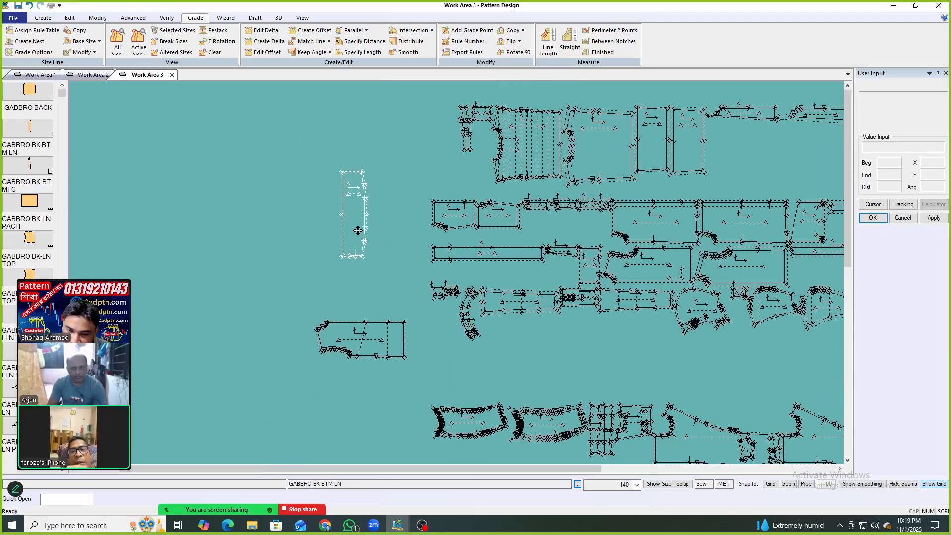
Show the complete graded nest of the GABBRO FRT LN RIT piece with Show Nest All.
scroll(268, 402, "up", 5)
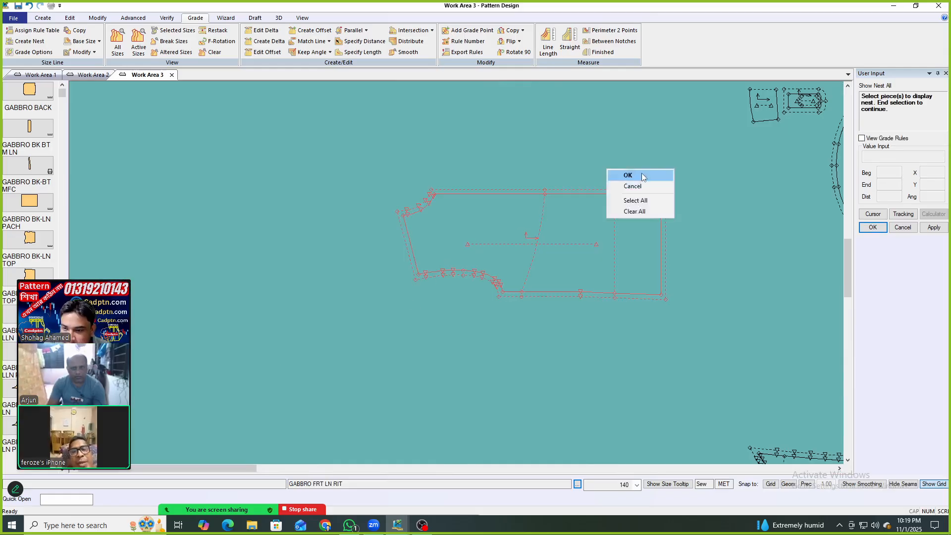
left_click(642, 177)
scroll(535, 256, "up", 2)
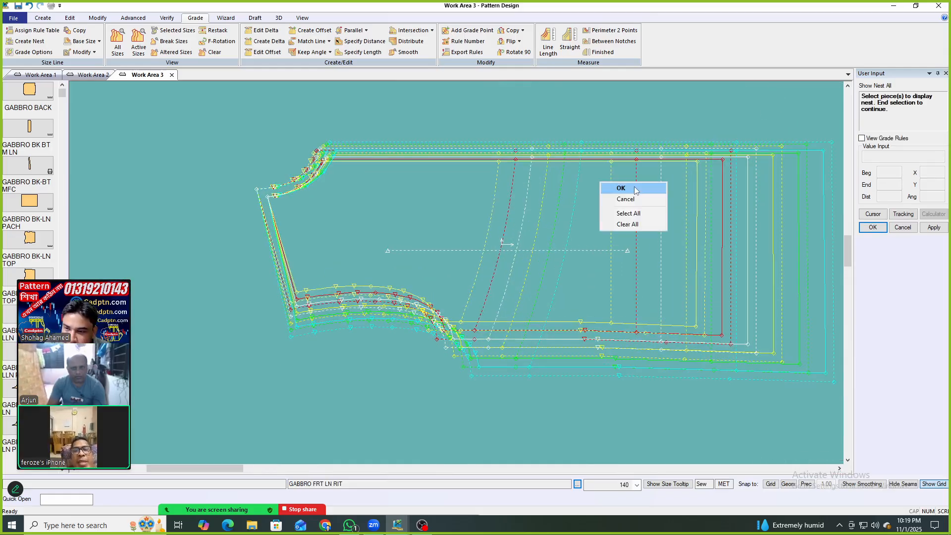
scroll(317, 223, "down", 5)
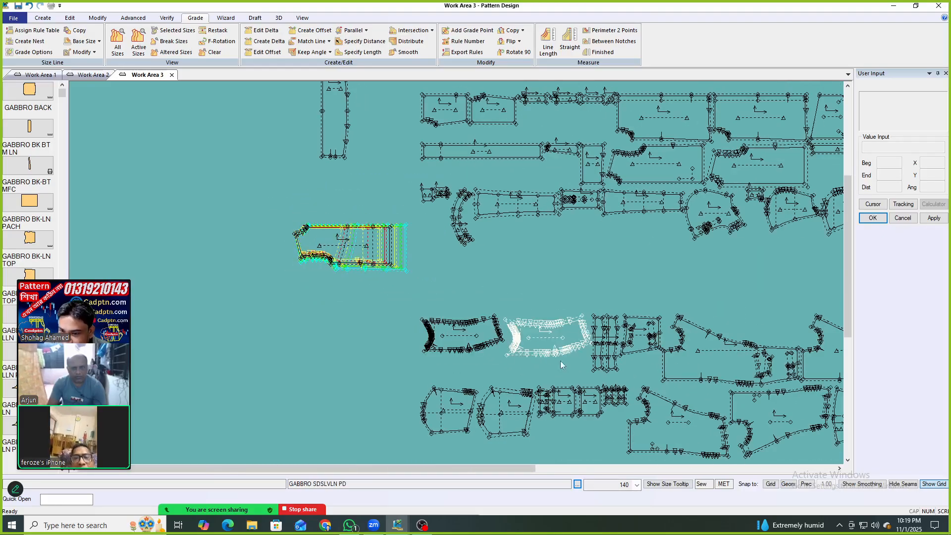
Move the GABBRO BACK piece up to sit beside the GABBRO FRT LFT8 piece.
scroll(398, 218, "down", 2)
scroll(756, 327, "up", 3)
scroll(280, 204, "down", 2)
scroll(545, 397, "up", 1)
left_click_drag(553, 410, 579, 325)
scroll(579, 325, "down", 3)
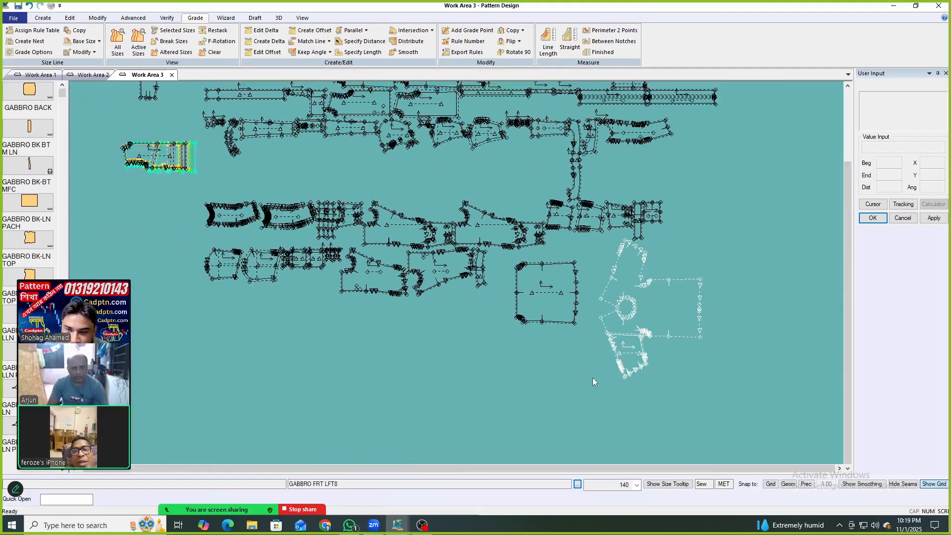
Move the GABBRO BK-LNTOP piece out of the top row to beside the nested GABBRO FRT LN RIT piece.
scroll(592, 377, "down", 2)
scroll(375, 90, "up", 4)
left_click_drag(391, 125, 324, 277)
scroll(681, 178, "down", 2)
scroll(277, 359, "up", 3)
Show the complete graded nest of the GABBRO BK-LNTOP piece with Show Nest All.
key("n")
left_click(342, 282)
right_click(414, 204)
left_click(429, 210)
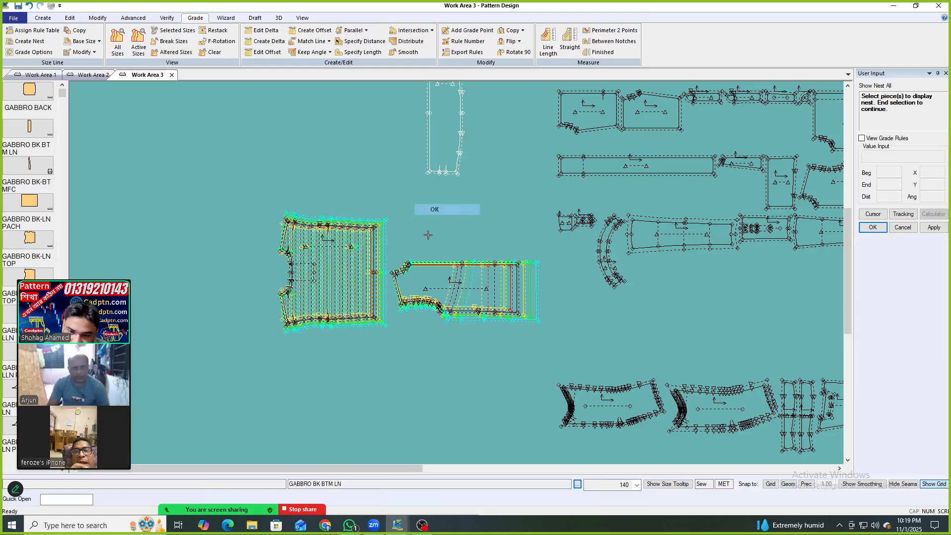
scroll(357, 251, "up", 3)
left_click(355, 216)
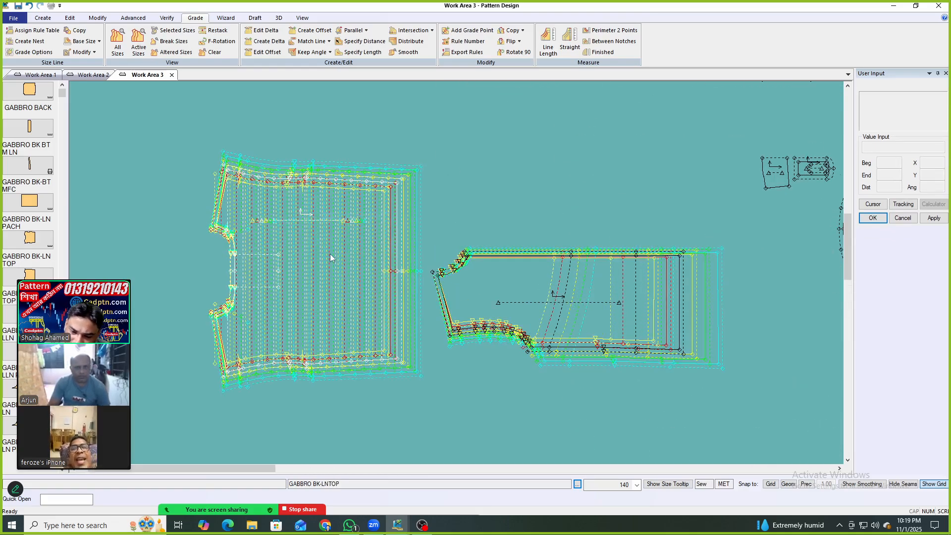
Examine the front lining, side sleeve lining and sleeve pieces across the GABBRO layout.
scroll(354, 216, "down", 4)
scroll(580, 197, "up", 5)
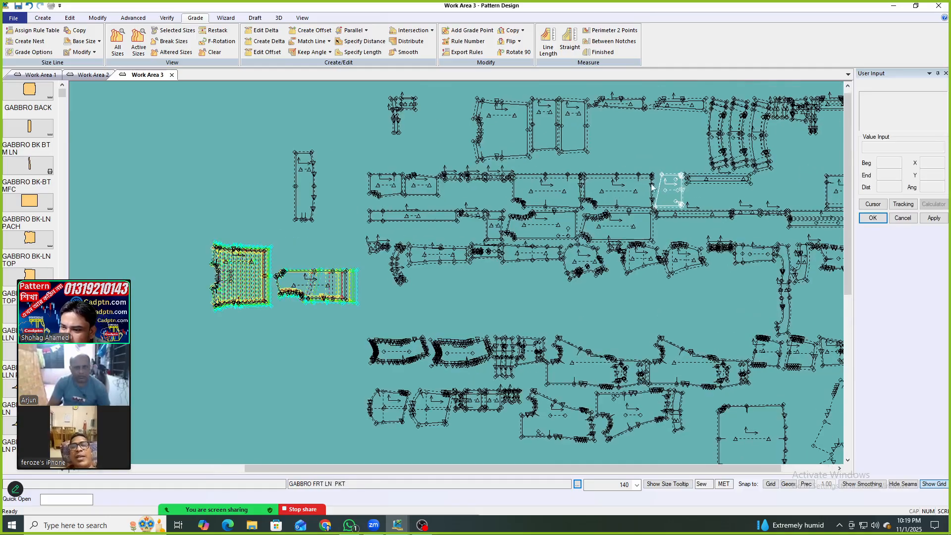
scroll(504, 211, "up", 2)
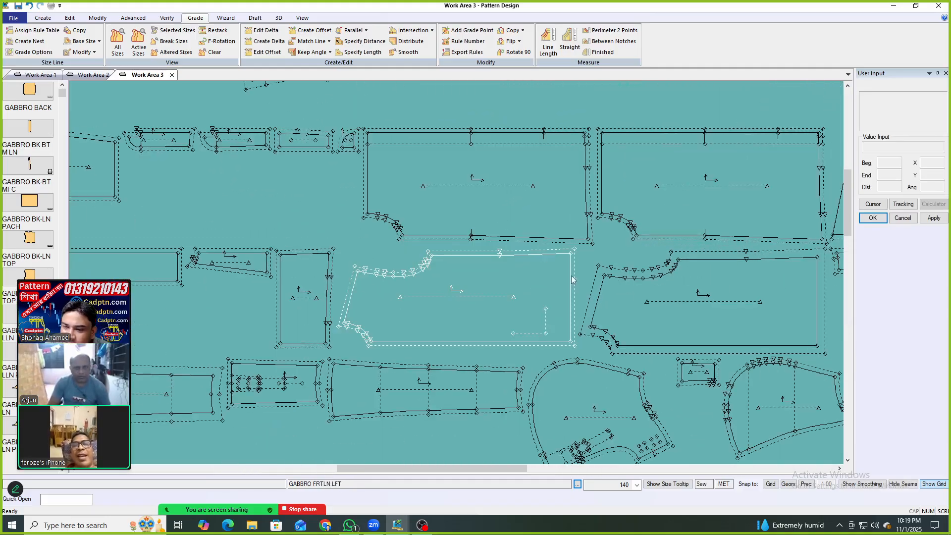
scroll(451, 293, "down", 7)
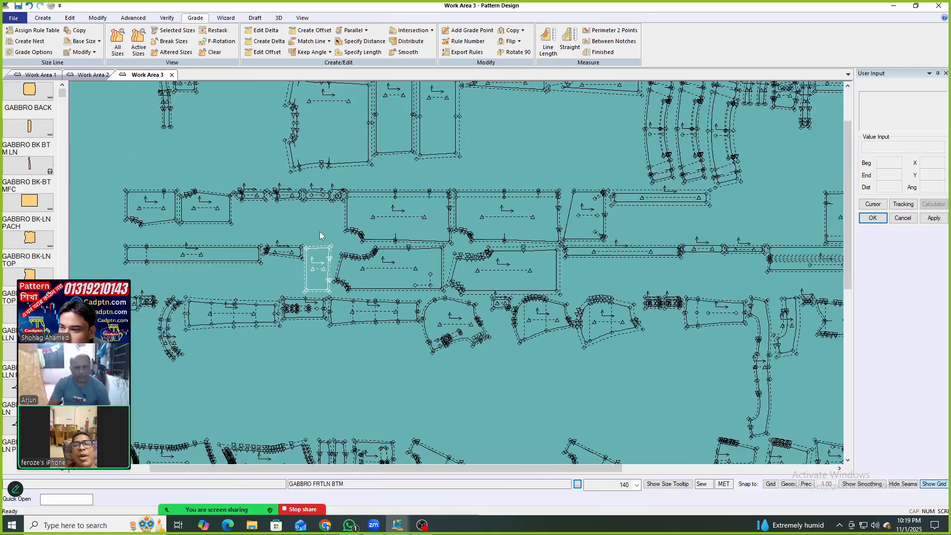
scroll(416, 270, "down", 3)
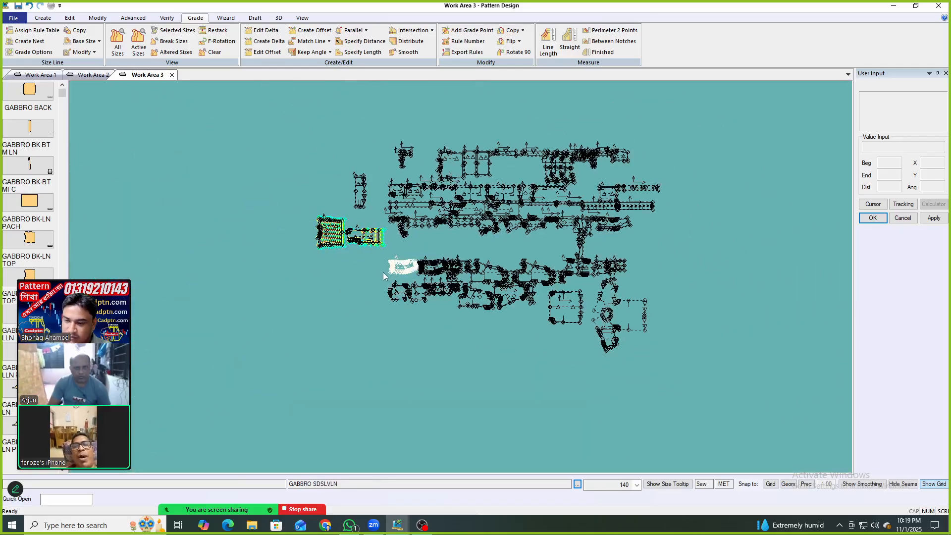
scroll(377, 282, "up", 10)
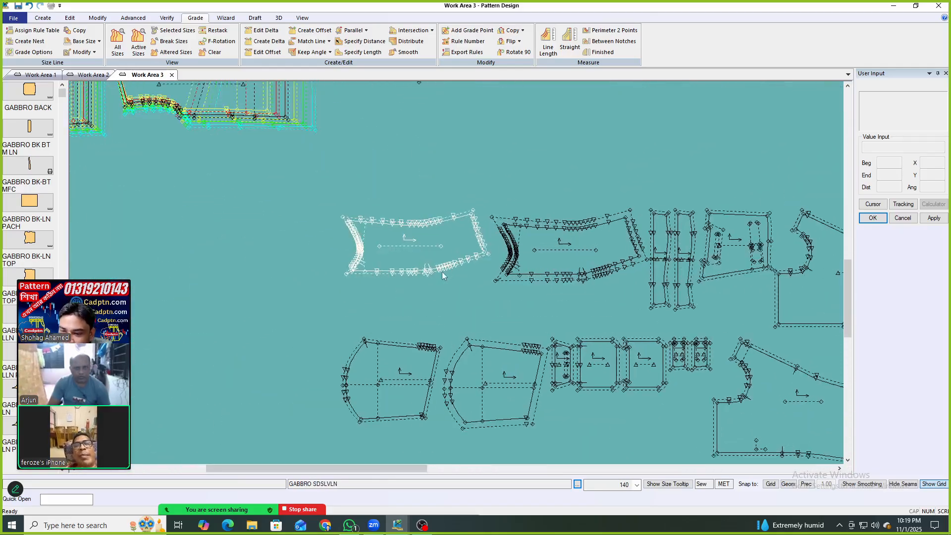
scroll(411, 245, "down", 6)
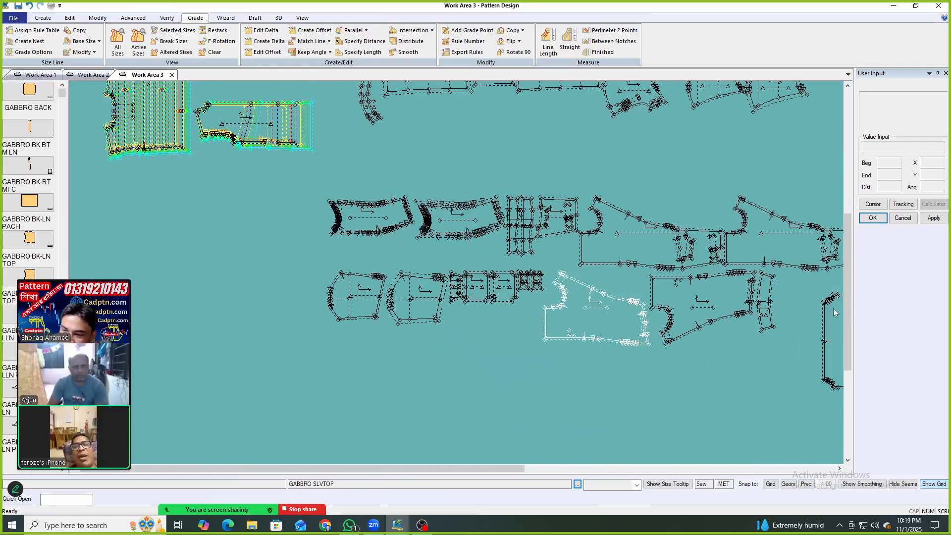
scroll(341, 189, "down", 3)
Show the complete graded nest of the GABBRO BACK piece with Show Nest All.
scroll(765, 311, "up", 8)
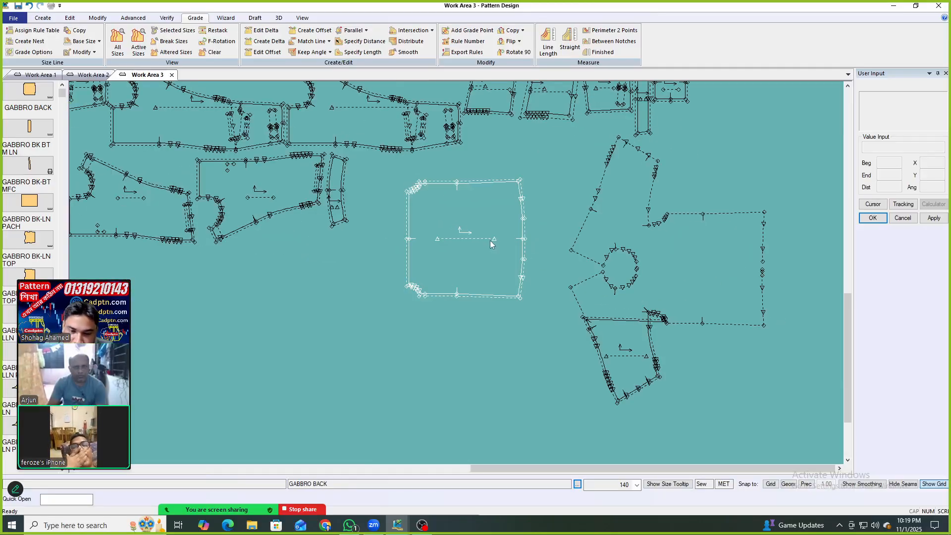
key("F7")
left_click(458, 248)
right_click(595, 167)
left_click(627, 172)
right_click(516, 177)
left_click(548, 181)
Examine the graded nest of the GABBRO BACK piece and its place among the surrounding pieces.
scroll(583, 213, "down", 2)
scroll(662, 234, "down", 2)
scroll(671, 325, "up", 4)
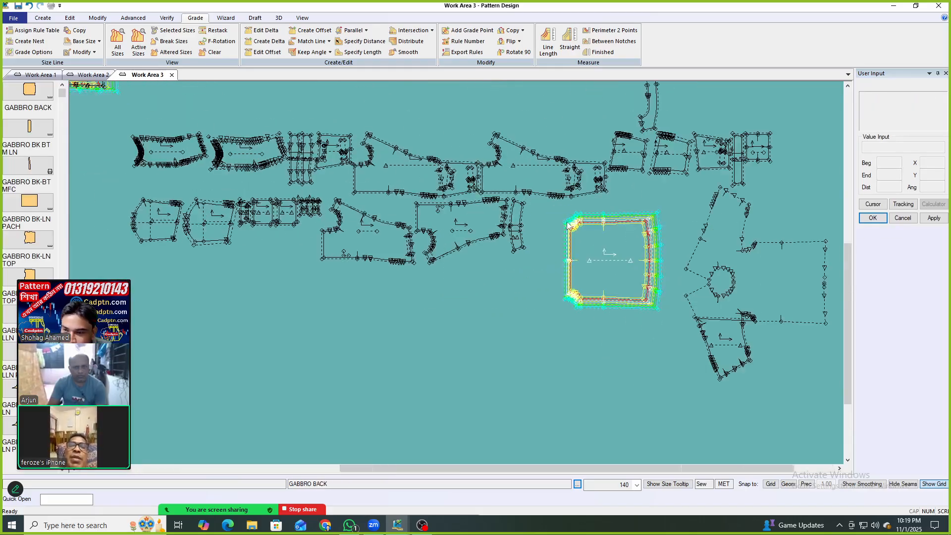
scroll(672, 324, "down", 1)
scroll(527, 185, "up", 2)
left_click(546, 186)
left_click(556, 179)
scroll(677, 280, "down", 3)
scroll(686, 282, "down", 3)
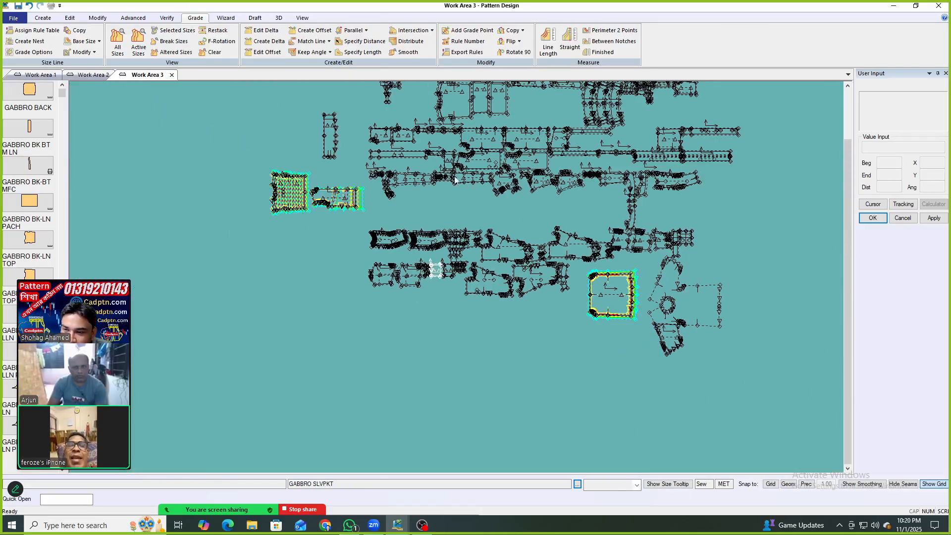
Show the graded nests of all GABBRO pieces in the work area together with Show Nest All.
scroll(530, 119, "up", 3)
scroll(520, 172, "up", 1)
key("Return")
scroll(448, 157, "up", 2)
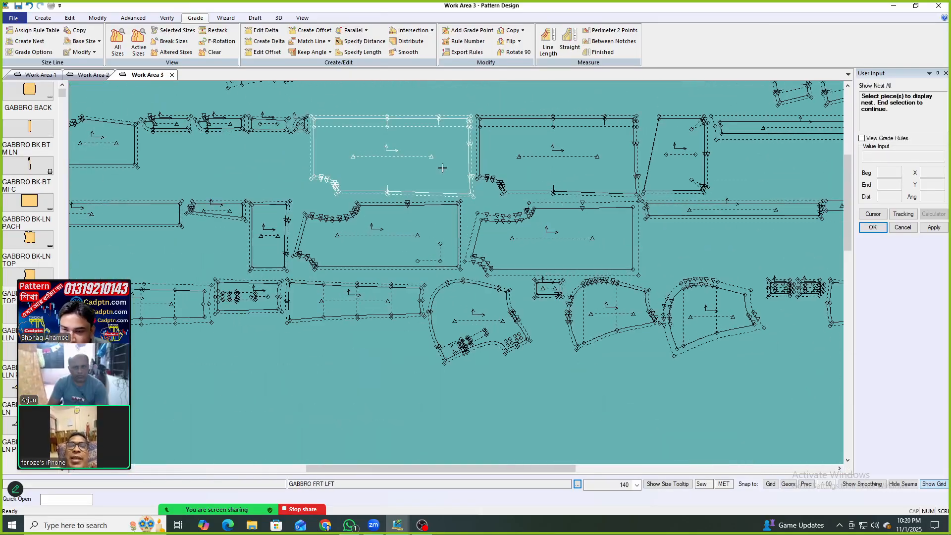
scroll(491, 183, "down", 4)
scroll(467, 287, "down", 2)
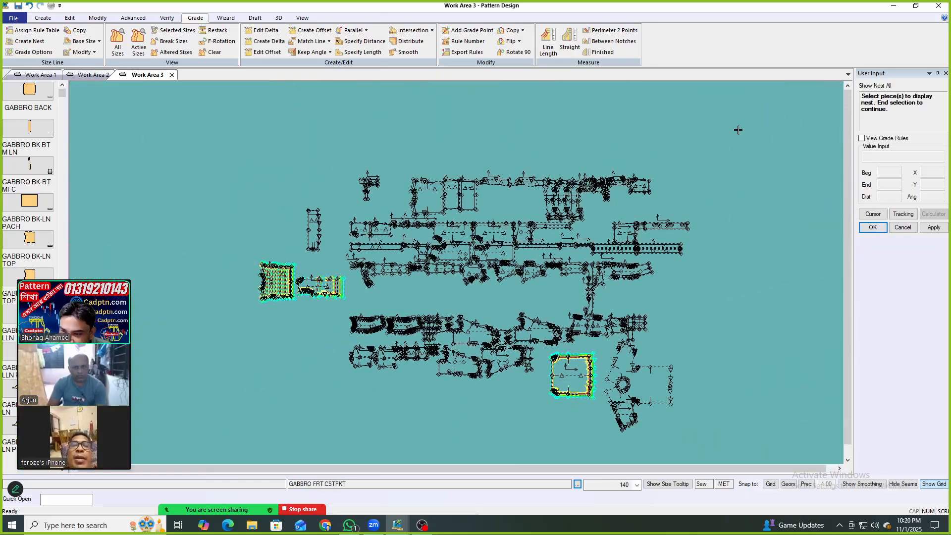
left_click_drag(225, 433, 228, 428)
right_click(555, 238)
left_click(570, 242)
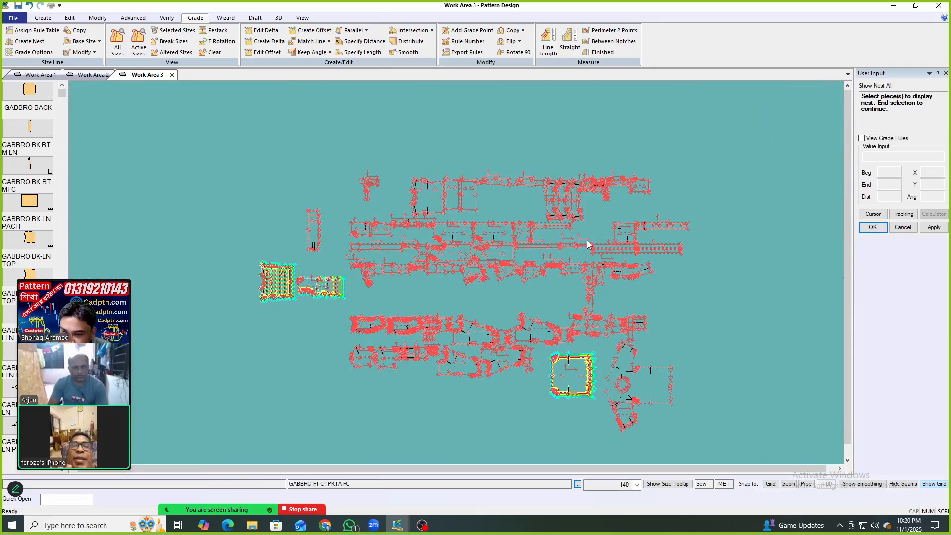
Examine the grading of the front lining, hood and sleeve pieces throughout the GABBRO layout.
scroll(422, 221, "up", 5)
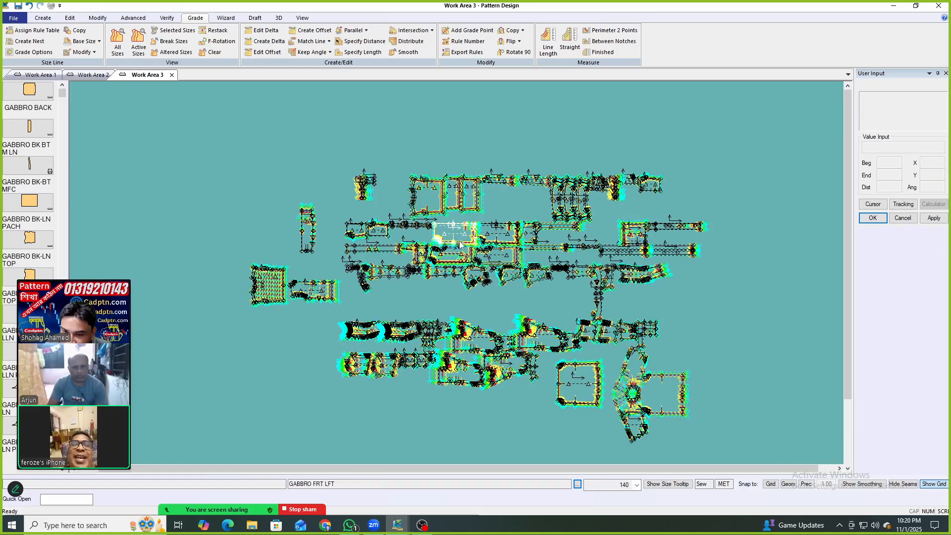
scroll(447, 321, "up", 4)
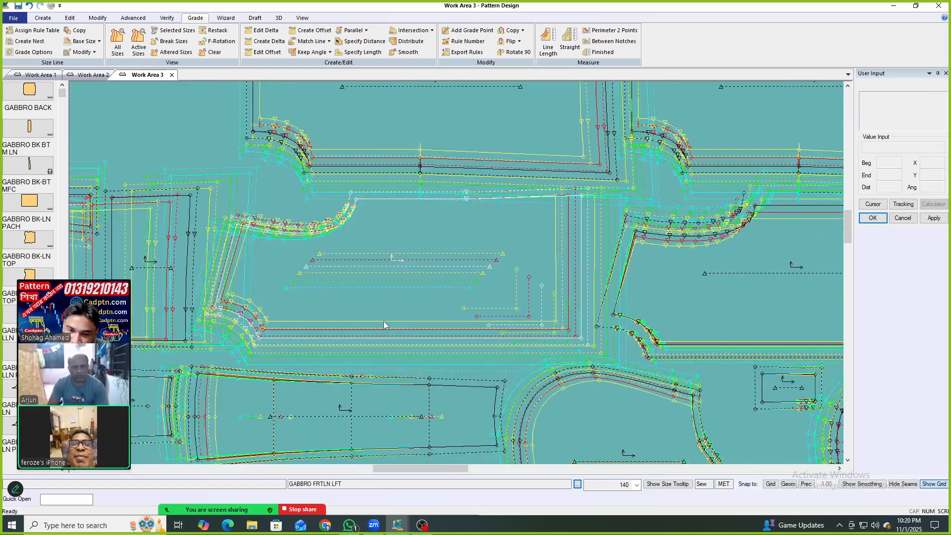
scroll(481, 120, "down", 4)
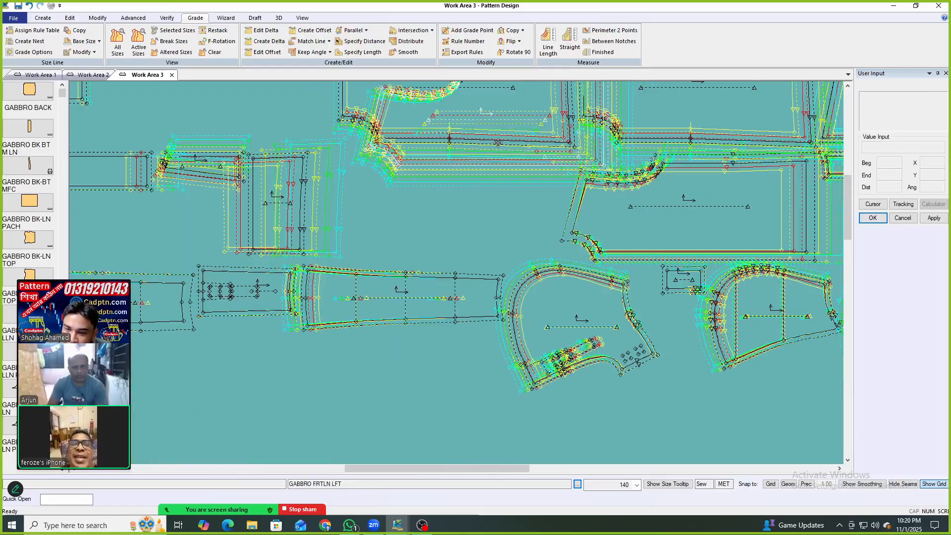
scroll(474, 196, "up", 2)
scroll(526, 187, "down", 5)
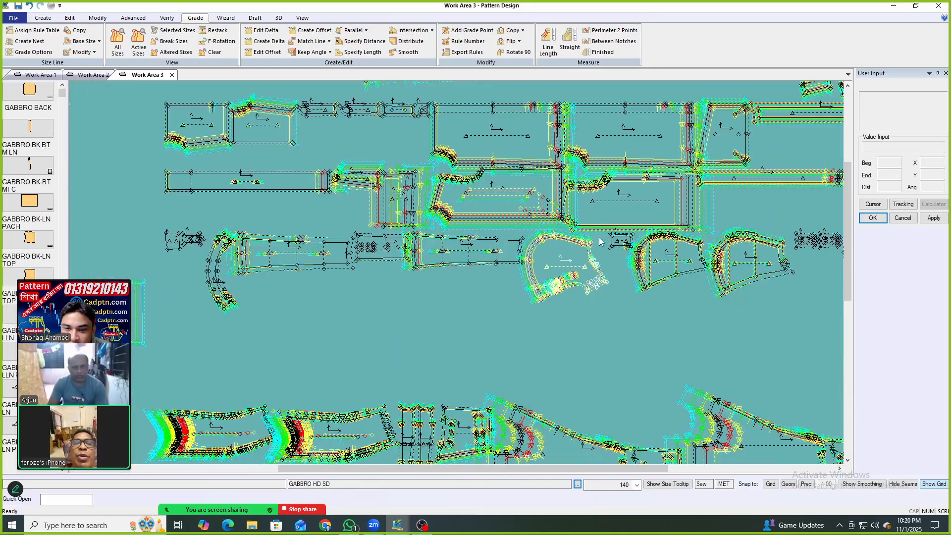
scroll(460, 196, "down", 2)
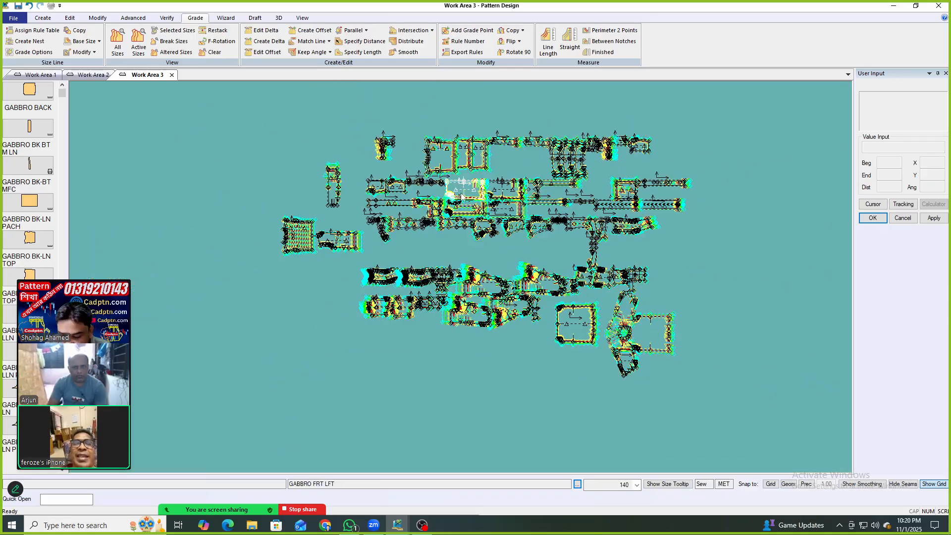
scroll(411, 352, "up", 3)
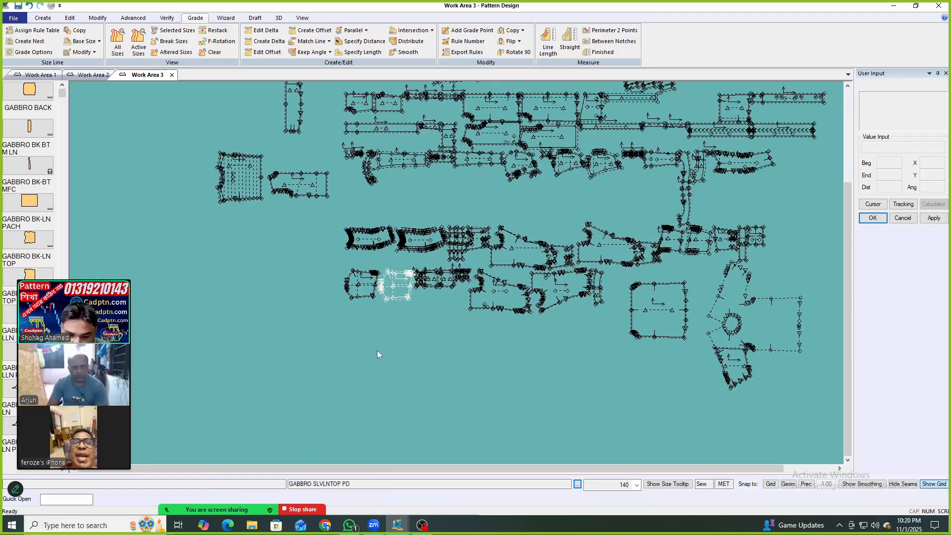
scroll(513, 382, "up", 3)
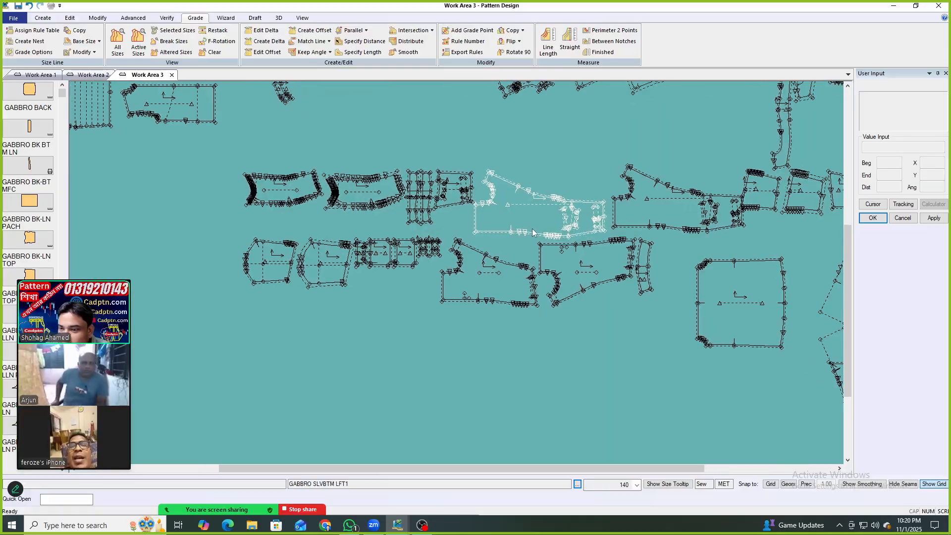
Examine the GABBRO pocket, lining, hood and sleeve pieces throughout the work area layout.
scroll(403, 342, "down", 5)
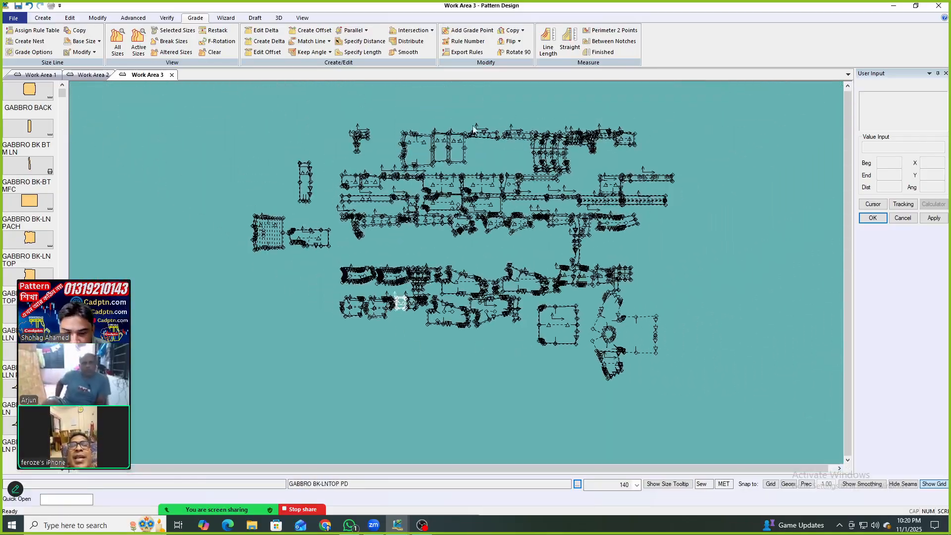
scroll(650, 129, "up", 5)
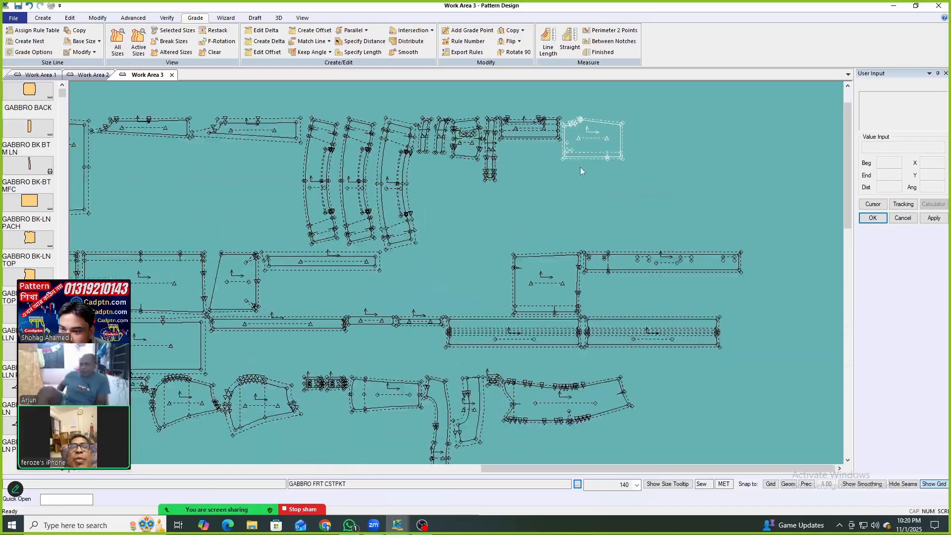
scroll(596, 166, "down", 5)
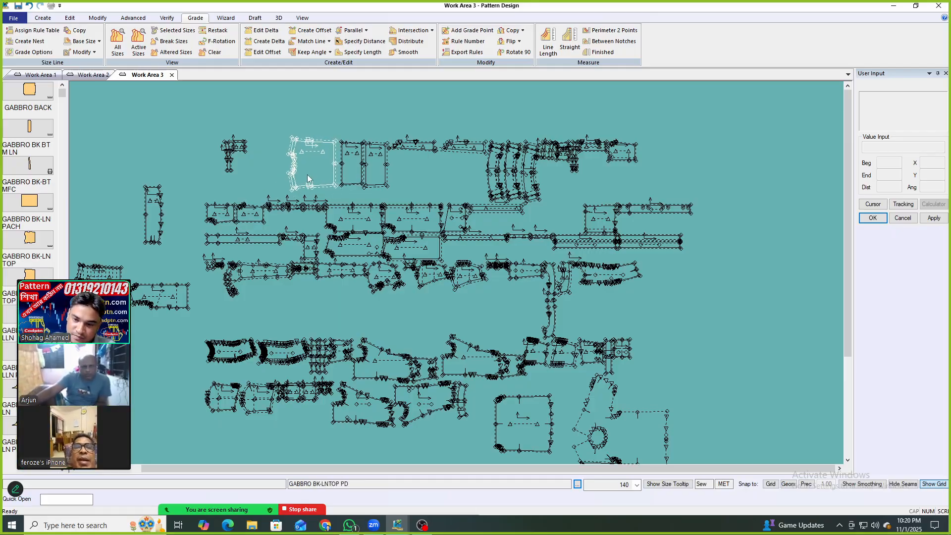
scroll(744, 219, "down", 3)
scroll(616, 405, "up", 6)
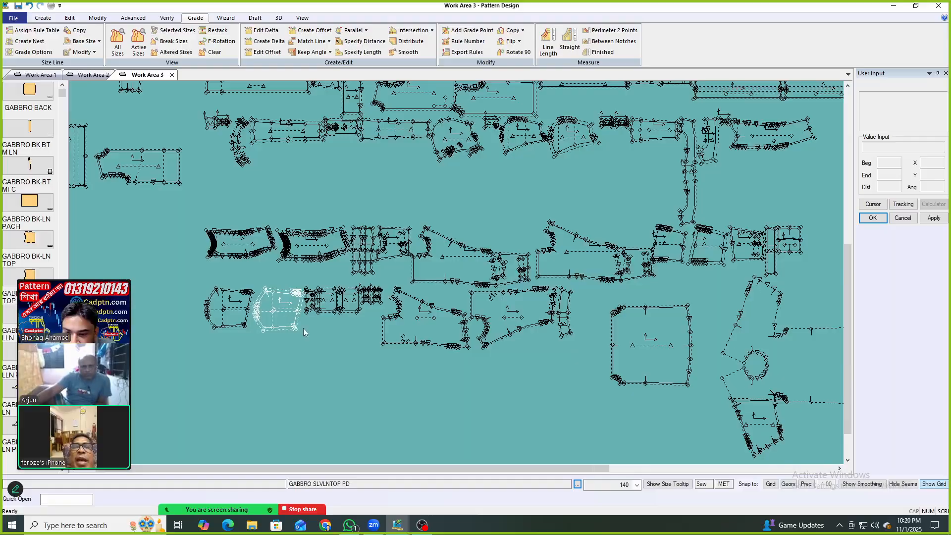
scroll(327, 328, "up", 4)
scroll(431, 335, "down", 3)
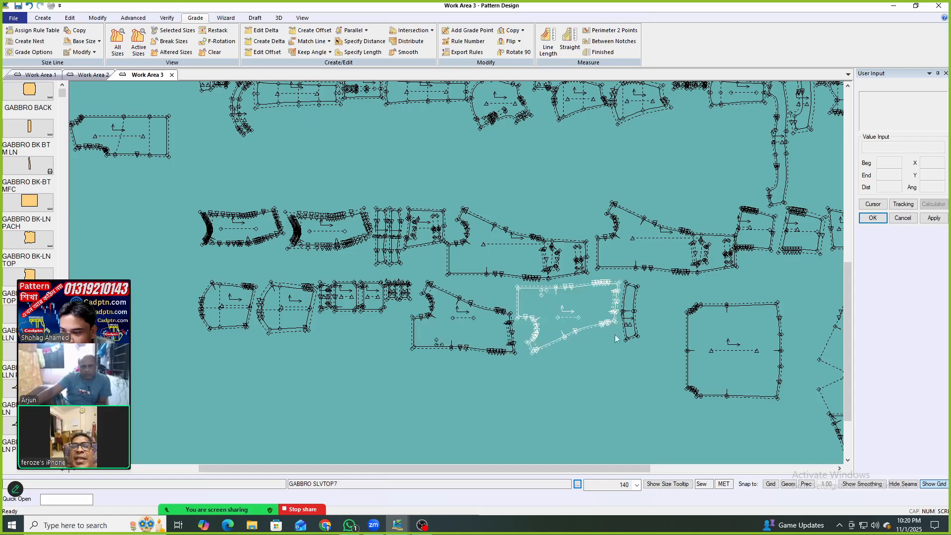
scroll(724, 432, "down", 1)
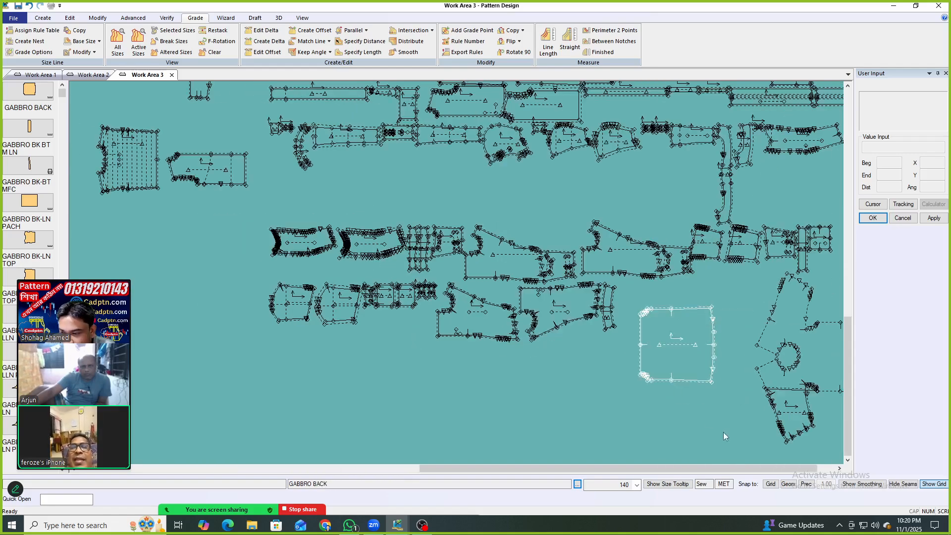
Move the GABBRO BACK piece into the open space beside and below the sleeve pieces.
scroll(723, 432, "up", 5)
left_click_drag(570, 246, 590, 261)
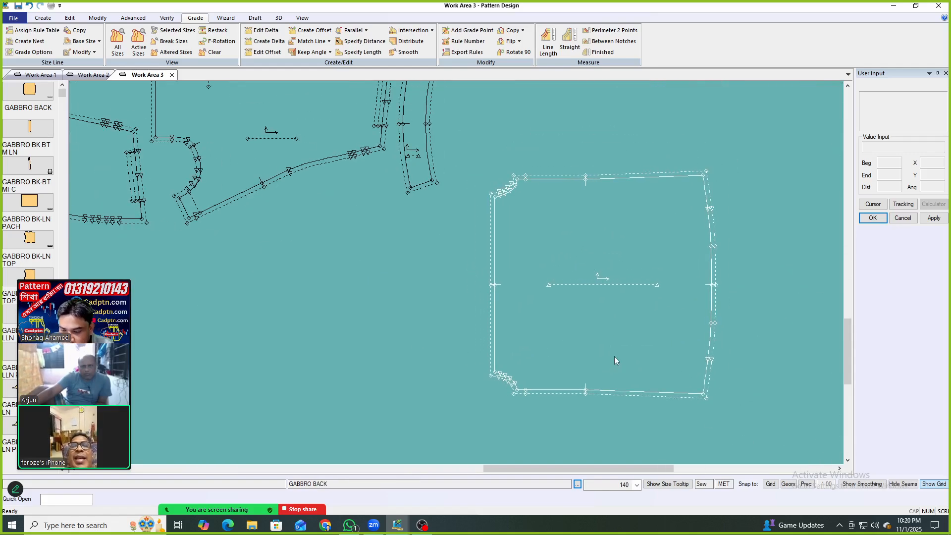
scroll(614, 356, "up", 2)
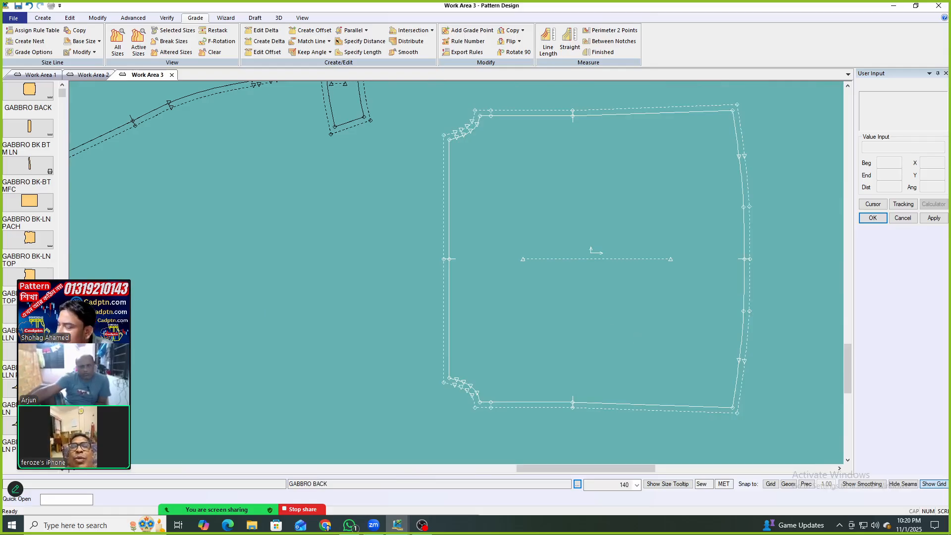
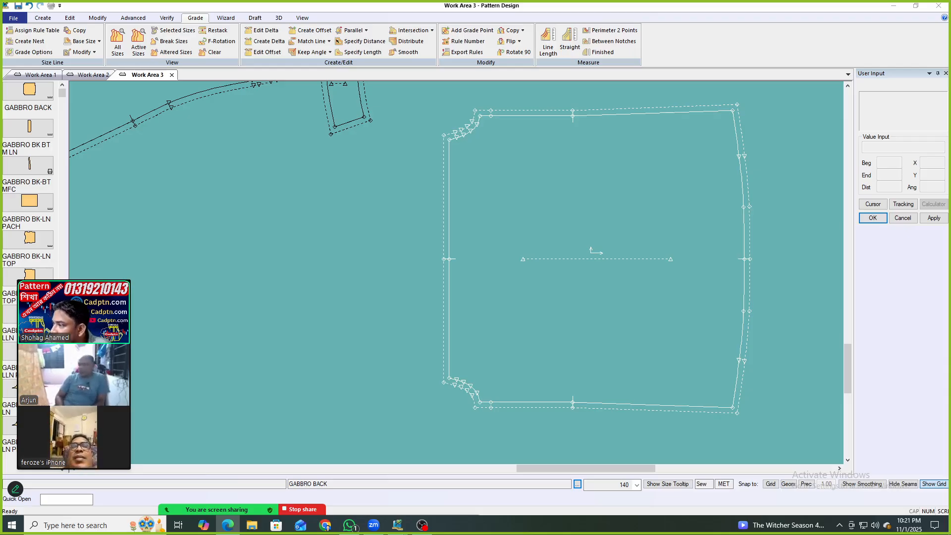
scroll(586, 252, "down", 6)
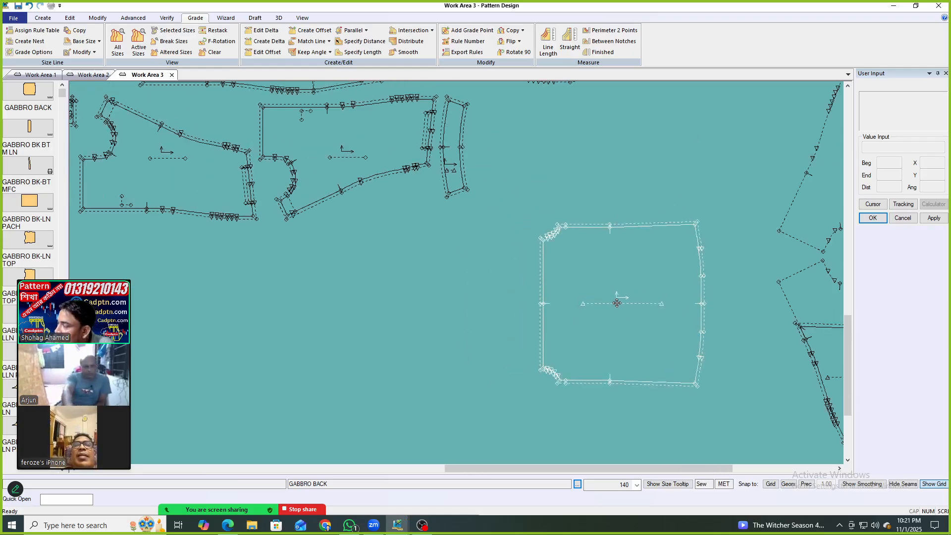
scroll(580, 311, "down", 1)
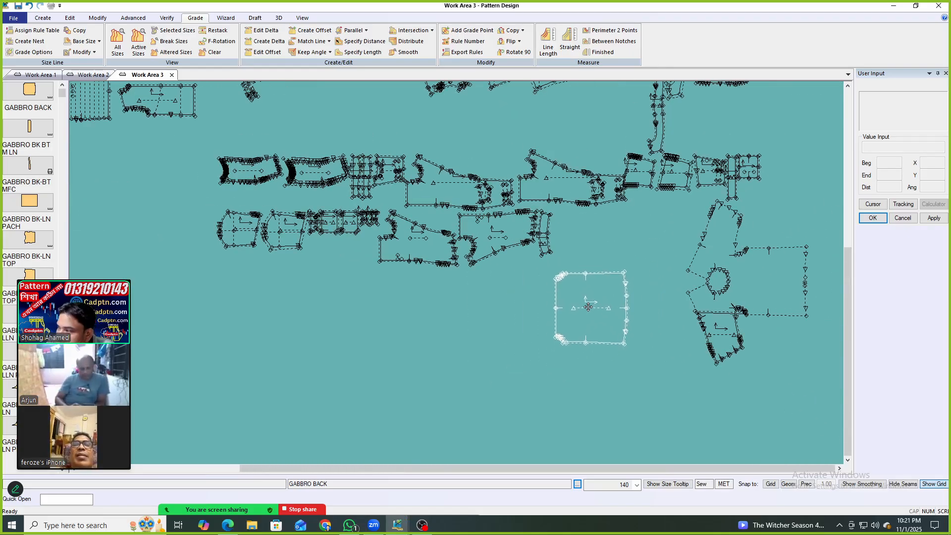
Move the GABBRO SLVBTM LFT1 and SLVBTM LFT15 sleeve pieces out of the upper sleeve row into the space below.
left_click(468, 192)
scroll(580, 382, "up", 2)
scroll(605, 366, "up", 2)
scroll(610, 368, "down", 3)
left_click(287, 254)
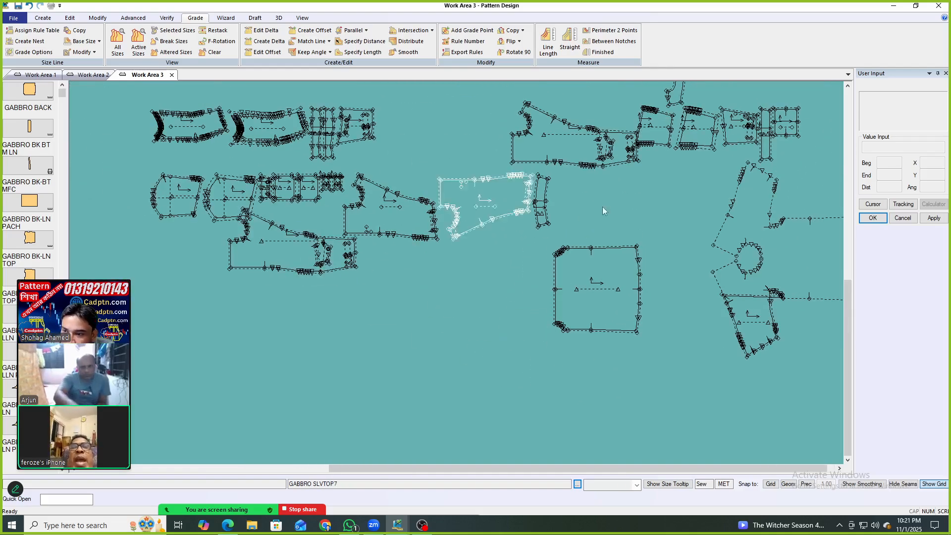
scroll(602, 208, "up", 1)
left_click(575, 137)
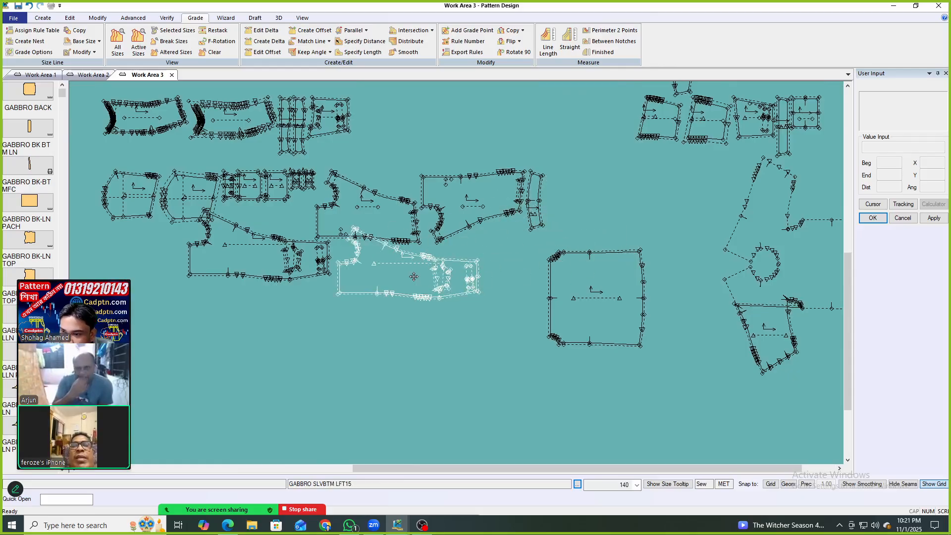
scroll(469, 326, "up", 1)
scroll(468, 324, "up", 2)
scroll(455, 343, "down", 2)
left_click(364, 314)
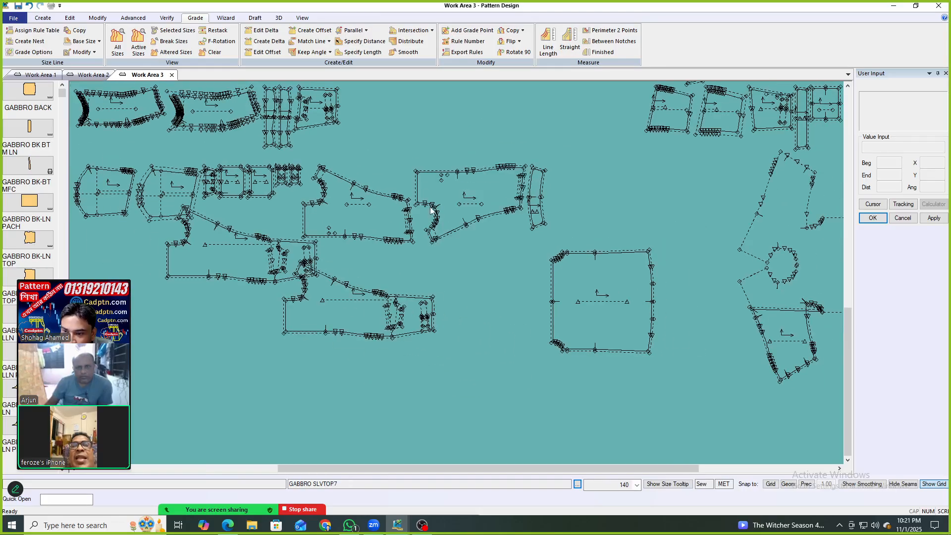
Place the GABBRO SLVTOP7 piece in open space near the back piece and shift SLVBTM LFT15 aside to make room.
left_click(430, 210)
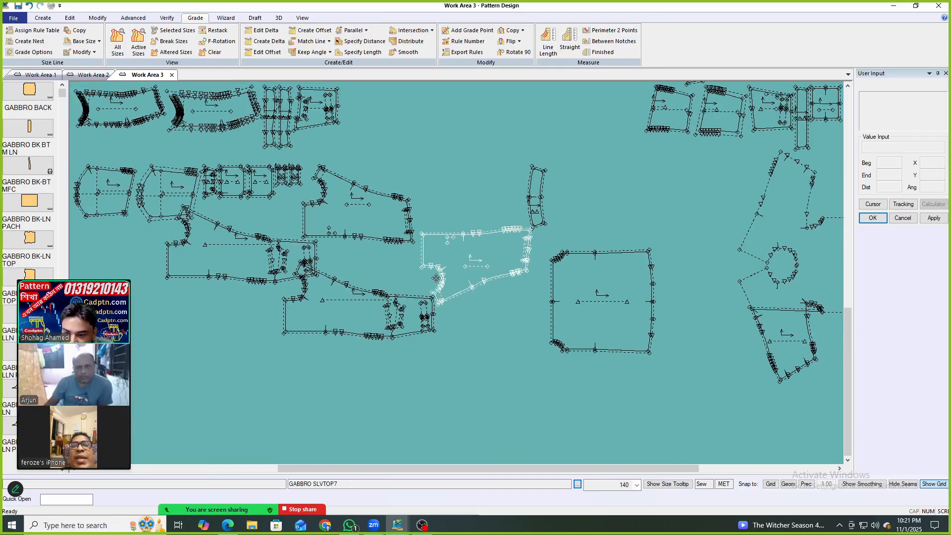
left_click(362, 306)
left_click(196, 326)
left_click(483, 260)
left_click(406, 286)
Move the GABBRO SLVBTM LN piece from the upper row to the hem end of the SLVTOP7 piece.
left_click(652, 129)
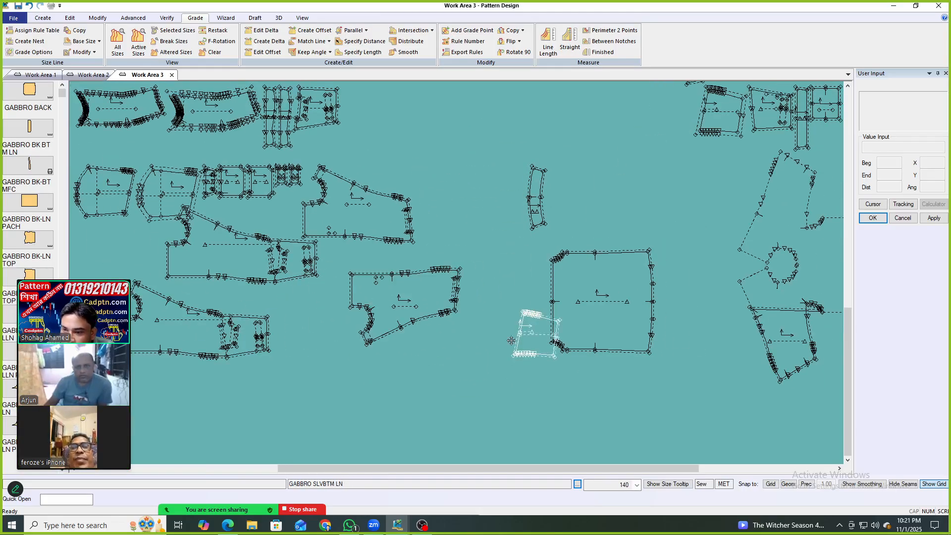
scroll(485, 332, "up", 1)
left_click(476, 286)
left_click(369, 297)
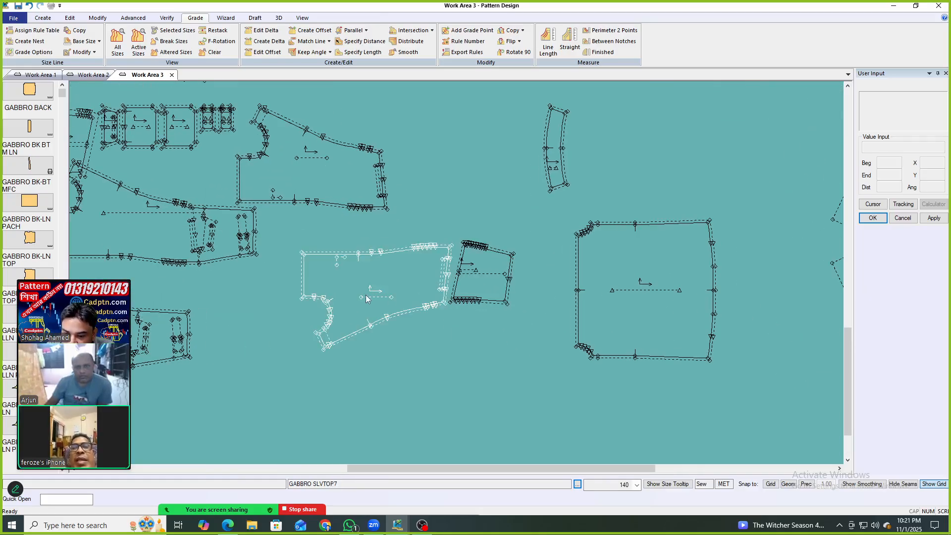
scroll(389, 307, "down", 6)
scroll(635, 193, "up", 2)
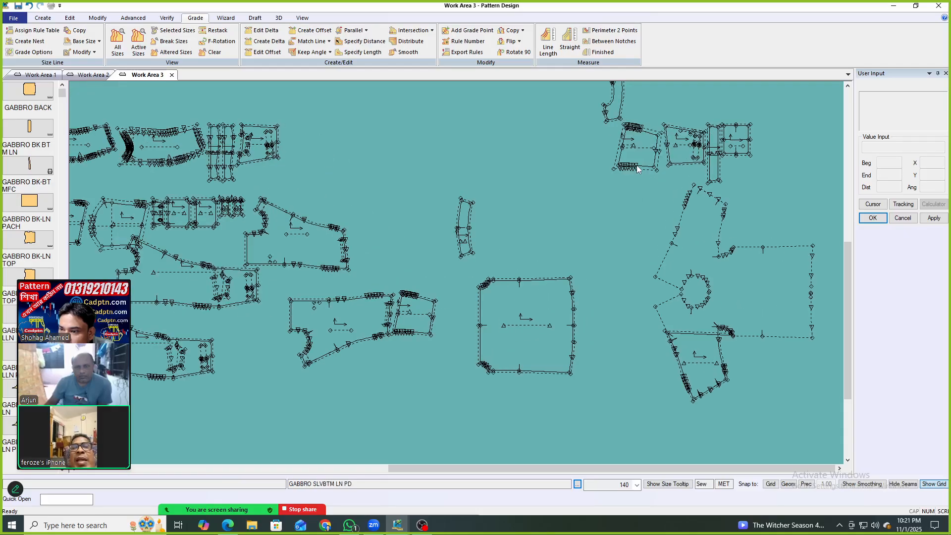
Bring the GABBRO SLVBTM LN PD piece down beside SLVTOP7 and move the SLVBTM LN piece above it, out of the way.
left_click(638, 164)
scroll(404, 354, "up", 3)
scroll(409, 365, "up", 6)
left_click(517, 321)
left_click(412, 269)
scroll(500, 332, "down", 2)
left_click(453, 139)
Position the GABBRO SLVTOP7 and SLVBTM LN PD pieces close together so their adjoining edges can be compared.
left_click(263, 277)
scroll(285, 284, "up", 2)
left_click(295, 303)
left_click(505, 313)
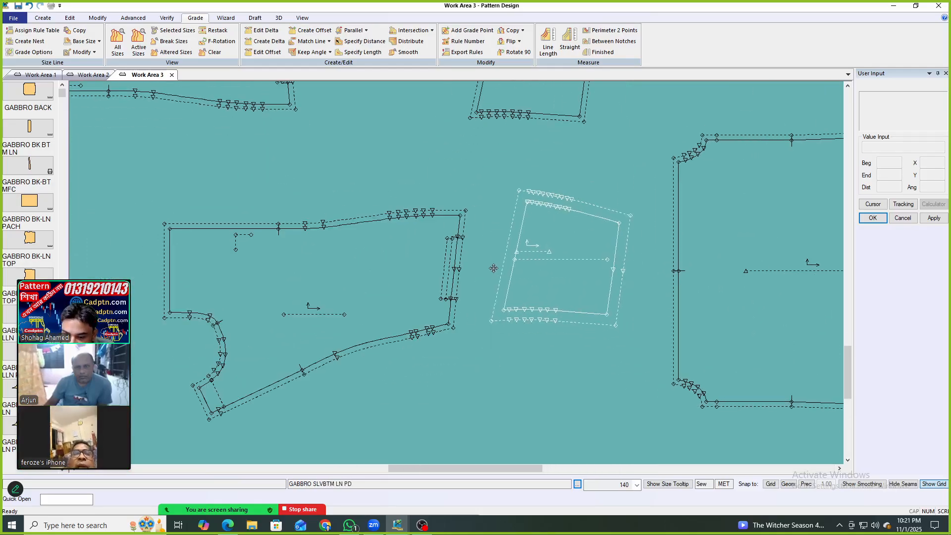
left_click(487, 278)
left_click(377, 317)
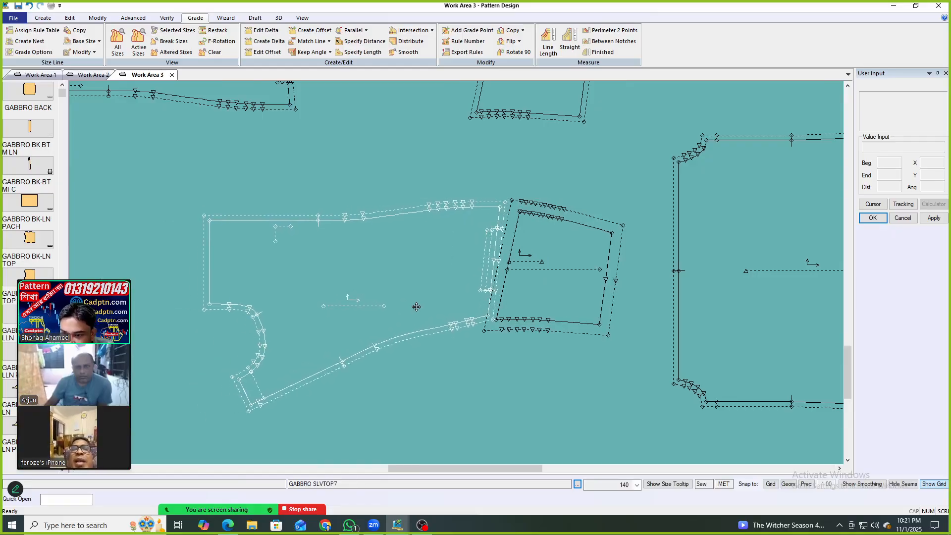
left_click(413, 306)
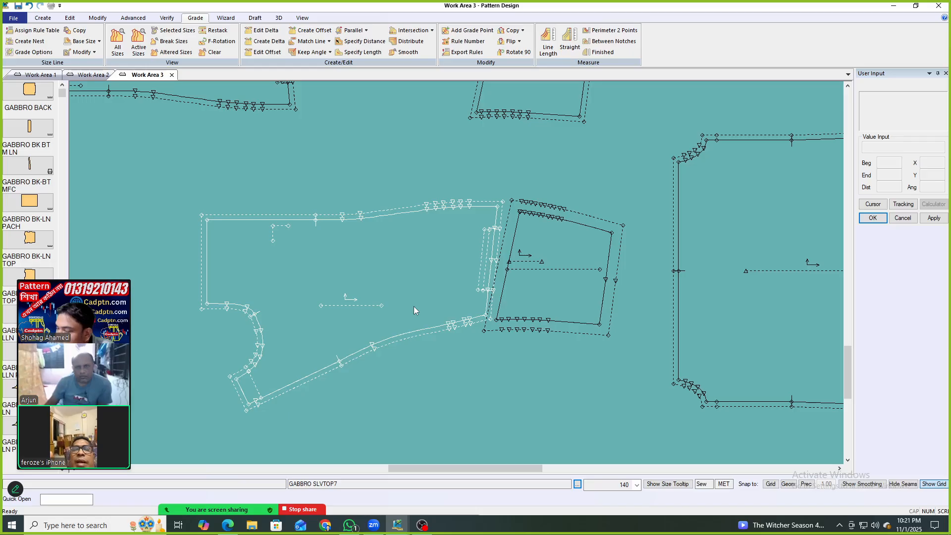
scroll(366, 256, "down", 3)
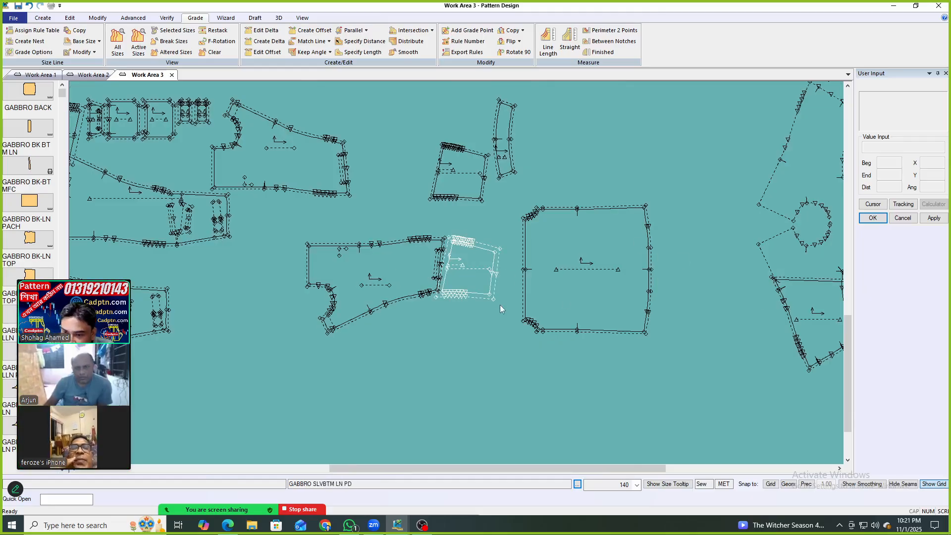
Move SLVBTM LN PD below SLVTOP7 and clear the SLVBTM LN piece and the narrow curved strip away from the sleeve.
scroll(485, 295, "up", 2)
left_click_drag(472, 279, 477, 402)
scroll(440, 218, "up", 2)
left_click_drag(419, 266, 438, 225)
left_click_drag(470, 158, 335, 109)
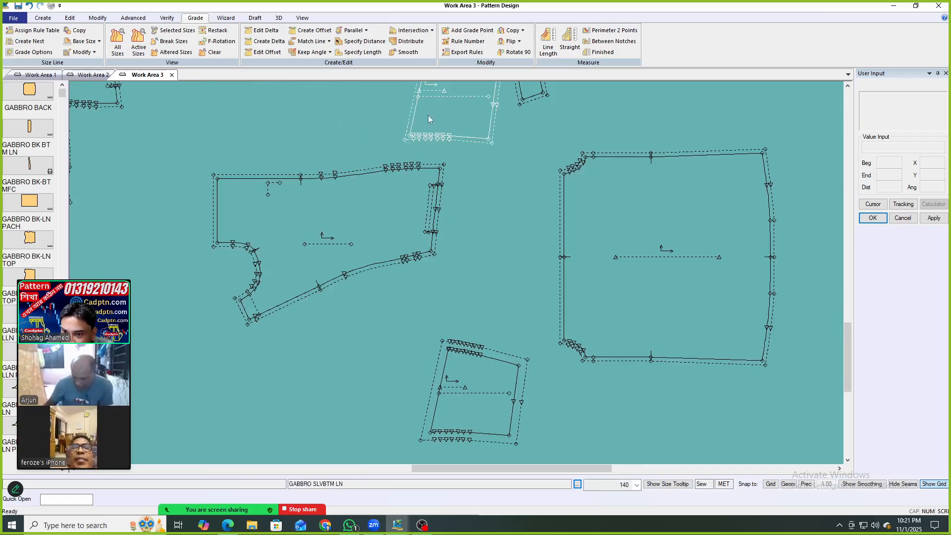
left_click_drag(529, 93, 69, 112)
left_click_drag(187, 258, 232, 224)
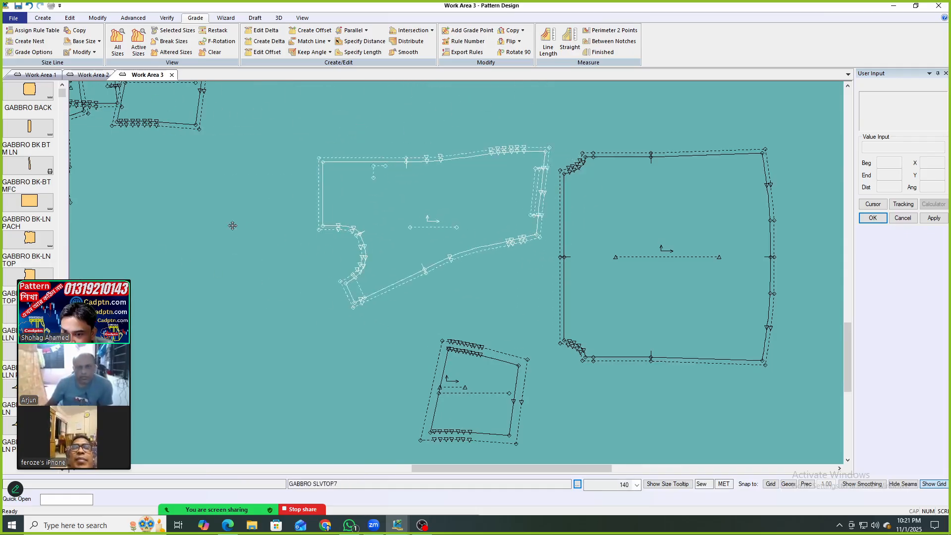
Rotate the GABBRO SLVTOP7 piece 90 degrees clockwise with Rotate Piece, without alignment.
key("r")
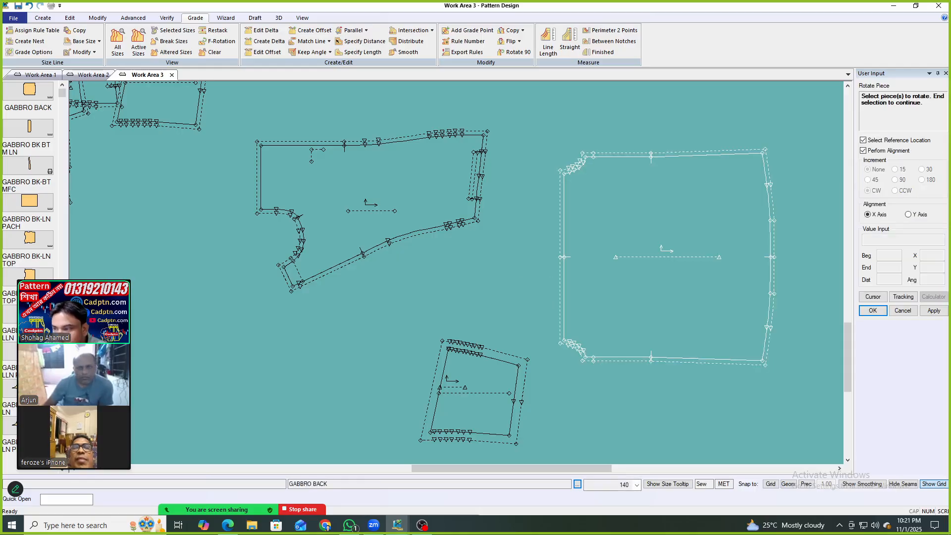
left_click(901, 182)
left_click(373, 184)
right_click(419, 139)
left_click(450, 147)
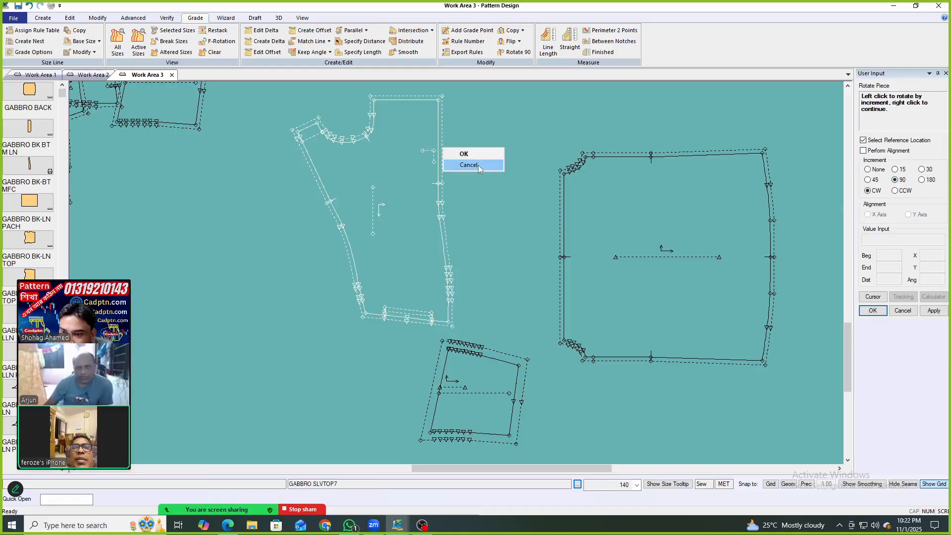
left_click(477, 165)
Reposition the rotated SLVTOP7 piece and align the GABBRO BACK piece's neck edge with the sleeve's upper corner.
scroll(599, 185, "up", 2)
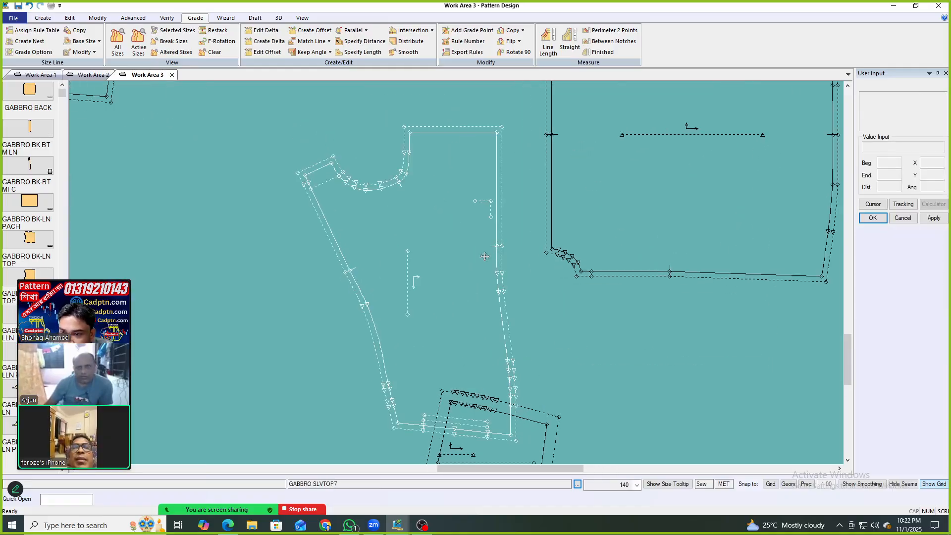
left_click_drag(476, 237, 500, 282)
scroll(595, 195, "up", 2)
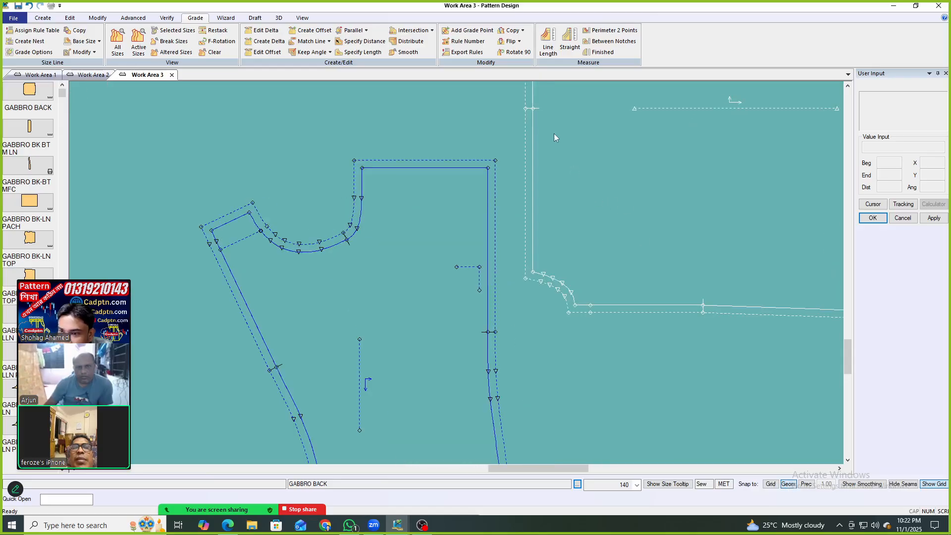
left_click_drag(537, 122, 490, 168)
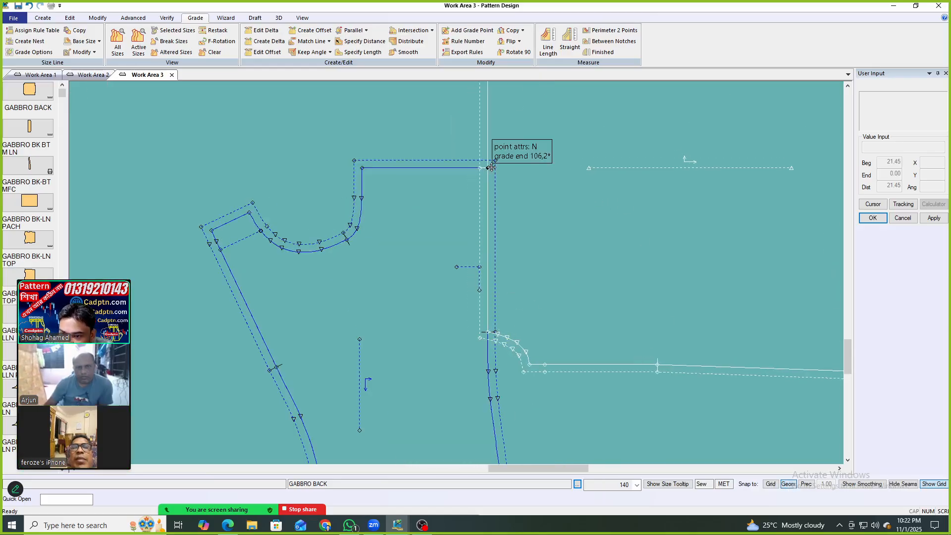
Position the GABBRO SLVBTM LN PD piece directly beneath the hem edge of the rotated SLVTOP7 piece.
scroll(490, 167, "down", 4)
left_click(477, 375)
left_click_drag(477, 375, 510, 401)
scroll(511, 399, "up", 5)
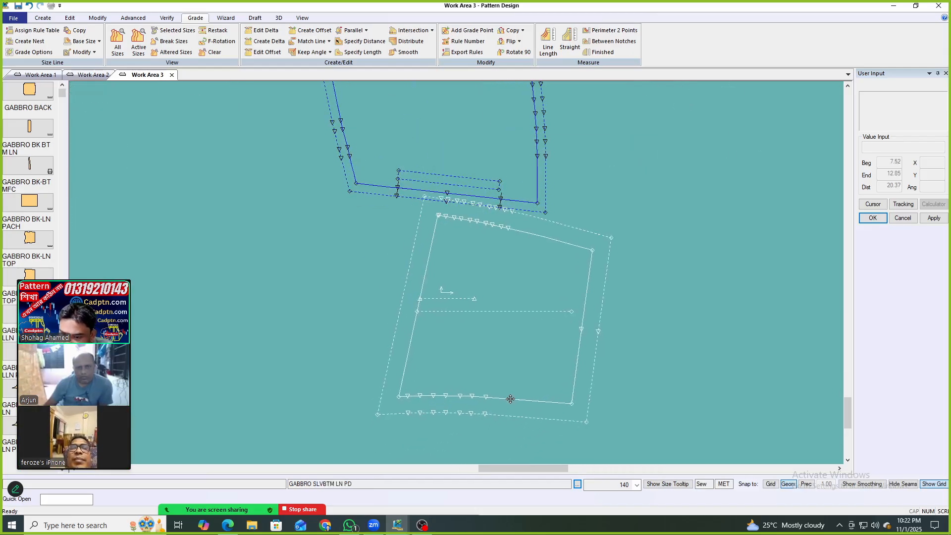
scroll(561, 293, "down", 5)
scroll(535, 357, "up", 1)
left_click_drag(554, 329, 534, 357)
Rotate the GABBRO SLVBTM LN PD piece 90 degrees clockwise with Rotate Piece.
key("r")
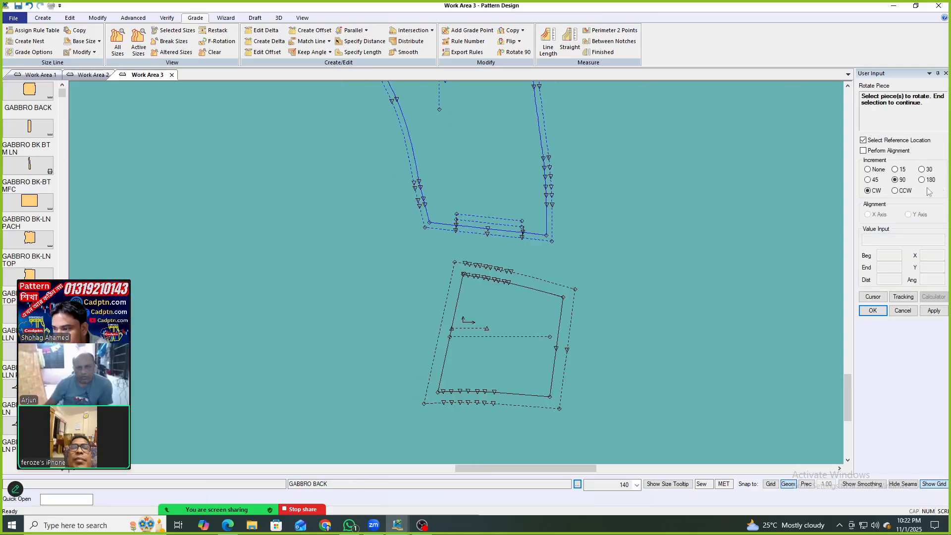
left_click(479, 277)
right_click(578, 270)
left_click(579, 272)
right_click(582, 264)
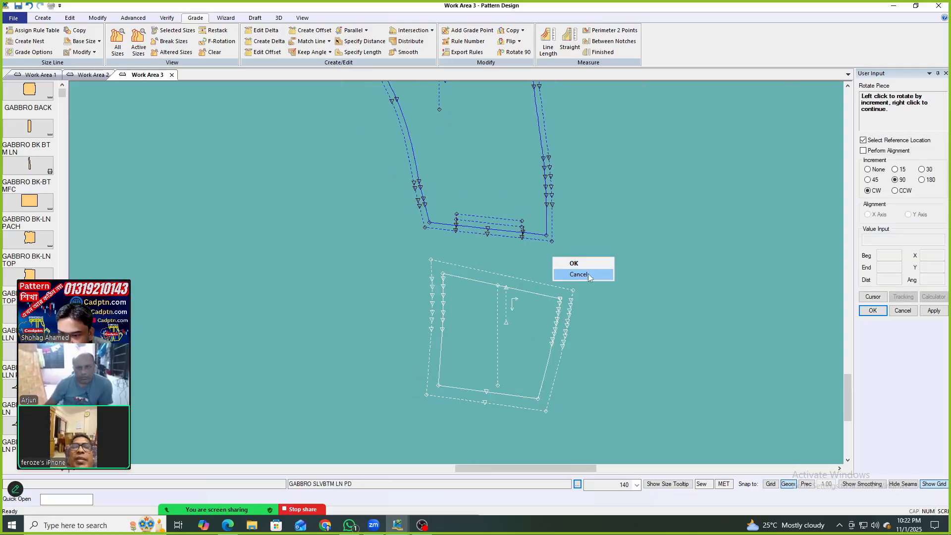
left_click(587, 275)
Join the upper edge of SLVBTM LN PD to the hem edge of SLVTOP7 with Set and Rotate Piece, matching their corners.
left_click_drag(559, 300, 540, 321)
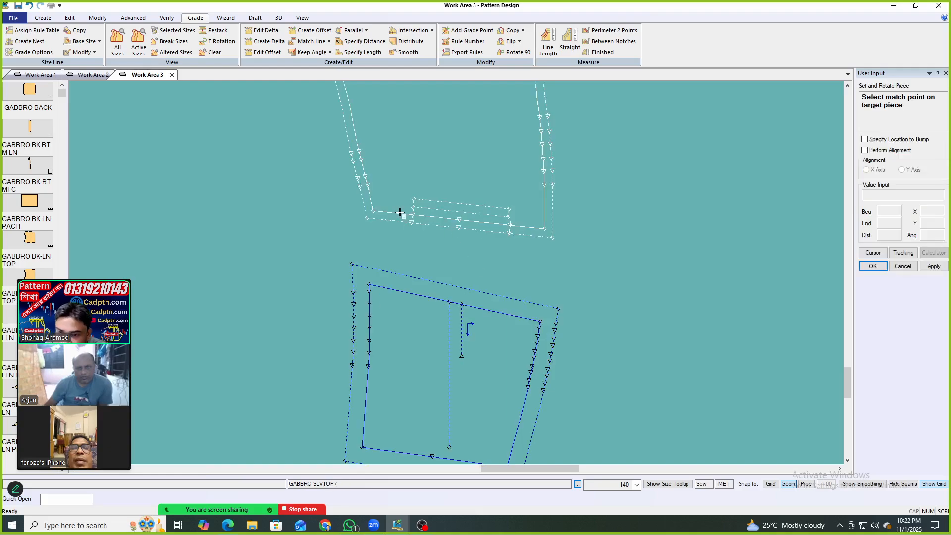
left_click(373, 210)
left_click(387, 212)
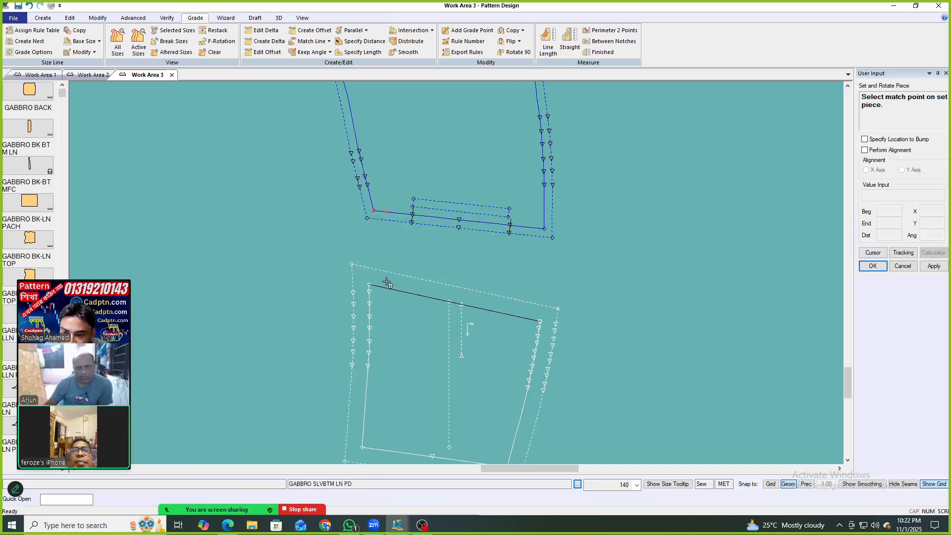
left_click(368, 283)
left_click(390, 287)
right_click(427, 208)
left_click(456, 224)
scroll(487, 259, "down", 7)
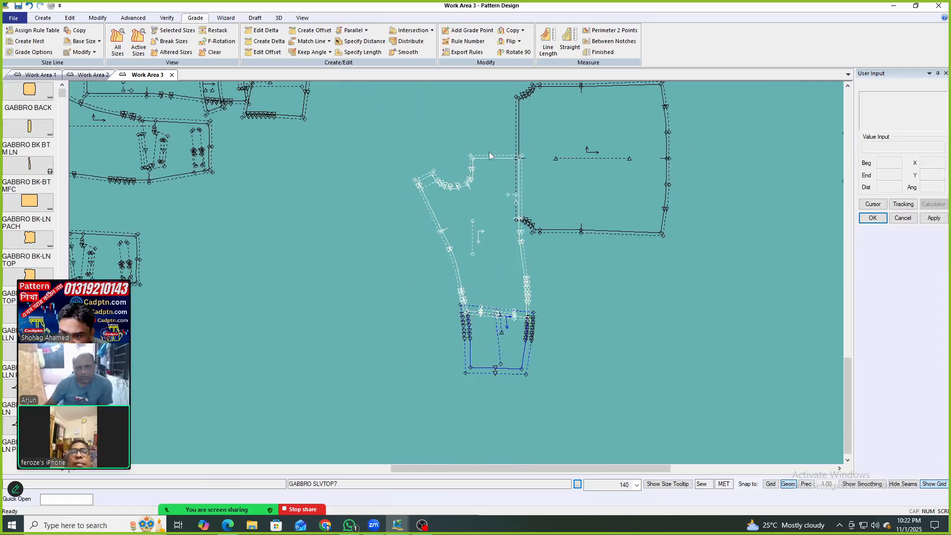
Display the graded nests of the GABBRO BACK and SLVTOP7 pieces.
scroll(515, 163, "up", 4)
scroll(583, 126, "down", 3)
scroll(551, 206, "up", 3)
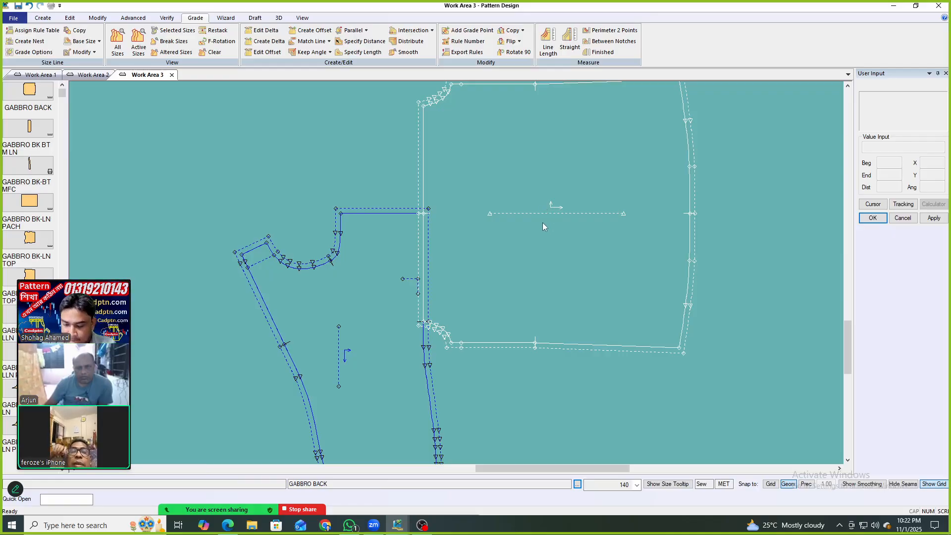
key("n")
left_click(542, 223)
left_click(373, 314)
right_click(578, 192)
left_click(579, 191)
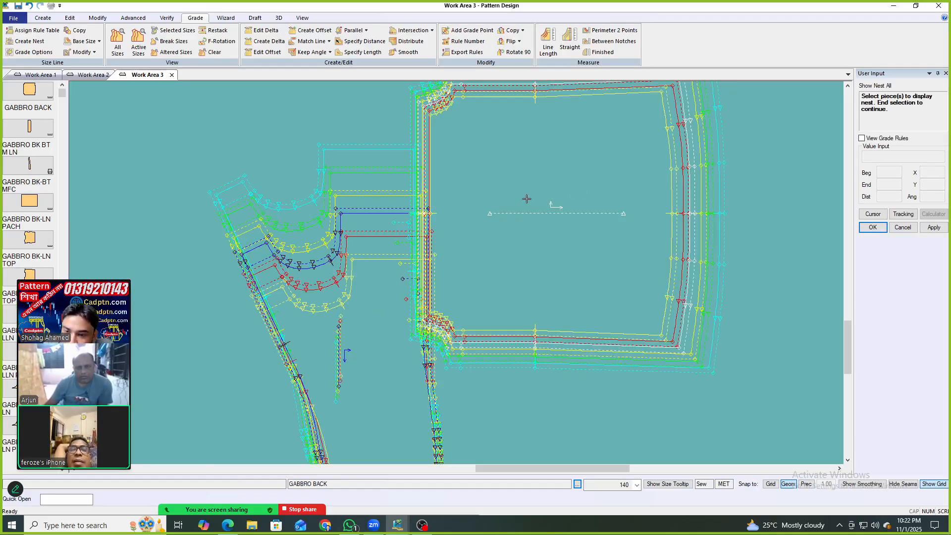
Move the BACK and SLVTOP7 nests apart and hide the seam lines.
left_click_drag(507, 300, 576, 295)
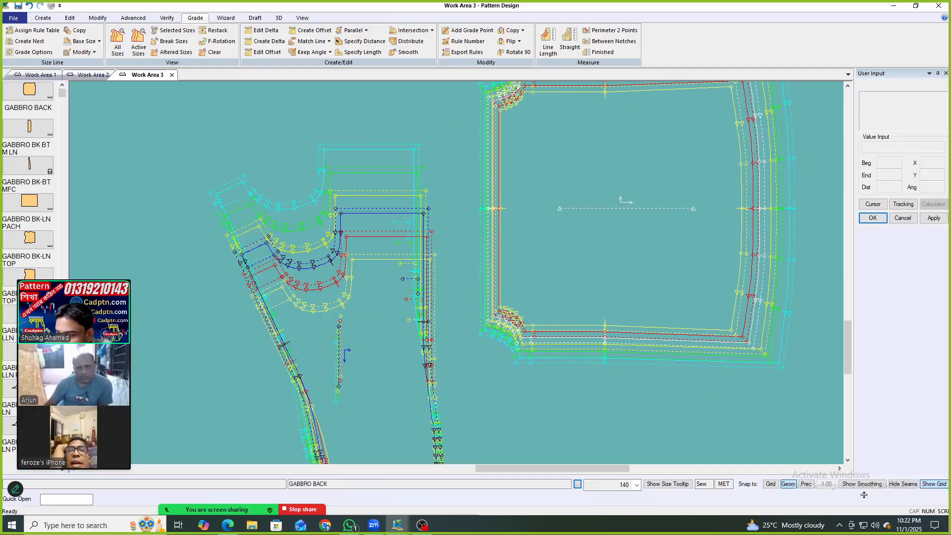
left_click_drag(404, 272, 378, 267)
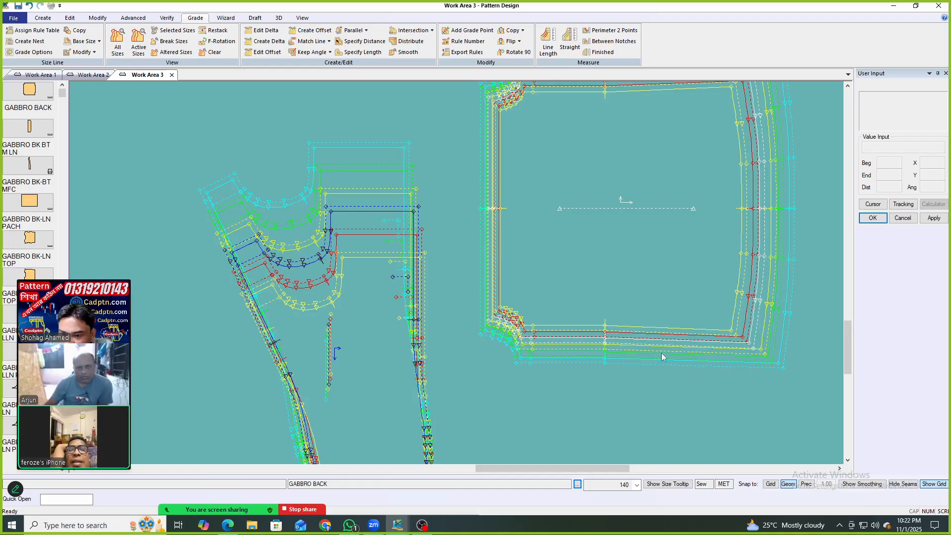
left_click(901, 485)
left_click_drag(366, 237, 361, 234)
Restack the SLVTOP7 nest on the armhole-side corner of its upper edge and shift the piece slightly.
key("r")
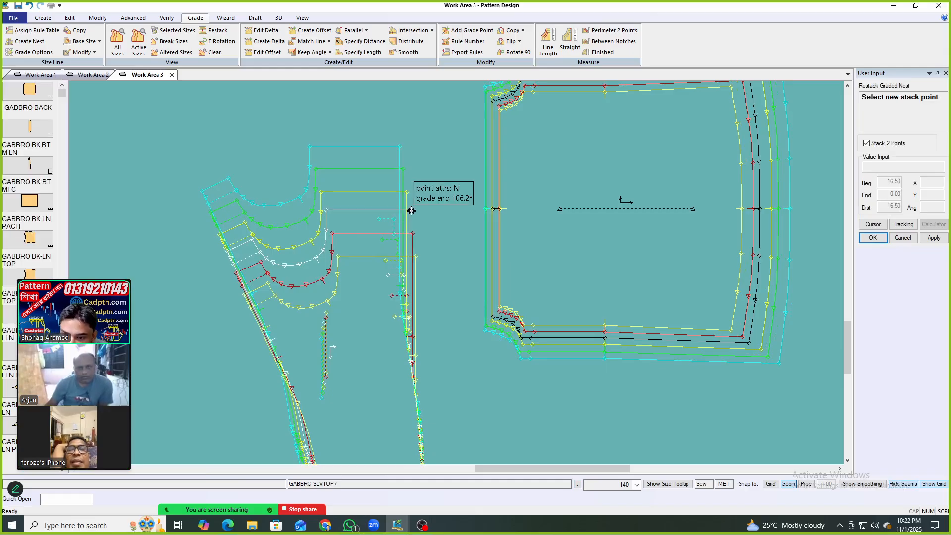
left_click(326, 210)
right_click(386, 173)
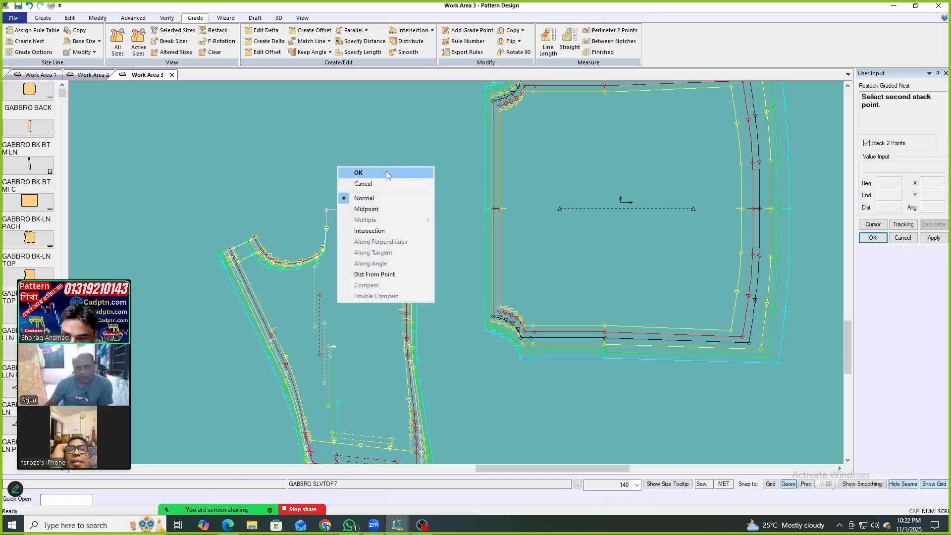
left_click(386, 174)
left_click_drag(428, 252, 413, 251)
Restack the SLVTOP7 nest on the corner of its upper edge that faces the BACK piece.
key("r")
left_click(395, 209)
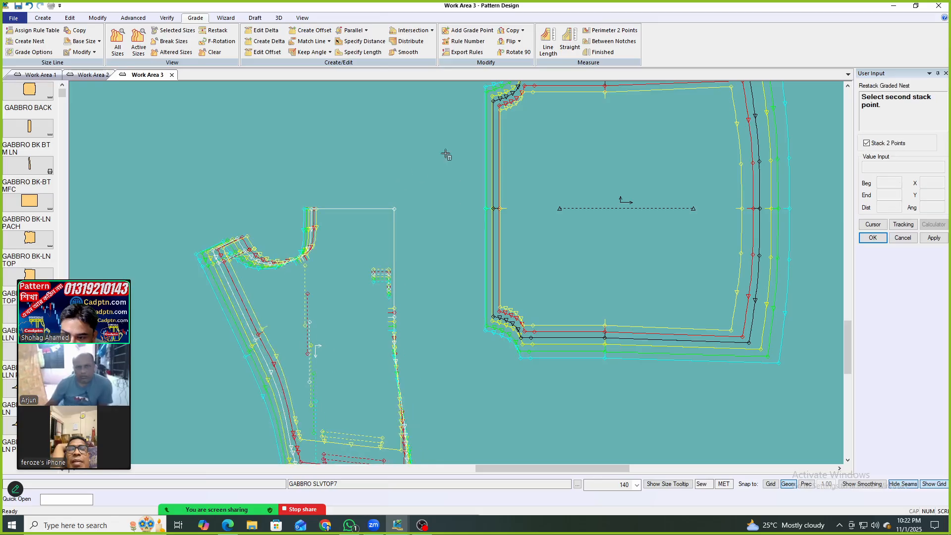
right_click(446, 153)
left_click(446, 153)
Restack the BACK nest on its neck-edge centre notch and move that notch onto the upper corner of SLVTOP7.
left_click_drag(516, 248, 483, 248)
key("r")
left_click(460, 209)
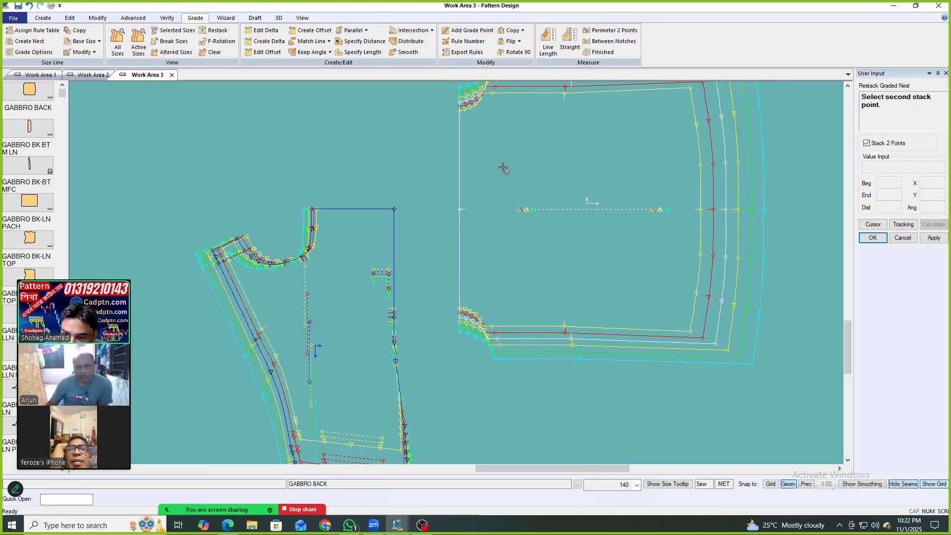
right_click(470, 156)
left_click(471, 159)
left_click_drag(459, 209, 394, 209)
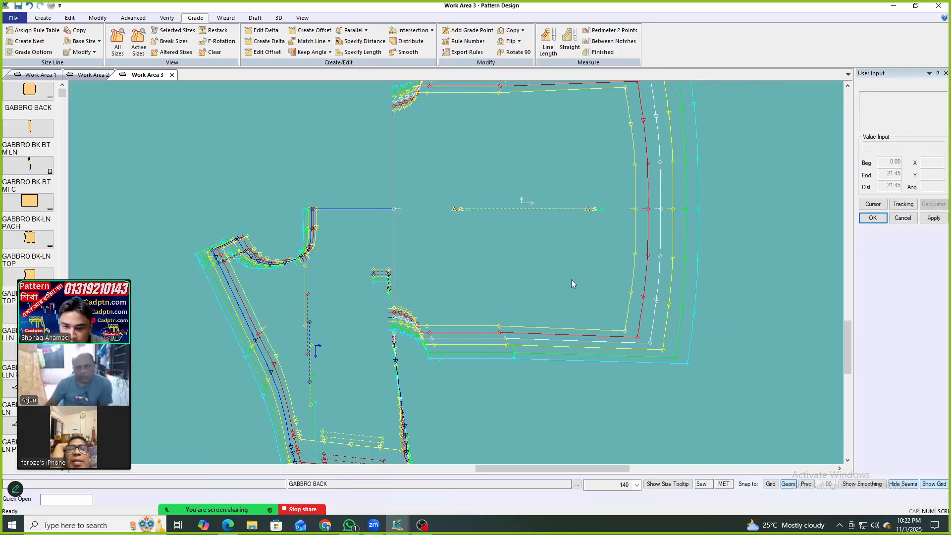
Clear the graded nests of SLVTOP7 and BACK so that only the base size is displayed.
left_click(565, 42)
scroll(366, 218, "up", 1)
scroll(291, 260, "up", 3)
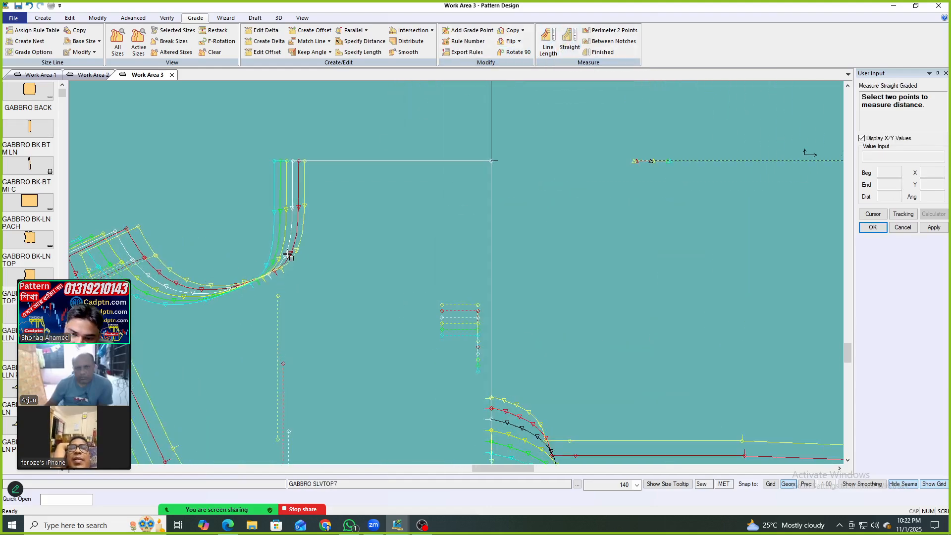
scroll(272, 268, "down", 2)
scroll(263, 290, "down", 1)
right_click(291, 191)
left_click(327, 208)
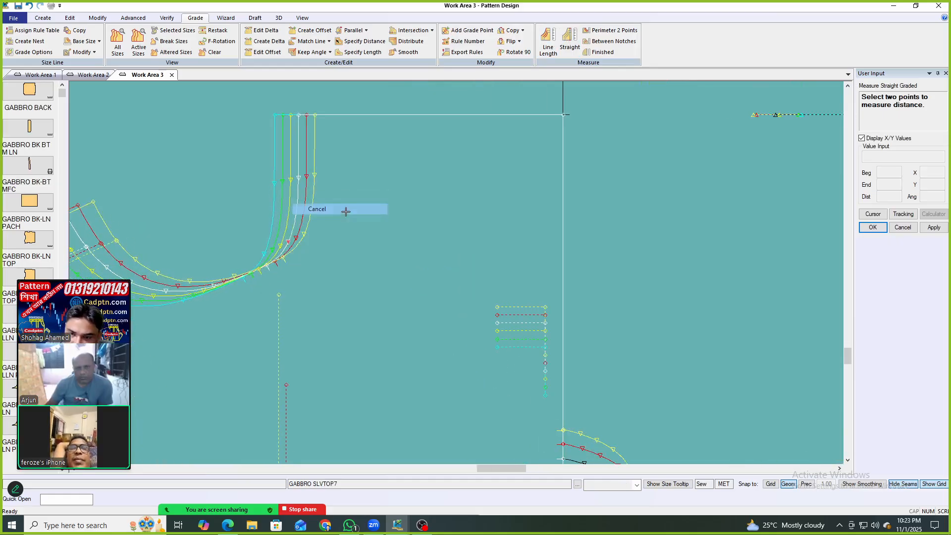
key("F4")
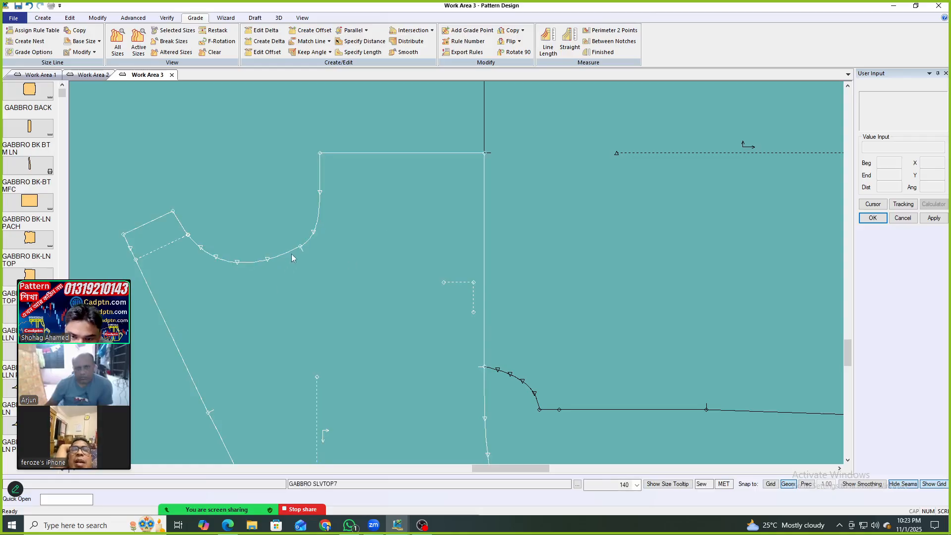
left_click(570, 40)
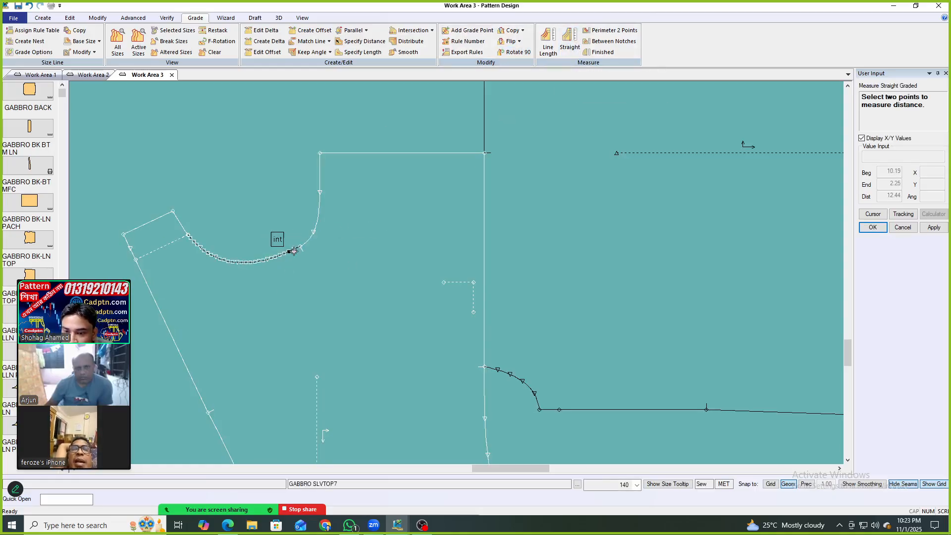
scroll(303, 248, "down", 5)
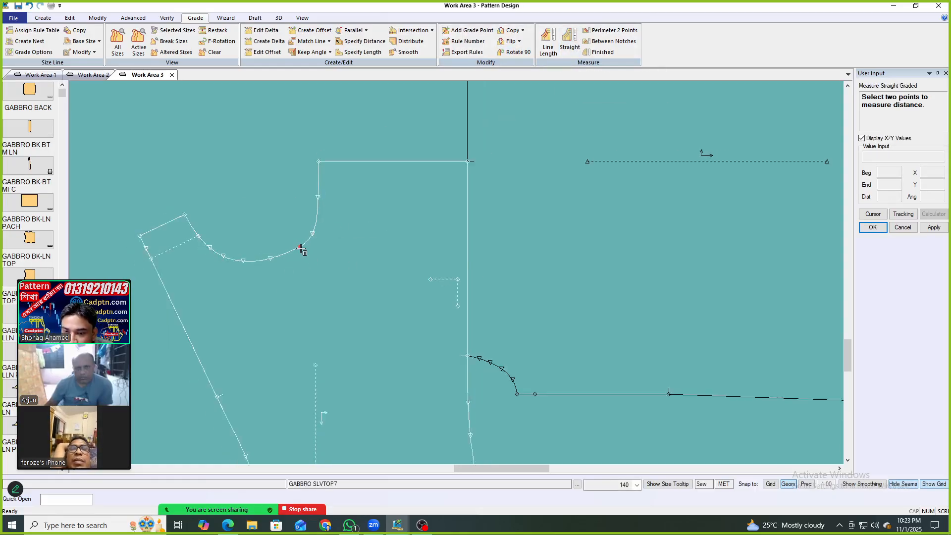
left_click(302, 247)
scroll(308, 252, "up", 3)
scroll(322, 246, "down", 4)
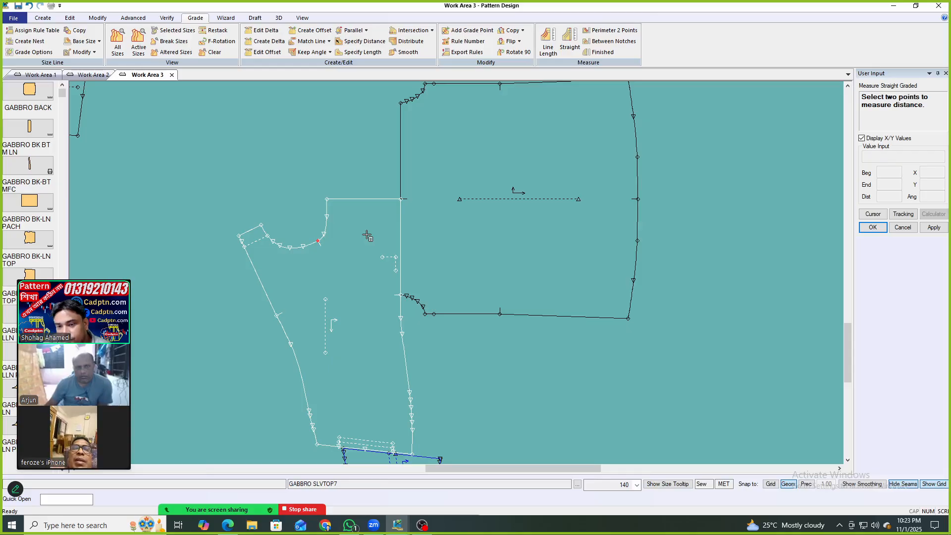
scroll(564, 169, "down", 4)
scroll(422, 210, "up", 7)
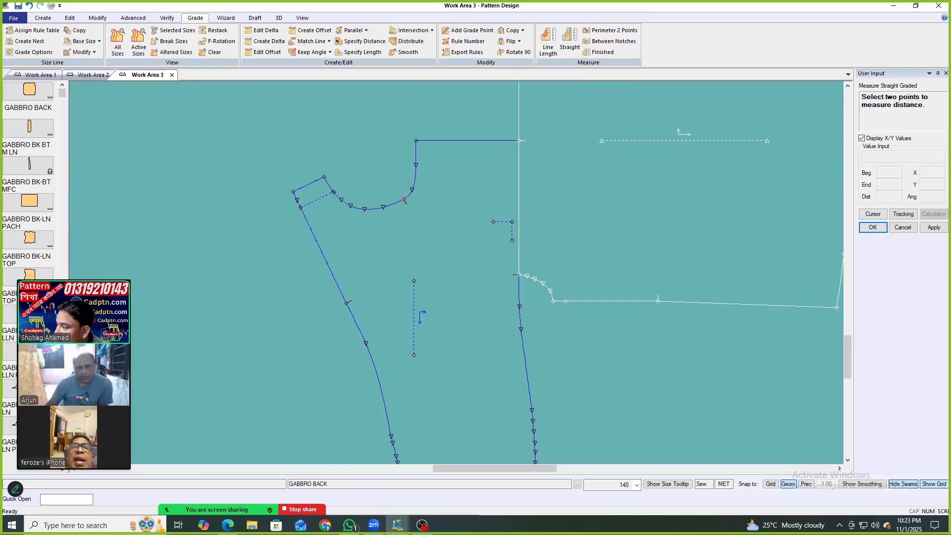
scroll(713, 141, "down", 8)
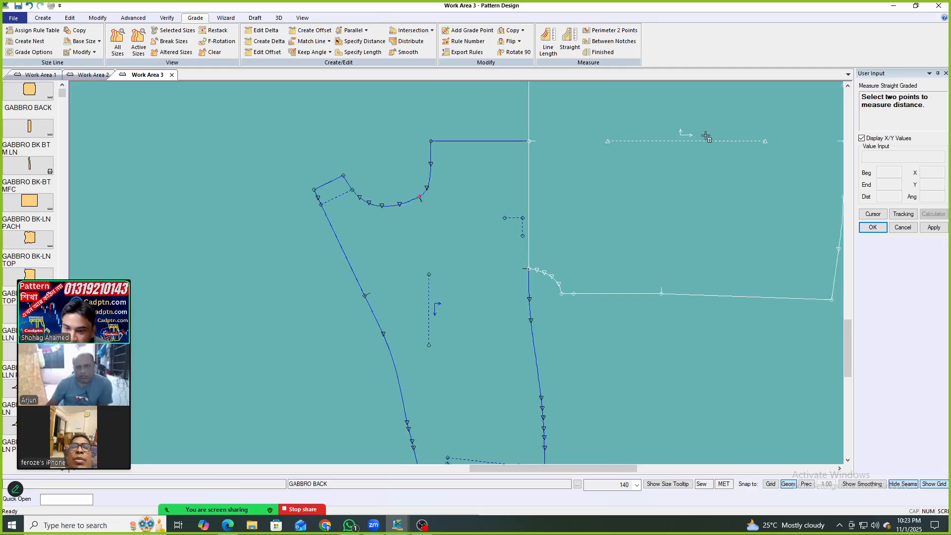
right_click(543, 144)
left_click(543, 144)
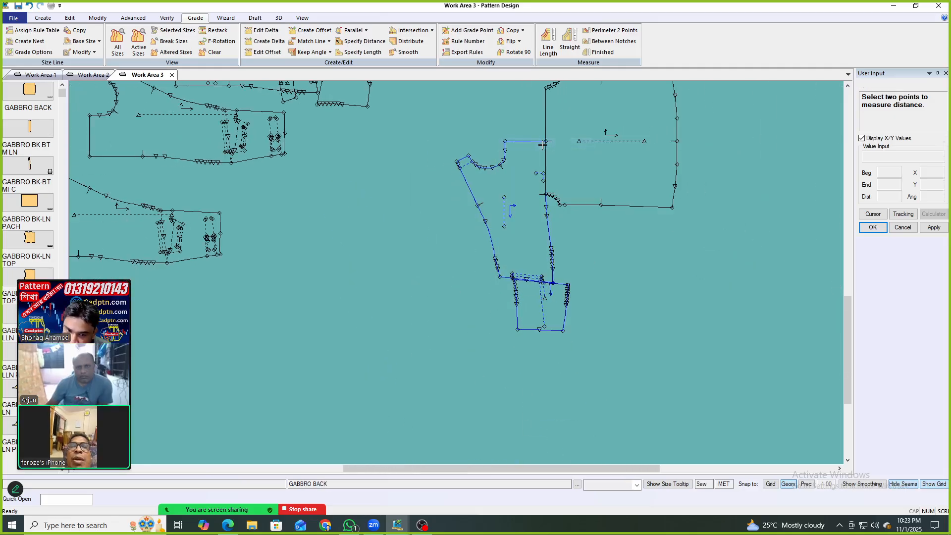
Reposition SLVTOP7 beside BACK and realign BACK's neck-edge centre notch with the sleeve's upper corner.
scroll(536, 133, "up", 5)
left_click(462, 172)
left_click(462, 171)
scroll(460, 212, "up", 2)
left_click(458, 205)
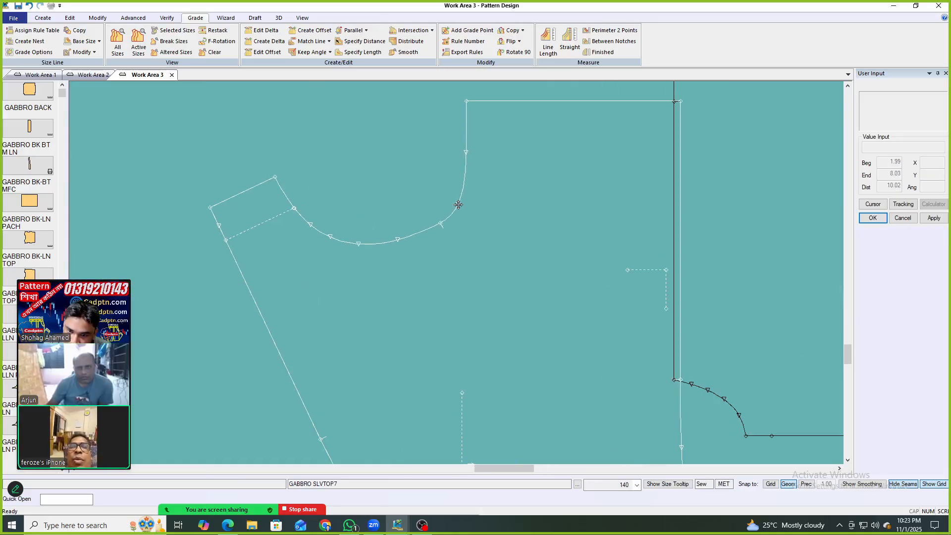
scroll(397, 241, "down", 1)
left_click_drag(623, 85, 615, 119)
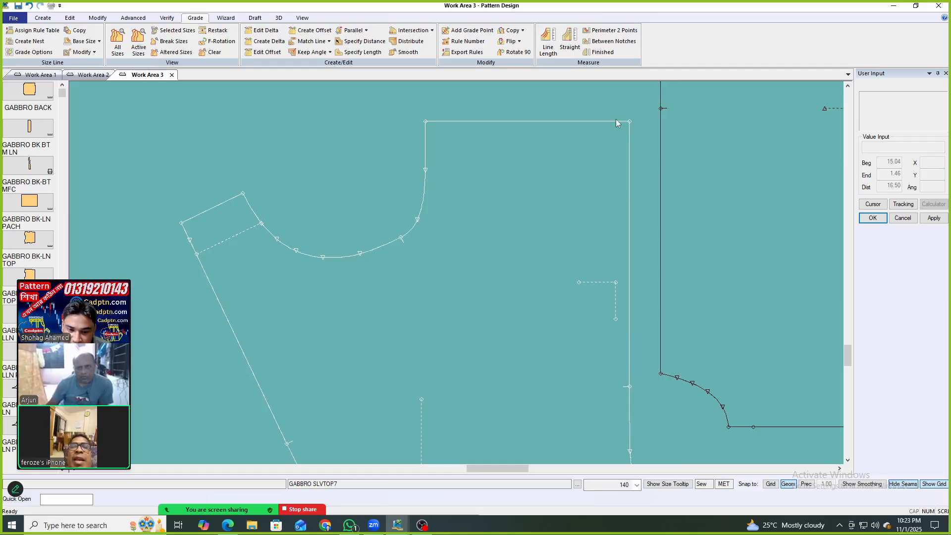
left_click(662, 110)
left_click_drag(660, 110, 639, 119)
left_click(406, 179)
scroll(357, 189, "down", 3)
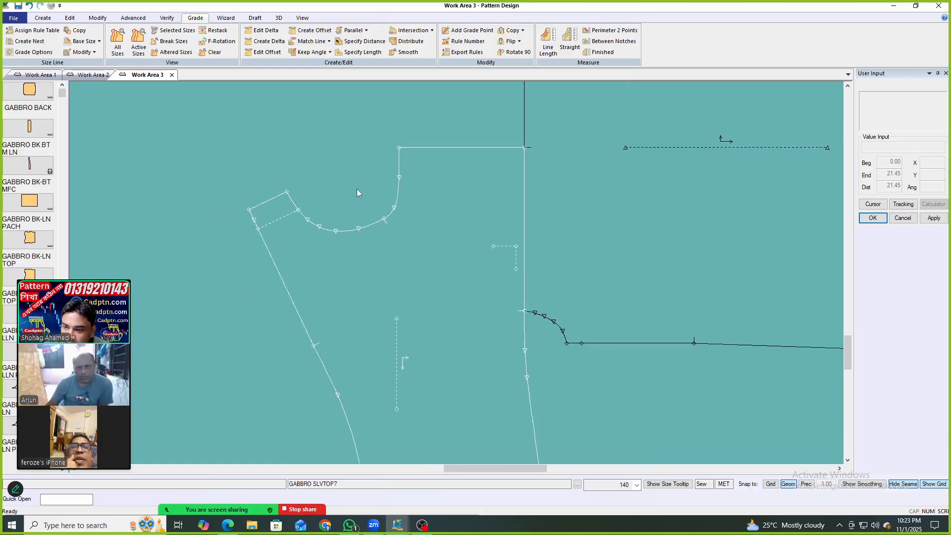
Try to display the graded nests of SLVTOP7 and BACK again.
left_click(585, 239)
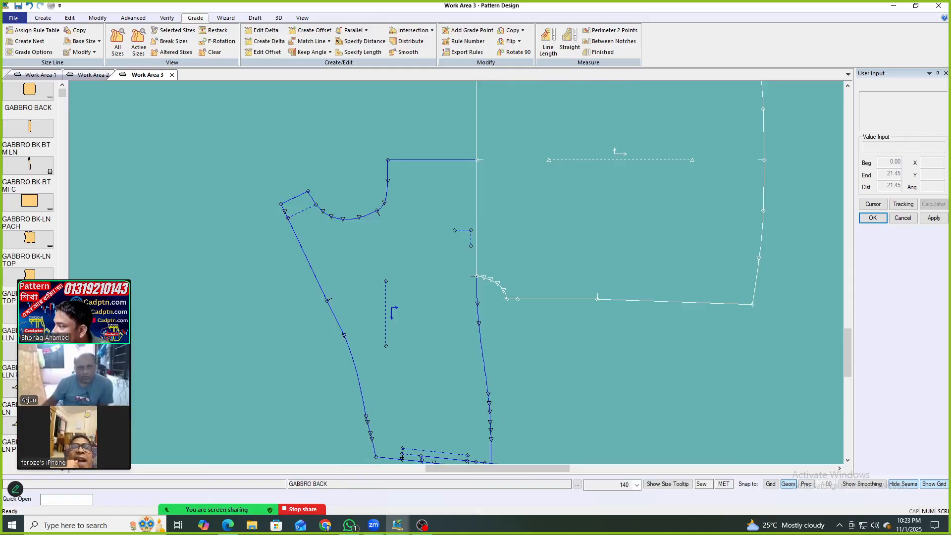
left_click(429, 212)
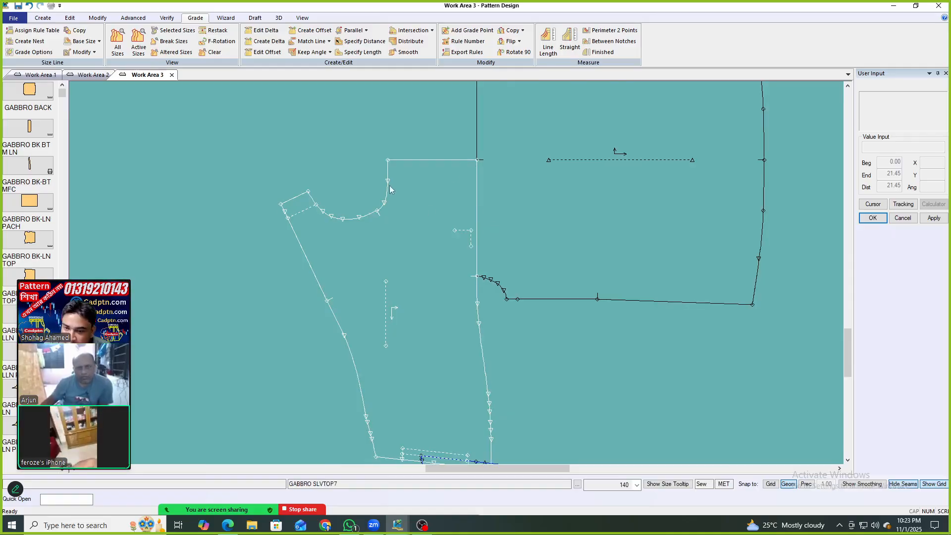
scroll(439, 186, "up", 3)
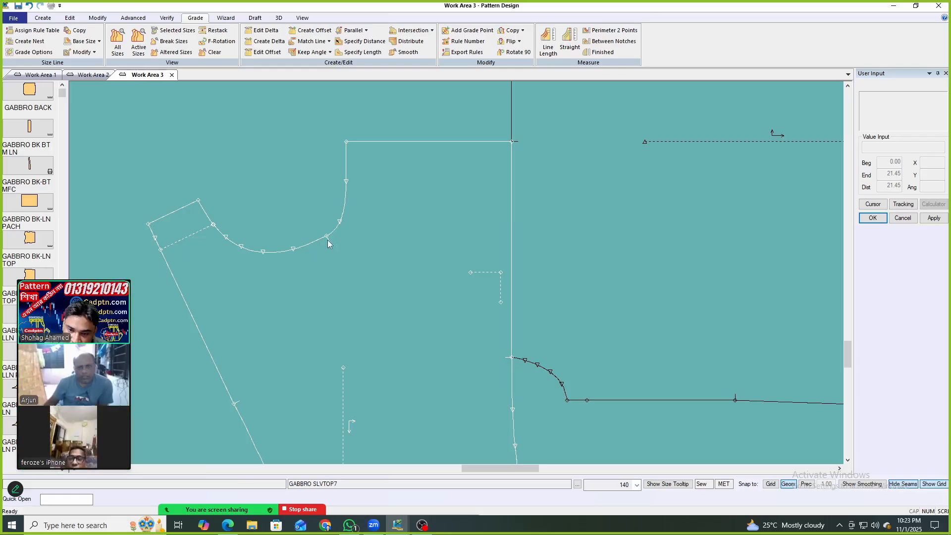
scroll(320, 240, "down", 2)
key("n")
left_click(321, 244)
left_click(641, 163)
right_click(641, 162)
left_click(661, 156)
left_click(386, 228)
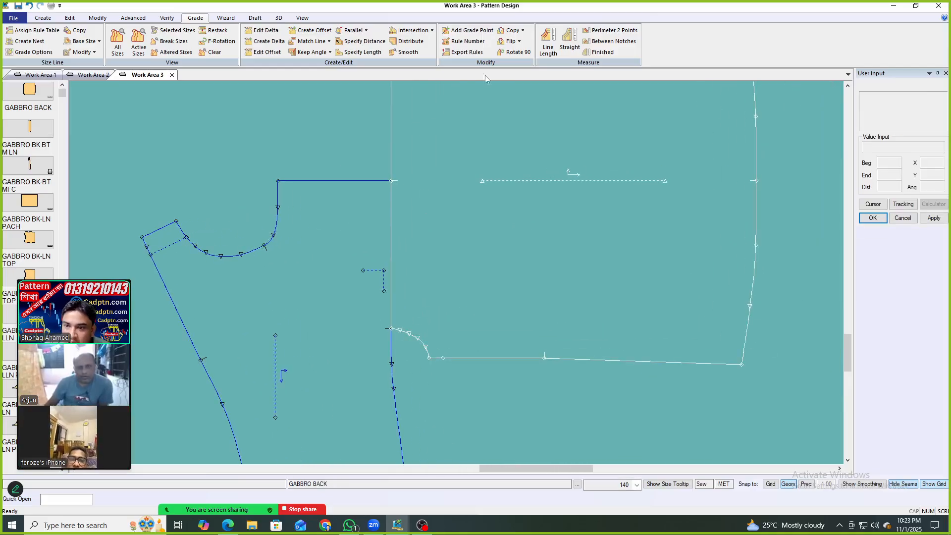
Measure the straight distance from the SLVTOP7 armhole notch to the opposite point on BACK's hem edge.
left_click(569, 42)
scroll(302, 230, "up", 1)
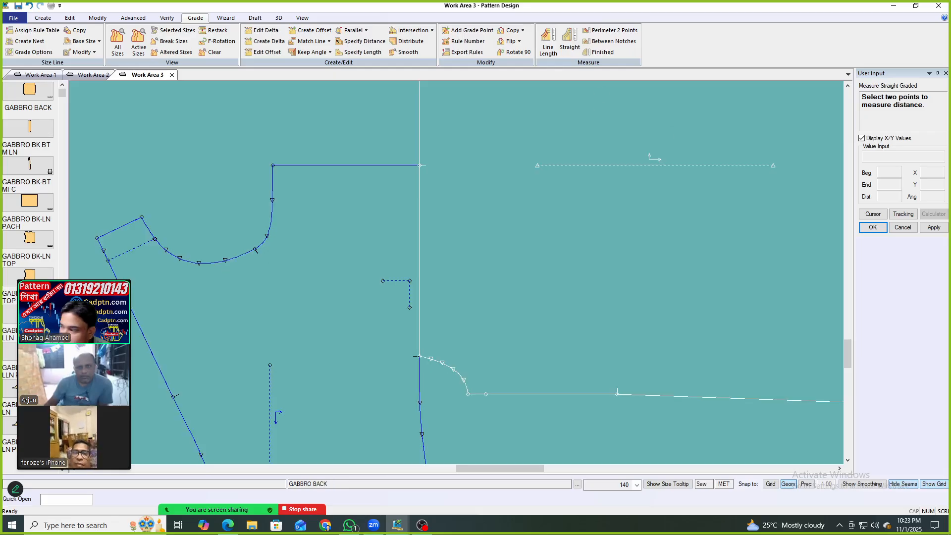
scroll(249, 256, "up", 1)
left_click(257, 246)
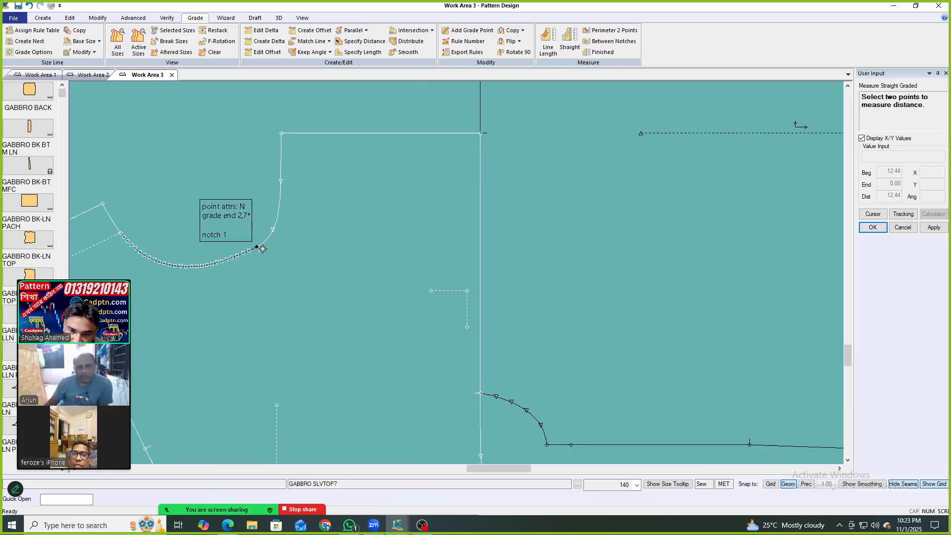
scroll(258, 247, "down", 2)
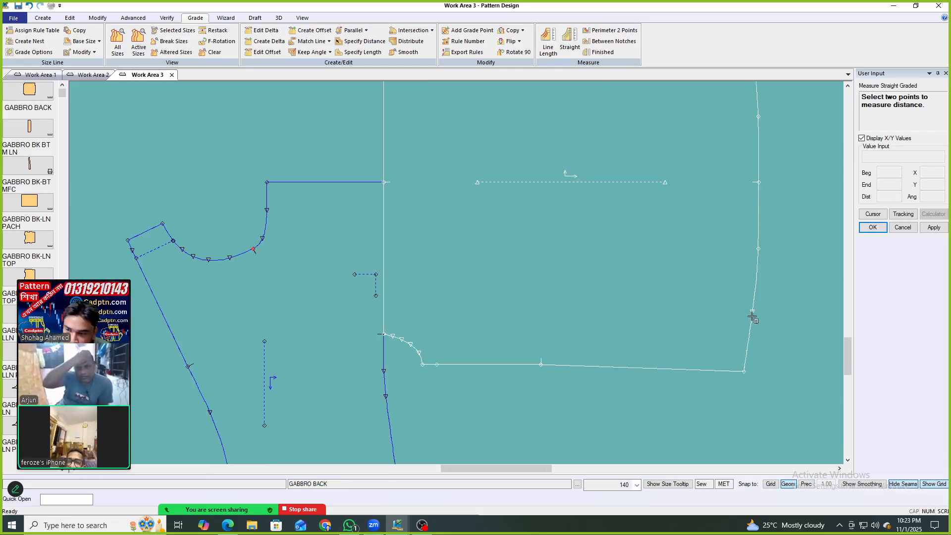
left_click(758, 251)
left_click(760, 251)
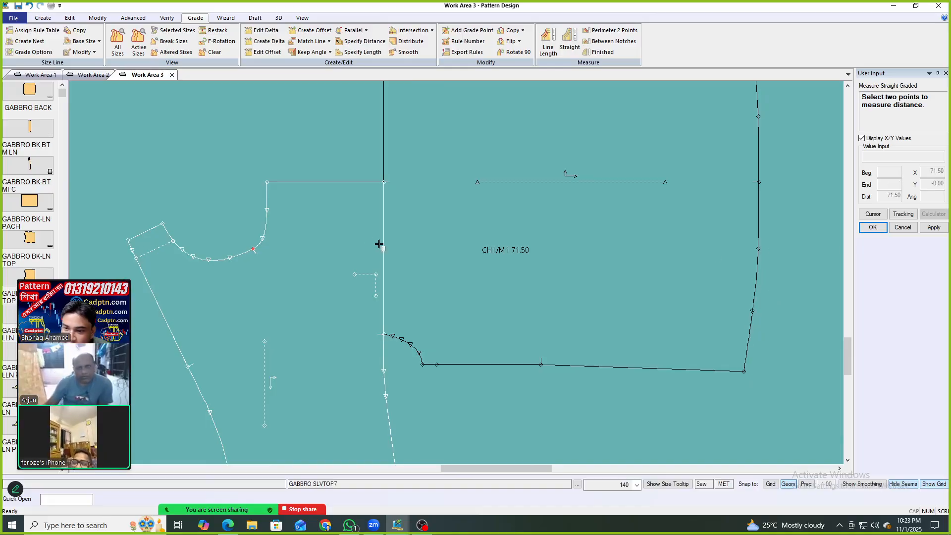
Repeat the notch-to-hem measurement for all sizes and examine the size differences in the graded distance table.
left_click(570, 47)
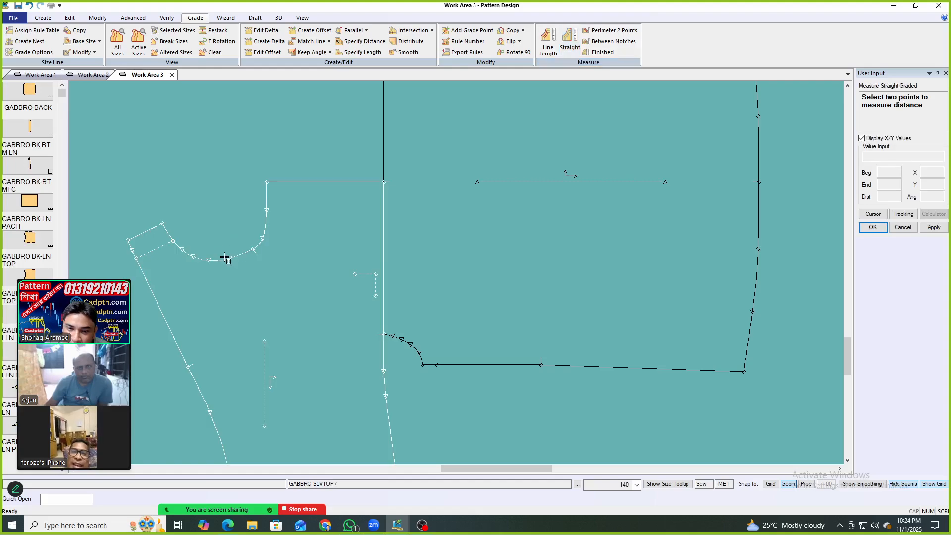
left_click(758, 249)
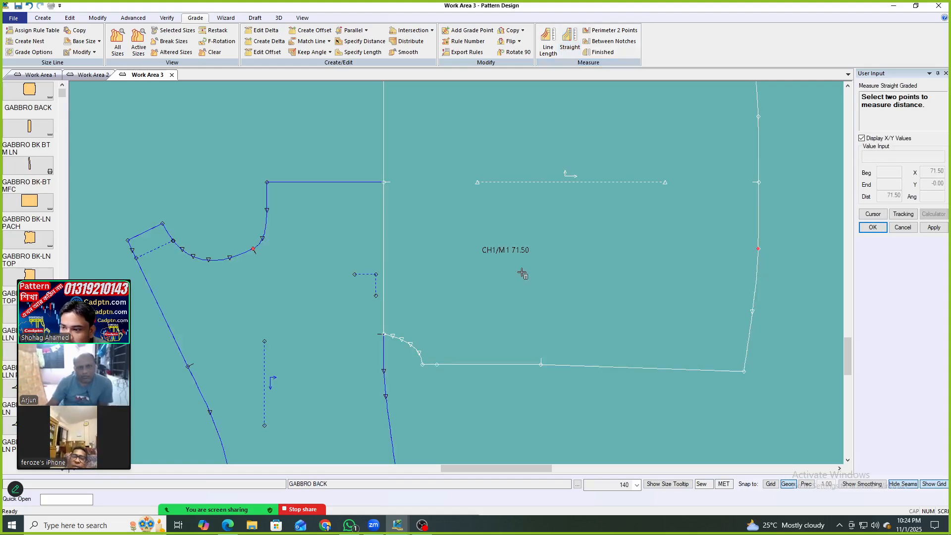
right_click(664, 157)
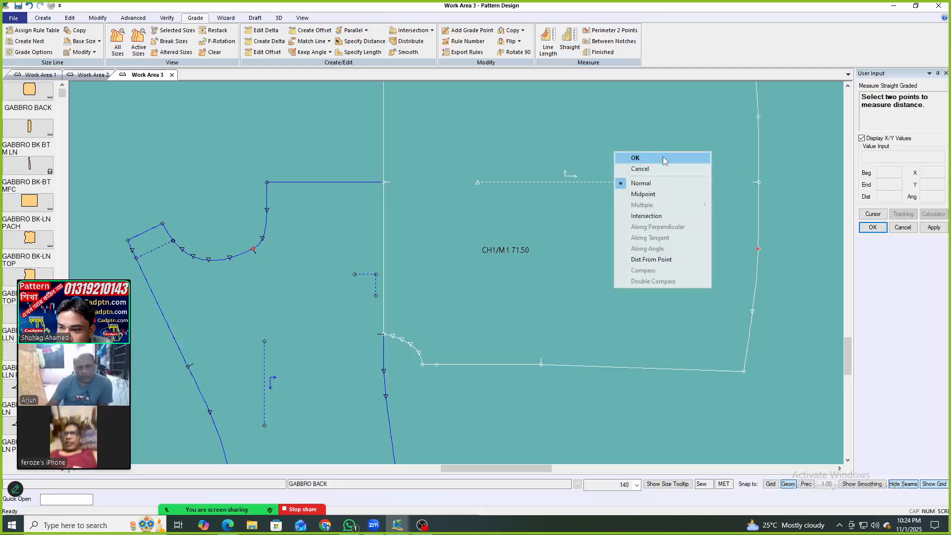
left_click(663, 156)
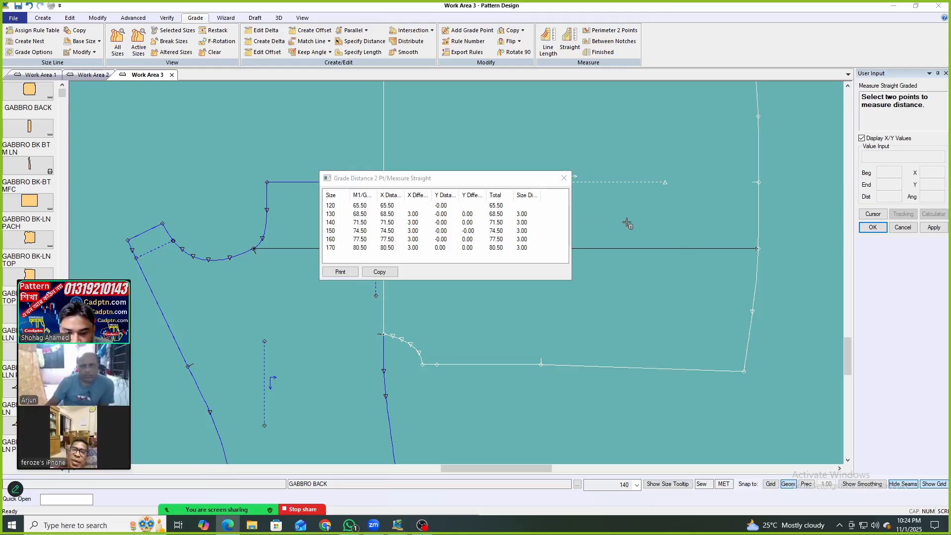
left_click(535, 255)
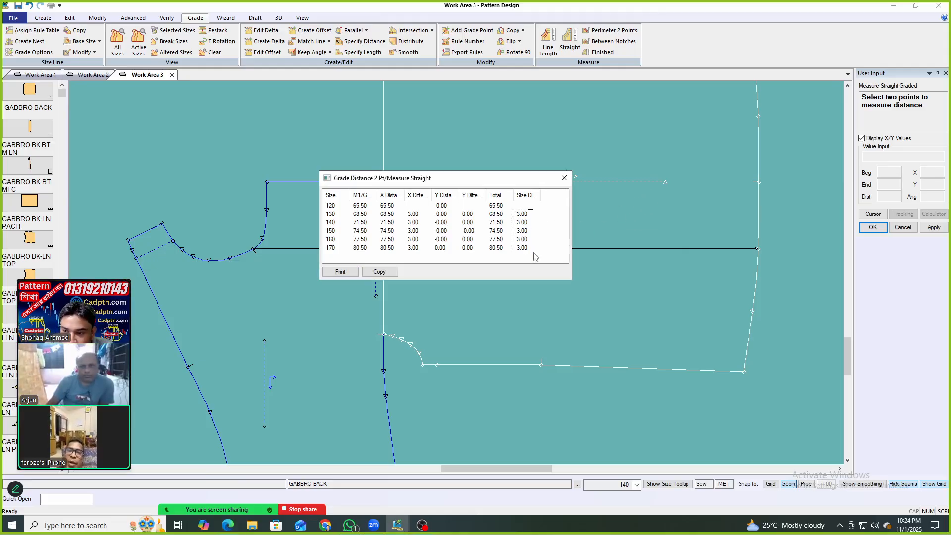
right_click(621, 170)
left_click(671, 174)
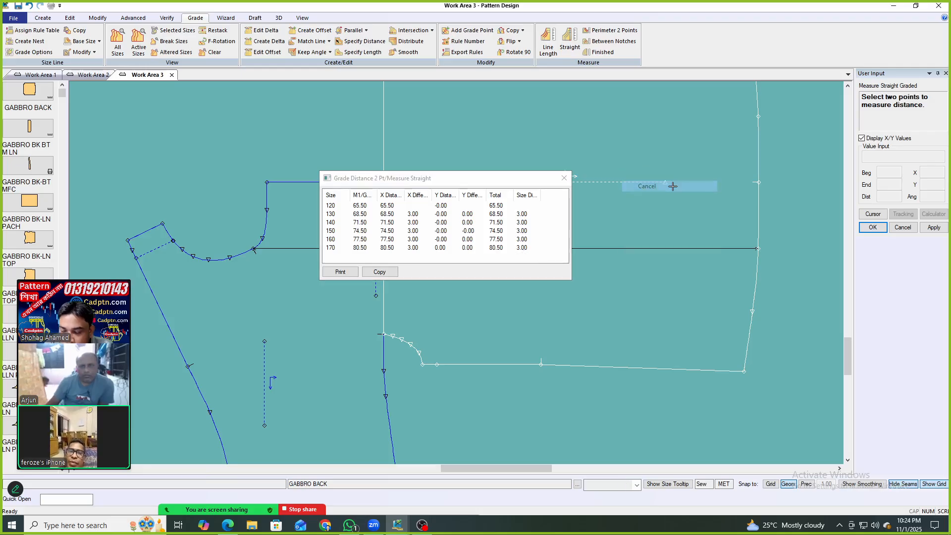
Close the graded distance measurement and display GABBRO BACK's graded nest.
left_click(618, 181)
right_click(590, 173)
left_click(602, 177)
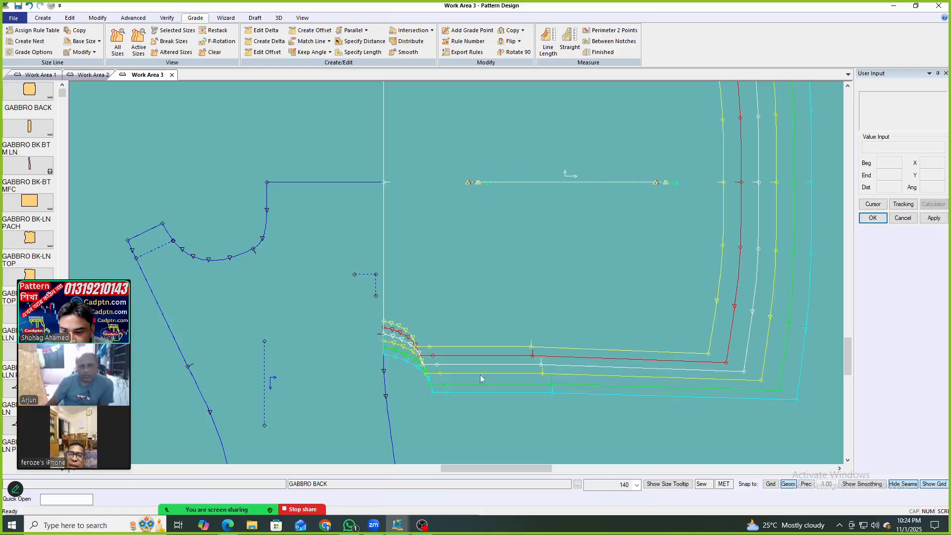
Restack GABBRO BACK's graded nest on its lower hem corner.
scroll(437, 369, "down", 1)
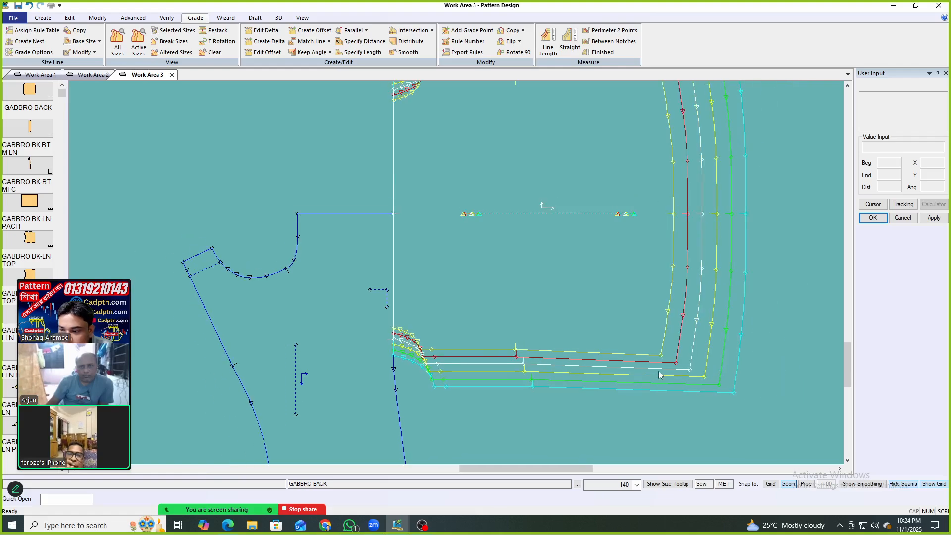
left_click(689, 370)
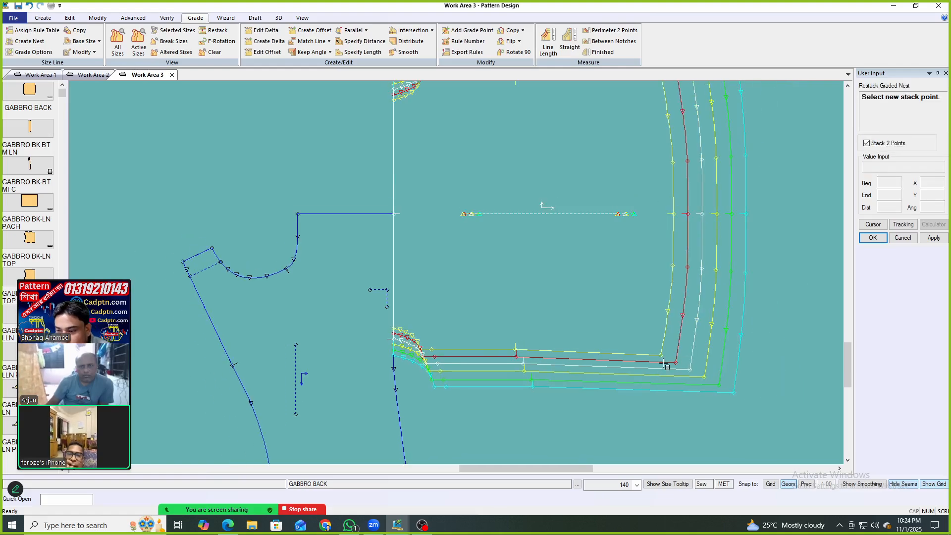
left_click(691, 375)
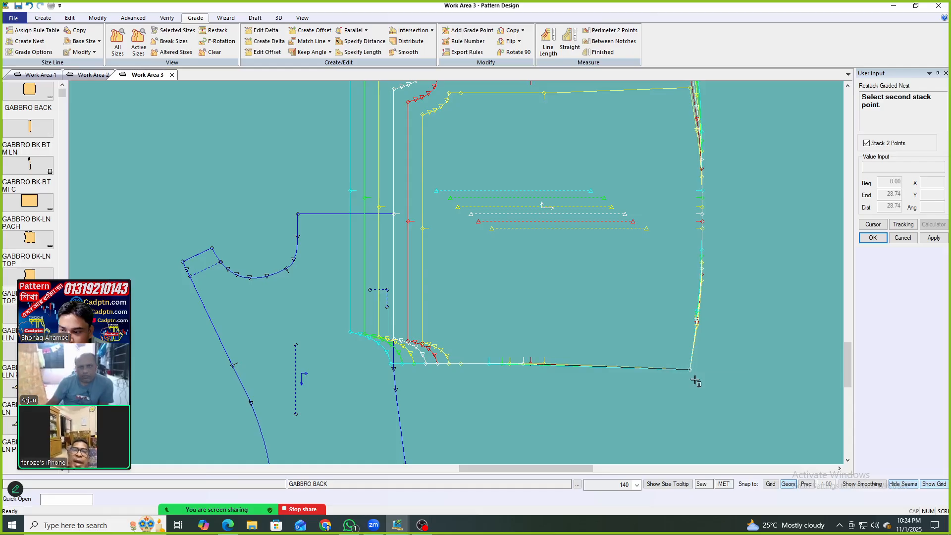
right_click(609, 255)
left_click(610, 254)
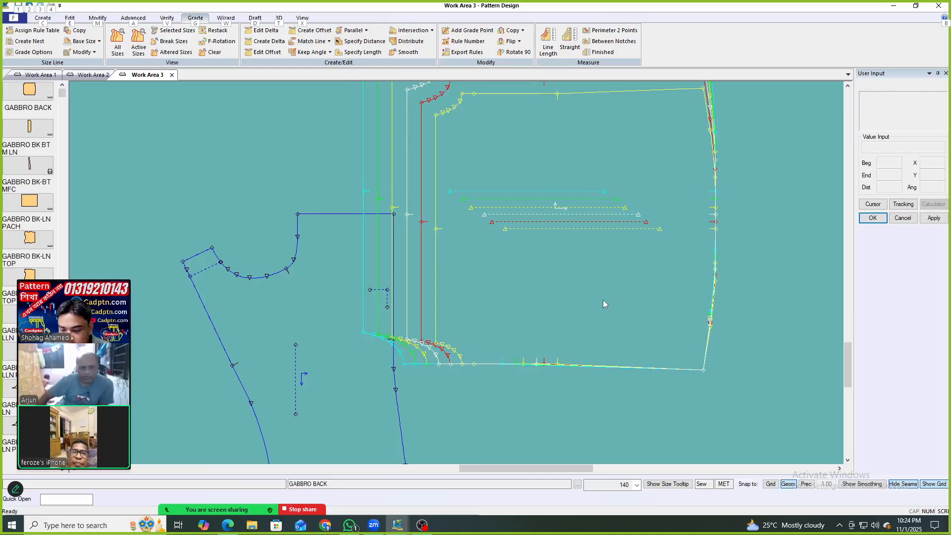
Shift BACK slightly and restack its graded nest on the neck-edge centre notch.
key("alt+e")
right_click(615, 259)
left_click(616, 260)
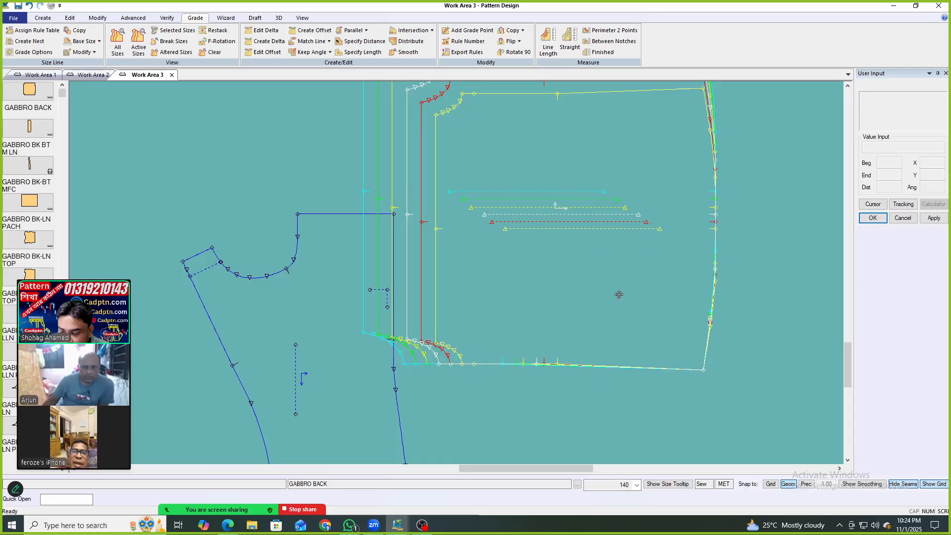
left_click_drag(614, 296, 620, 292)
key("alt+r")
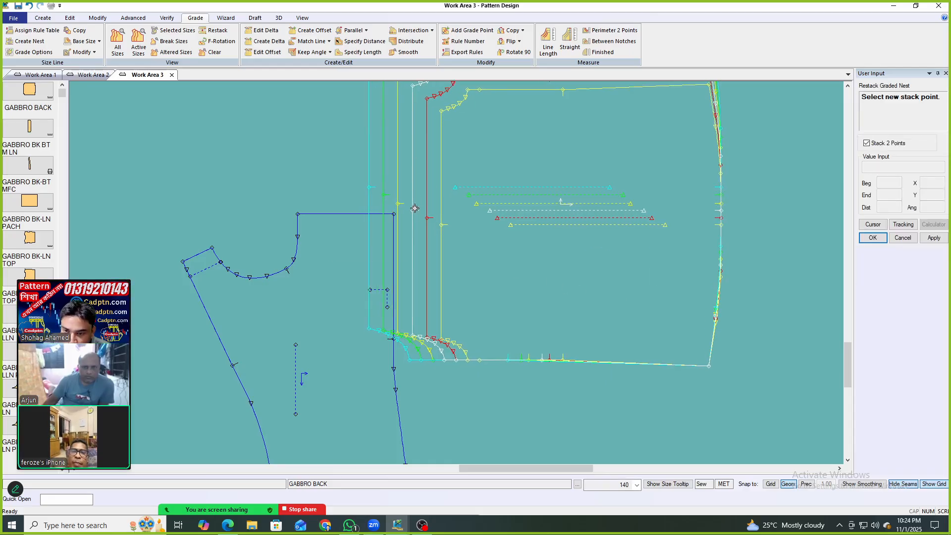
left_click(414, 210)
Inspect the delta X and Y grading of BACK's lower hem corner point for each size break, then close it.
key("alt+e")
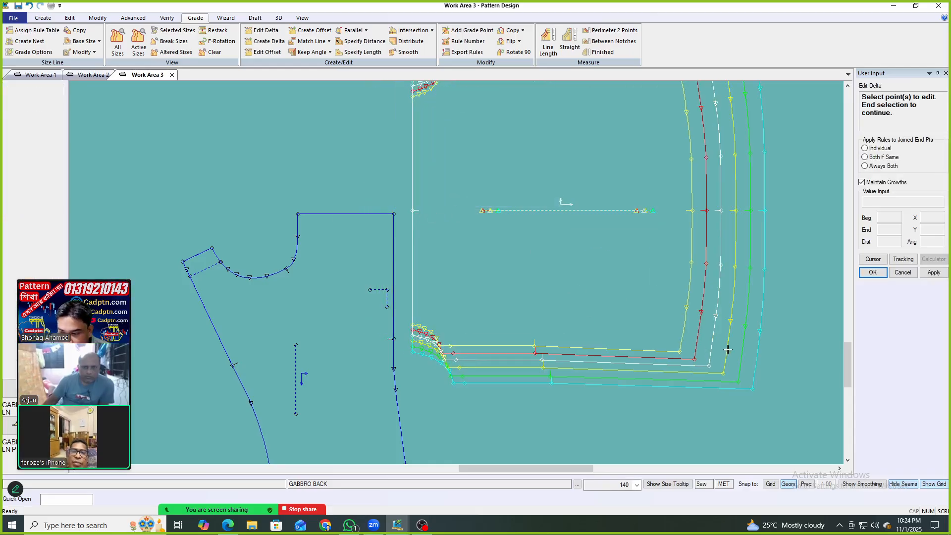
left_click(709, 365)
right_click(763, 174)
left_click(763, 175)
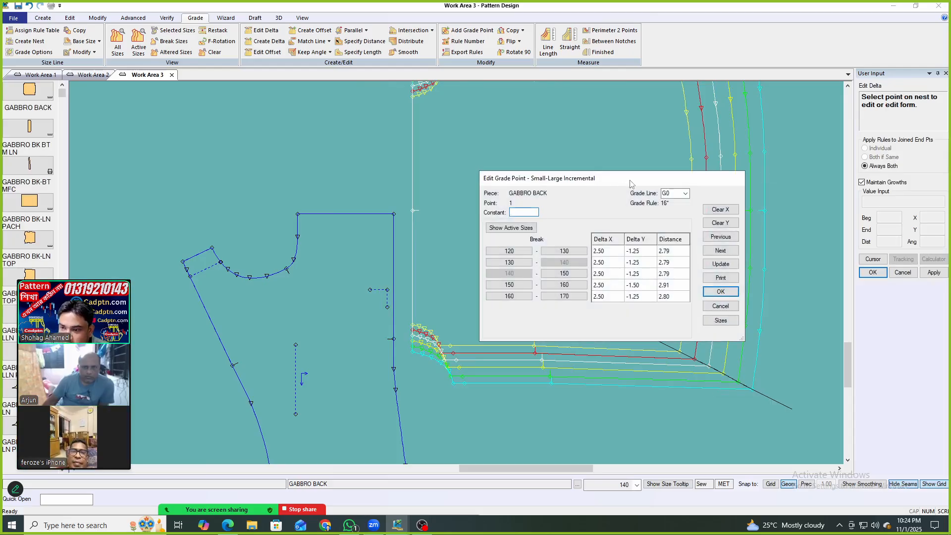
left_click_drag(630, 183, 596, 119)
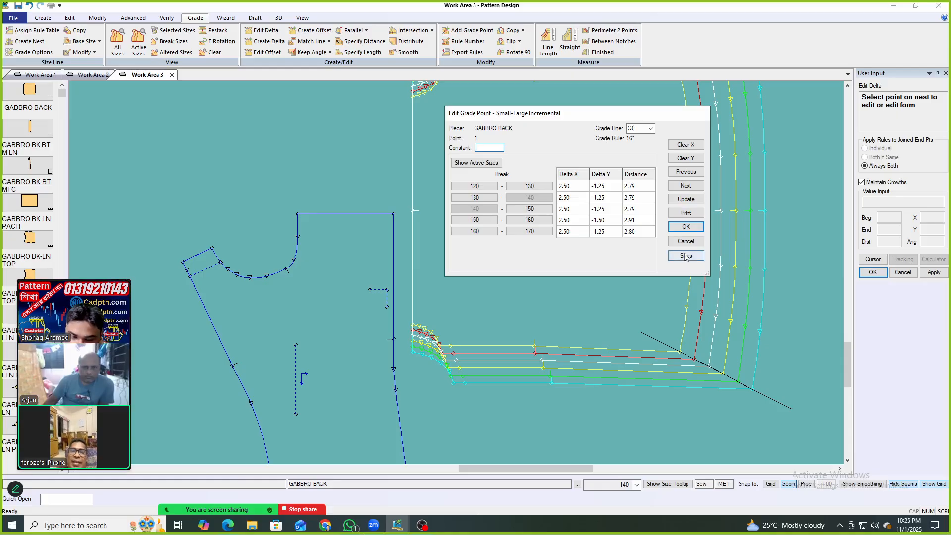
right_click(279, 193)
left_click(281, 188)
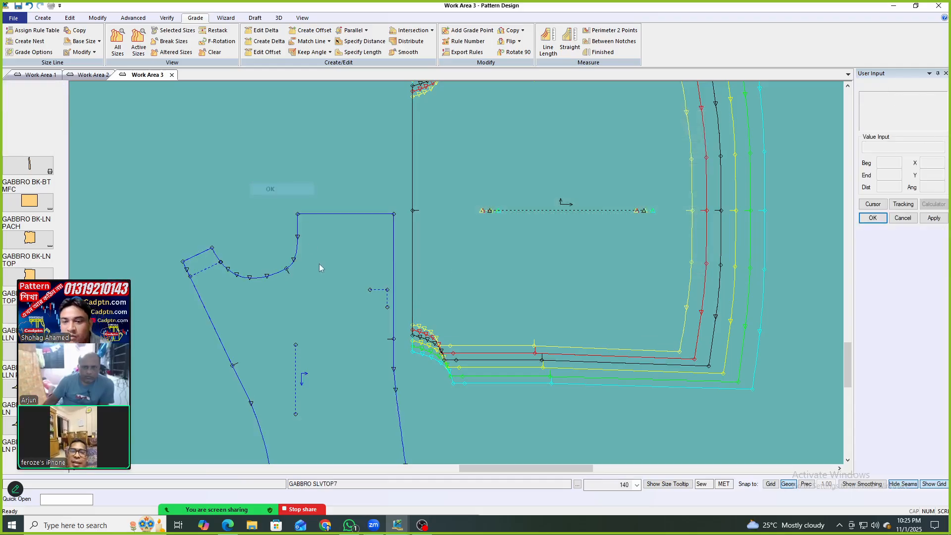
Display GABBRO SLVTOP7's graded nest in all sizes beside BACK.
left_click(308, 257)
key("n")
left_click(286, 262)
right_click(326, 255)
left_click(325, 256)
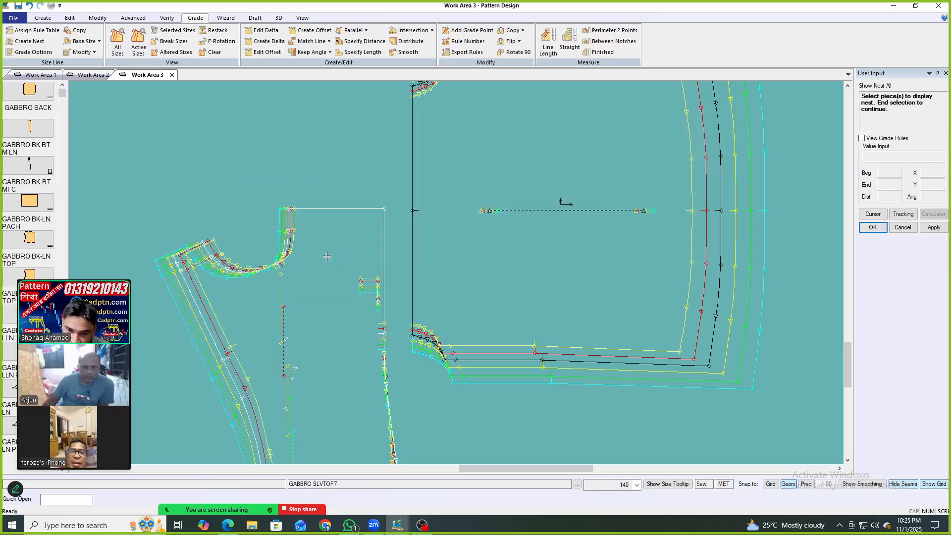
right_click(325, 256)
left_click(325, 255)
left_click(326, 255)
scroll(296, 231, "up", 2)
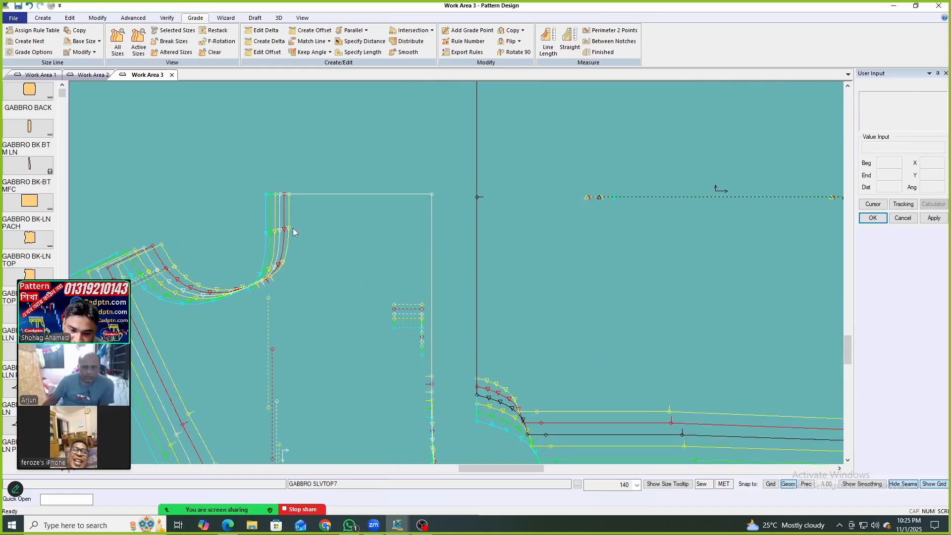
scroll(349, 225, "down", 6)
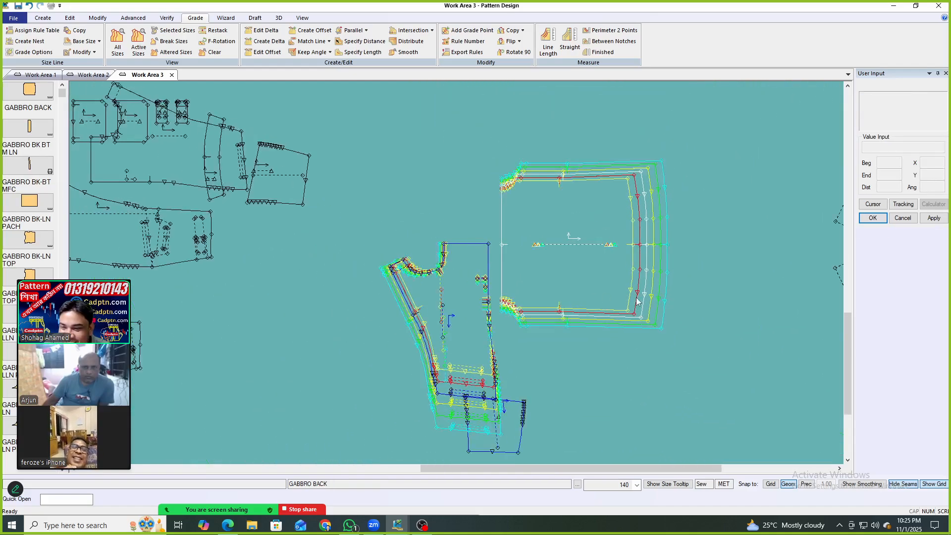
scroll(530, 282, "up", 5)
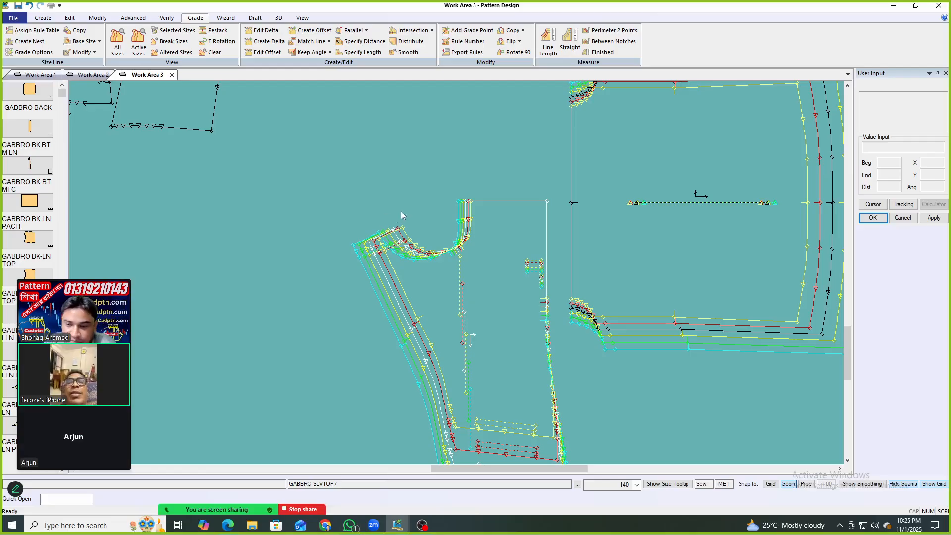
scroll(473, 216, "down", 2)
scroll(473, 216, "down", 2)
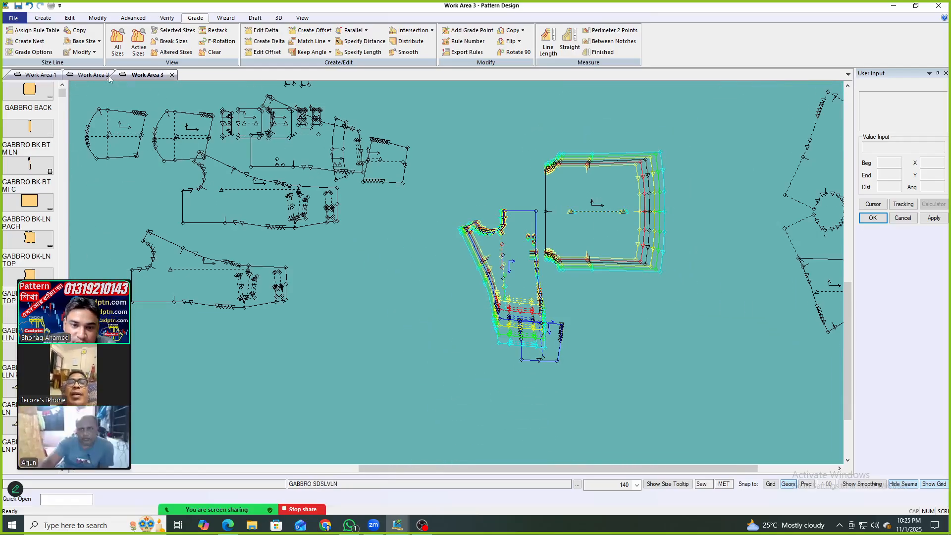
In Work Area 2, clear the graded nests from the template pieces and turn off Hide Seams.
left_click(91, 74)
scroll(382, 219, "down", 5)
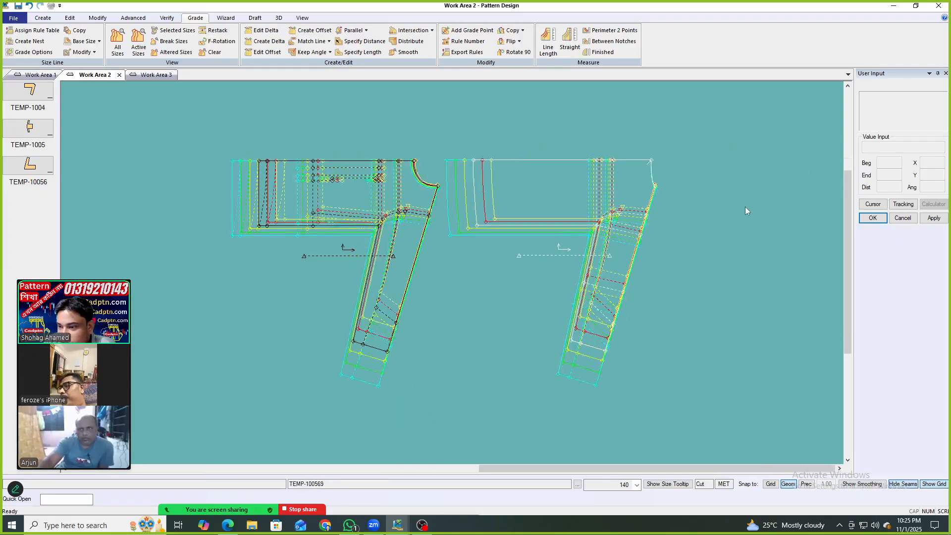
scroll(724, 204, "up", 5)
left_click_drag(559, 197, 591, 186)
key("c")
scroll(662, 192, "down", 3)
left_click(902, 484)
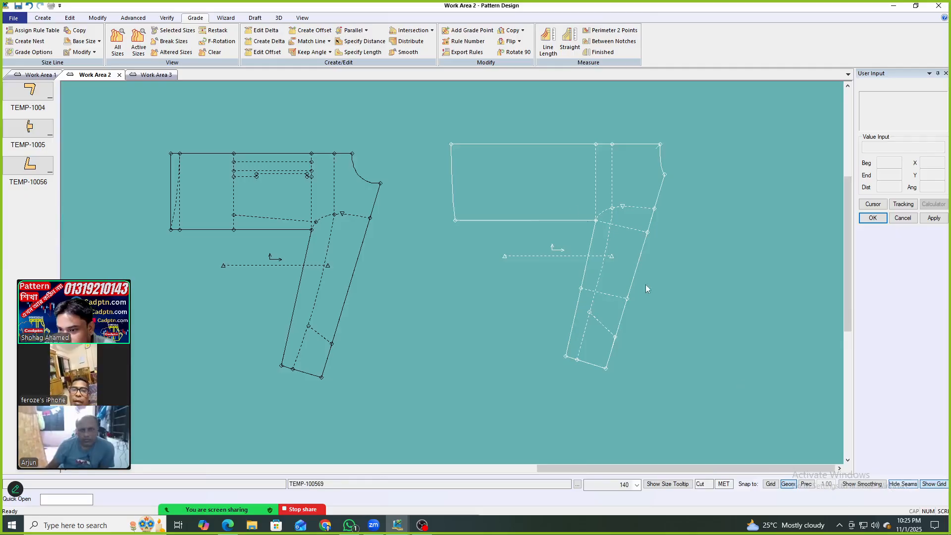
Reposition TEMP-100569 and TEMP-1004, and display TEMP-100569's graded nest again.
left_click_drag(569, 206, 569, 222)
left_click_drag(349, 210, 366, 204)
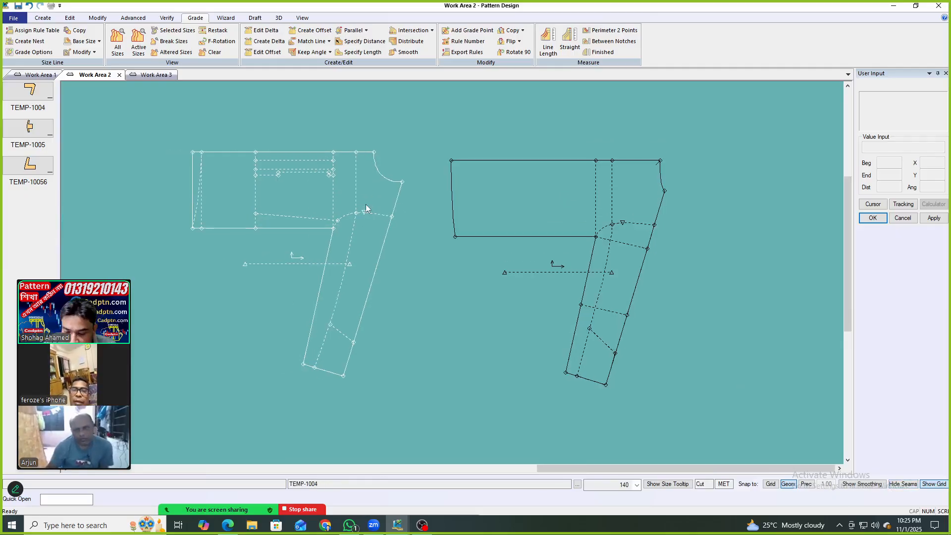
left_click(470, 200)
scroll(634, 205, "up", 4)
scroll(601, 236, "up", 4)
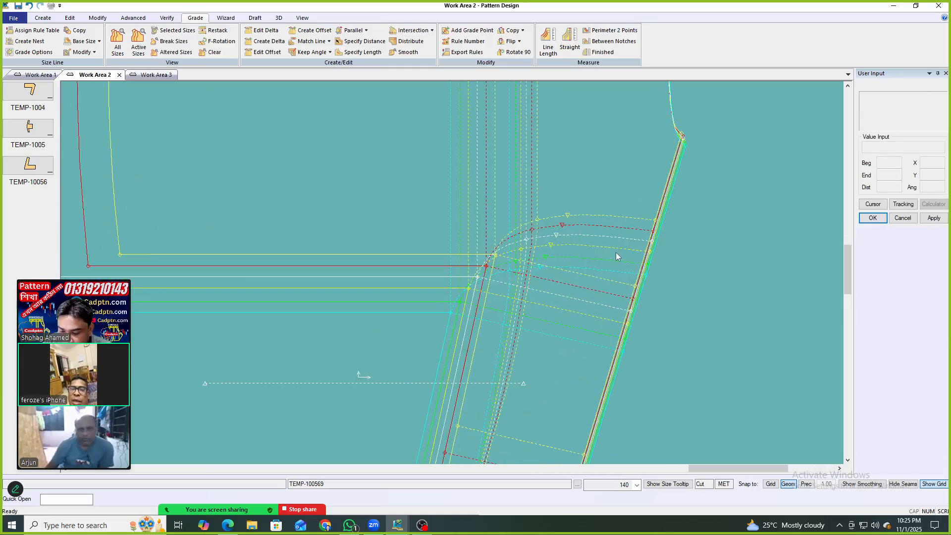
Restack TEMP-100569's graded nest on the point where the inner vertical line meets the armhole curve.
key("r")
scroll(532, 238, "up", 1)
left_click(526, 239)
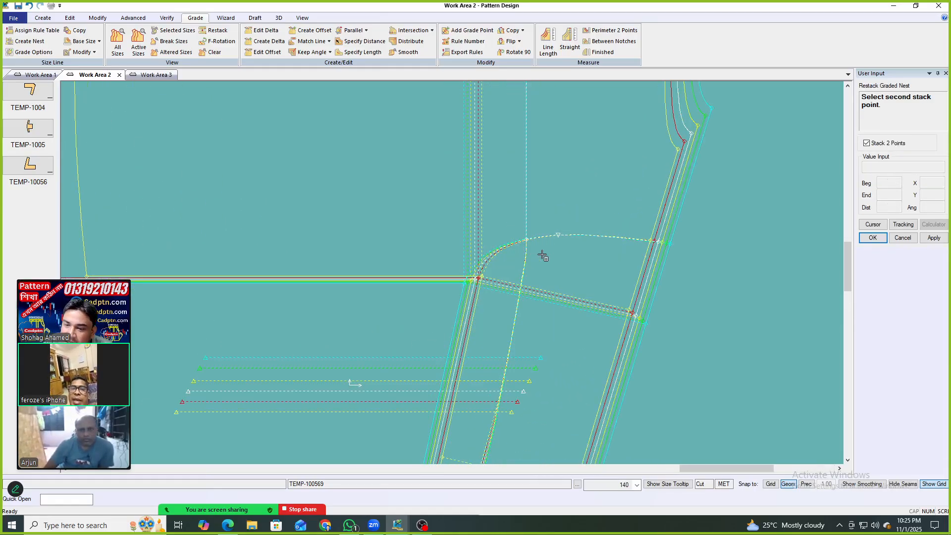
scroll(539, 257, "down", 3)
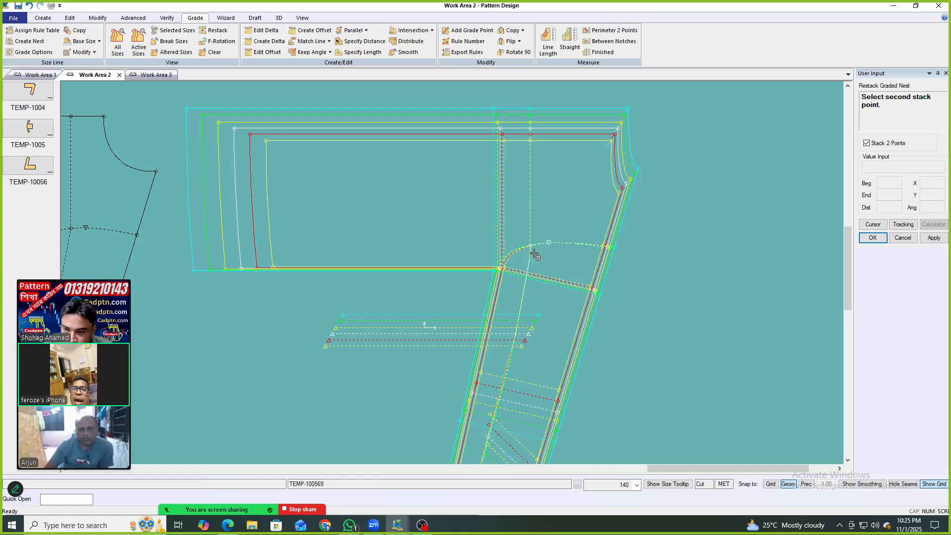
left_click(586, 174)
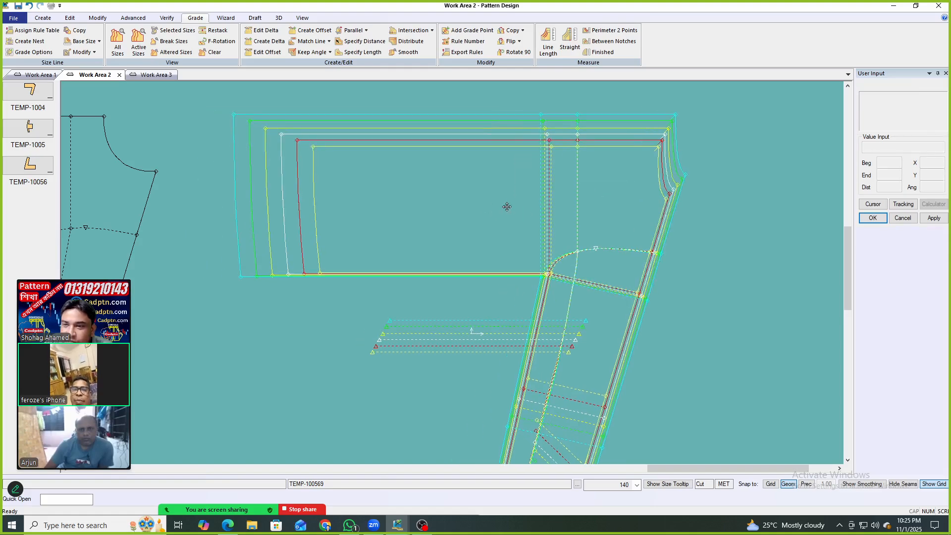
Measure the graded straight distance on TEMP-100569 from the armhole curve point to the hem edge.
left_click(569, 39)
left_click(579, 254)
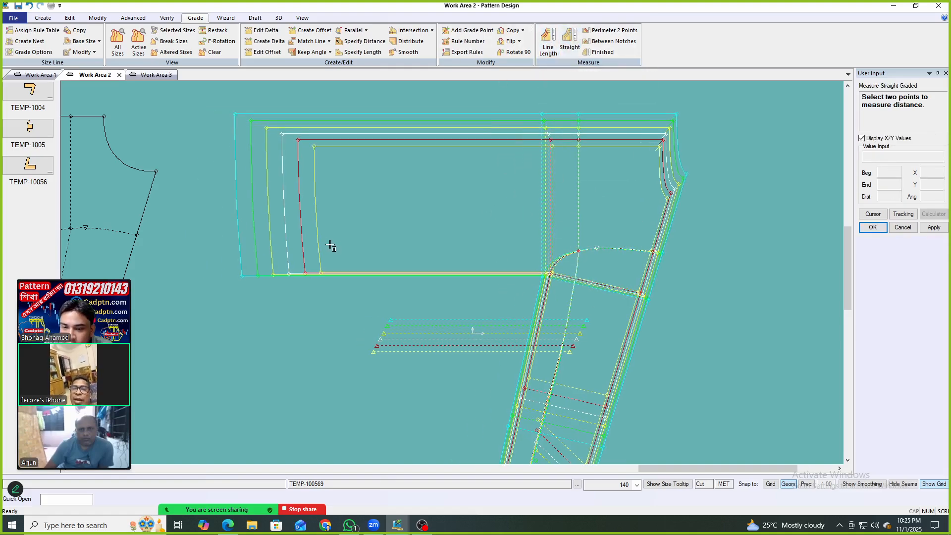
left_click(287, 241)
right_click(525, 170)
left_click(574, 177)
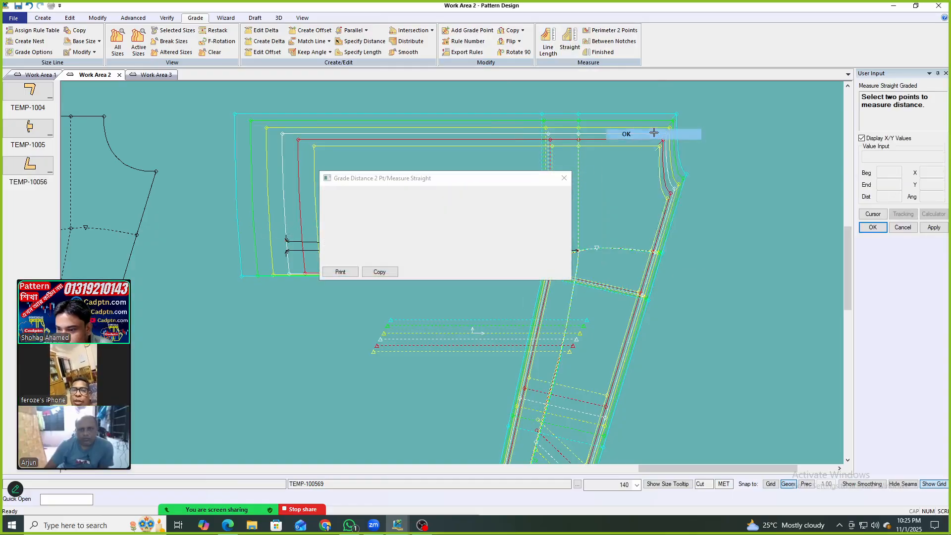
key("Escape")
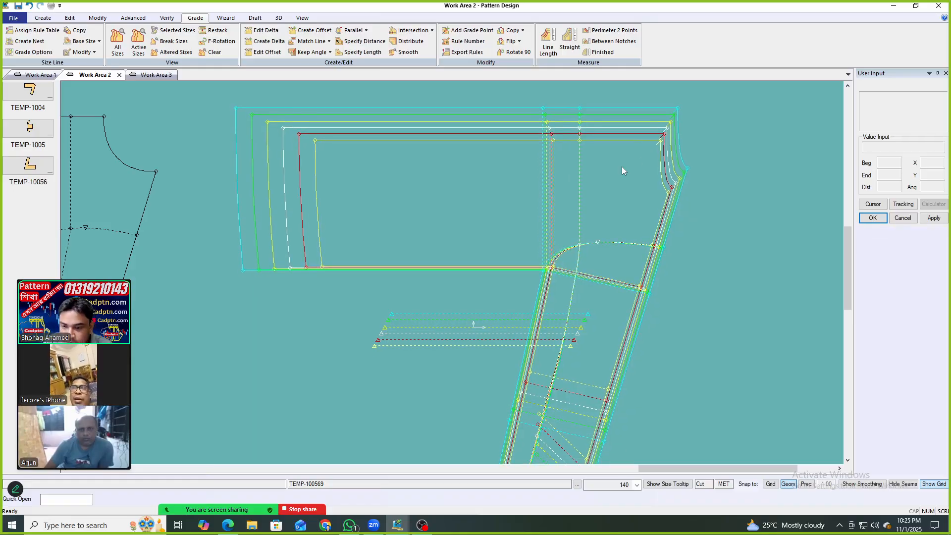
Restack TEMP-100569's graded nest on the hem-side end of its grain line.
key("r")
left_click(380, 334)
right_click(507, 201)
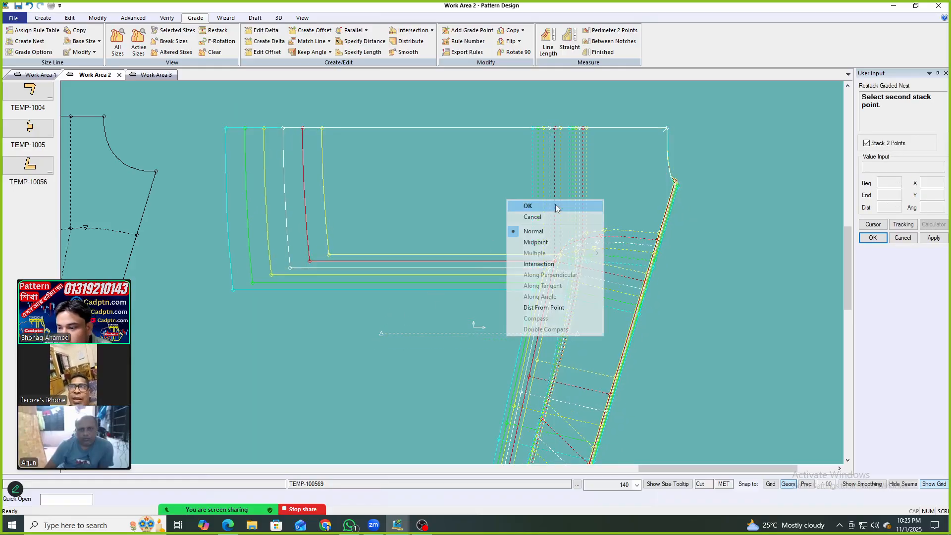
left_click(554, 204)
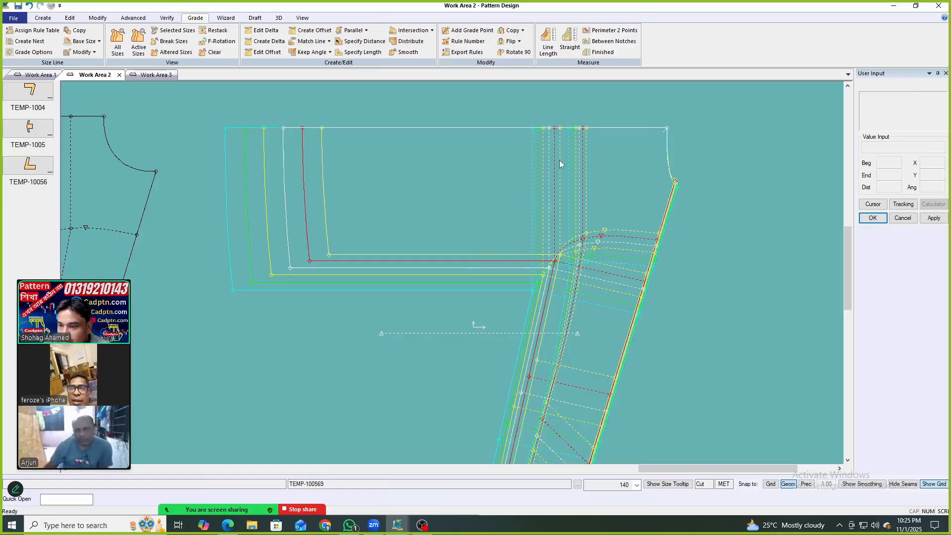
Inspect the delta X and Y grading of TEMP-100569's upper hem corner point, then close it.
scroll(626, 190, "down", 1)
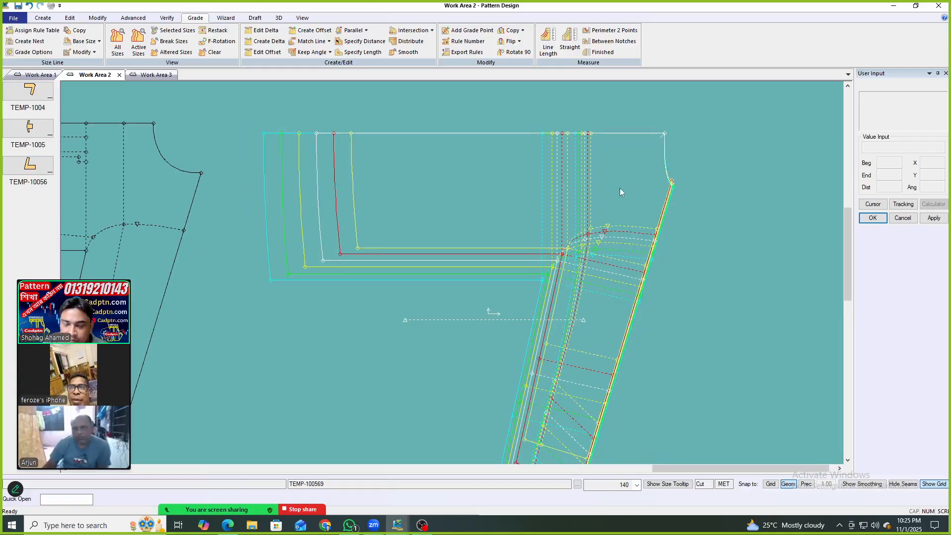
left_click(262, 30)
left_click(317, 133)
right_click(556, 166)
left_click(588, 172)
right_click(419, 134)
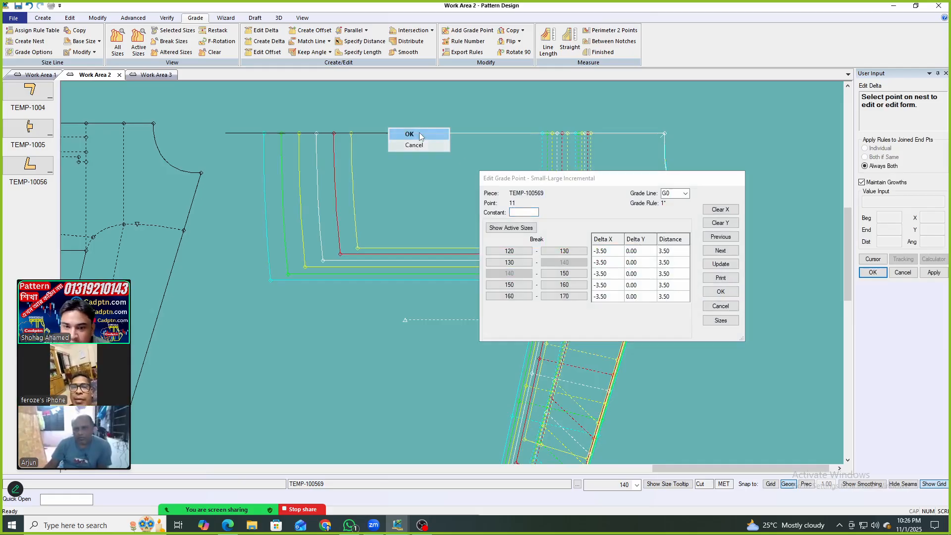
left_click(422, 134)
right_click(426, 130)
left_click(426, 130)
Return to Work Area 3 and restack GABBRO SLVTOP7's graded nest on its armhole notch.
left_click(149, 75)
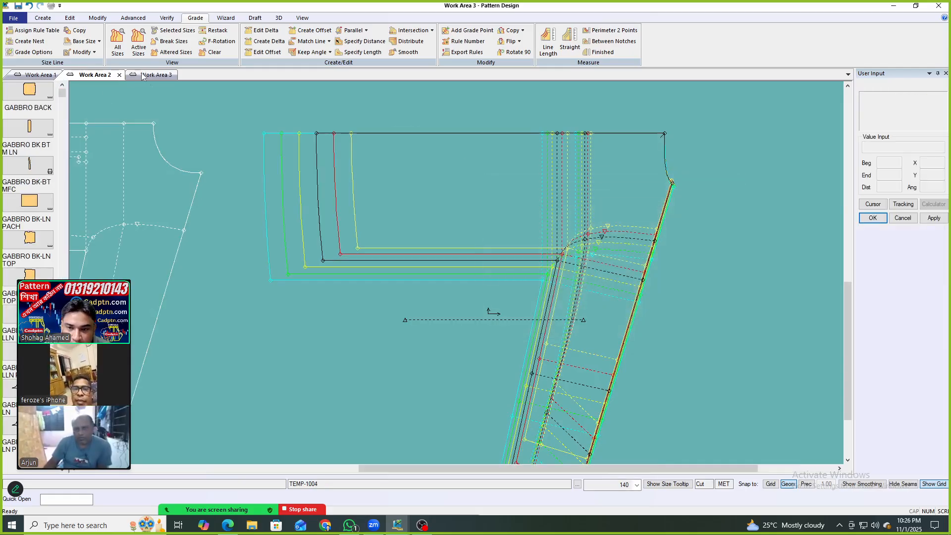
scroll(732, 216, "up", 1)
scroll(518, 213, "up", 1)
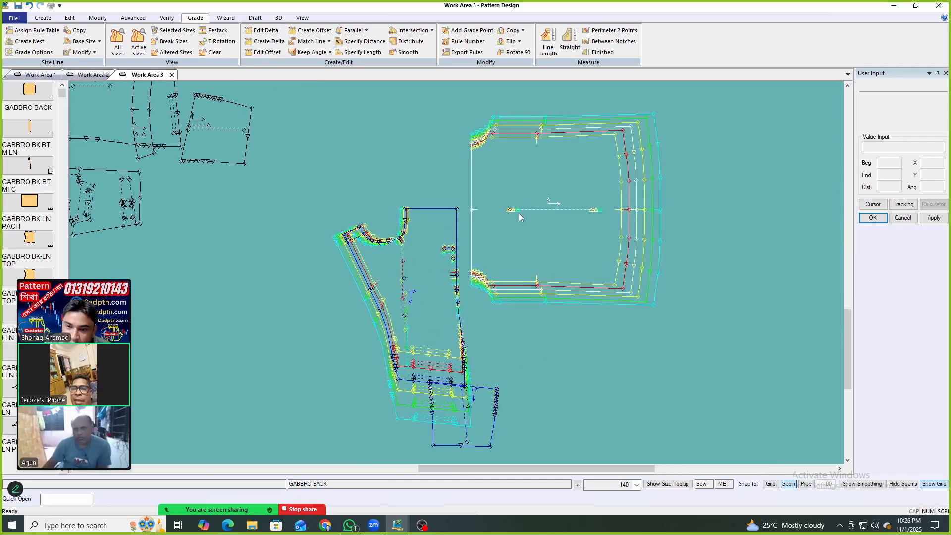
scroll(423, 221, "up", 1)
scroll(382, 248, "up", 2)
left_click(390, 250)
left_click(386, 245)
key("r")
scroll(302, 246, "up", 1)
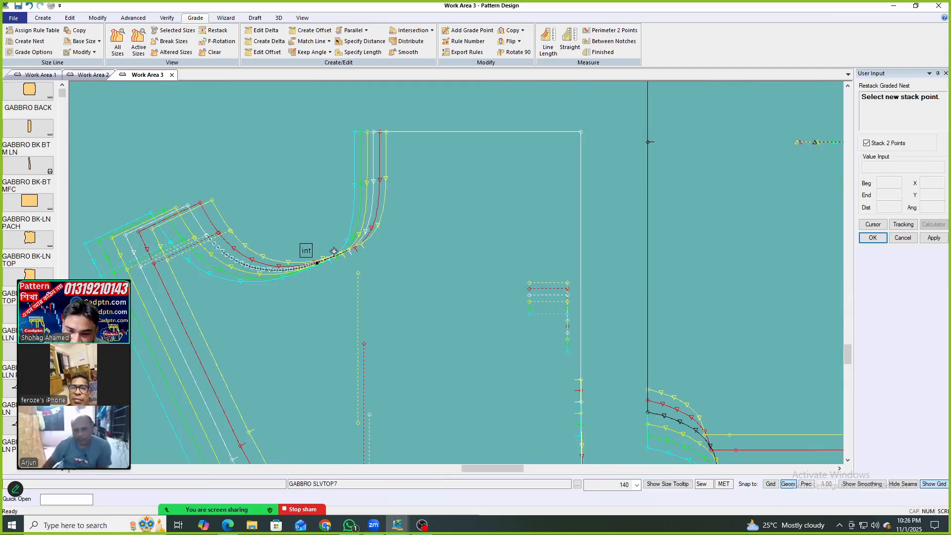
left_click(351, 250)
right_click(439, 187)
left_click(440, 187)
scroll(248, 210, "down", 2)
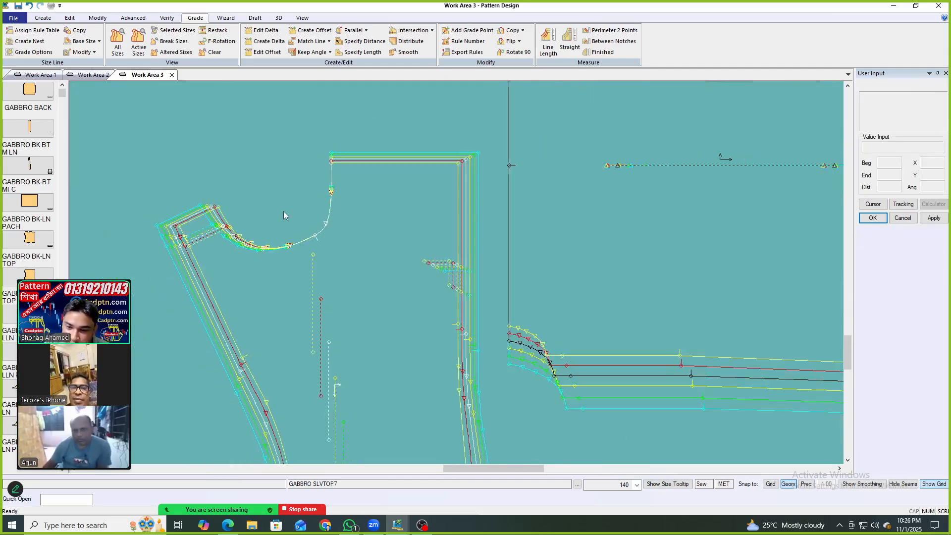
scroll(462, 235, "up", 2)
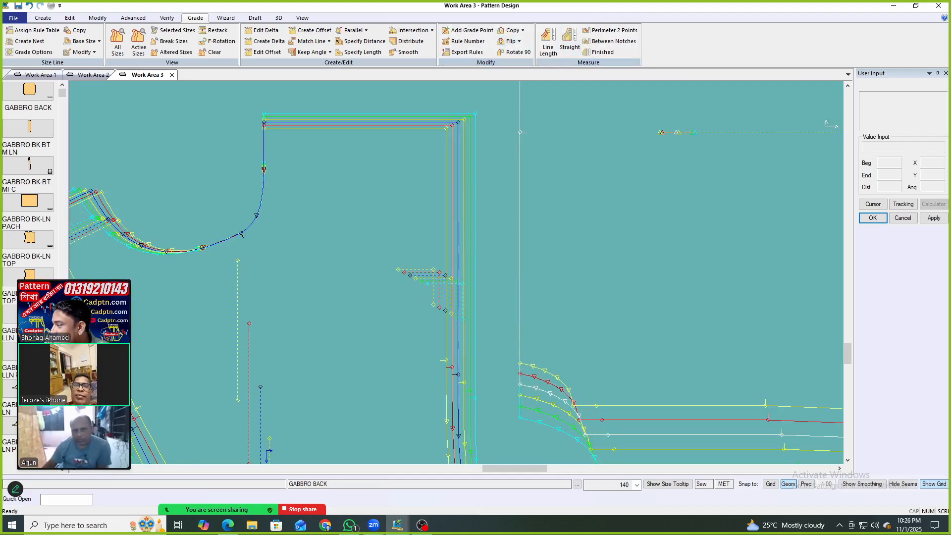
Move the graded GABBRO SLVTOP7 nest slightly farther from the GABBRO BACK piece, into open space.
scroll(562, 209, "down", 6)
scroll(436, 311, "up", 2)
left_click(447, 165)
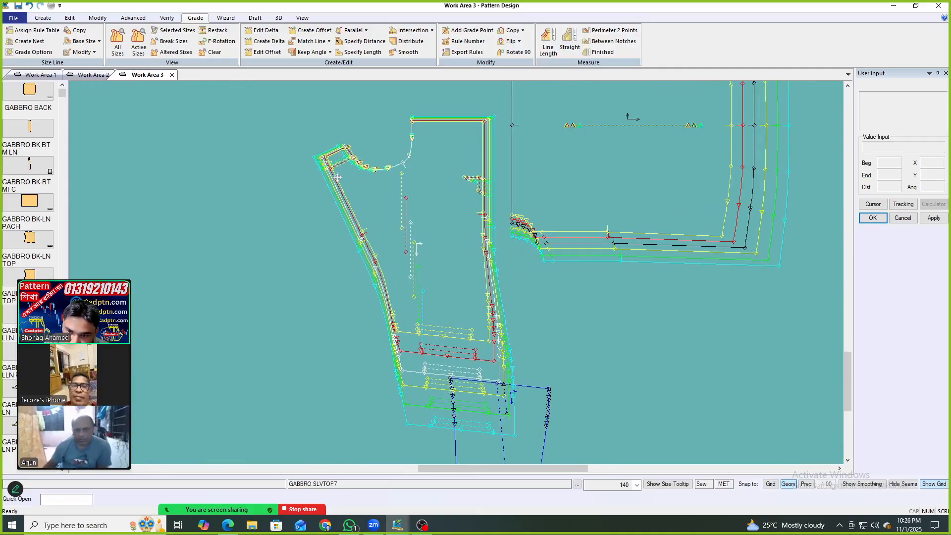
left_click(438, 157)
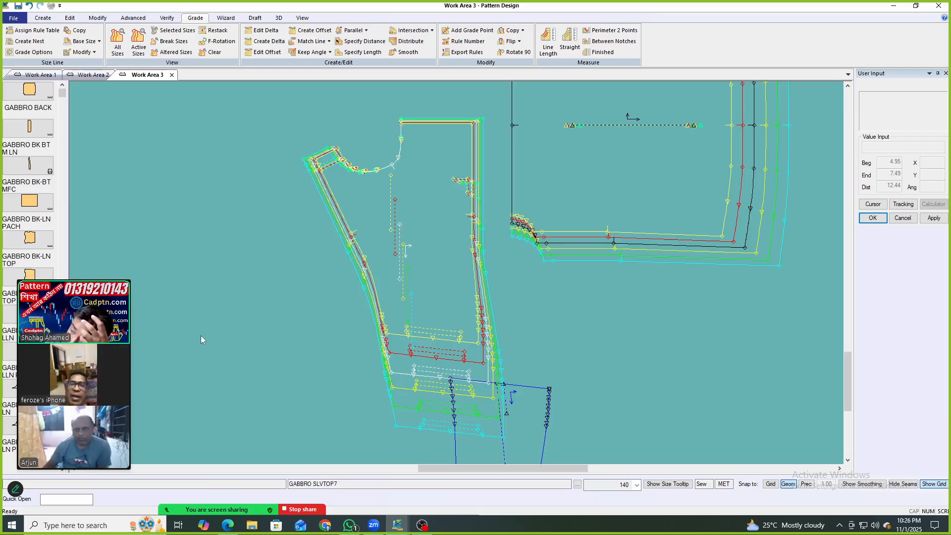
scroll(490, 262, "down", 6)
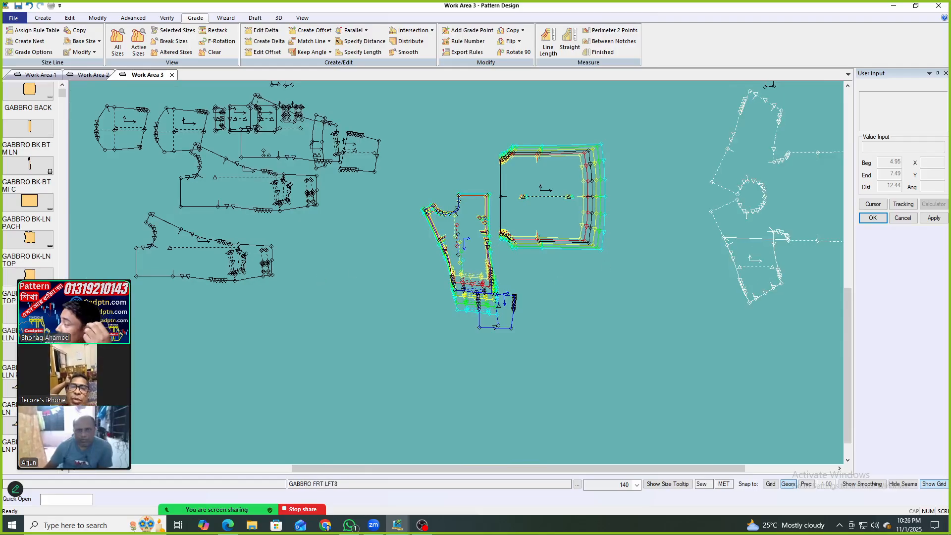
left_click(228, 525)
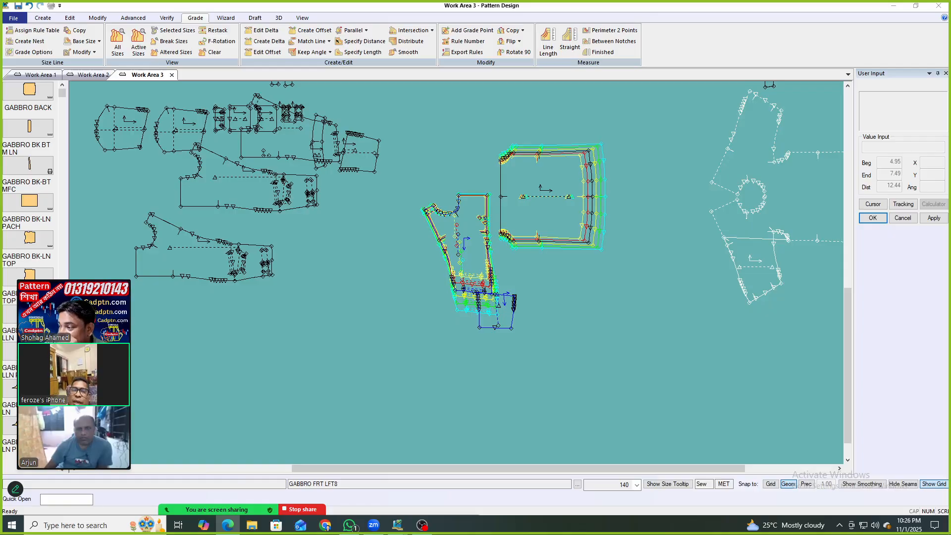
scroll(471, 233, "up", 1)
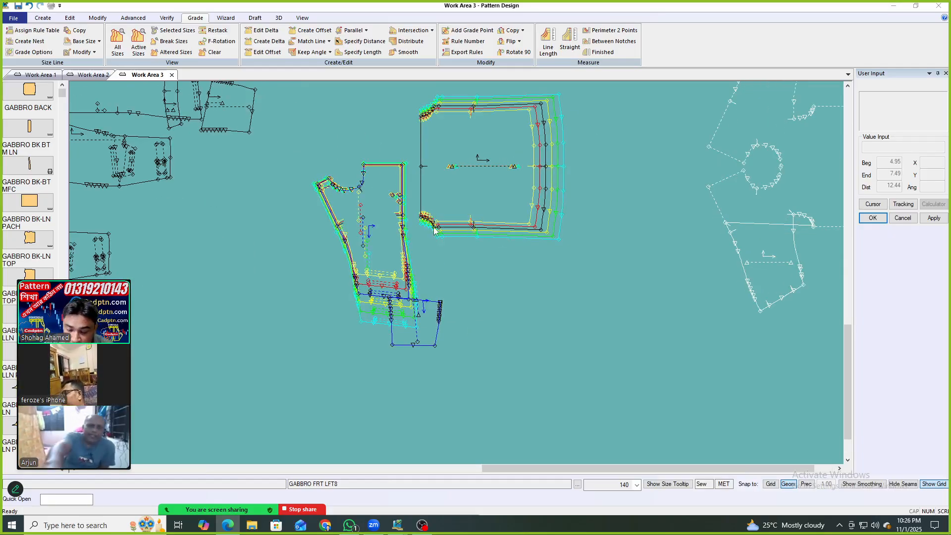
left_click(360, 242)
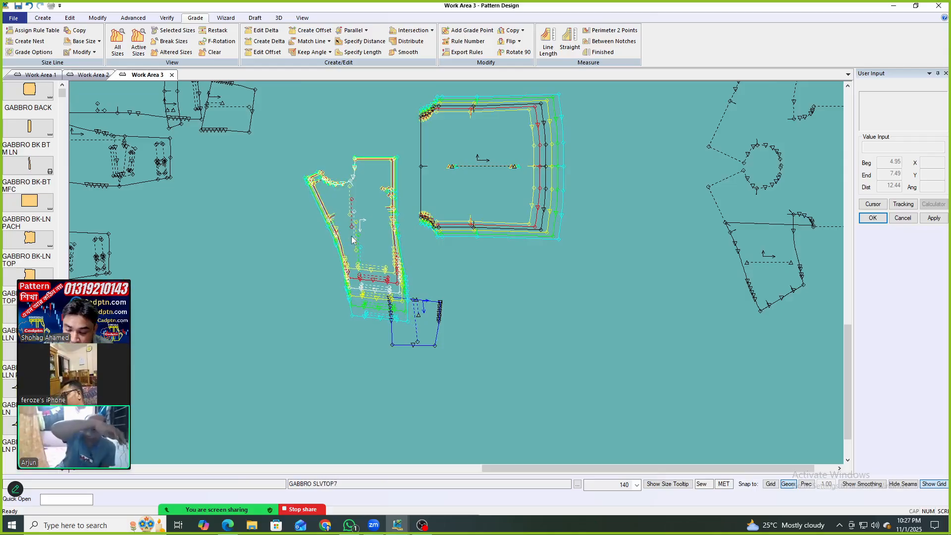
left_click(351, 236)
Align the top edge of the GABBRO SLVBTM LN PD piece against GABBRO SLVTOP7's hem.
scroll(540, 230, "down", 2)
scroll(379, 223, "up", 1)
left_click(503, 302)
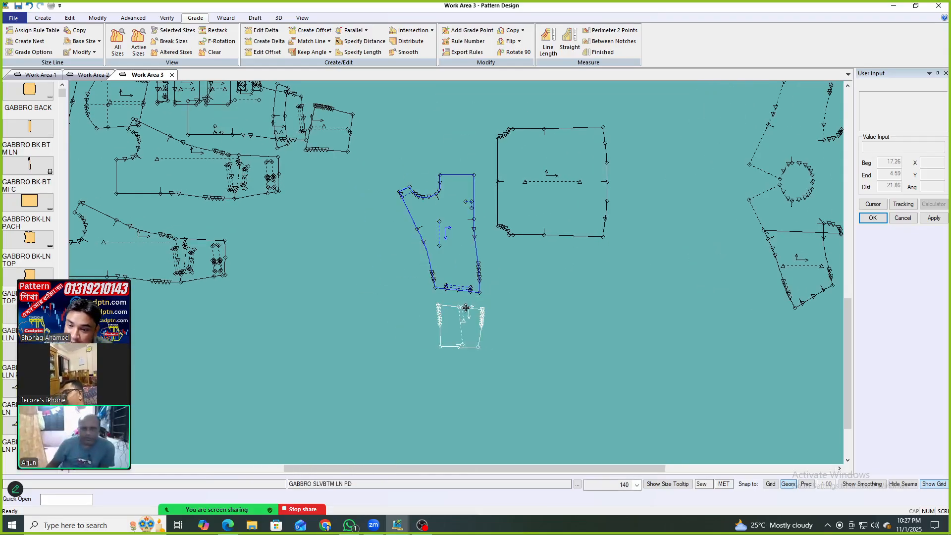
left_click(469, 294)
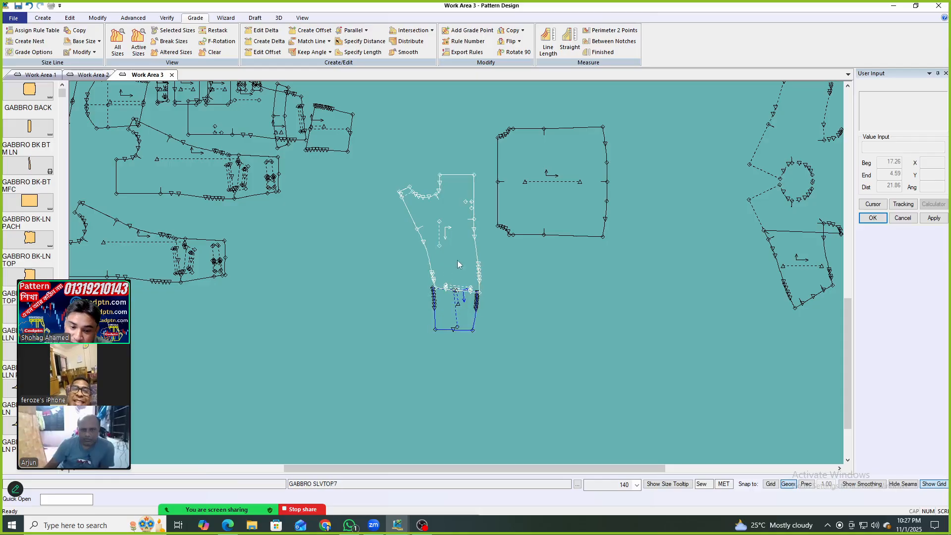
scroll(490, 289, "down", 2)
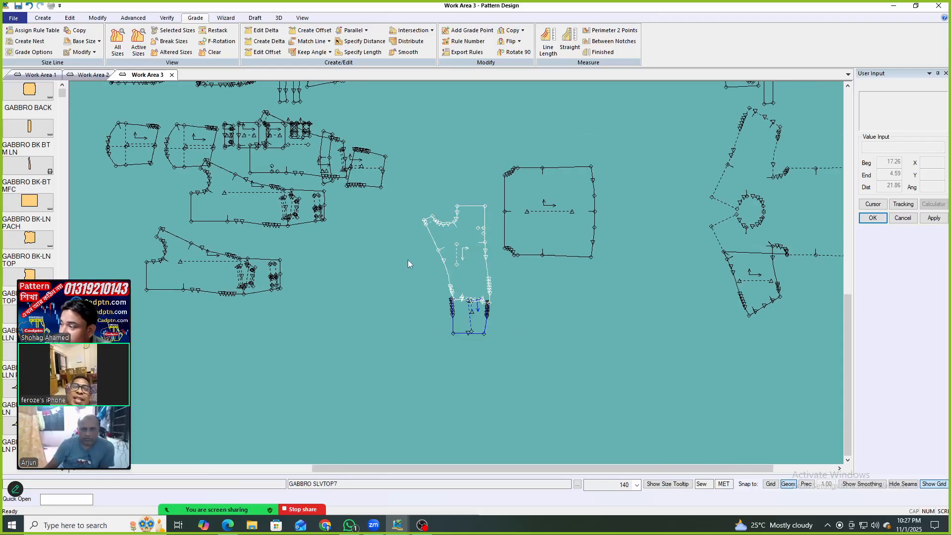
scroll(411, 261, "up", 1)
scroll(427, 253, "up", 2)
left_click(518, 365)
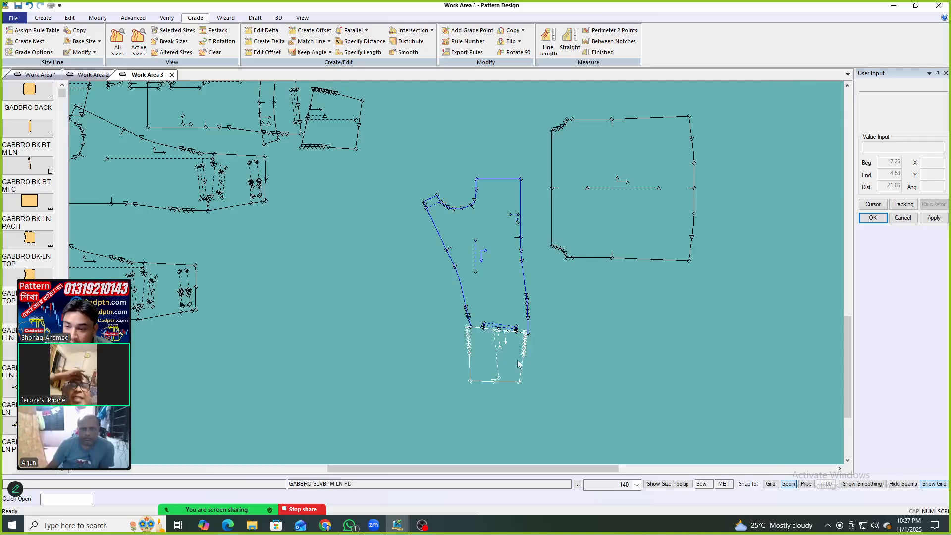
left_click(530, 335)
scroll(596, 299, "down", 1)
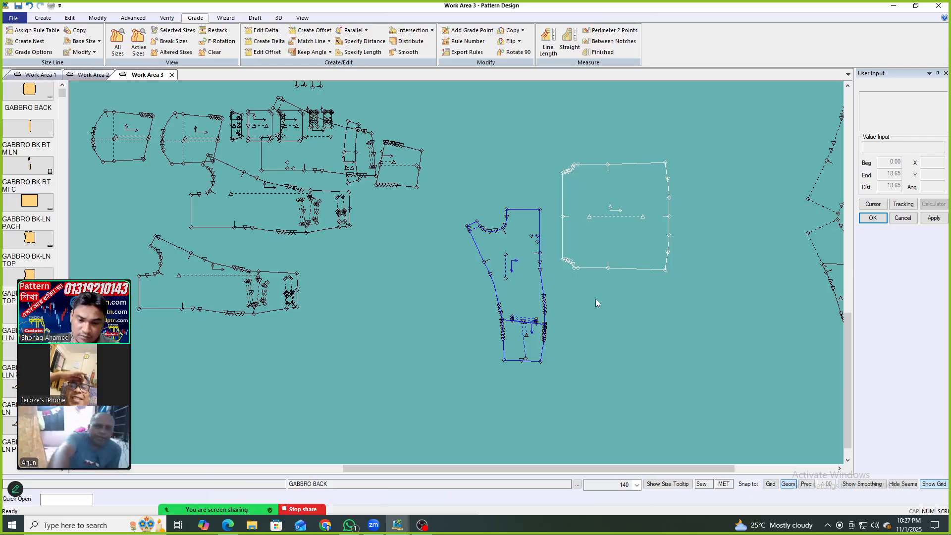
Display the all-size graded nest of GABBRO SLVTOP7 and end the piece selection.
scroll(517, 338, "up", 1)
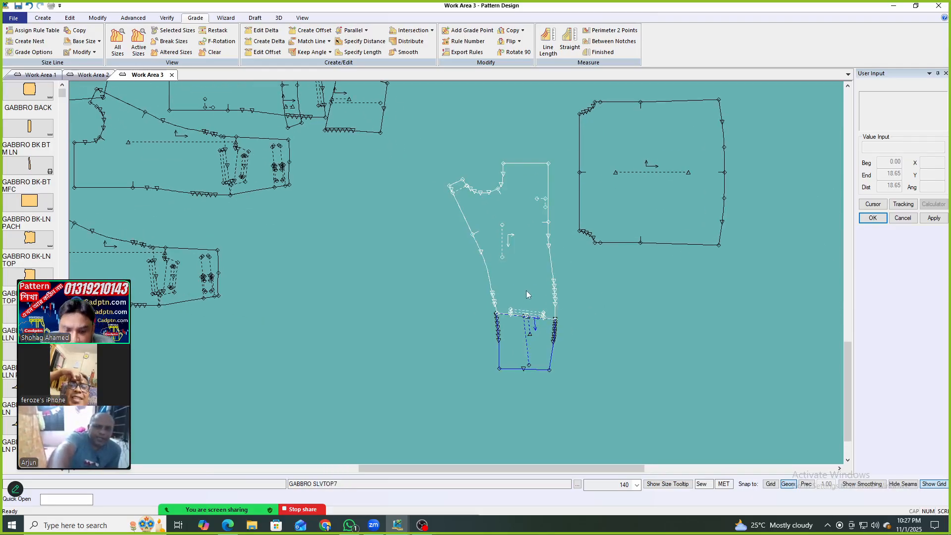
scroll(522, 280, "down", 2)
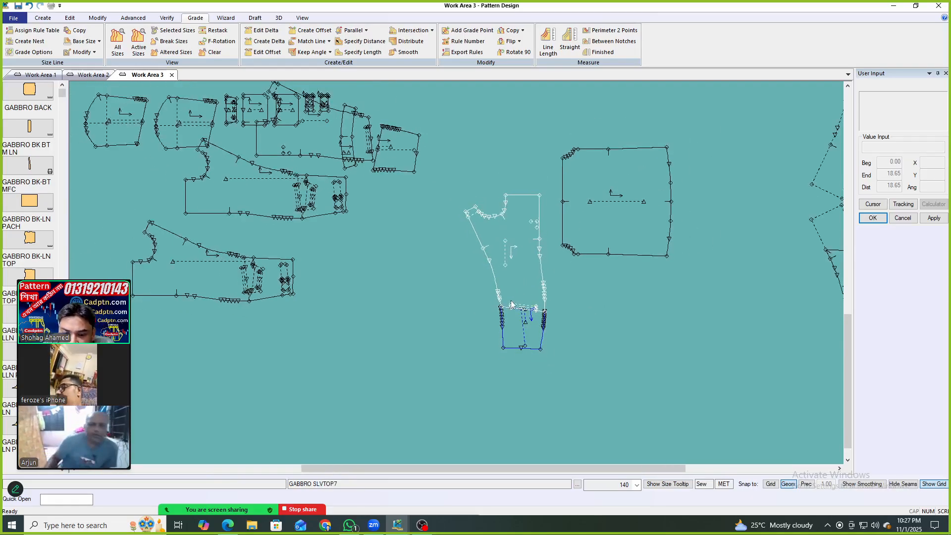
scroll(520, 239, "up", 3)
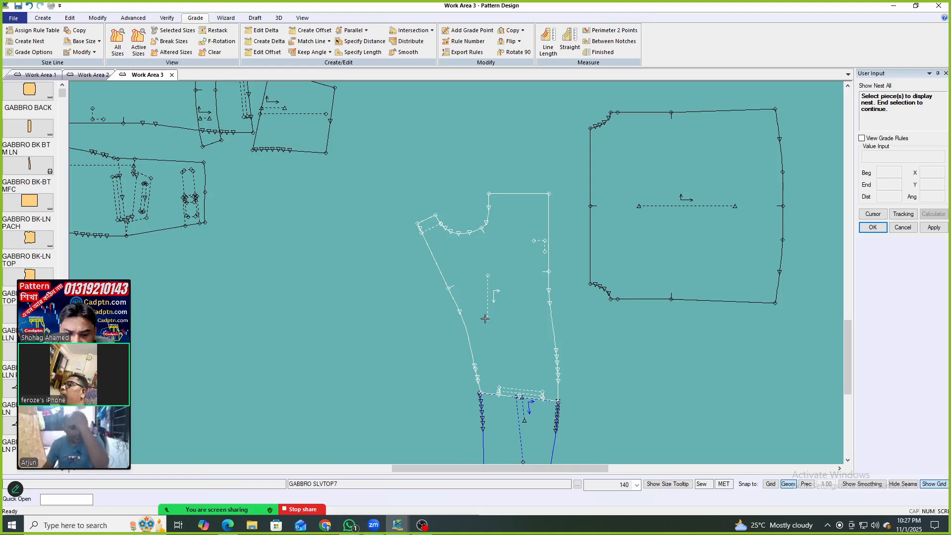
scroll(500, 305, "up", 1)
scroll(500, 305, "up", 1)
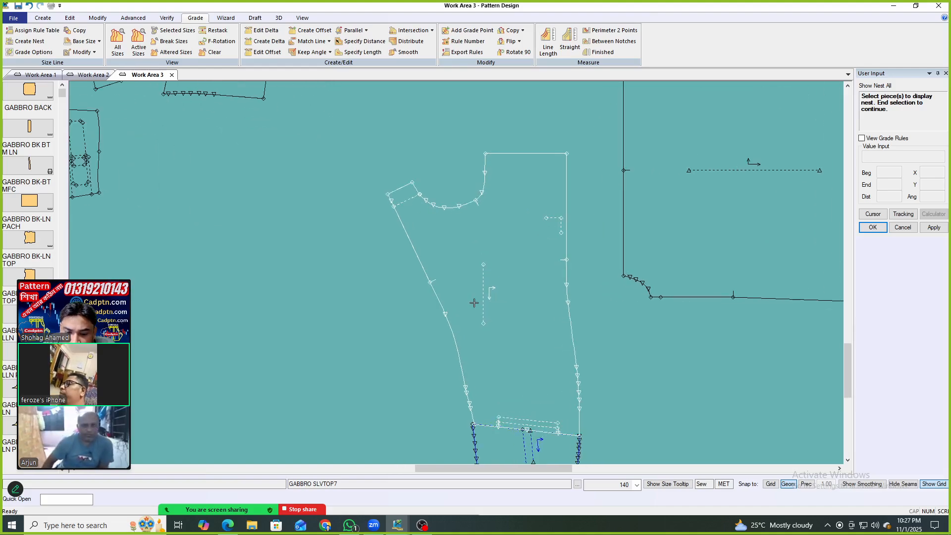
left_click(546, 215)
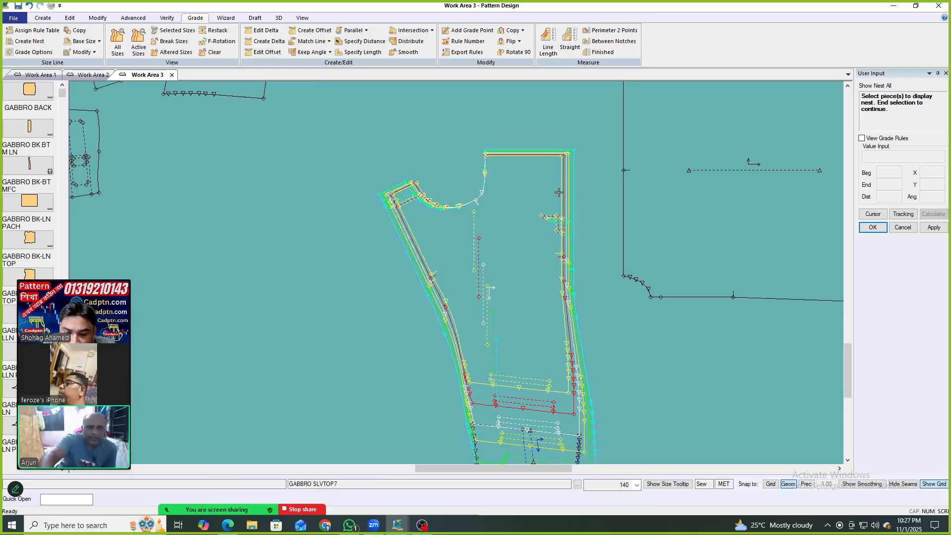
scroll(558, 192, "up", 2)
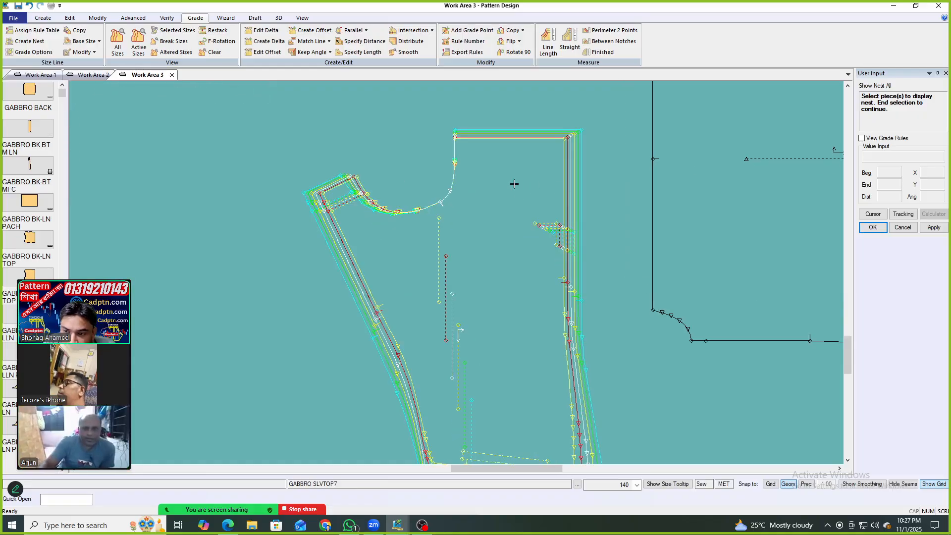
scroll(375, 244, "down", 2)
scroll(436, 242, "up", 2)
right_click(445, 199)
left_click(450, 209)
Examine how GABBRO SLVTOP7's sizes stack at the armhole notch, then clear the nest.
scroll(417, 213, "up", 2)
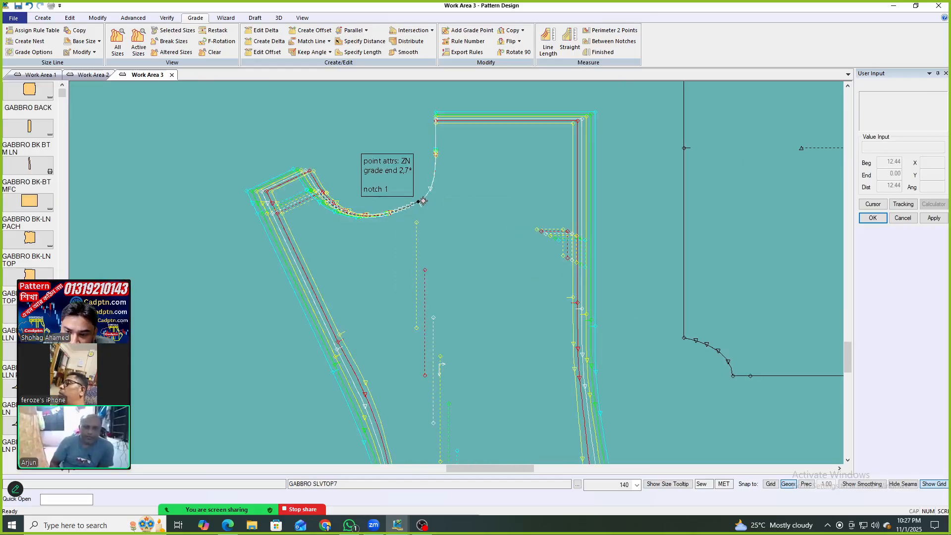
left_click_drag(416, 206, 412, 204)
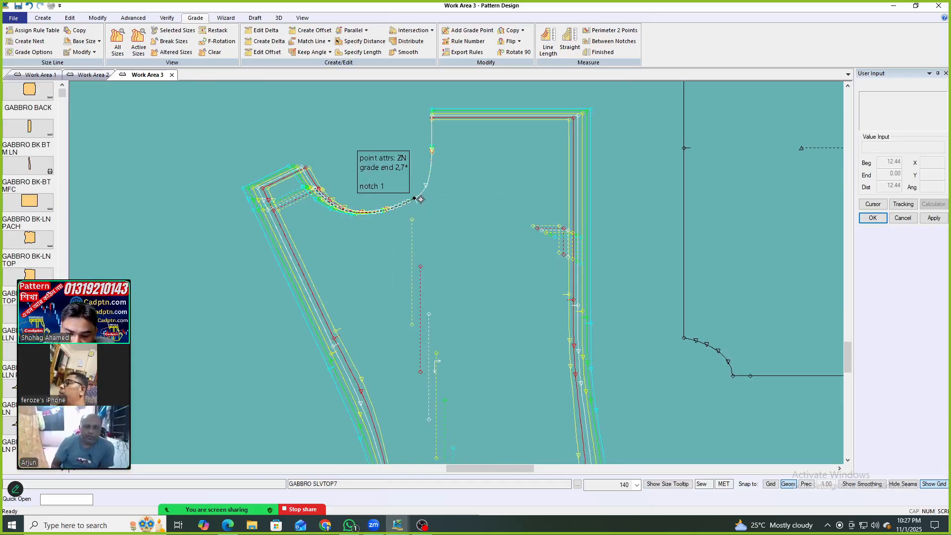
left_click_drag(420, 200, 426, 196)
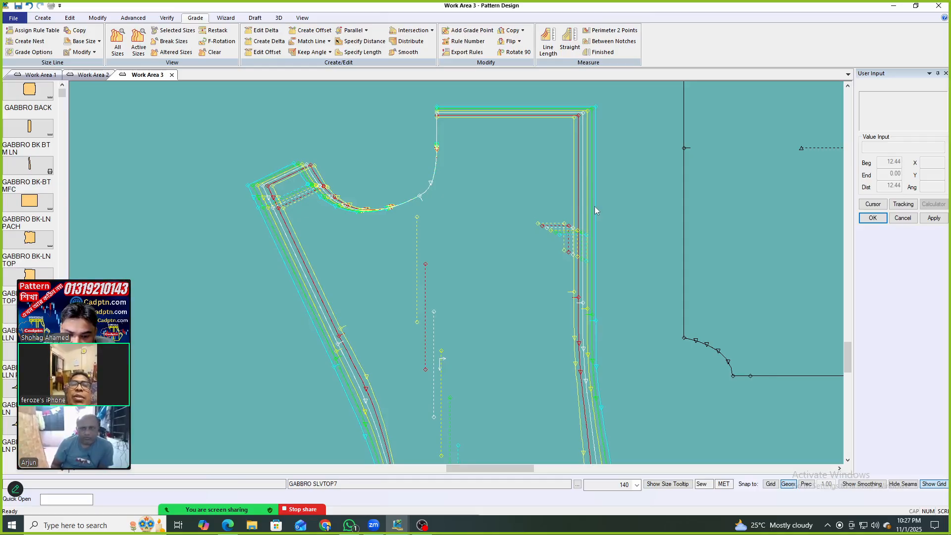
scroll(552, 206, "down", 2)
left_click(552, 204)
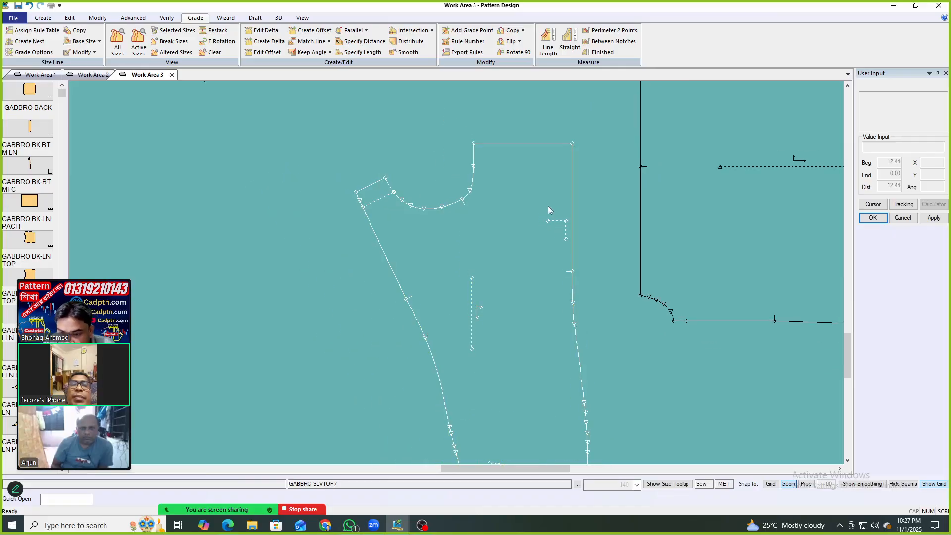
scroll(445, 207, "down", 2)
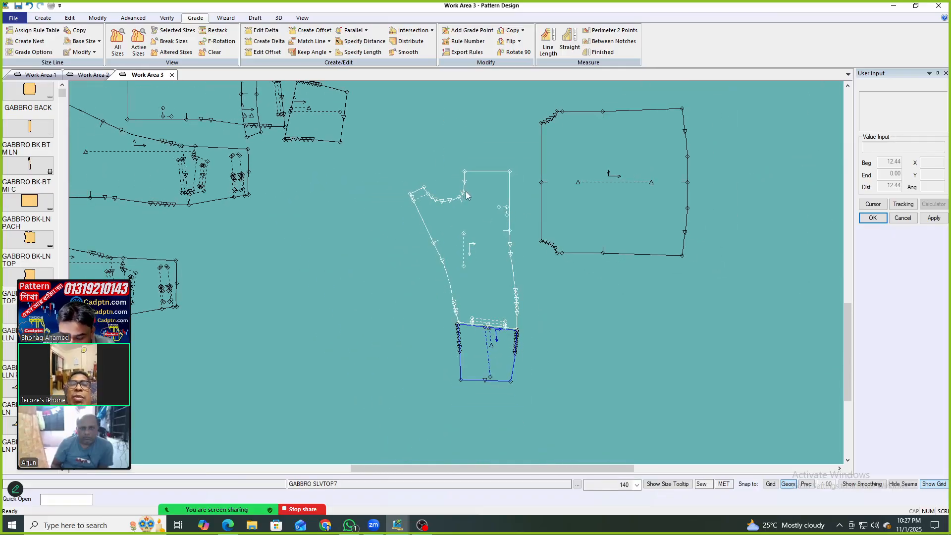
Draw a 2-point line about 48 cm long on GABBRO SLVTOP7 from the armhole notch to the hem midpoint notch.
key("alt+2")
scroll(461, 199, "up", 3)
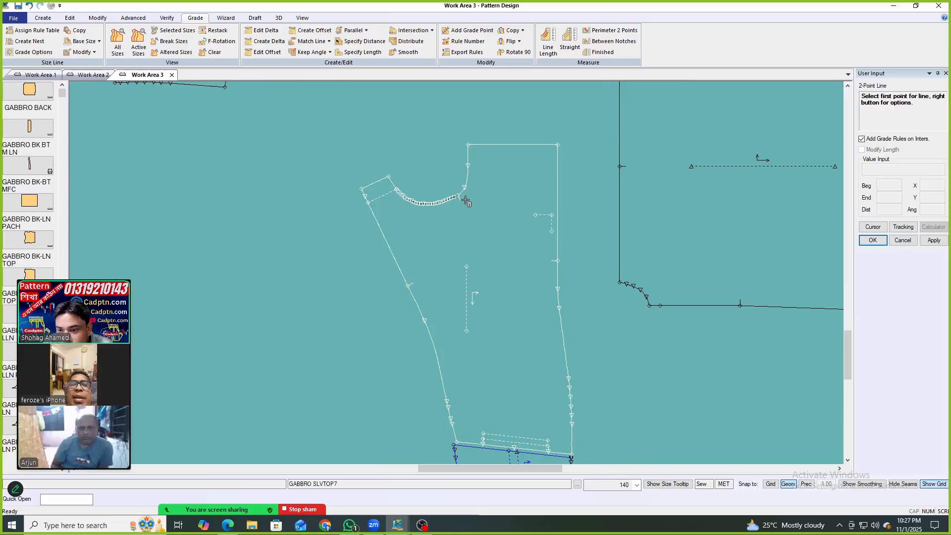
left_click(460, 198)
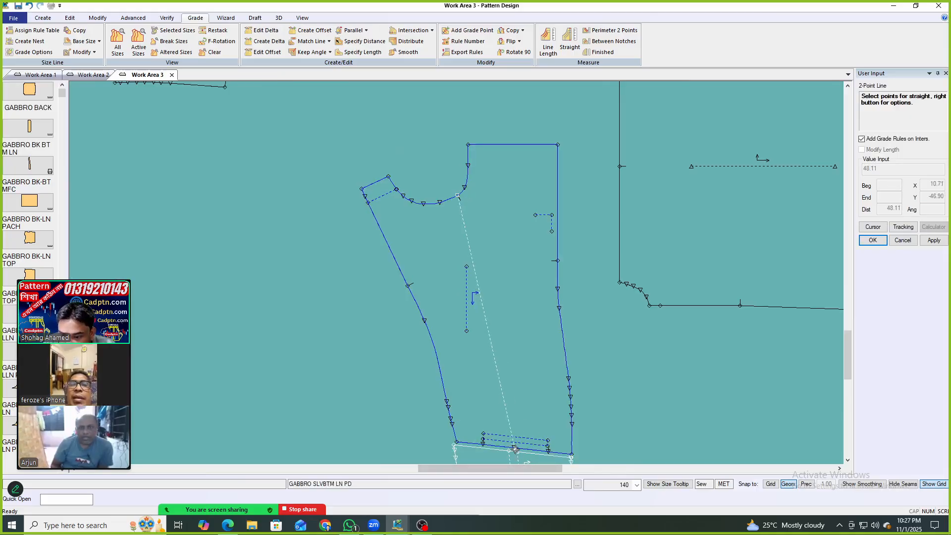
right_click(514, 215)
left_click(514, 216)
scroll(452, 223, "up", 1)
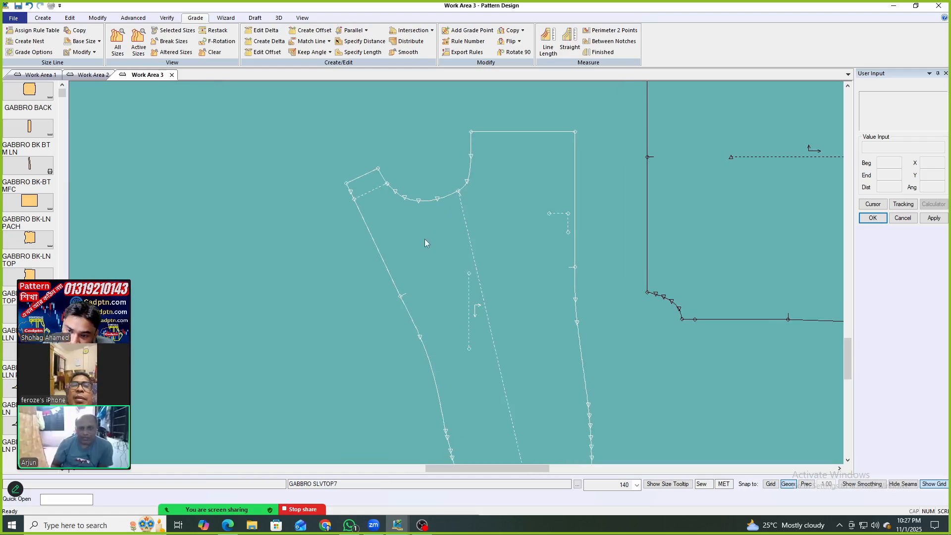
scroll(524, 202, "down", 4)
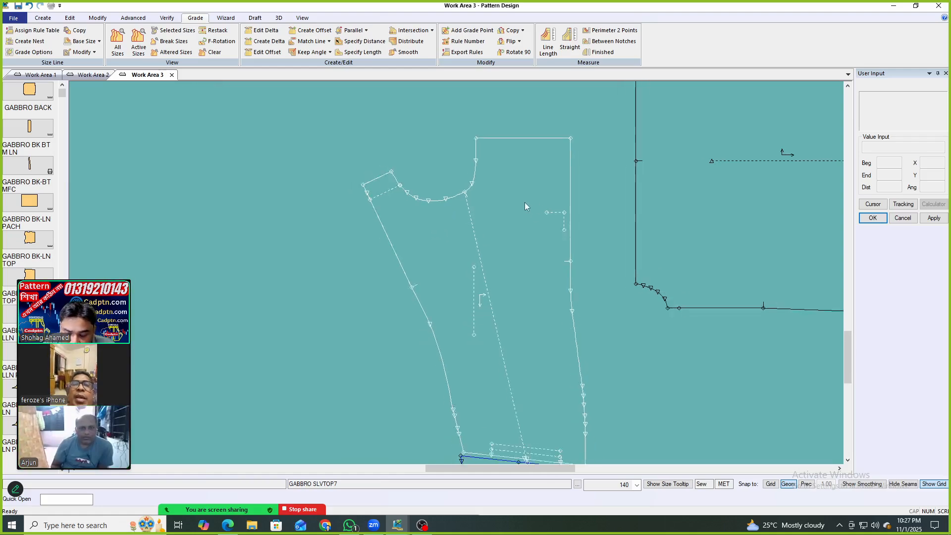
Show the all-size graded nests of GABBRO SLVTOP7 and GABBRO BACK together.
key("alt+n")
left_click(524, 202)
left_click(718, 148)
right_click(720, 146)
left_click(721, 145)
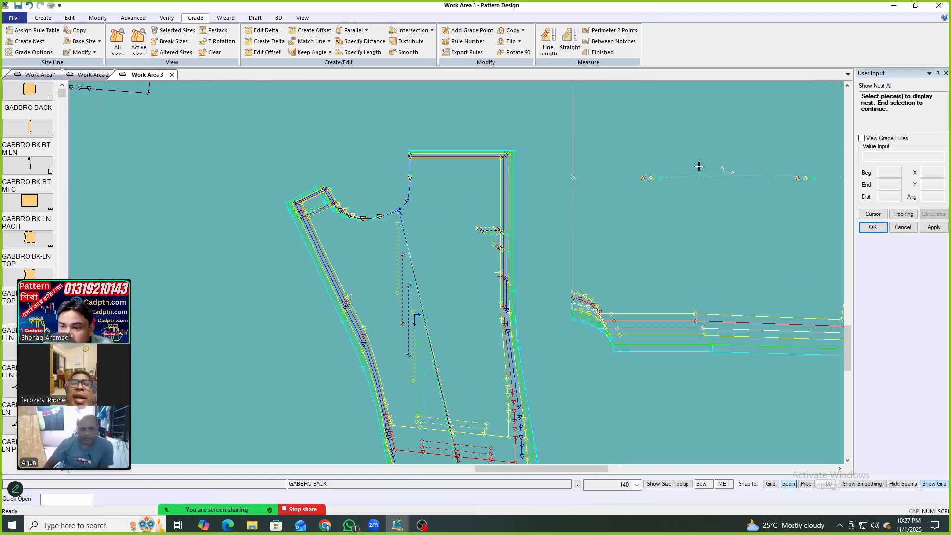
Measure the graded line length of GABBRO SLVTOP7's straight upper edge, then close the results and end measuring.
key("alt")
key("alt+l")
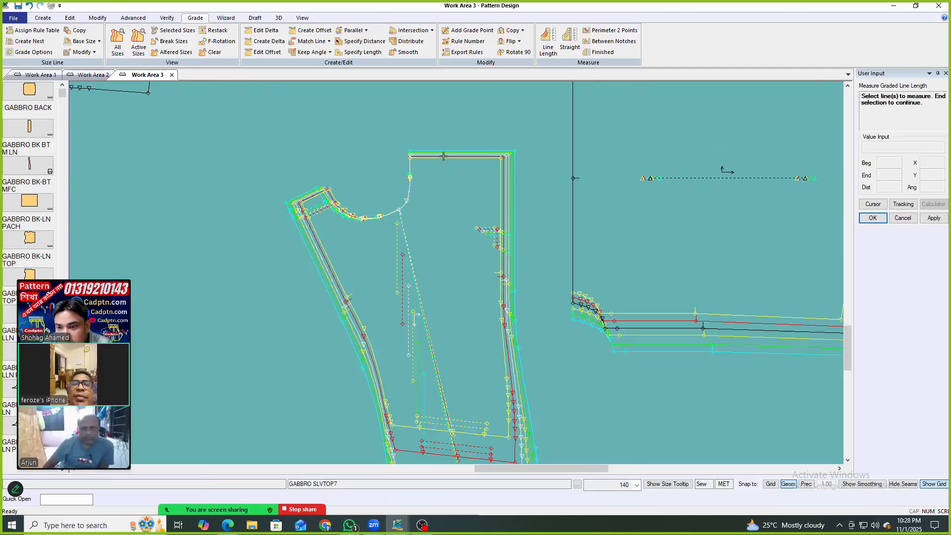
left_click(441, 156)
right_click(568, 136)
left_click(568, 136)
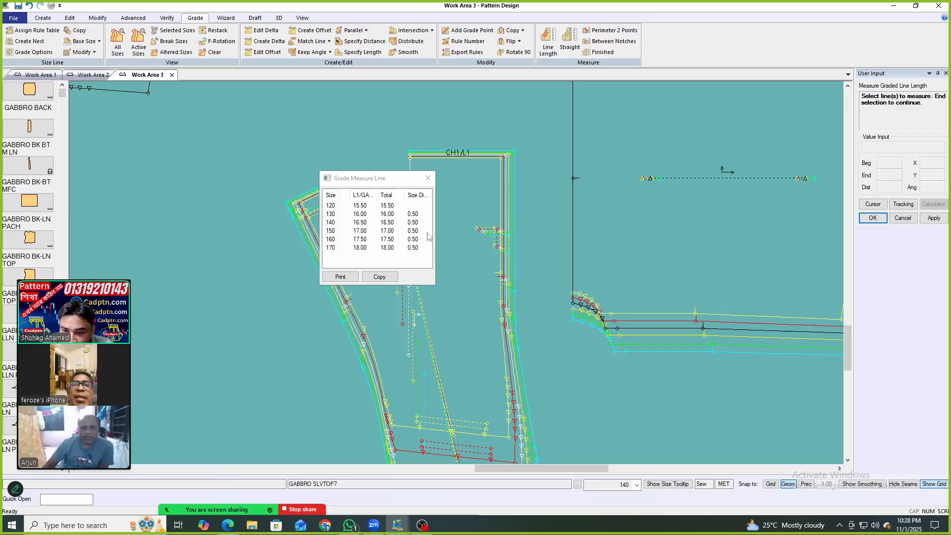
left_click(428, 178)
scroll(281, 221, "down", 4)
scroll(637, 258, "up", 3)
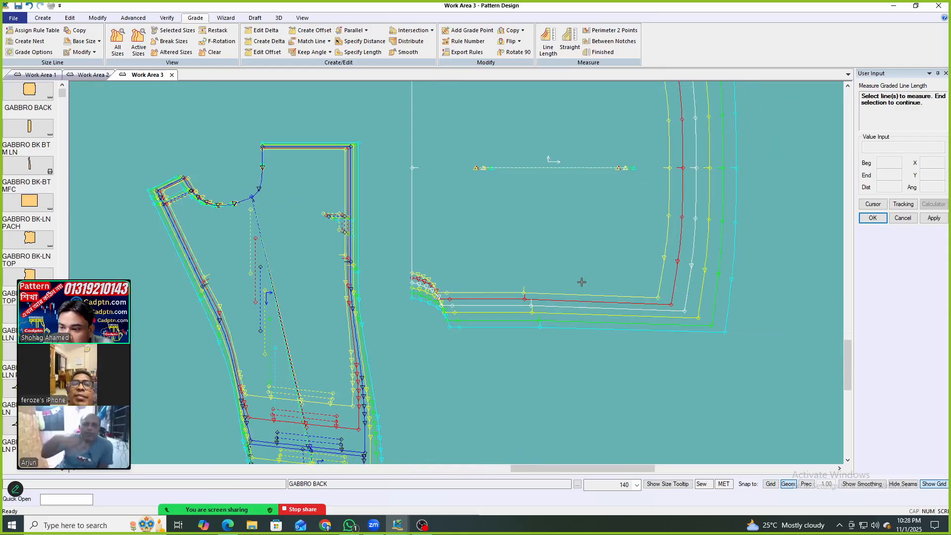
scroll(624, 206, "down", 2)
right_click(614, 184)
left_click(614, 185)
Inspect the delta X and Y grading of GABBRO BACK's centre hem point, then close it.
scroll(605, 215, "down", 3)
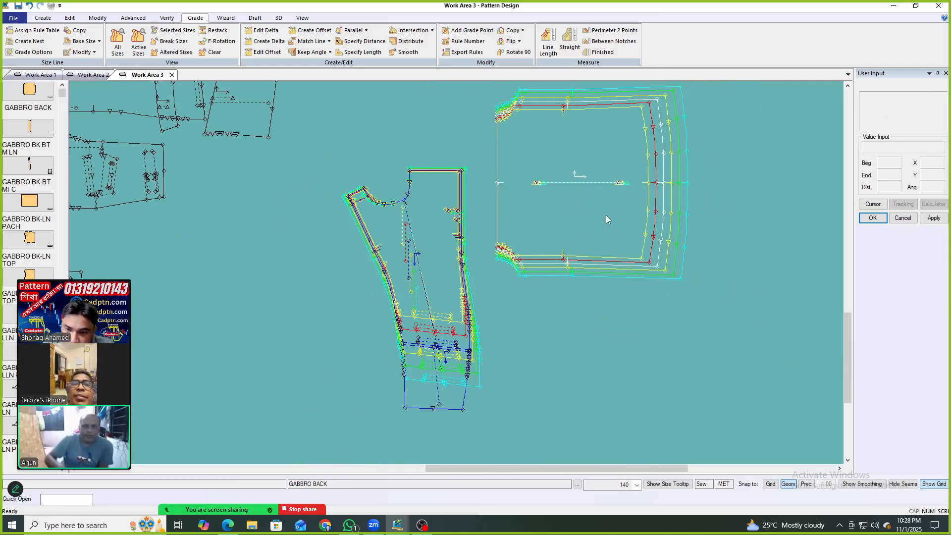
scroll(582, 206, "up", 2)
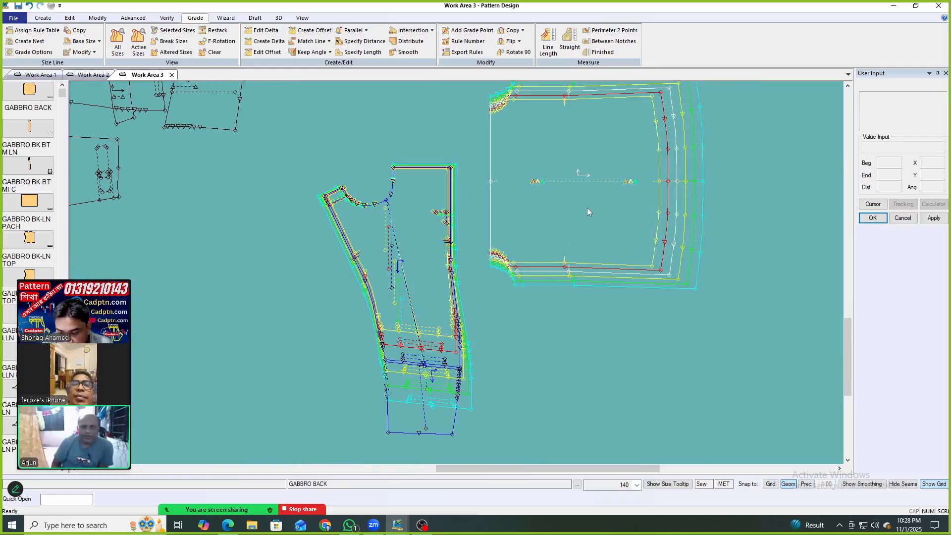
key("alt+g")
key("e")
scroll(694, 188, "up", 2)
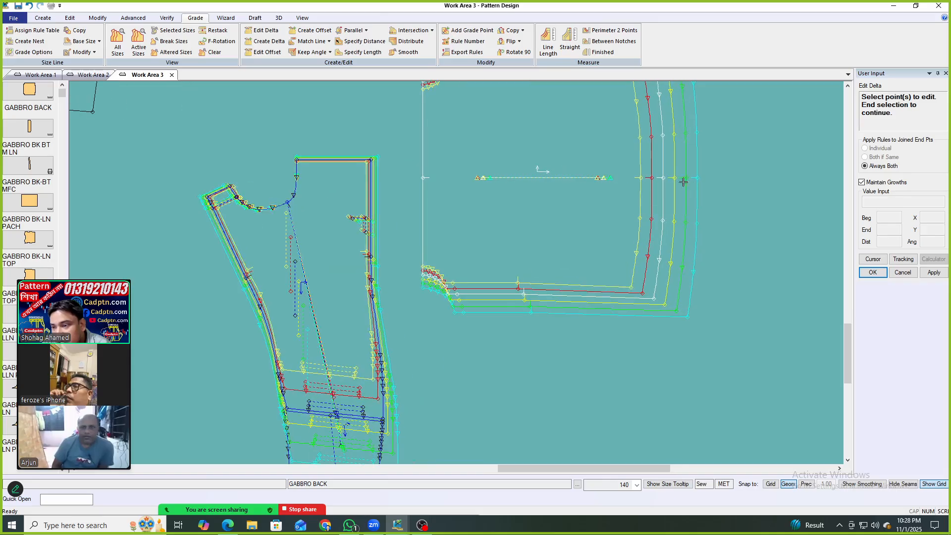
left_click(664, 178)
right_click(688, 177)
left_click(722, 186)
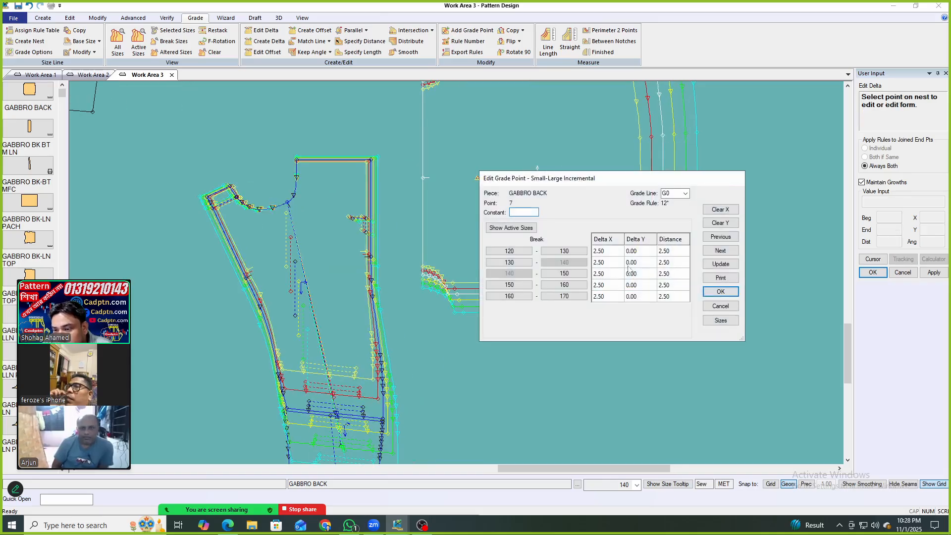
right_click(591, 123)
left_click(613, 128)
scroll(570, 168, "down", 3)
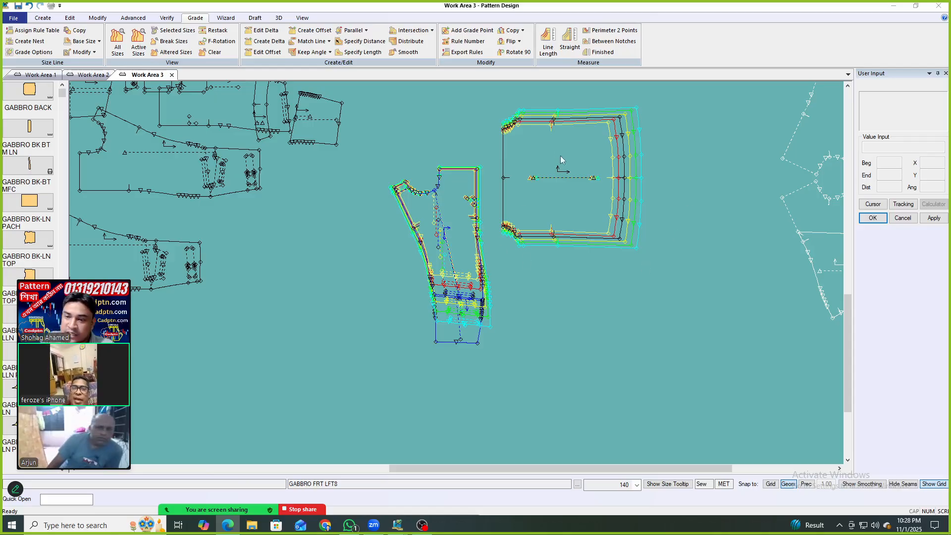
scroll(550, 196, "up", 2)
scroll(544, 196, "up", 3)
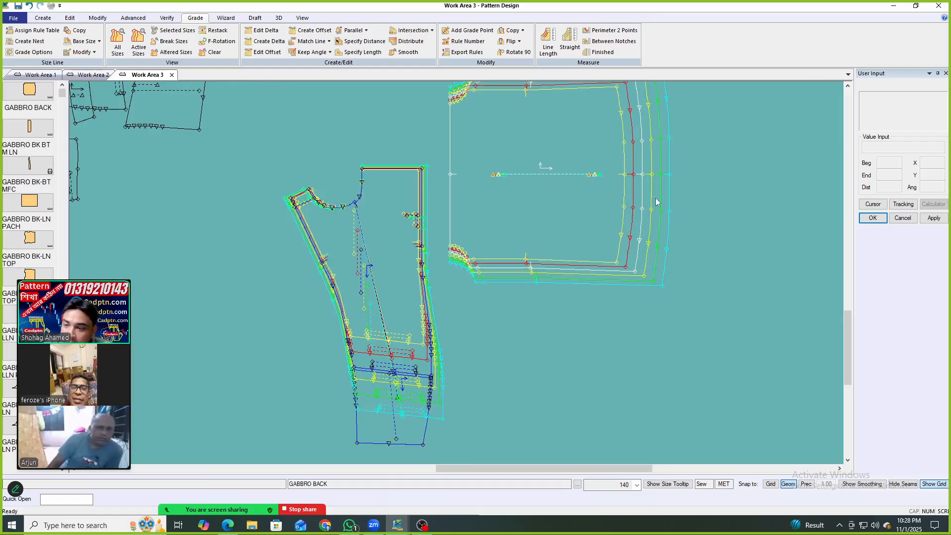
scroll(652, 176, "up", 1)
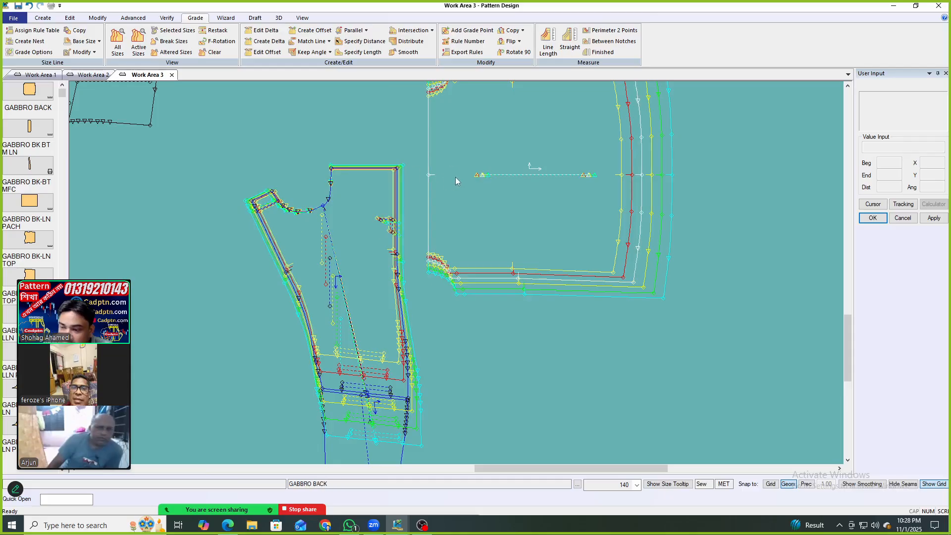
key("alt+e")
scroll(629, 161, "up", 1)
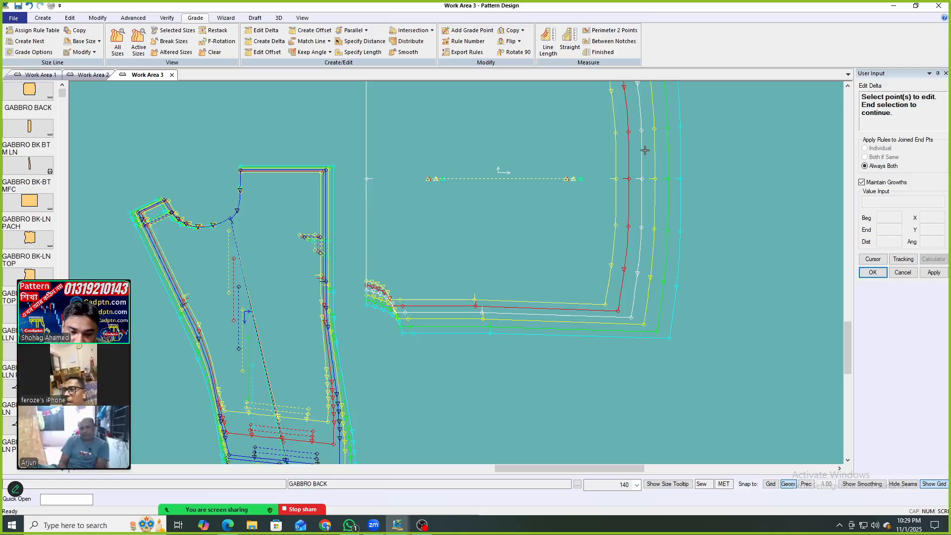
right_click(397, 183)
left_click(416, 189)
scroll(528, 183, "down", 1)
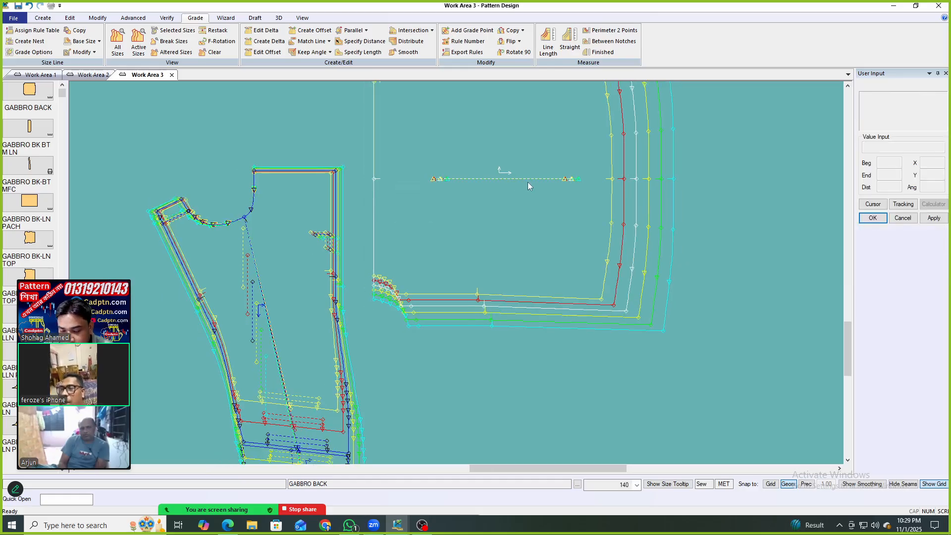
scroll(528, 182, "down", 5)
scroll(688, 290, "down", 2)
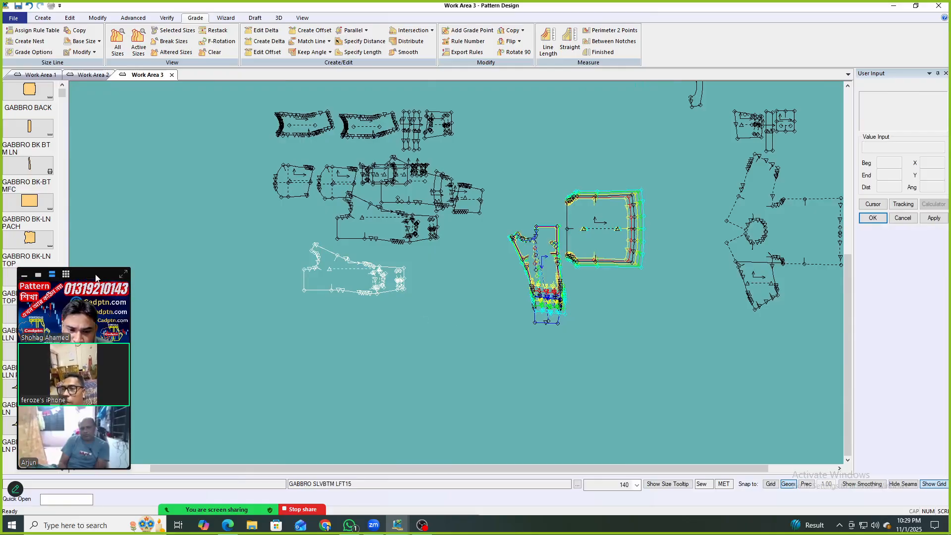
Shift the GABBRO BACK nest slightly up beside the sleeve and turn off the meeting camera.
left_click_drag(94, 281, 80, 96)
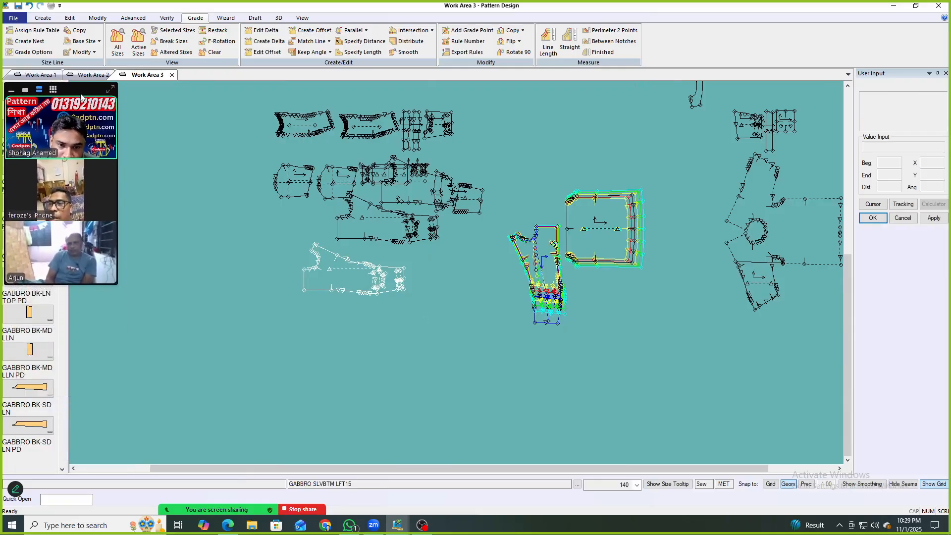
left_click_drag(610, 272, 605, 263)
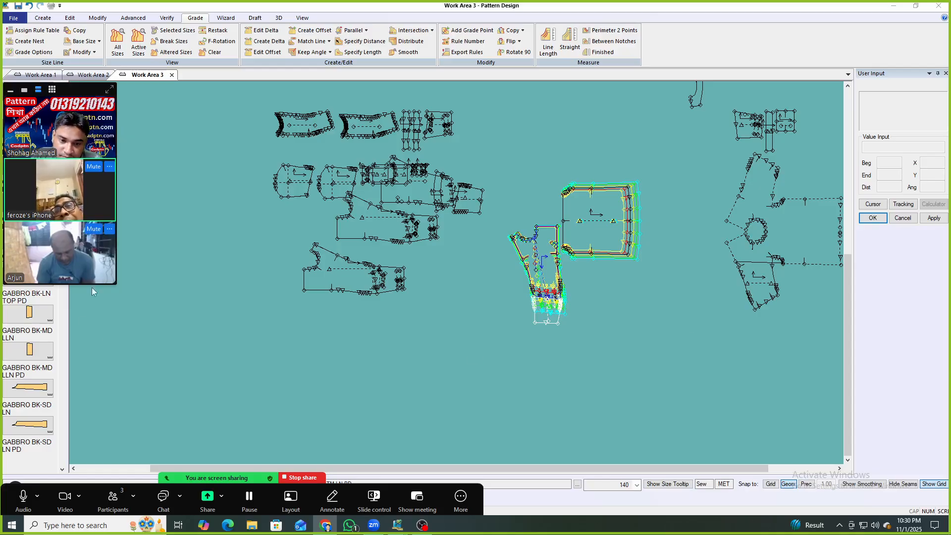
left_click(64, 496)
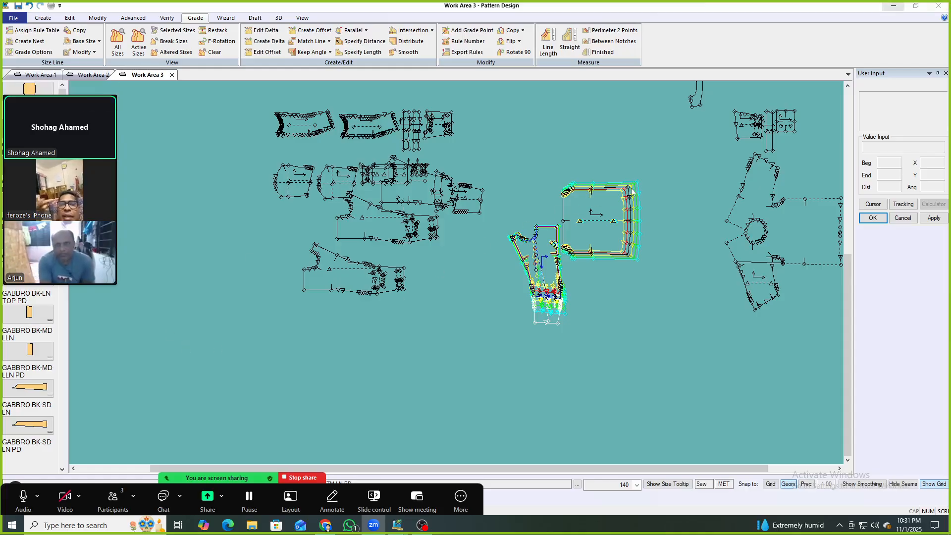
Move the GABBRO SLVTOP7 nest up beside GABBRO BACK, clear of the sleeve bottom piece.
scroll(680, 231, "up", 1)
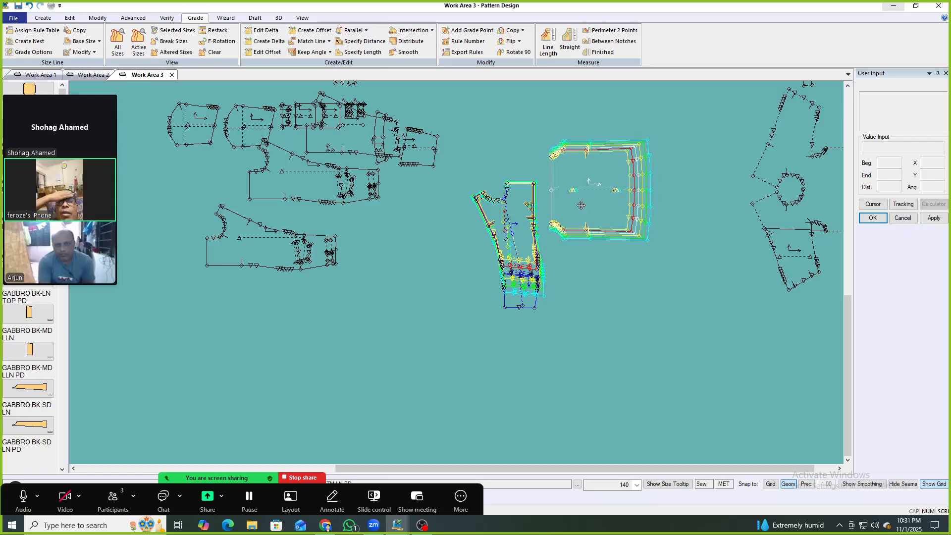
scroll(610, 183, "up", 2)
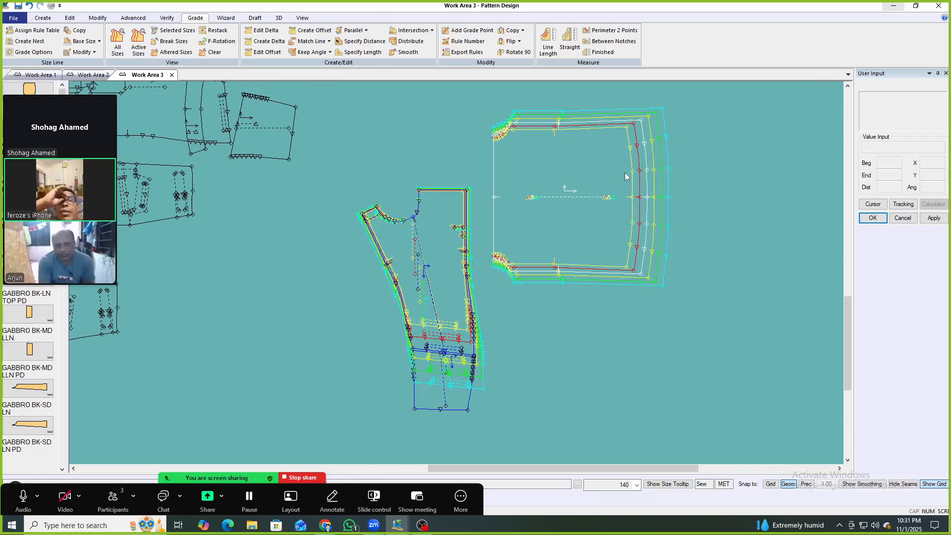
scroll(628, 179, "down", 1)
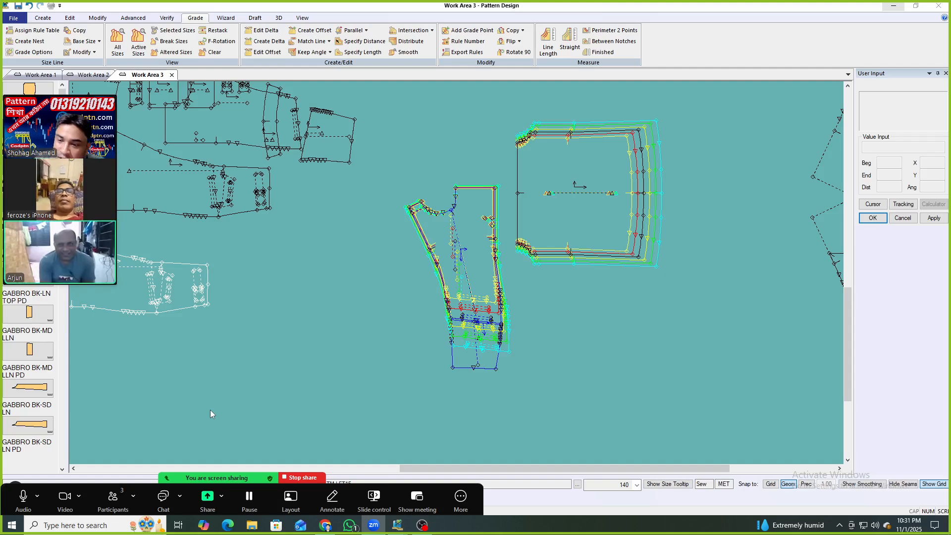
left_click_drag(483, 269, 477, 207)
scroll(585, 137, "up", 3)
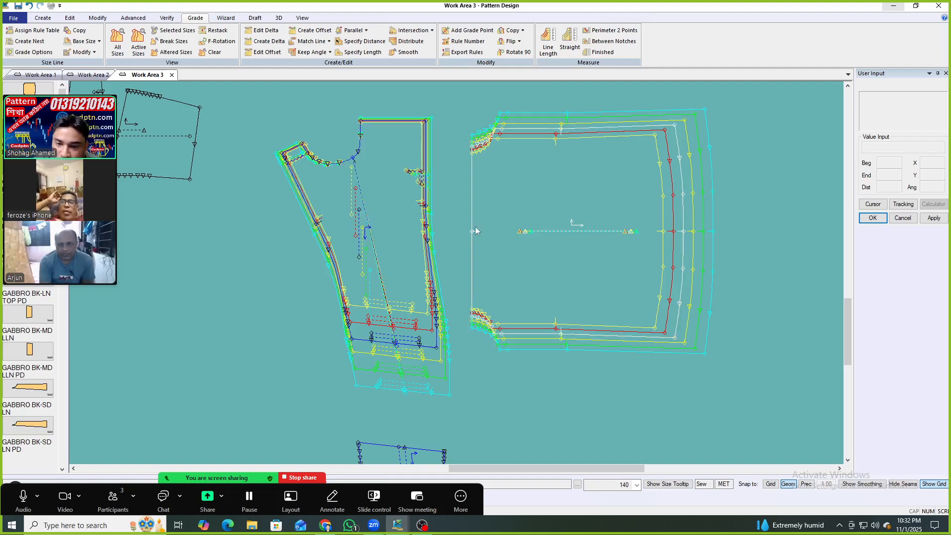
scroll(661, 241, "down", 1)
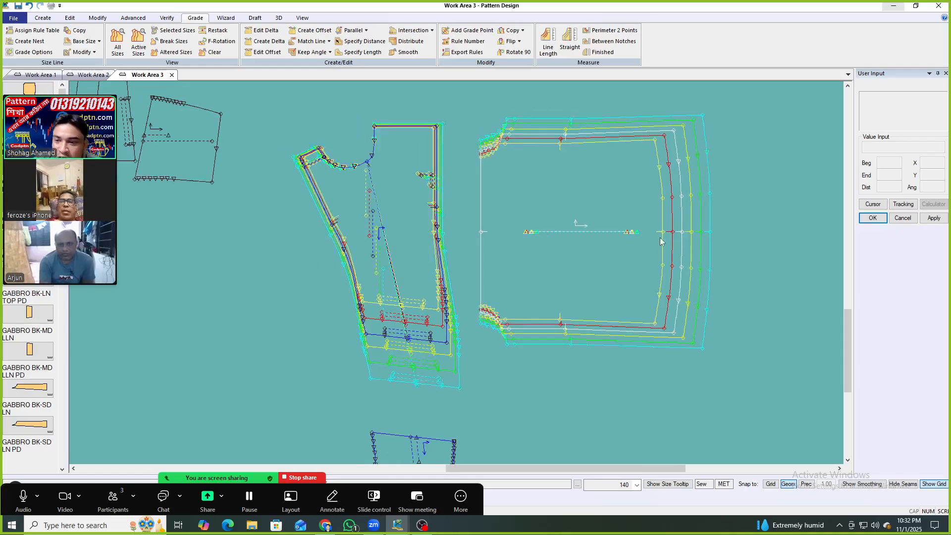
scroll(661, 241, "down", 2)
scroll(666, 236, "down", 2)
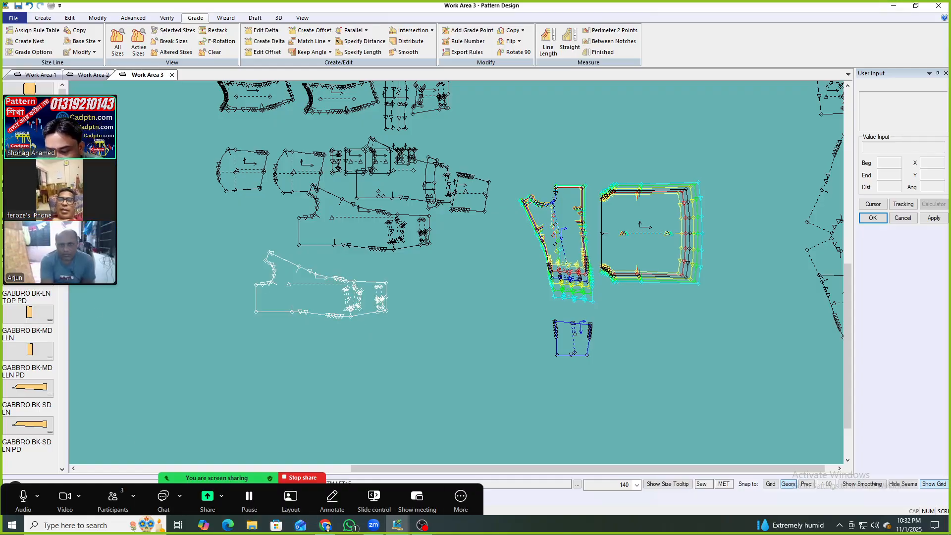
Minimise the pattern design window and refresh the desktop.
key("alt+Tab")
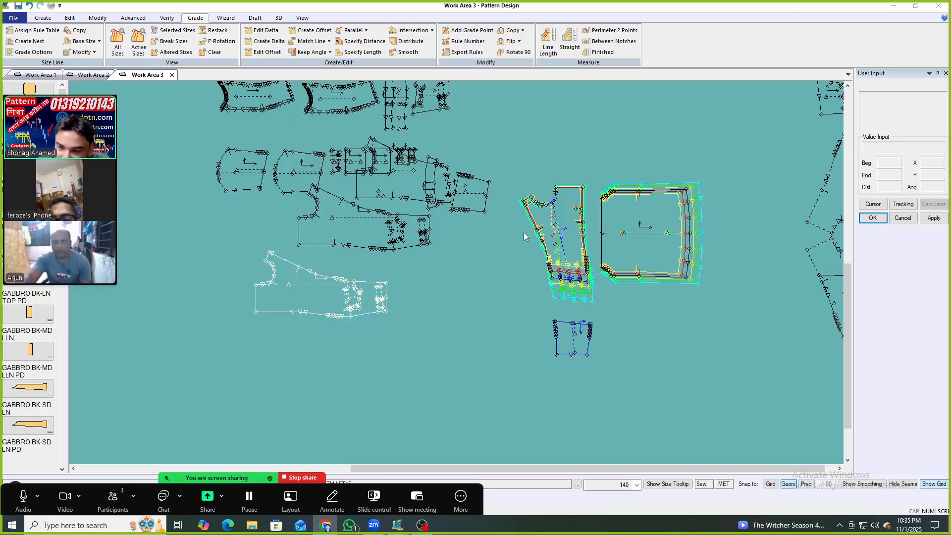
left_click(893, 6)
right_click(477, 62)
left_click(517, 92)
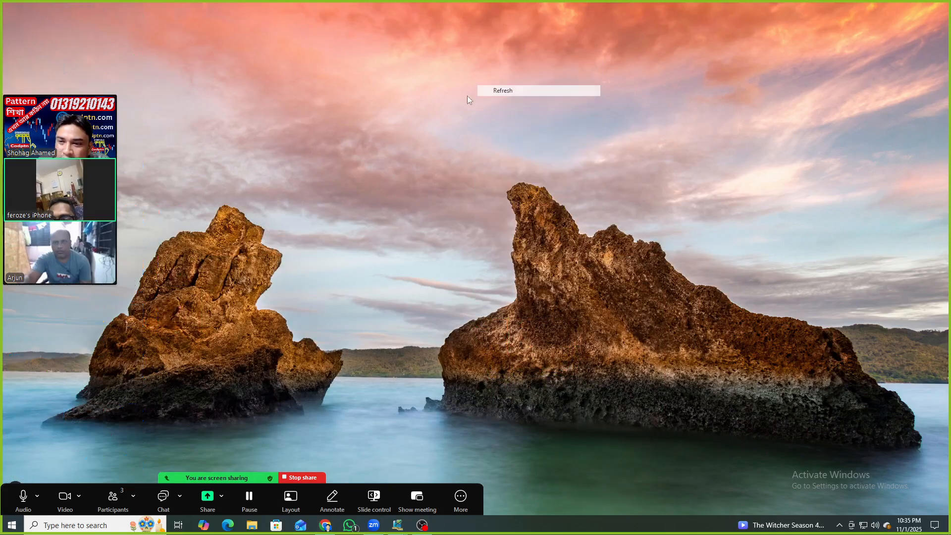
left_click_drag(73, 102, 471, 18)
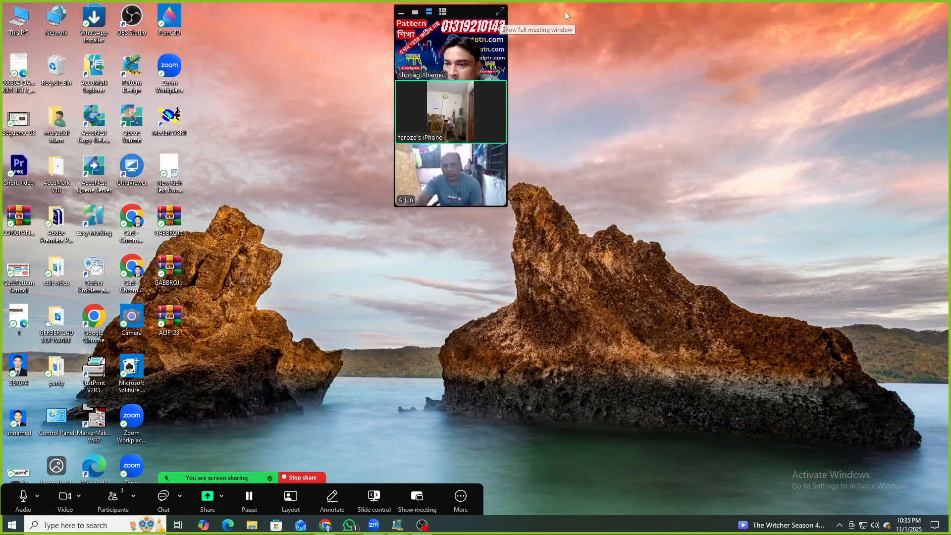
right_click(640, 2)
left_click(666, 29)
right_click(608, 2)
left_click(646, 30)
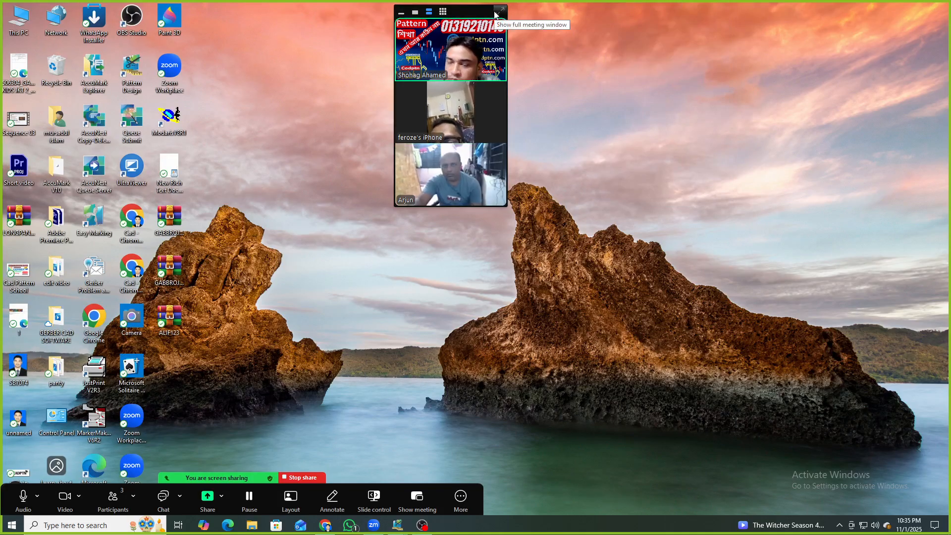
right_click(566, 1)
left_click(593, 29)
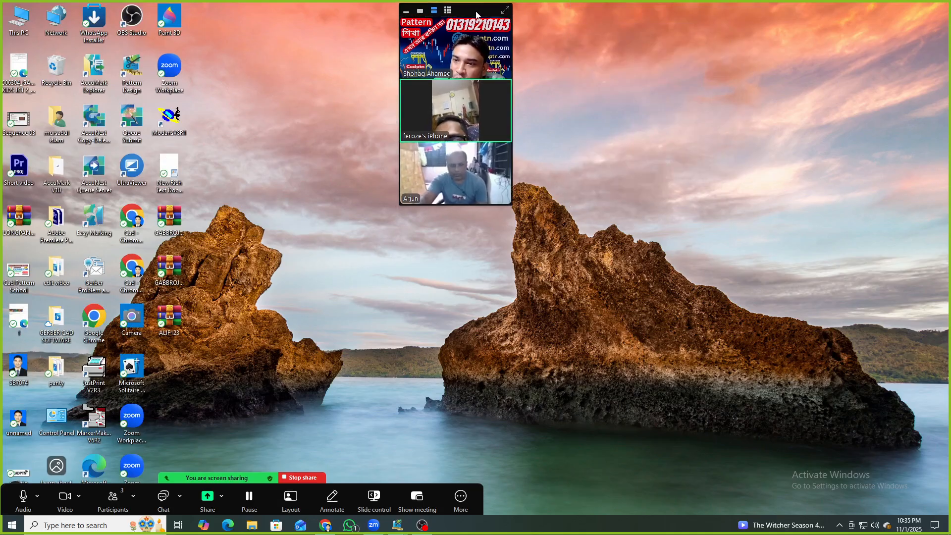
right_click(577, 2)
left_click(620, 30)
right_click(562, 2)
left_click(590, 29)
right_click(544, 2)
left_click(584, 29)
right_click(542, 1)
left_click(585, 29)
left_click_drag(479, 17, 493, 15)
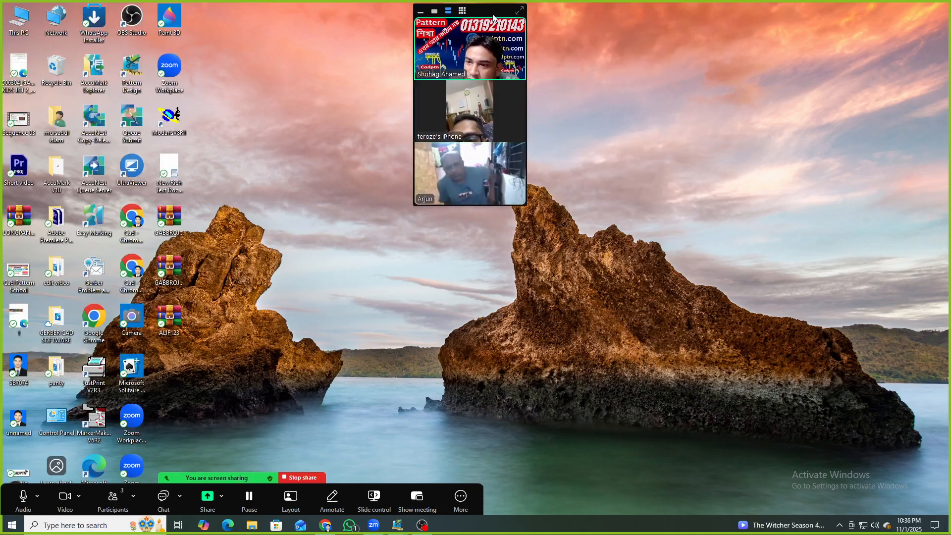
right_click(559, 1)
left_click(586, 30)
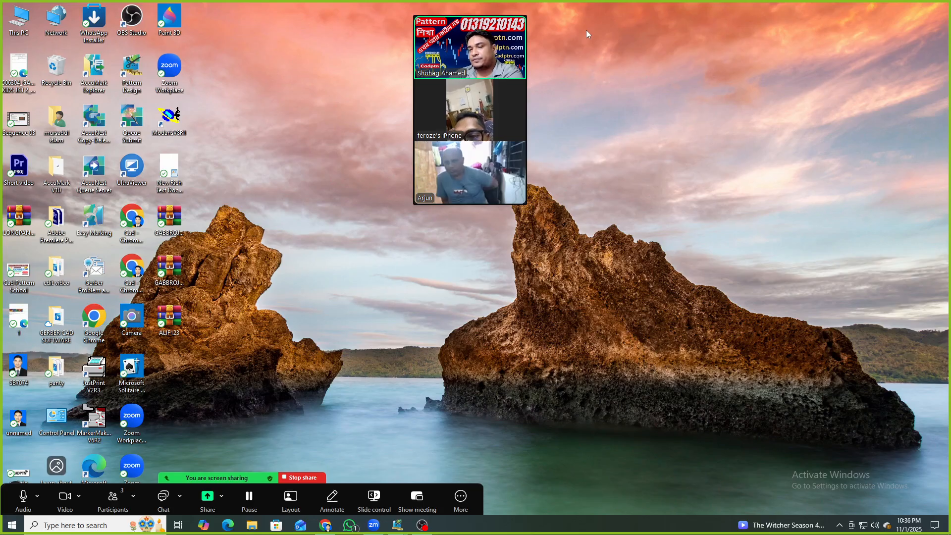
Expand the floating Zoom video strip into the full meeting window.
mouse_move(497, 10)
left_mouse_down()
mouse_move(503, 20)
mouse_move(508, 11)
left_mouse_up()
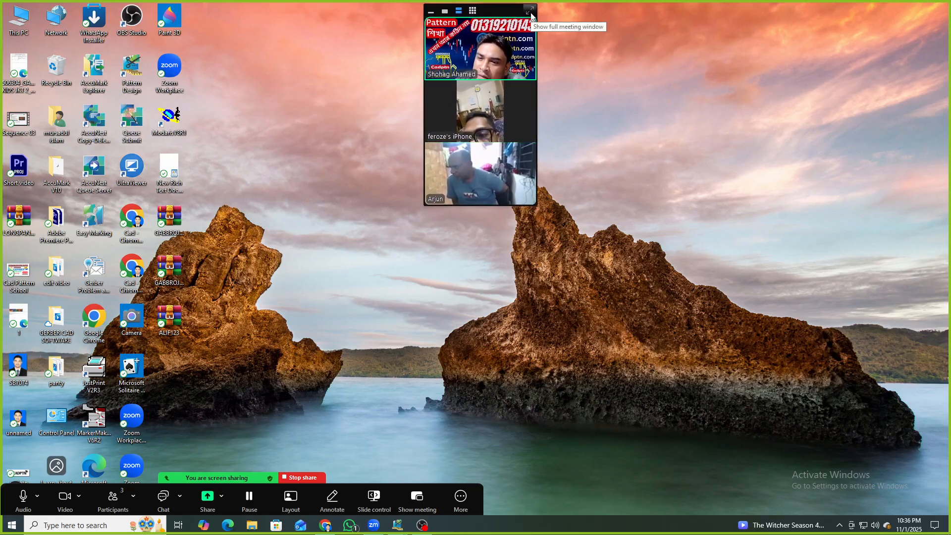
left_click(530, 11)
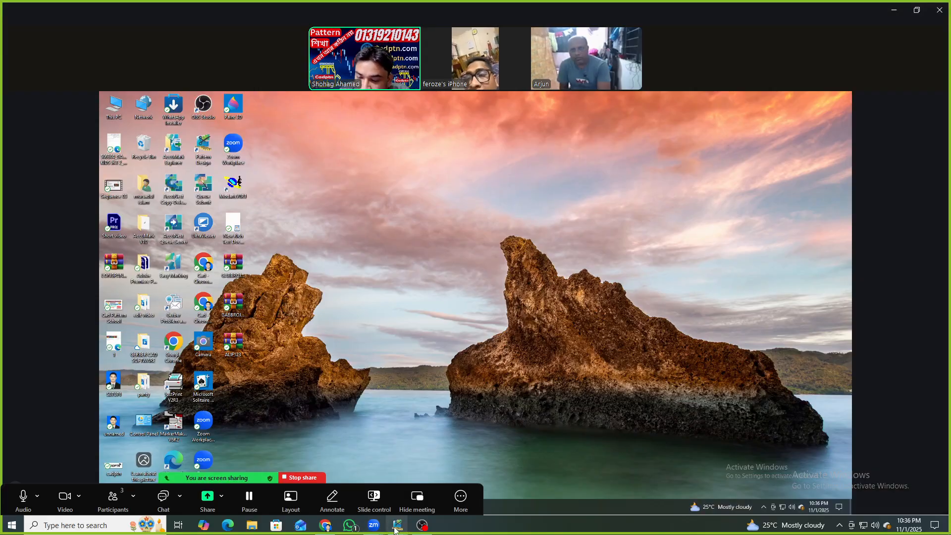
Bring up the Pattern Design windows with Work Area 3 and Work Area 1, and minimise the Work Area 1 window.
mouse_move(397, 528)
left_click(505, 482)
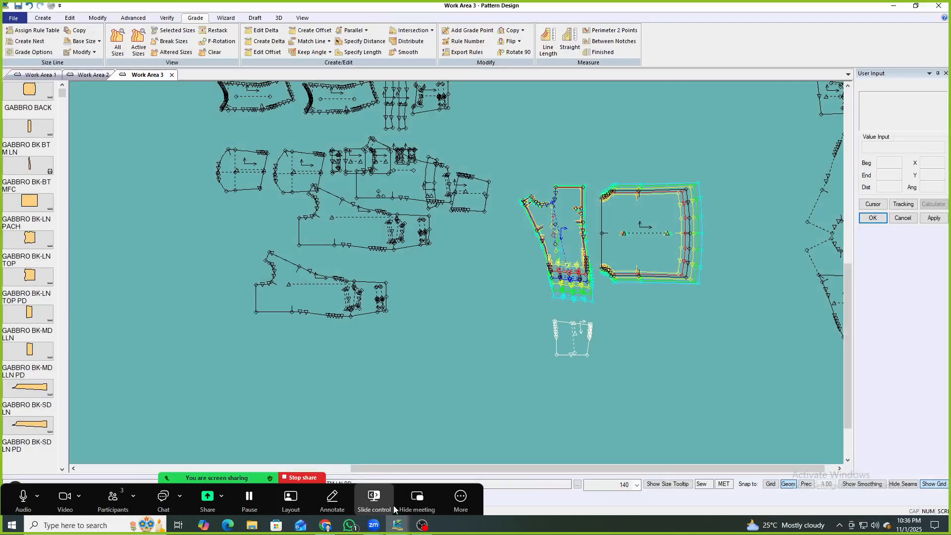
left_click(402, 530)
left_click(478, 484)
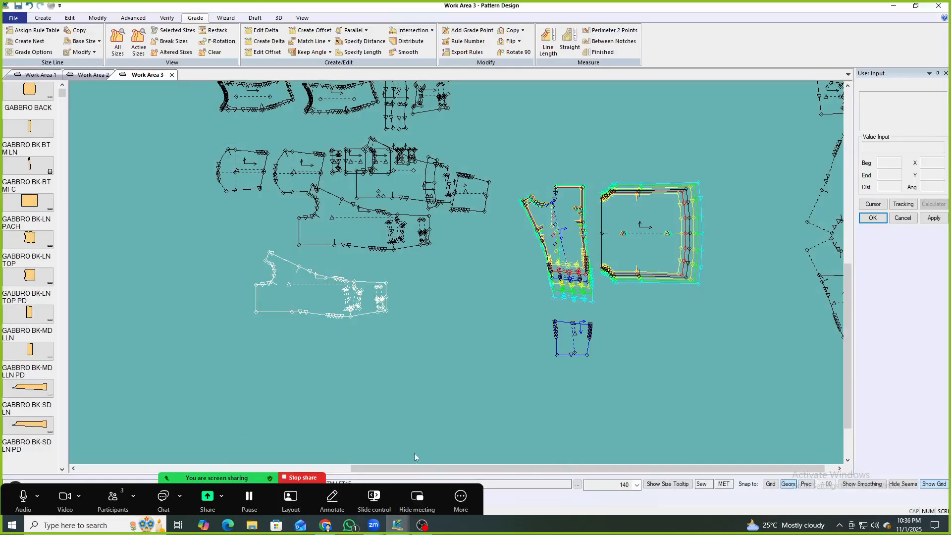
mouse_move(397, 528)
left_click(341, 485)
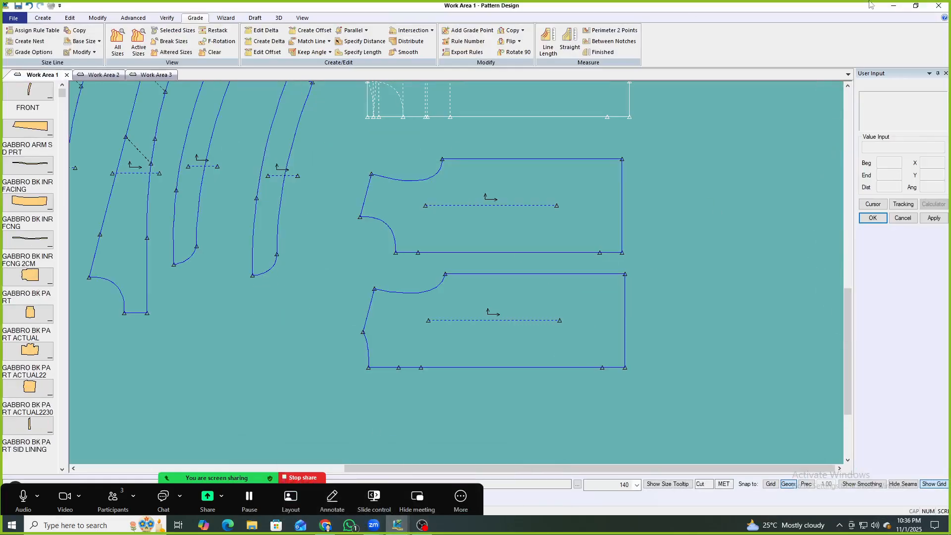
left_click(894, 6)
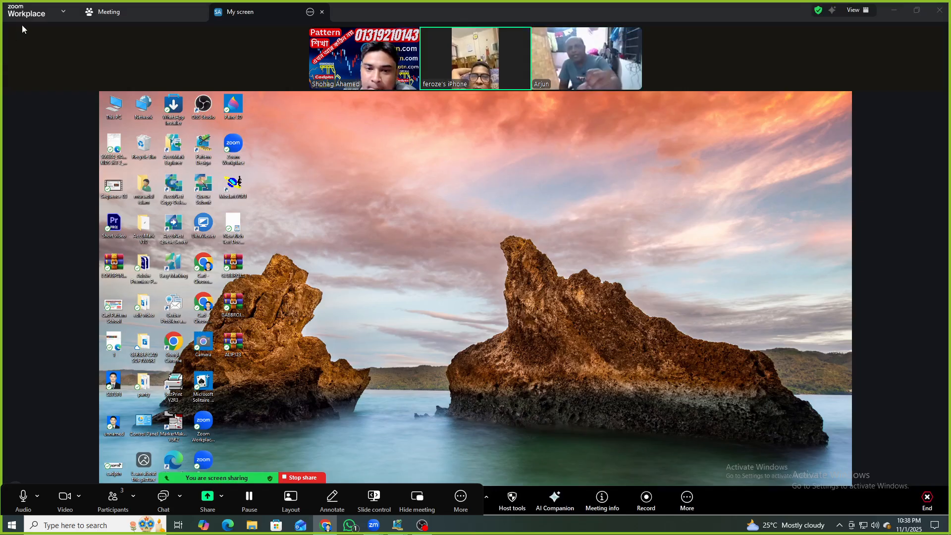
left_click(174, 8)
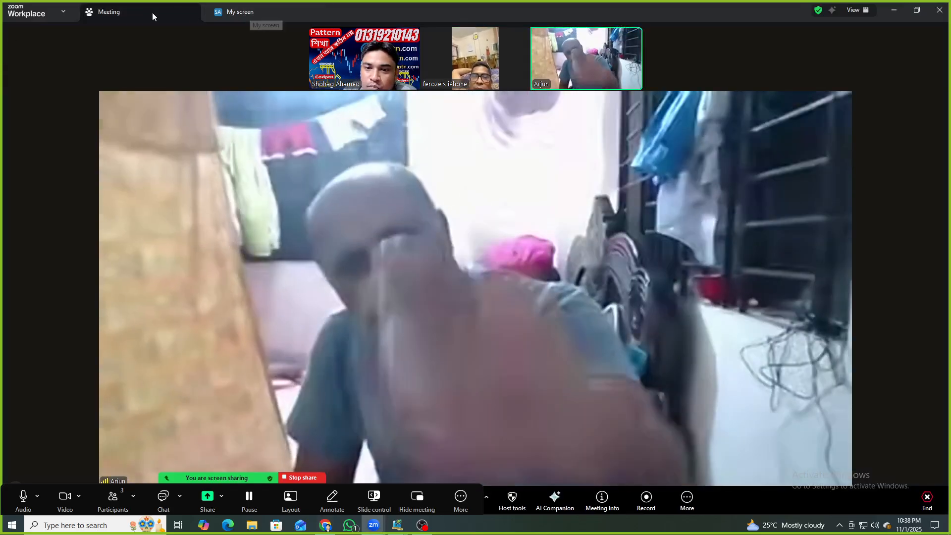
left_click(218, 13)
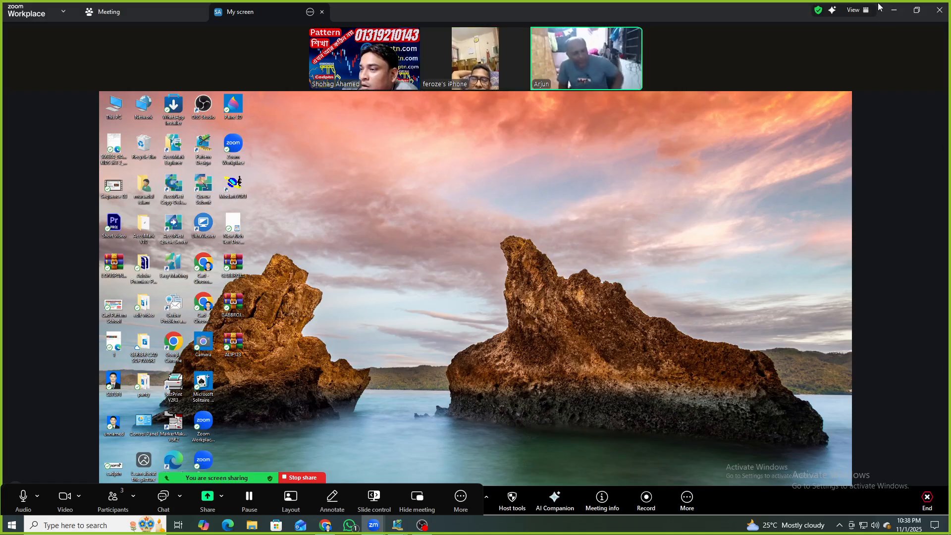
left_click(894, 10)
left_click_drag(485, 14, 445, 28)
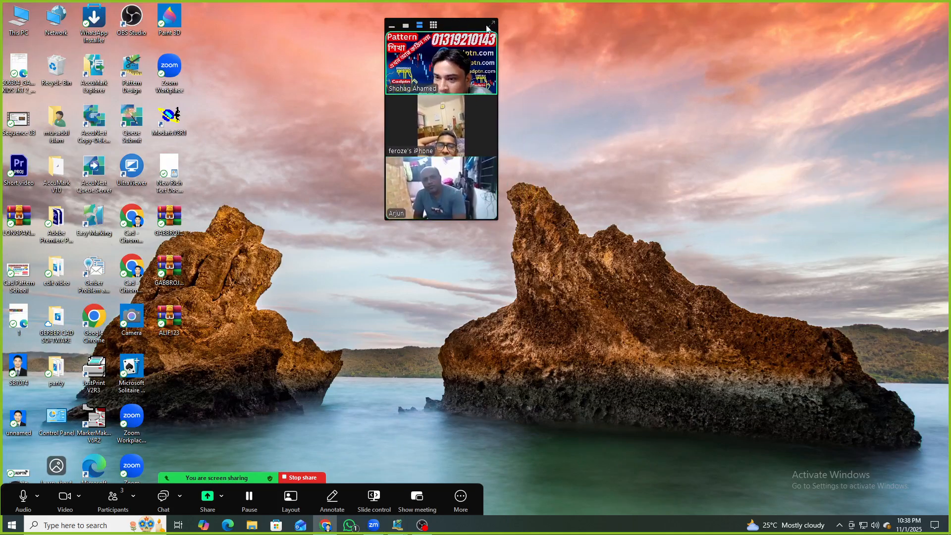
left_click(491, 25)
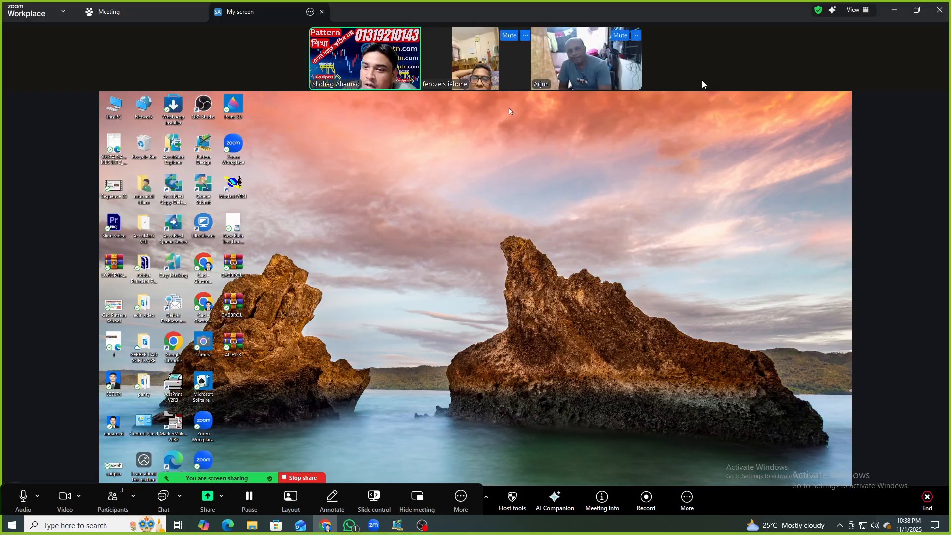